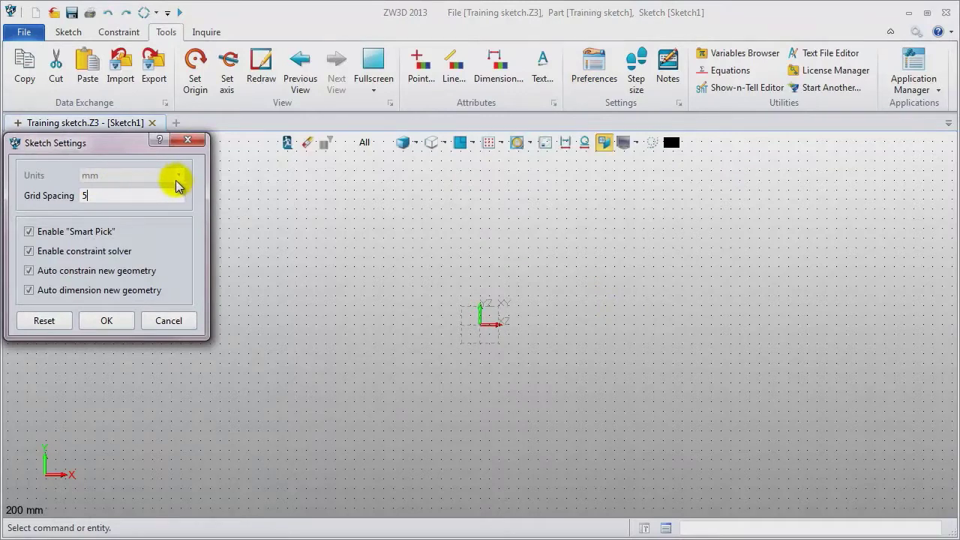
# - Disable the constraint solver for the current sketch in the sketch settings
pyautogui.click(96, 259)
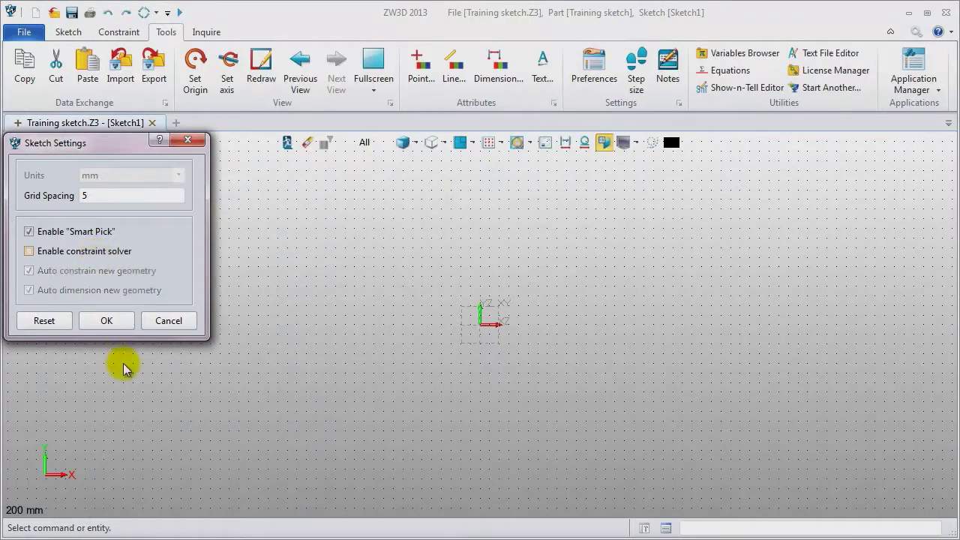
pyautogui.click(109, 324)
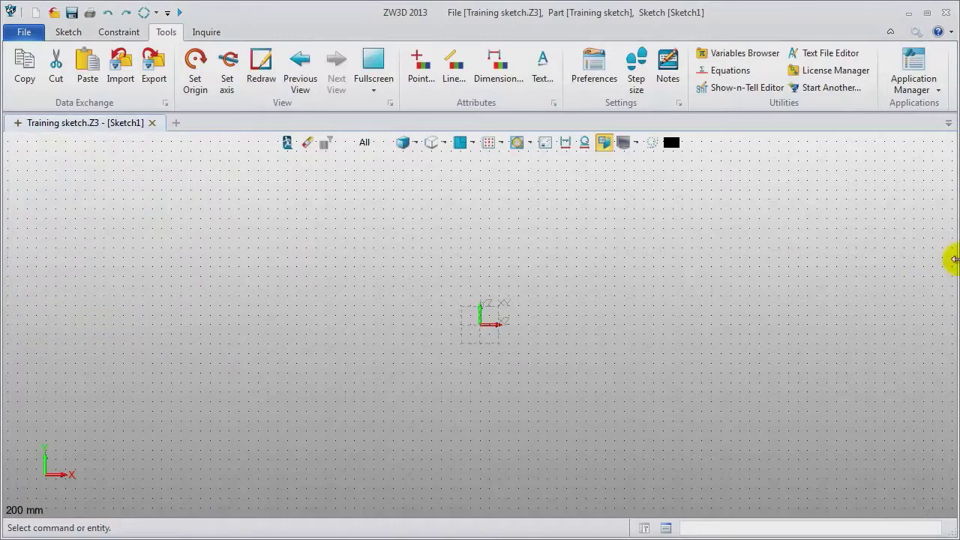
# - In the 2D configuration, turn off the 2D constraint solver and adding constraints when dependent, review the file folder settings, and accept the configuration
pyautogui.click(915, 31)
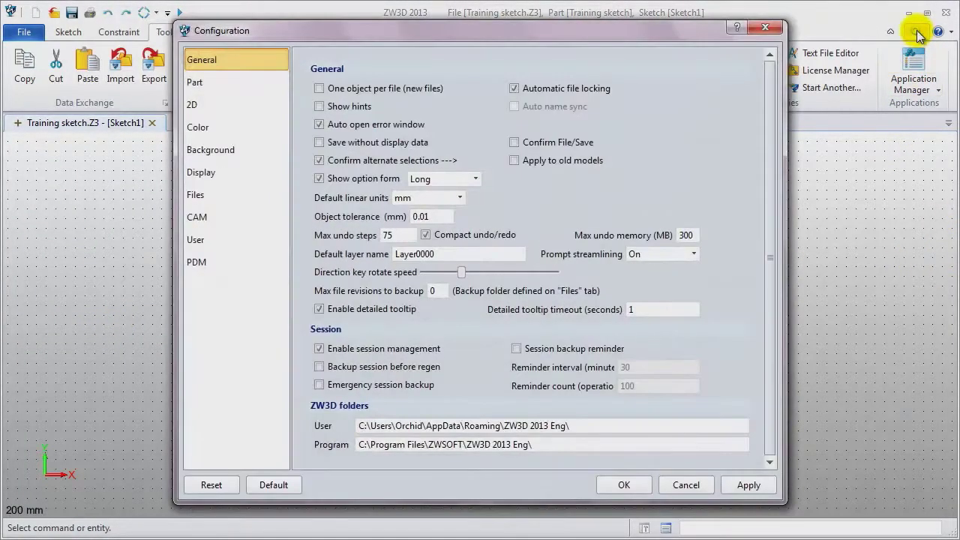
pyautogui.click(207, 106)
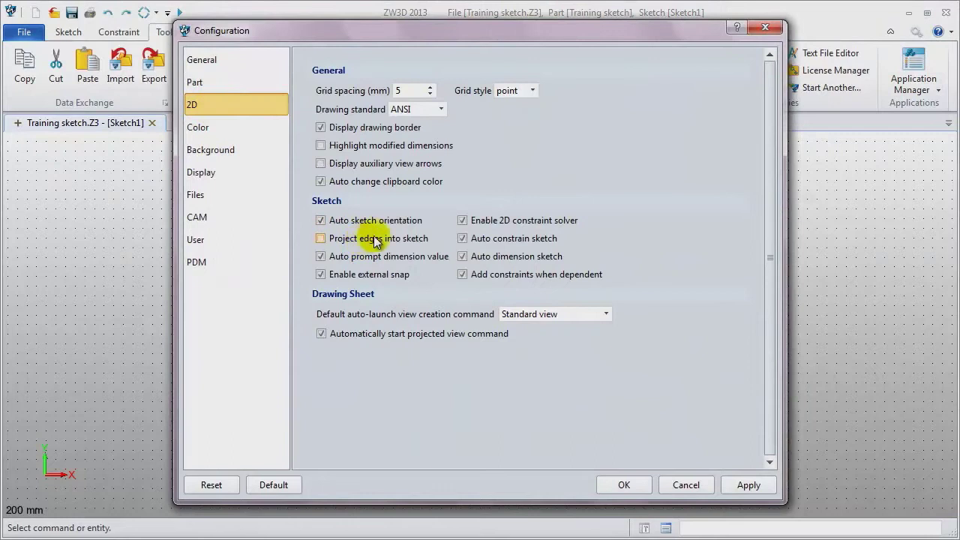
pyautogui.click(472, 221)
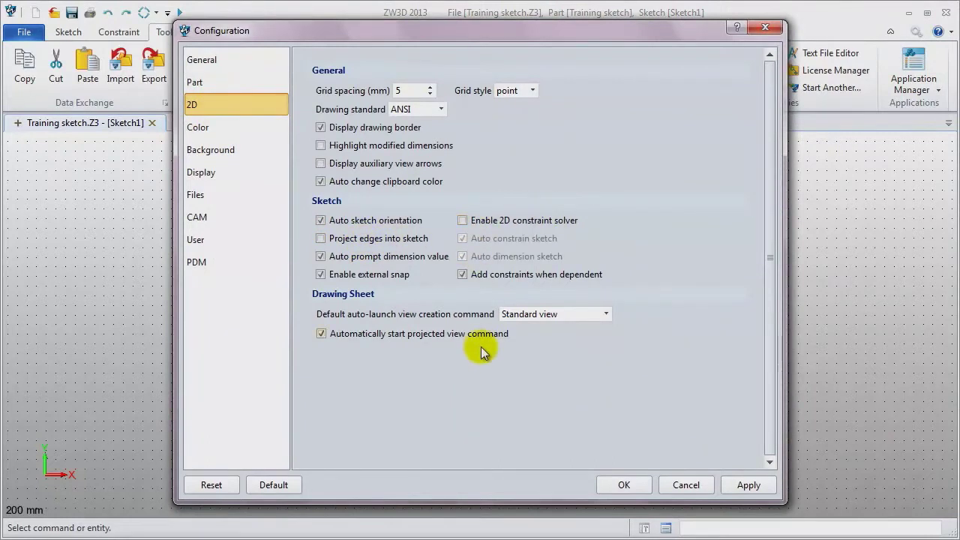
pyautogui.click(463, 274)
pyautogui.click(251, 196)
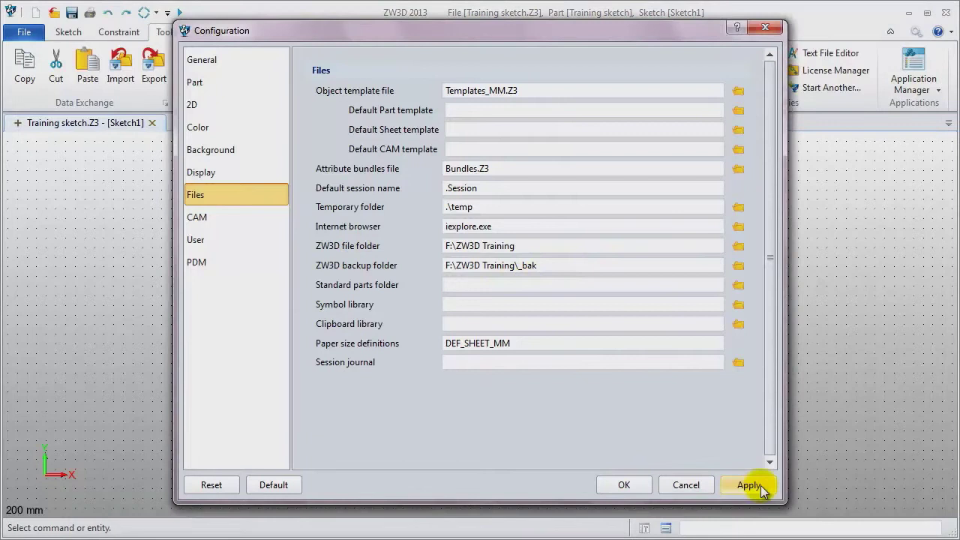
pyautogui.click(624, 485)
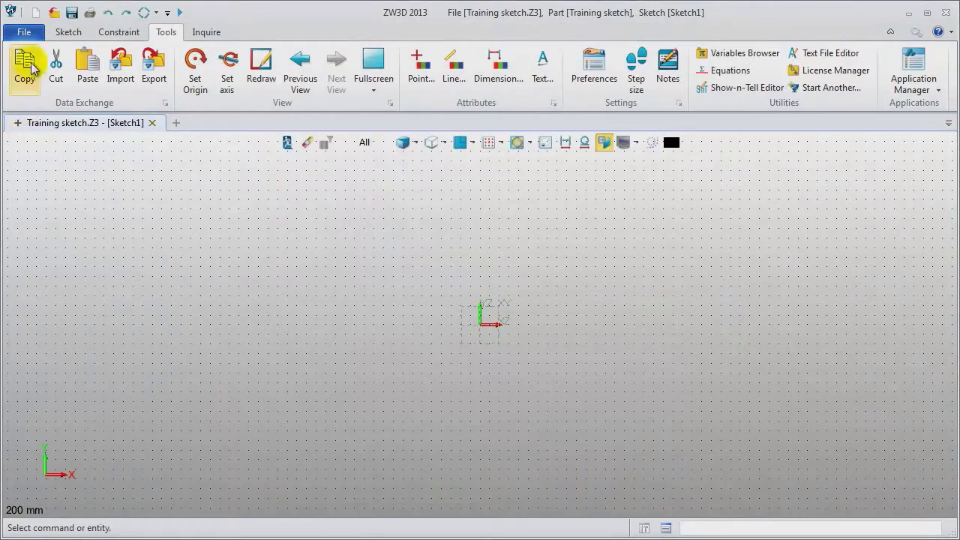
# - Draw a double line through the corners of a triangle with a base about 106 mm long, well left of the sketch origin
pyautogui.click(68, 33)
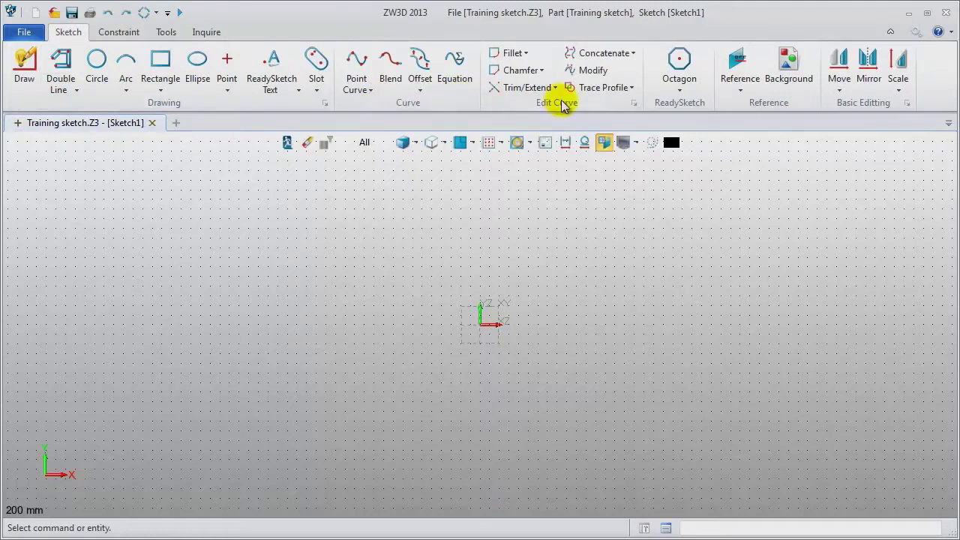
pyautogui.click(75, 90)
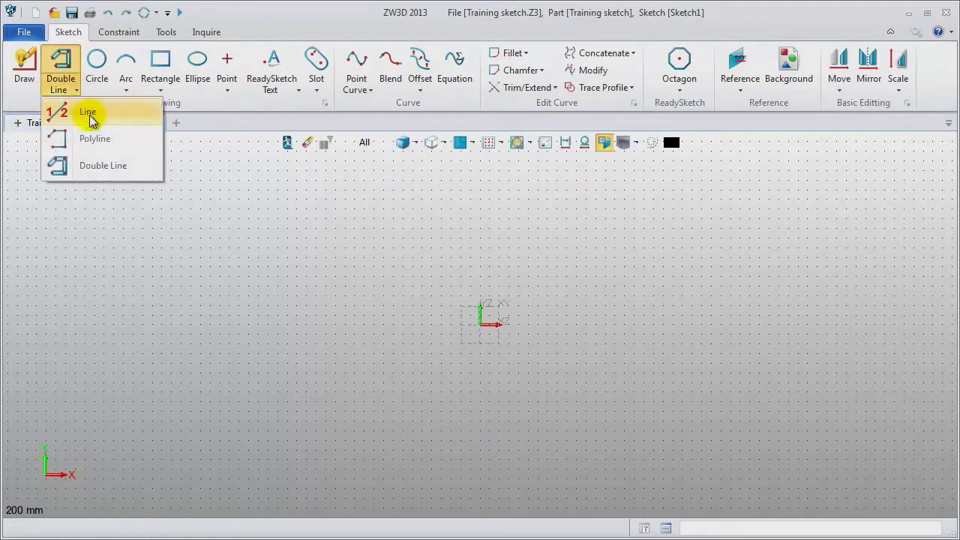
pyautogui.click(105, 166)
pyautogui.click(46, 286)
pyautogui.click(162, 180)
pyautogui.click(248, 316)
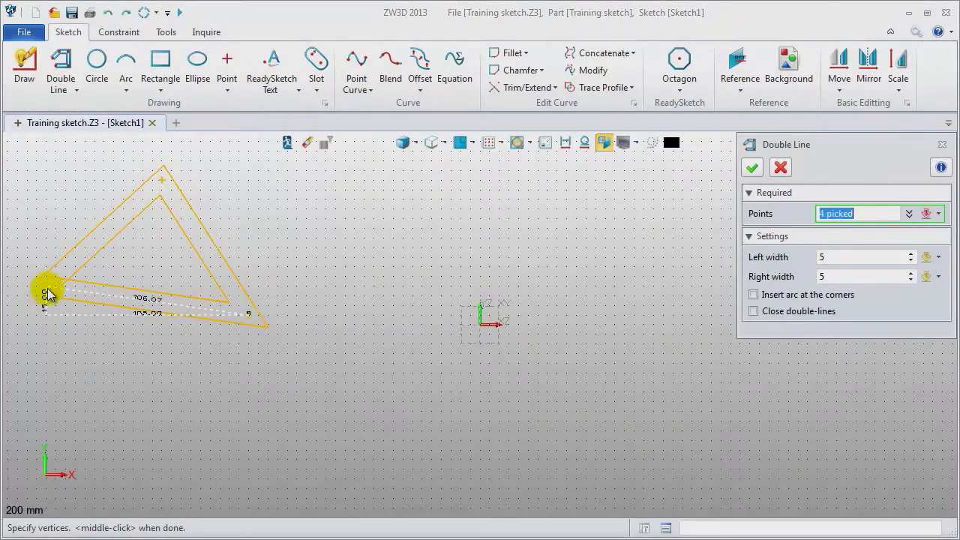
pyautogui.click(46, 293)
pyautogui.middleClick(203, 347)
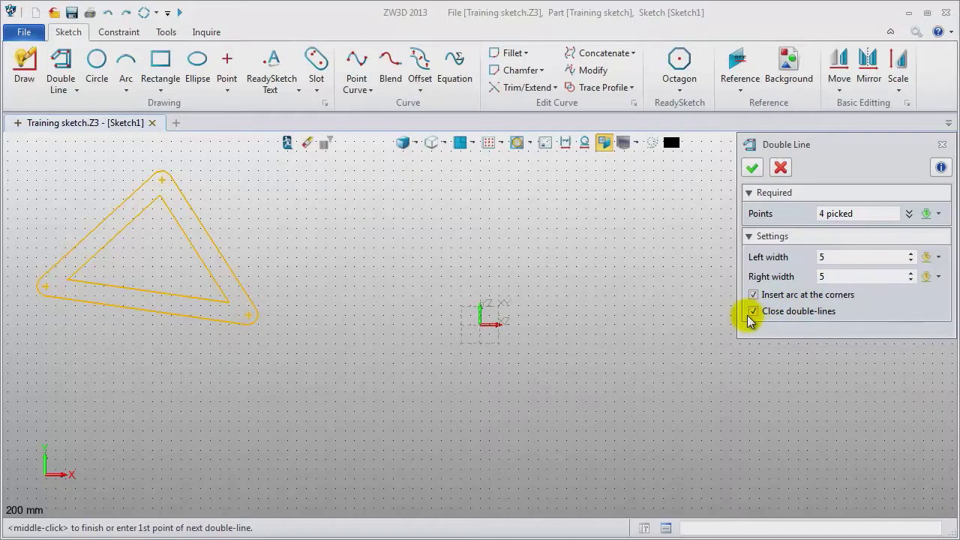
# - Finish the triangular double line with left width 7, right width 9, arcs inserted at the corners, and closed double-lines
pyautogui.click(842, 274)
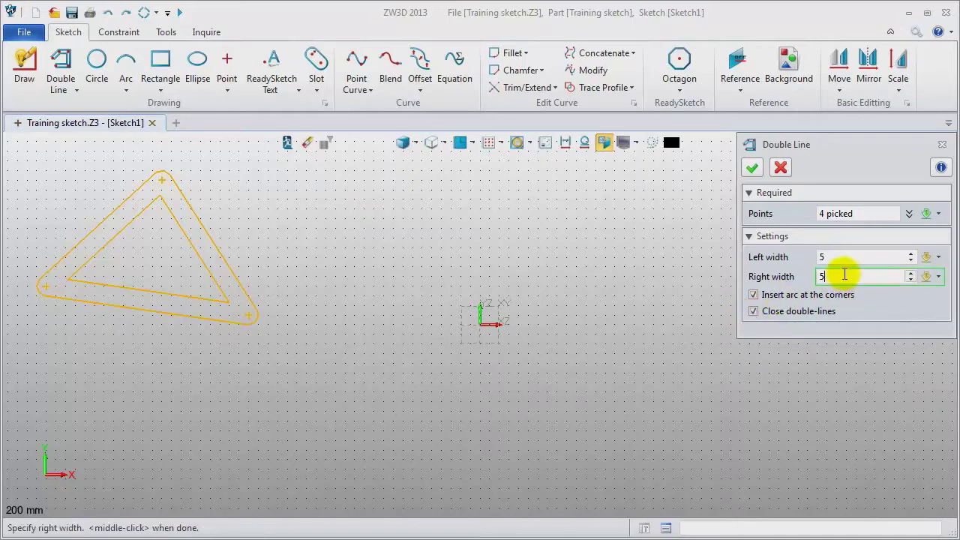
pyautogui.click(840, 257)
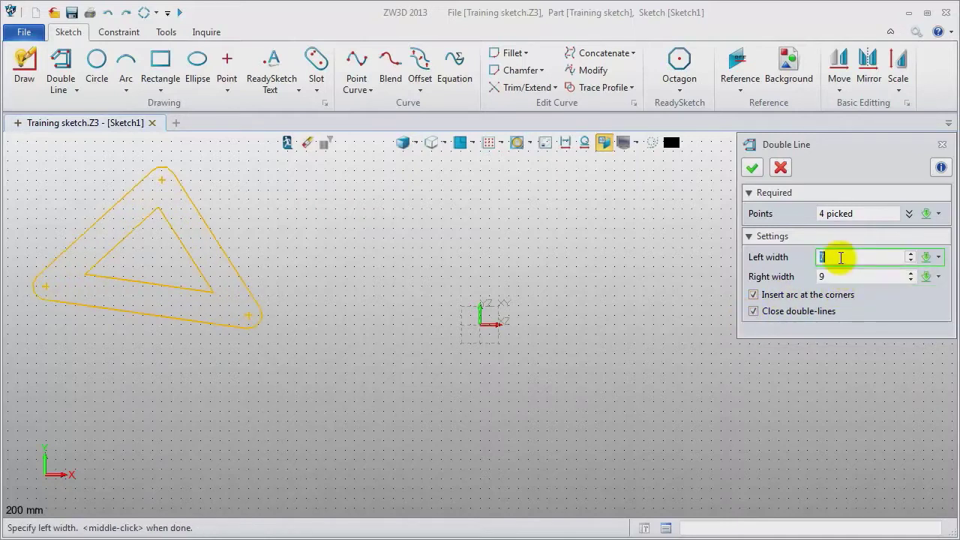
pyautogui.click(752, 167)
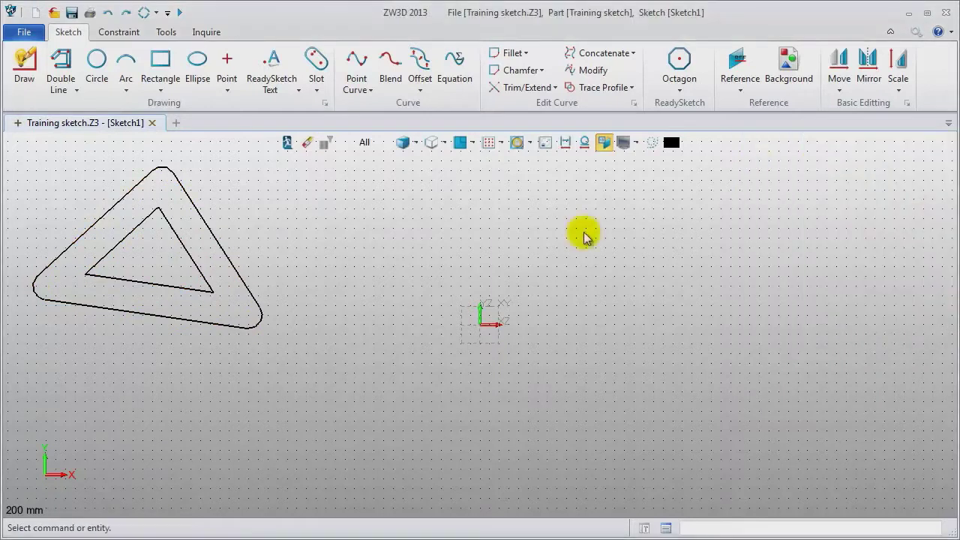
# - Draw a corner-to-corner rectangle just above the sketch origin, starting at about -55, 13
pyautogui.click(161, 90)
pyautogui.click(200, 124)
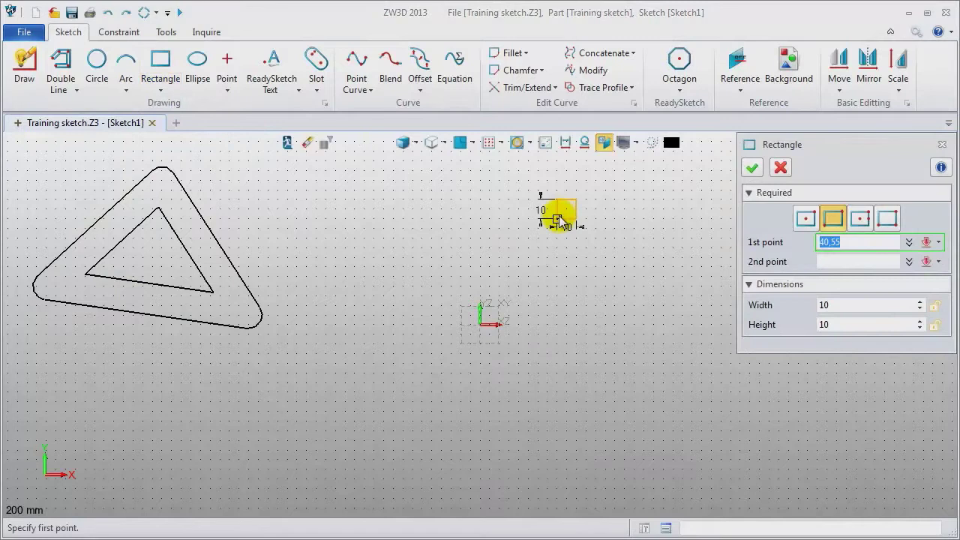
pyautogui.click(374, 300)
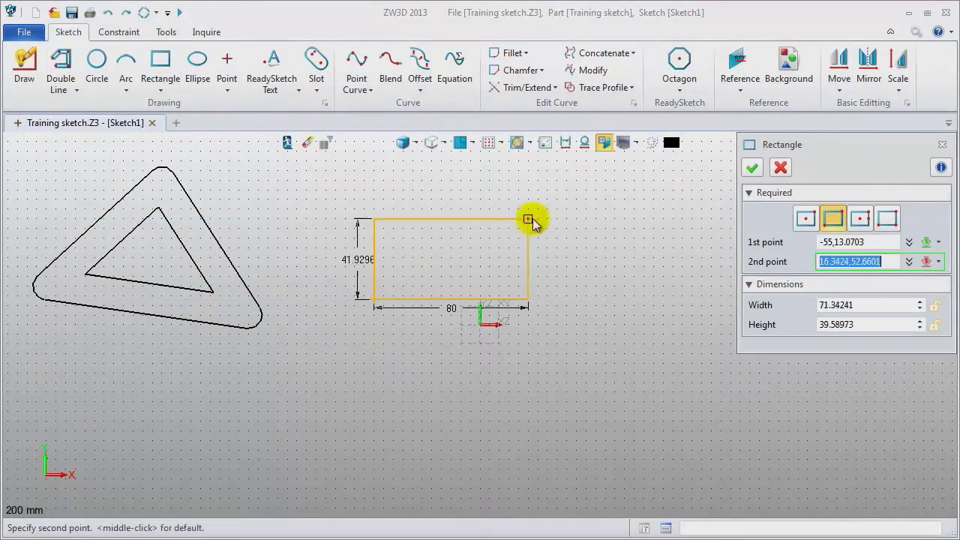
pyautogui.click(567, 207)
pyautogui.middleClick(628, 326)
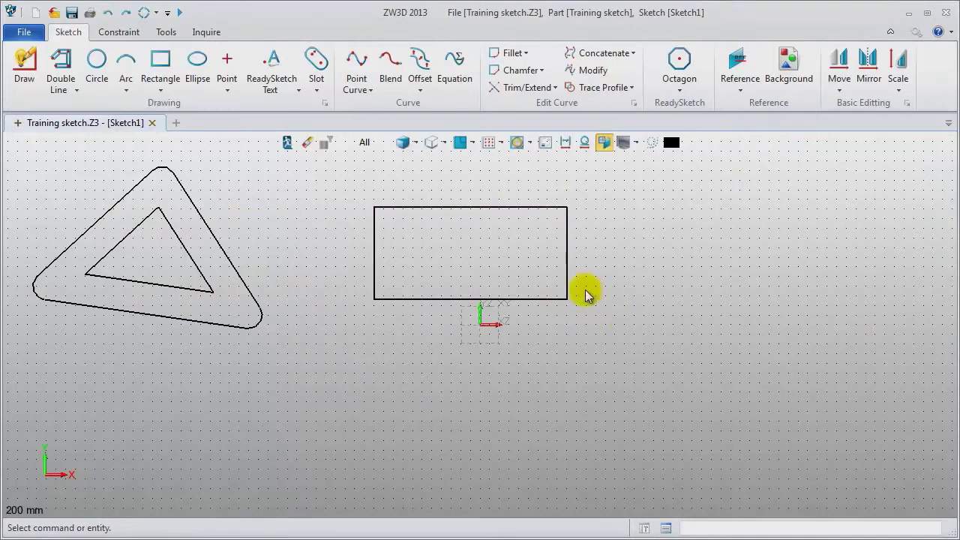
# - Draw a diagonal slot with a radius of 15 mm to the right of the rectangle, from center 105,75 to about 215,9
pyautogui.click(316, 60)
pyautogui.moveTo(866, 153); pyautogui.dragTo(860, 372)
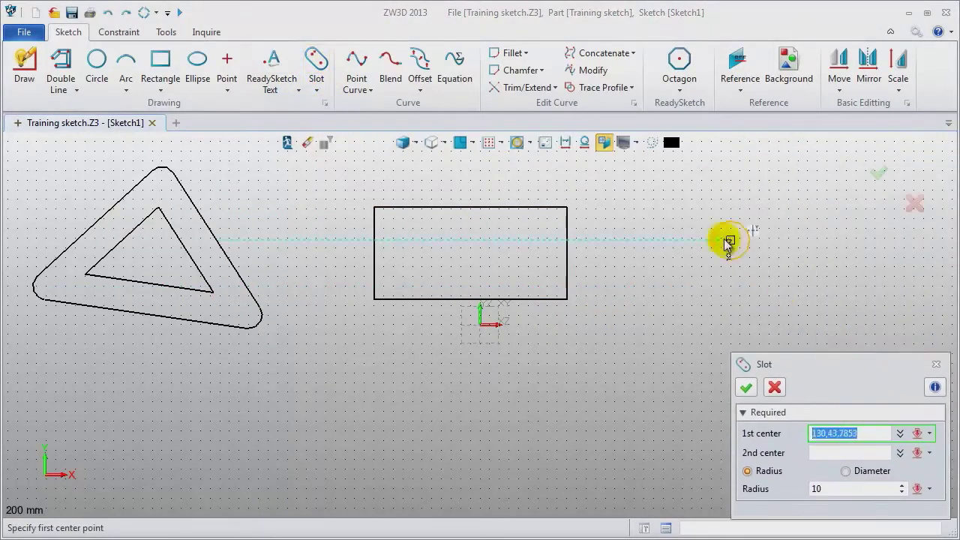
pyautogui.click(683, 182)
pyautogui.click(890, 308)
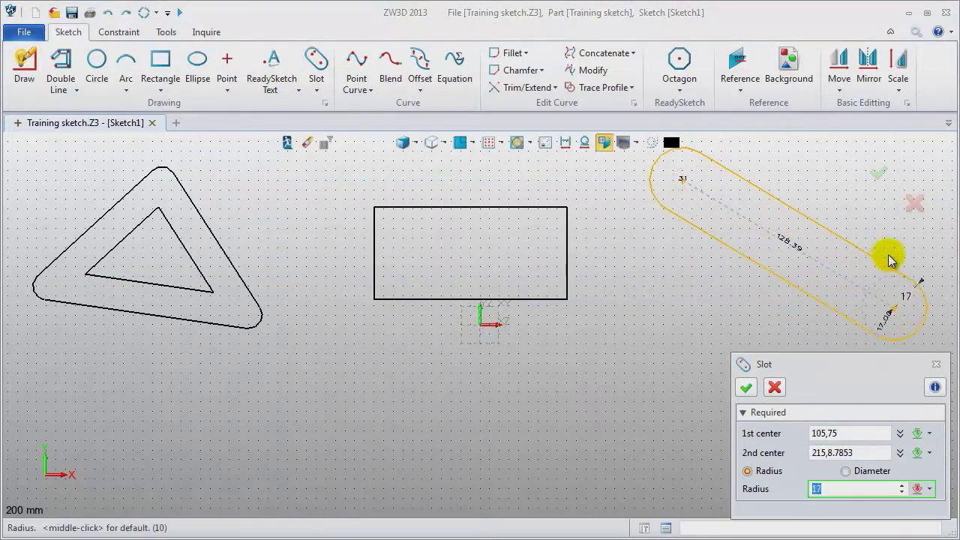
pyautogui.write('15')
pyautogui.press('Return')
pyautogui.middleClick(841, 238)
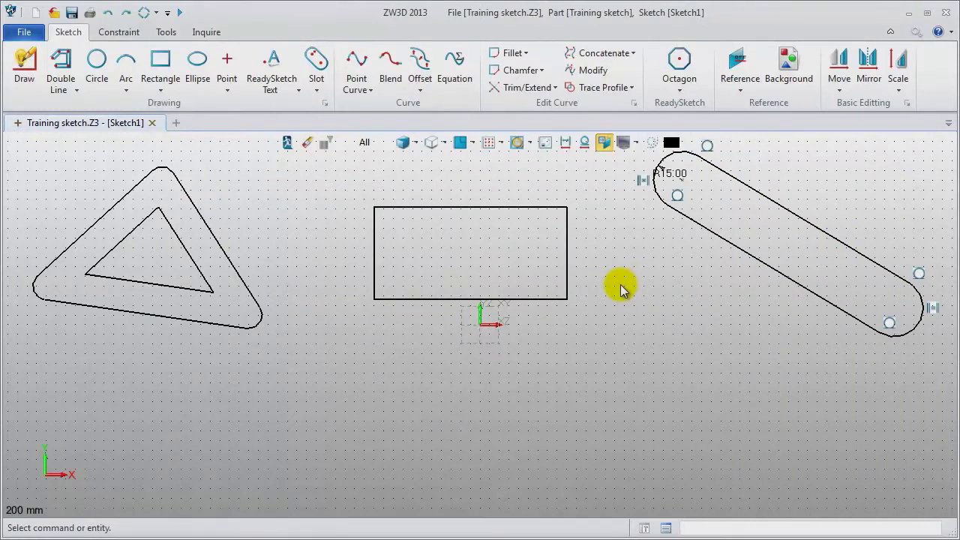
# - Draw an open degree 3 point curve through four points as a wave below the triangle and rectangle
pyautogui.click(358, 72)
pyautogui.click(238, 421)
pyautogui.click(329, 472)
pyautogui.click(496, 431)
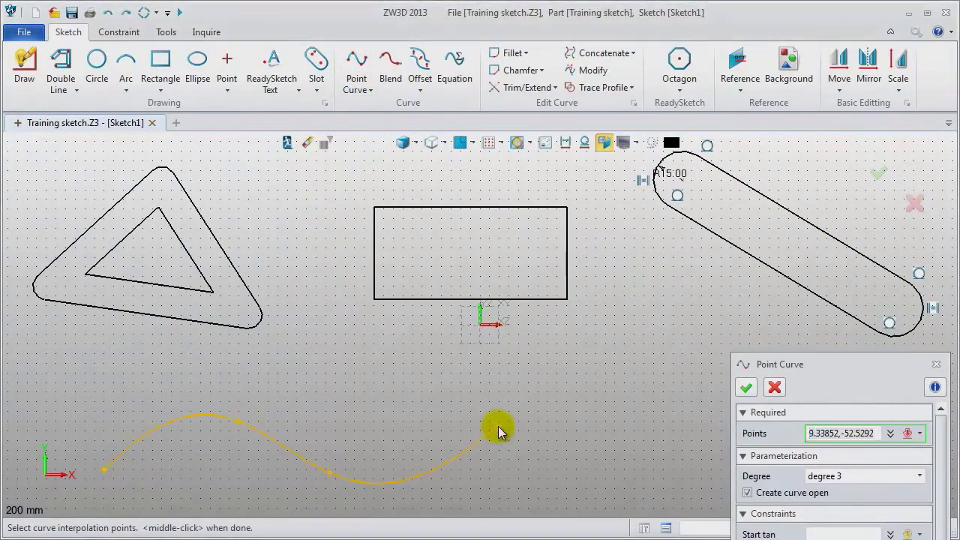
pyautogui.middleClick(384, 417)
pyautogui.middleClick(384, 417)
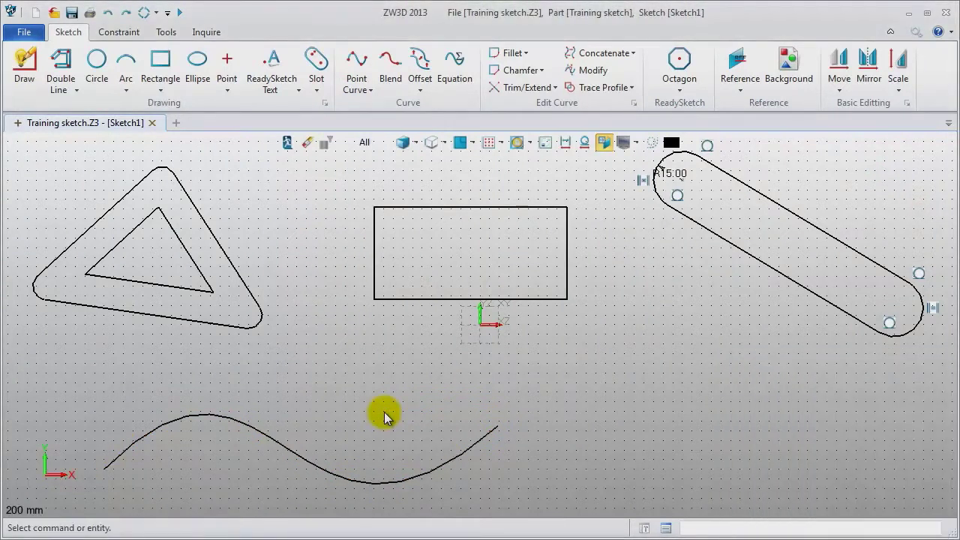
# - Open the wavy spline for modification and move its upper control point down, closer to the curve
pyautogui.scroll(-1, 384, 417)
pyautogui.moveTo(384, 411); pyautogui.dragTo(401, 372, button='middle')
pyautogui.doubleClick(468, 407)
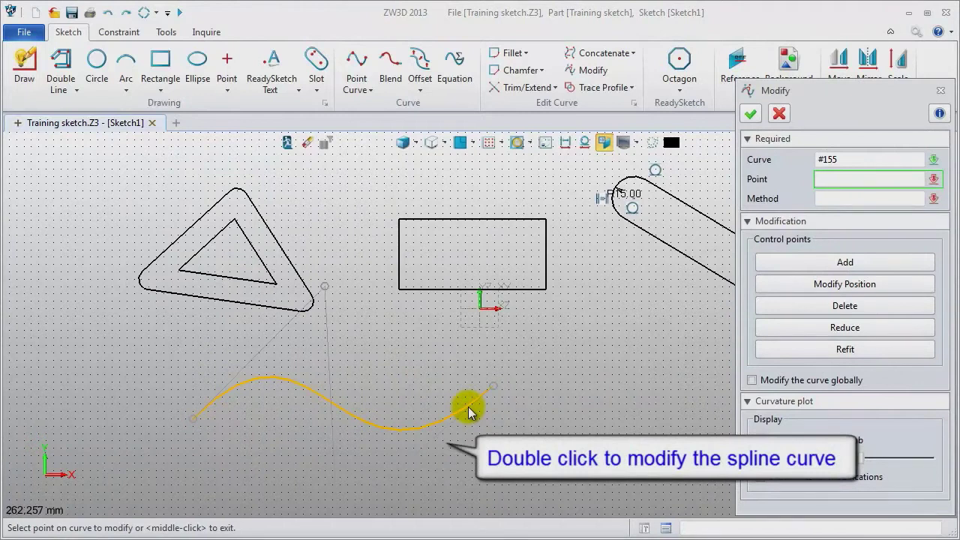
pyautogui.click(845, 285)
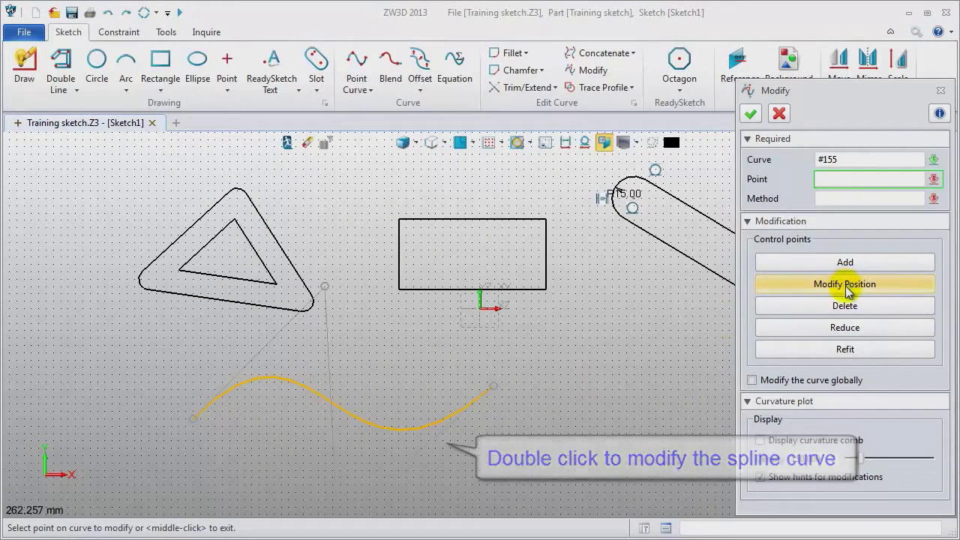
pyautogui.click(325, 286)
pyautogui.middleClick(364, 368)
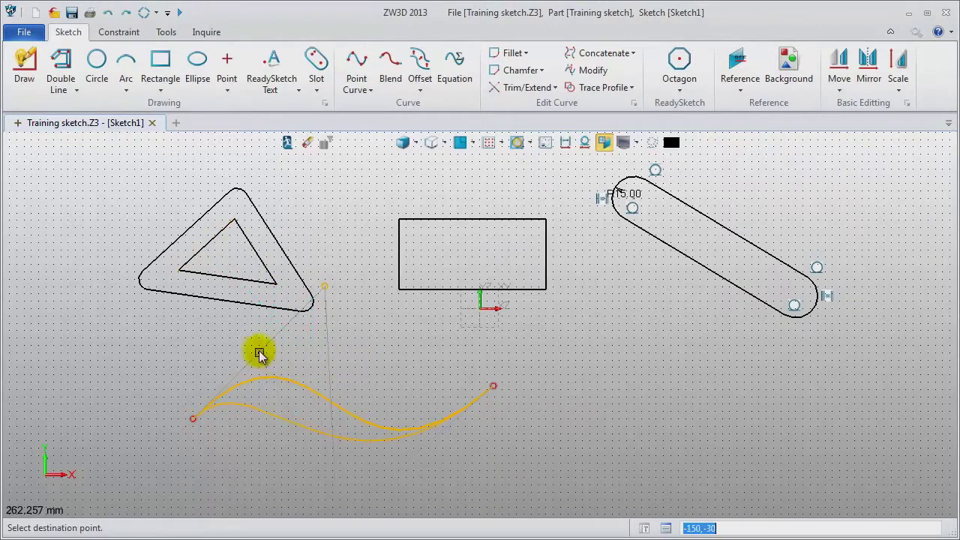
pyautogui.click(339, 339)
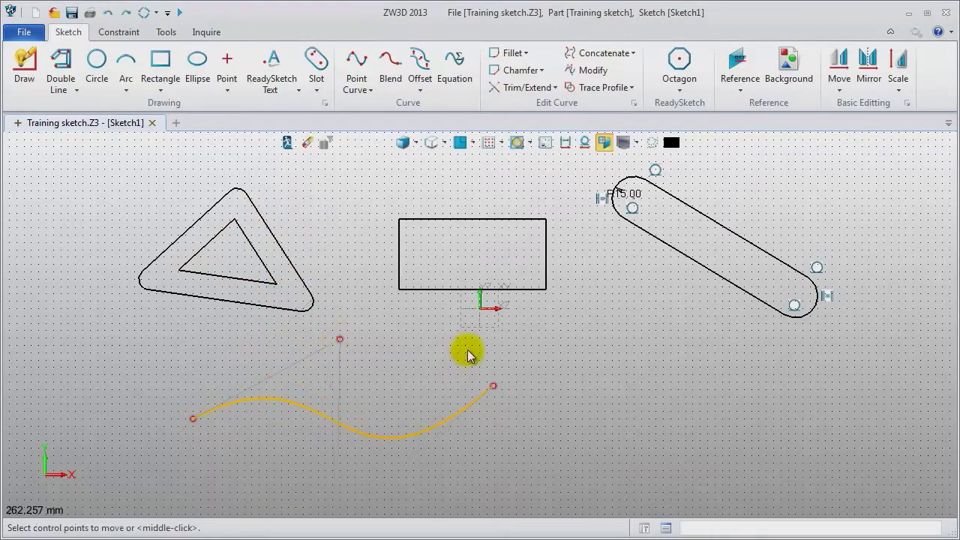
# - Move the spline's lower control point up and to the right, and finish the modification
pyautogui.scroll(1, 450, 401)
pyautogui.click(326, 499)
pyautogui.middleClick(416, 465)
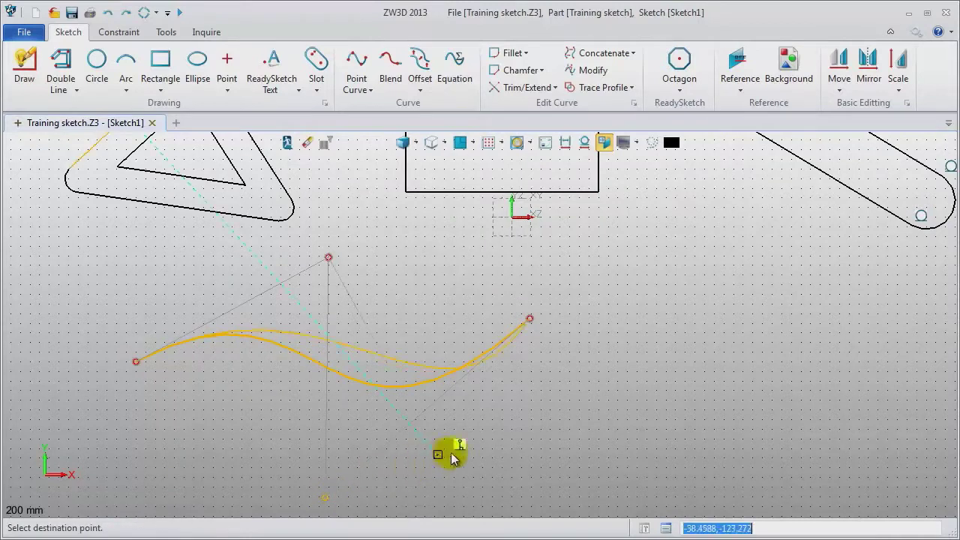
pyautogui.click(378, 464)
pyautogui.middleClick(507, 447)
pyautogui.scroll(-1, 495, 449)
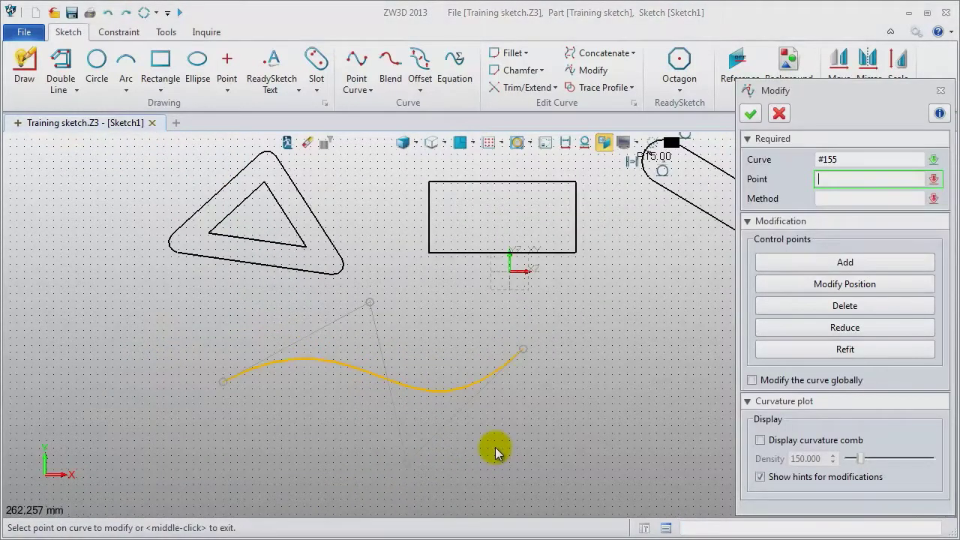
pyautogui.middleClick(495, 447)
# - Display the spline's curvature comb and move its lower control point up and left to about -90, -125
pyautogui.doubleClick(439, 390)
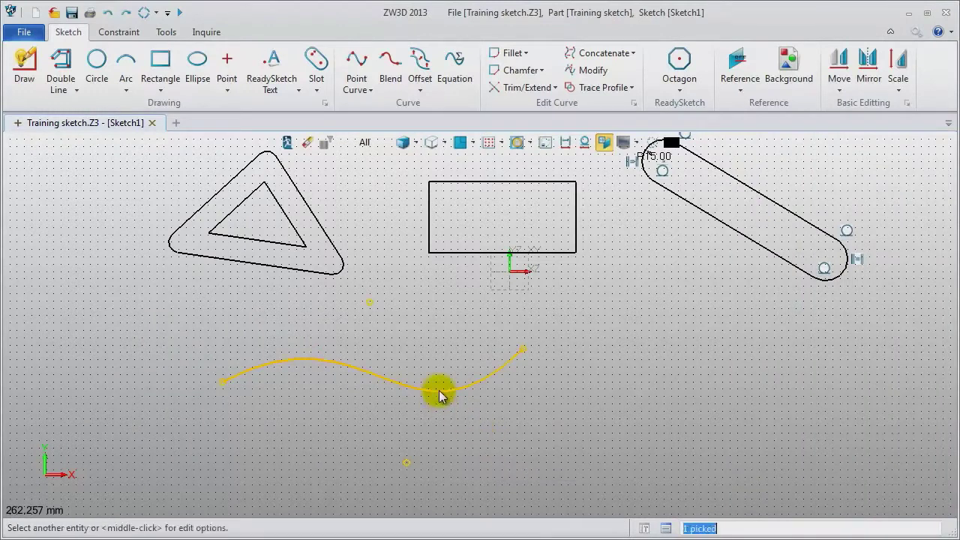
pyautogui.click(759, 440)
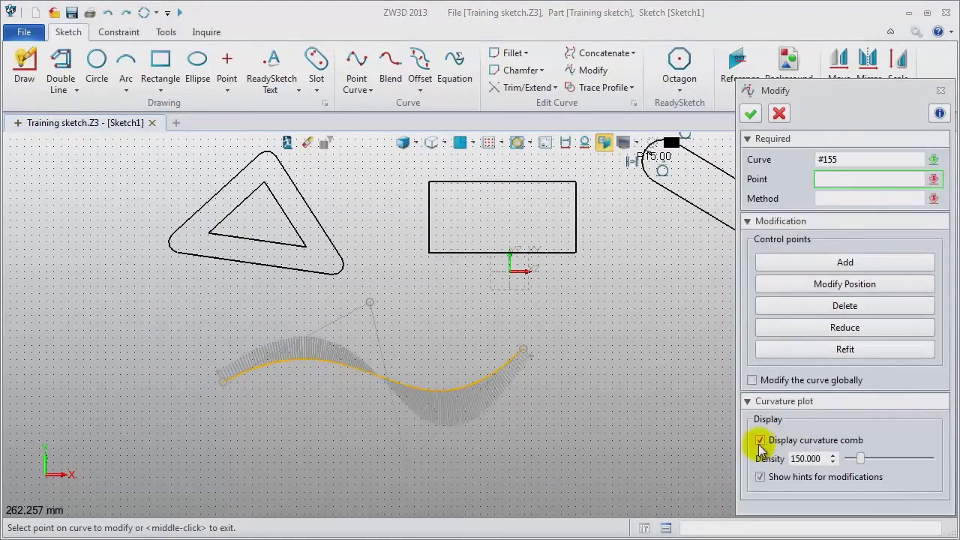
pyautogui.click(835, 289)
pyautogui.click(402, 465)
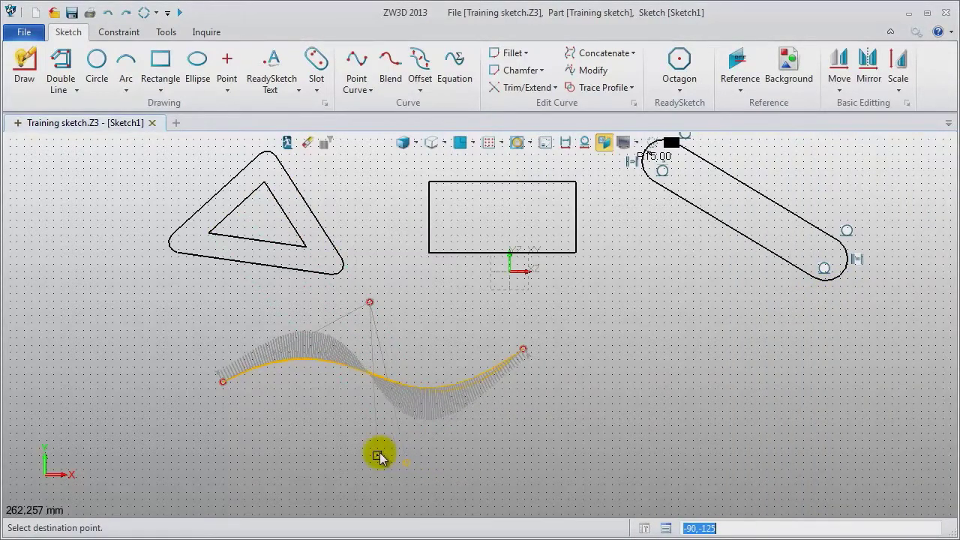
pyautogui.click(379, 452)
pyautogui.middleClick(628, 451)
pyautogui.middleClick(628, 452)
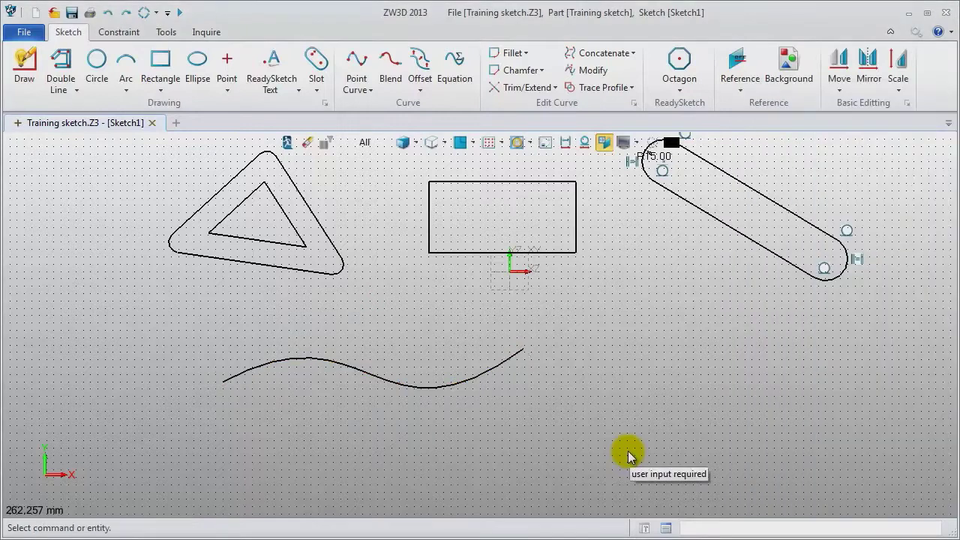
# - Offset the wavy spline by 10 mm in both directions
pyautogui.moveTo(622, 450); pyautogui.dragTo(565, 462, button='middle')
pyautogui.click(418, 66)
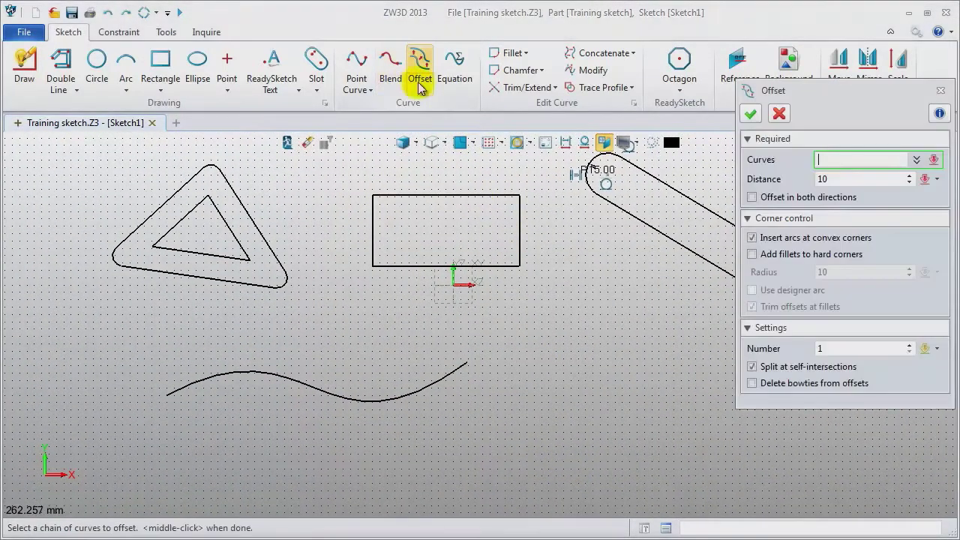
pyautogui.click(405, 397)
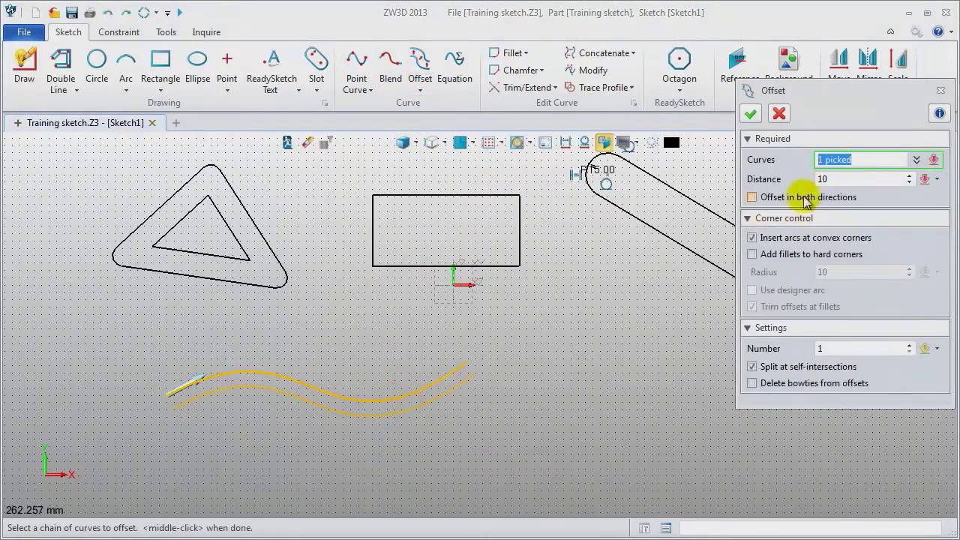
pyautogui.middleClick(583, 429)
pyautogui.middleClick(582, 428)
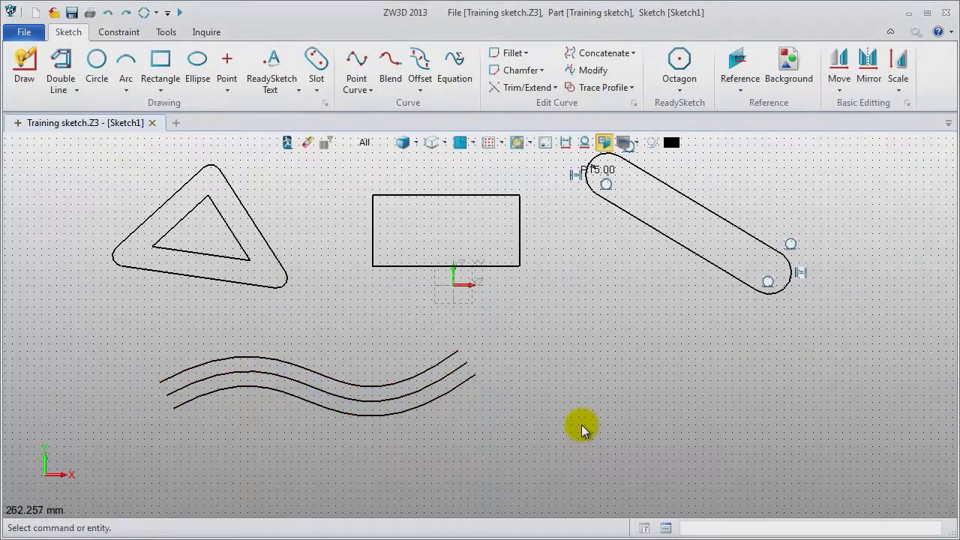
# - Start an equation curve and preview the Anabantid, Astroid, Cardioid, Clover line and Epicycloid equations
pyautogui.click(456, 69)
pyautogui.moveTo(535, 75)
pyautogui.mouseDown()
pyautogui.moveTo(252, 57)
pyautogui.moveTo(251, 122)
pyautogui.mouseUp()
pyautogui.click(255, 168)
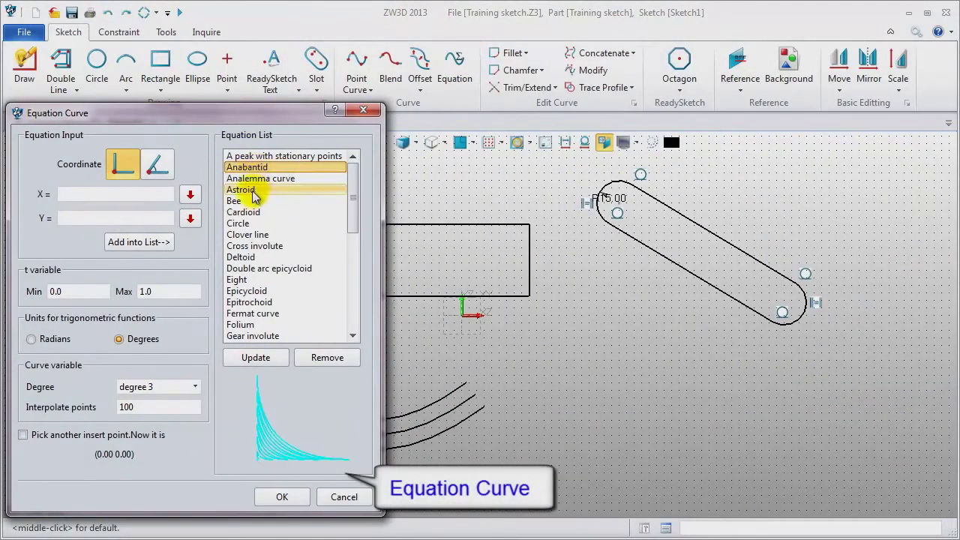
pyautogui.click(240, 190)
pyautogui.click(244, 212)
pyautogui.click(248, 236)
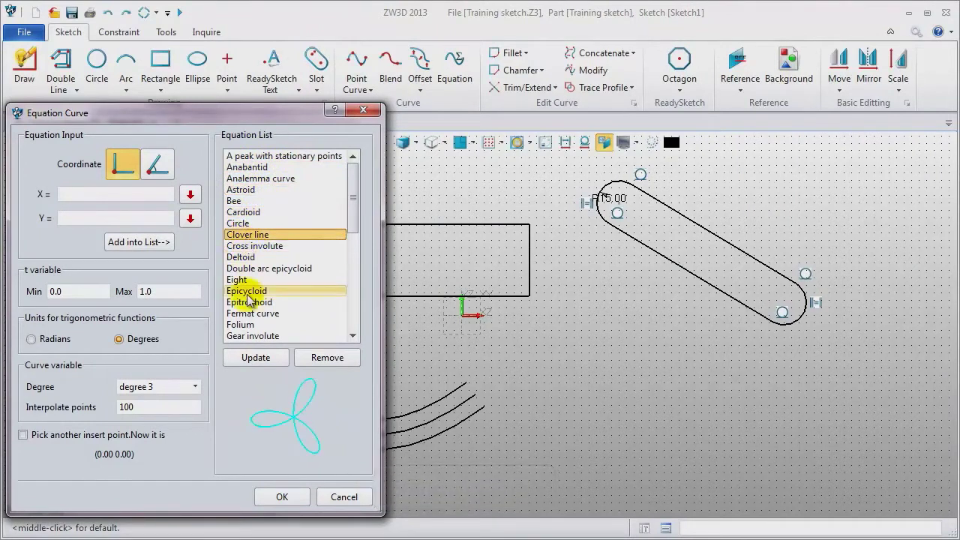
pyautogui.click(248, 292)
pyautogui.scroll(-1, 250, 302)
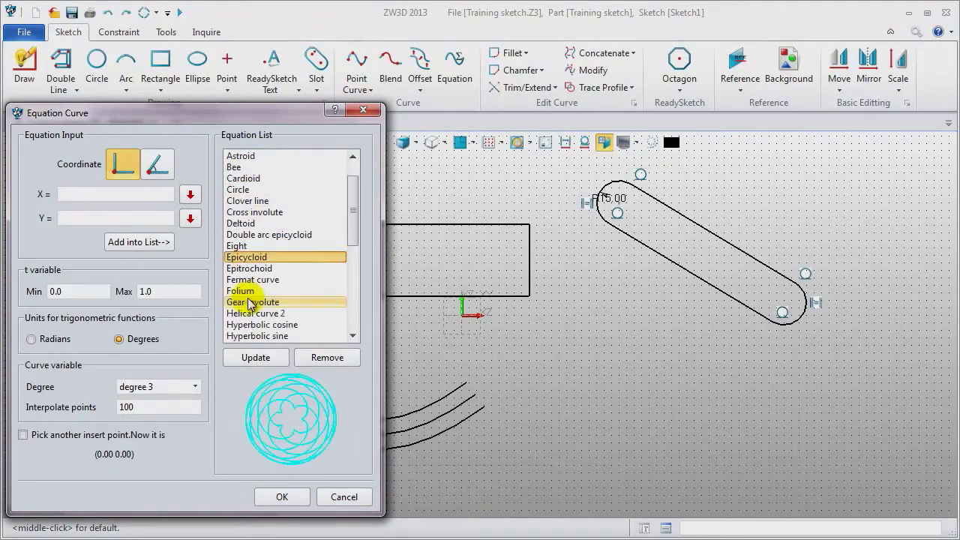
# - Insert the Helical curve 2 equation curve below the slot, beside the offset splines
pyautogui.click(255, 313)
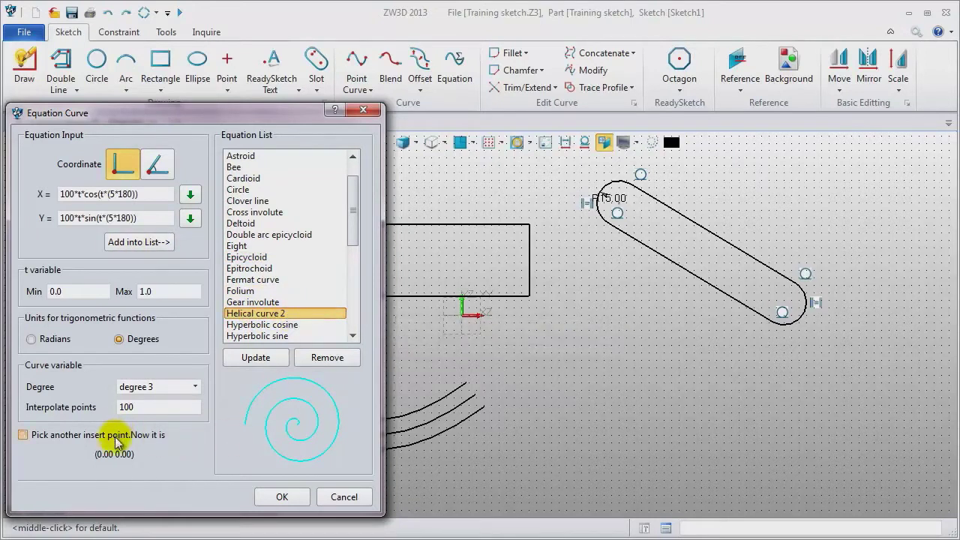
pyautogui.click(281, 498)
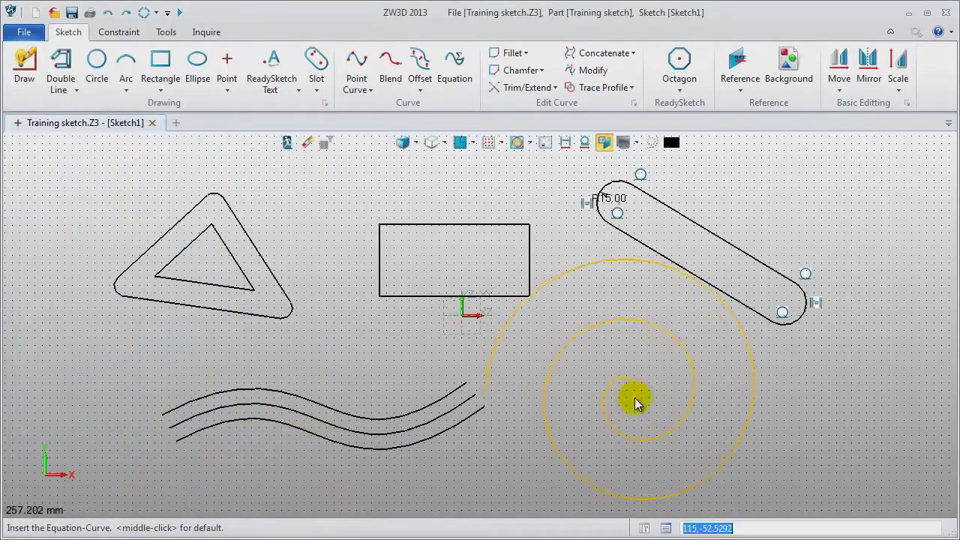
pyautogui.click(654, 414)
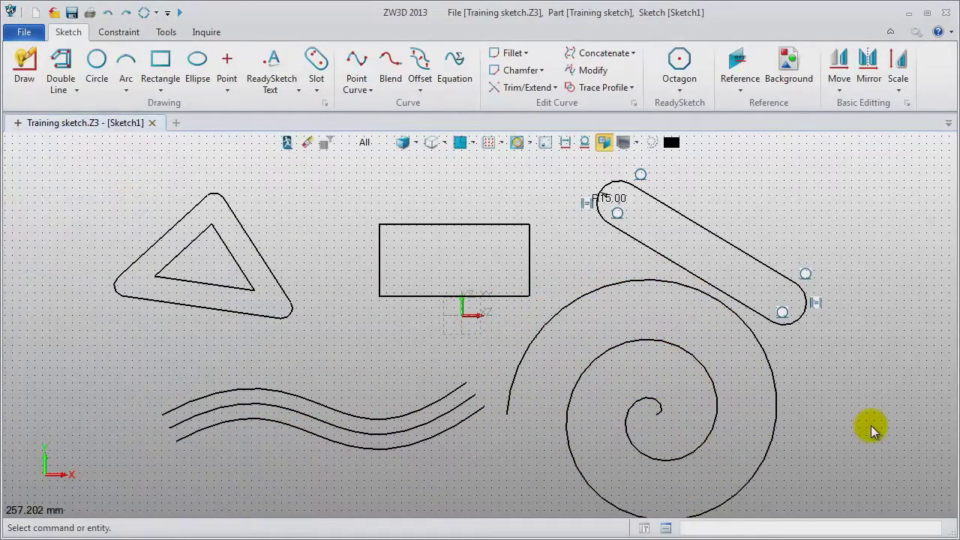
pyautogui.scroll(-1, 870, 424)
pyautogui.moveTo(871, 425); pyautogui.dragTo(749, 391, button='right')
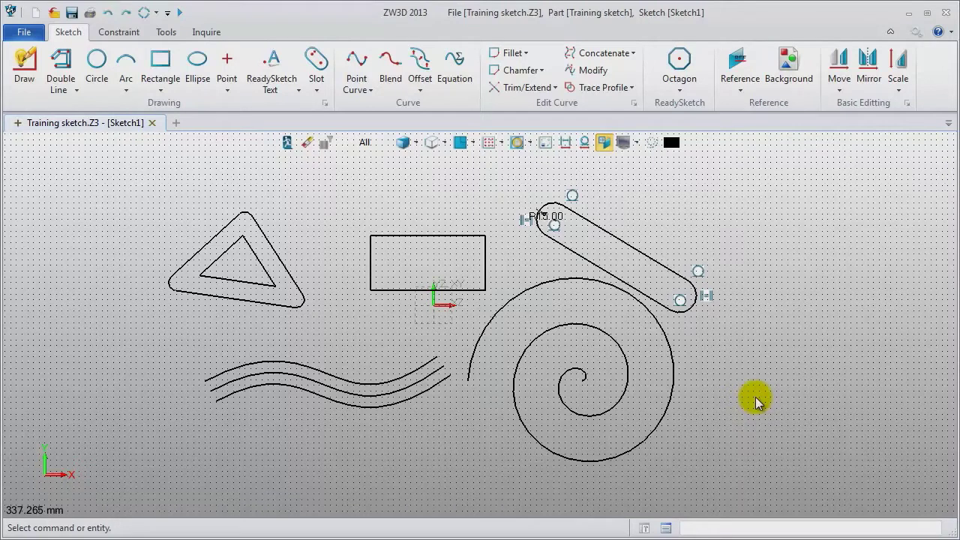
# - Create a new standalone sketch named Quick Draw in the Training sketch file
pyautogui.click(18, 124)
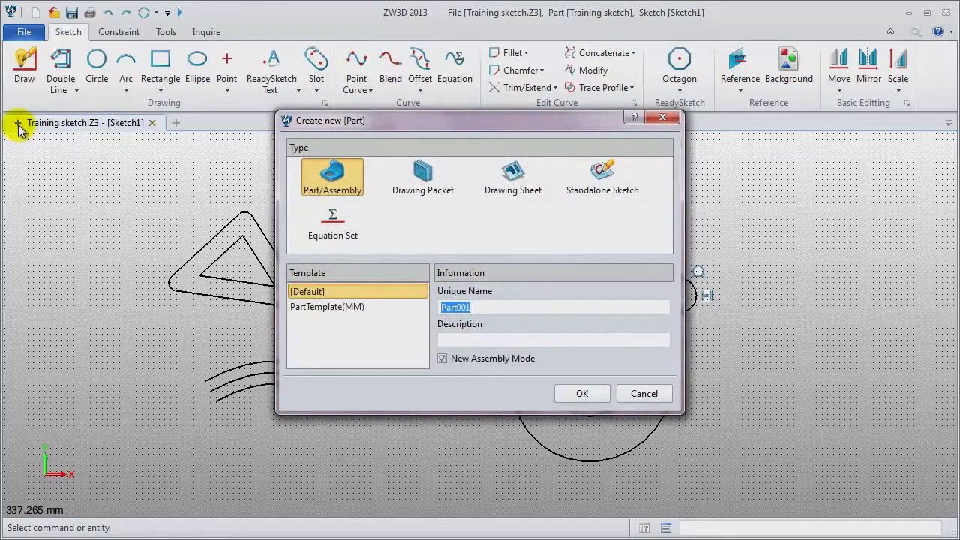
pyautogui.click(602, 177)
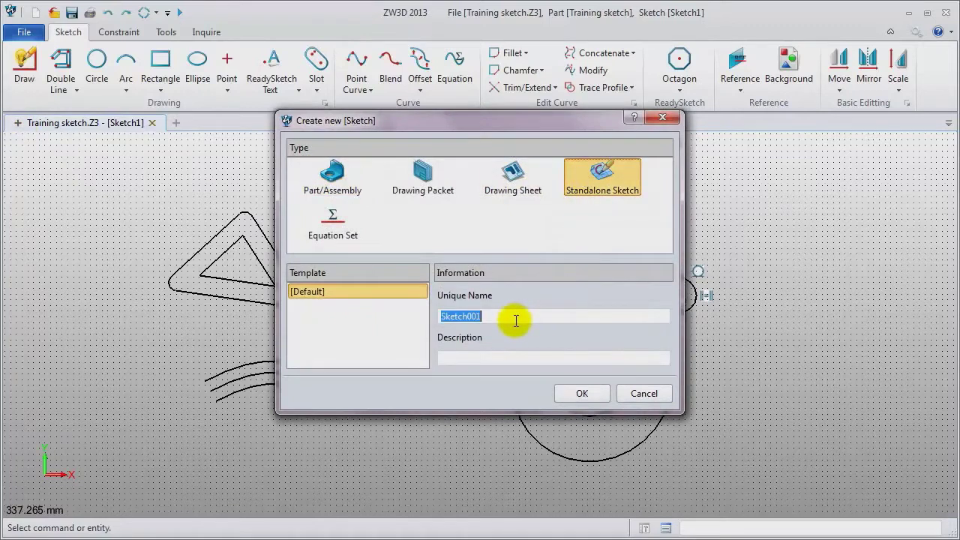
pyautogui.press('BackSpace')
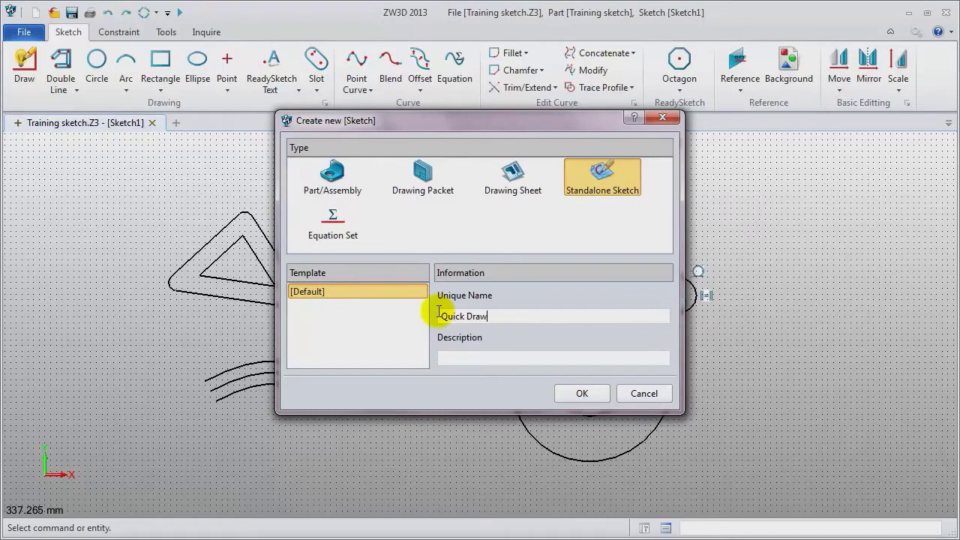
pyautogui.press('Return')
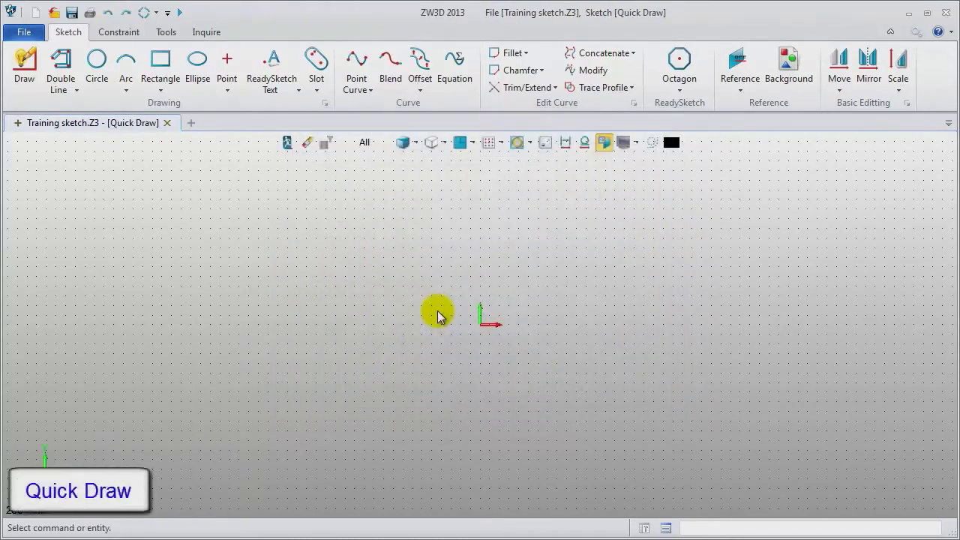
# - Draw a closed triangle with a horizontal base using the Draw tool, starting and ending at about -210, 40
pyautogui.click(24, 69)
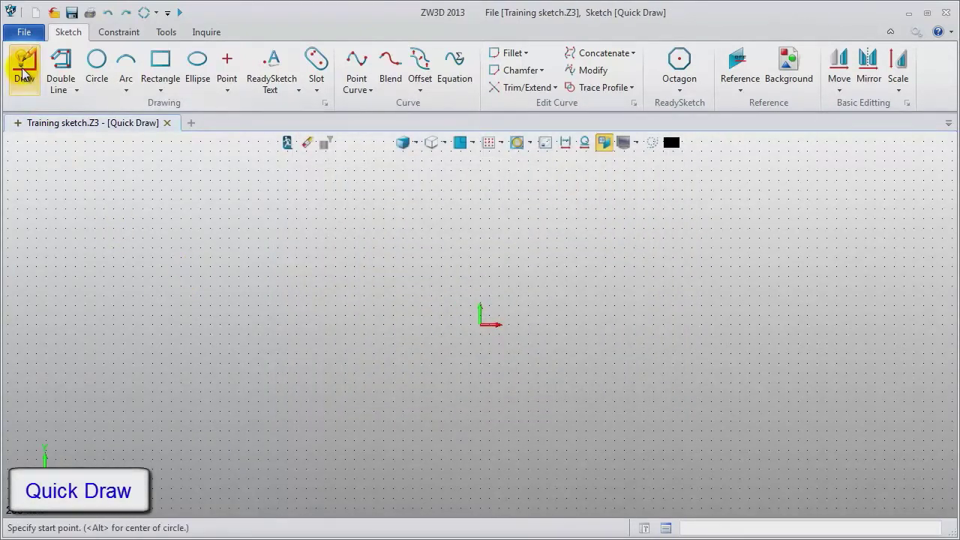
pyautogui.click(74, 248)
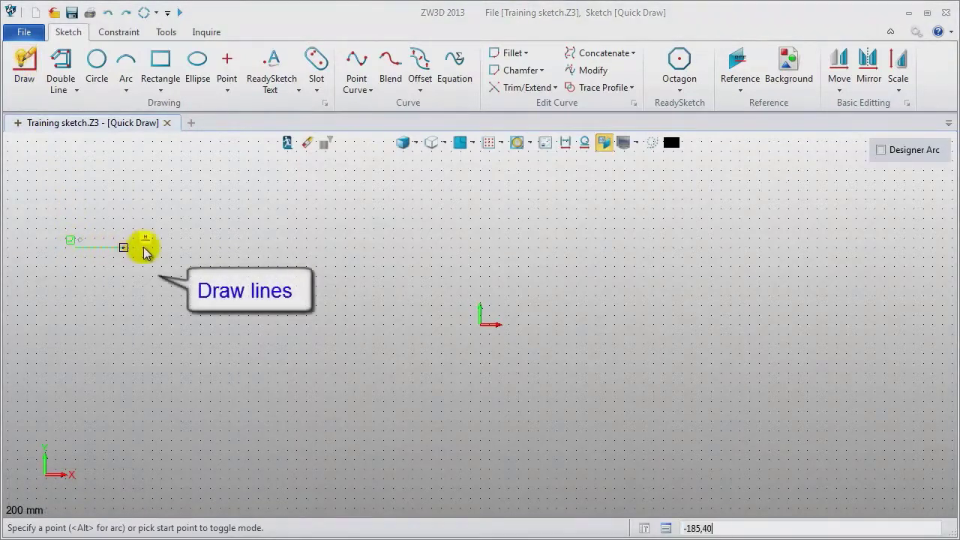
pyautogui.click(210, 247)
pyautogui.click(113, 161)
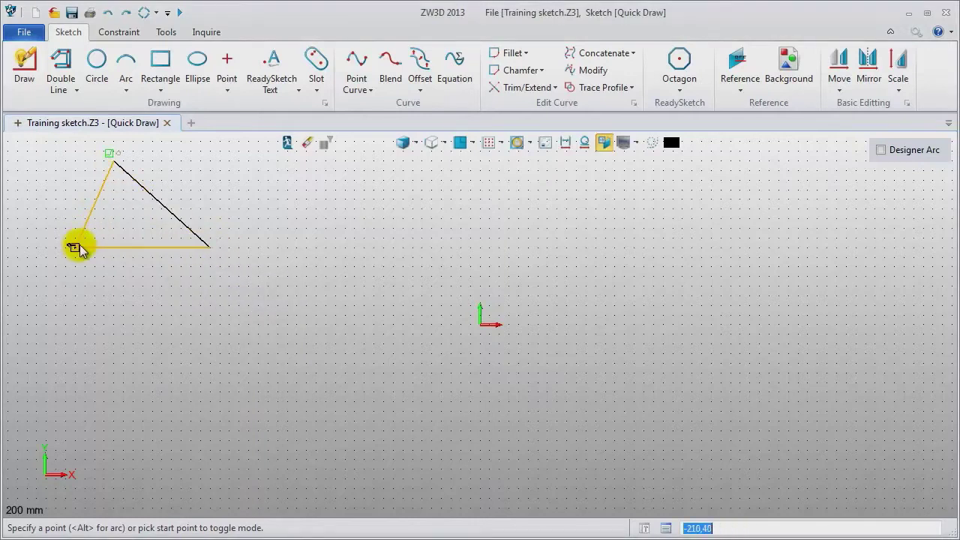
pyautogui.click(75, 248)
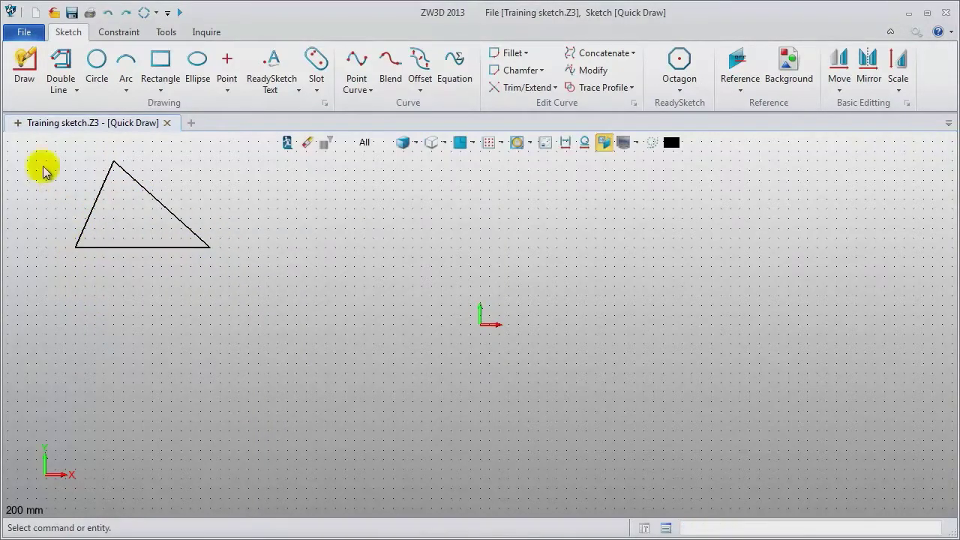
# - Draw a horizontal line to the right of the triangle and continue it with two successive tangent arcs using the Draw tool
pyautogui.click(18, 63)
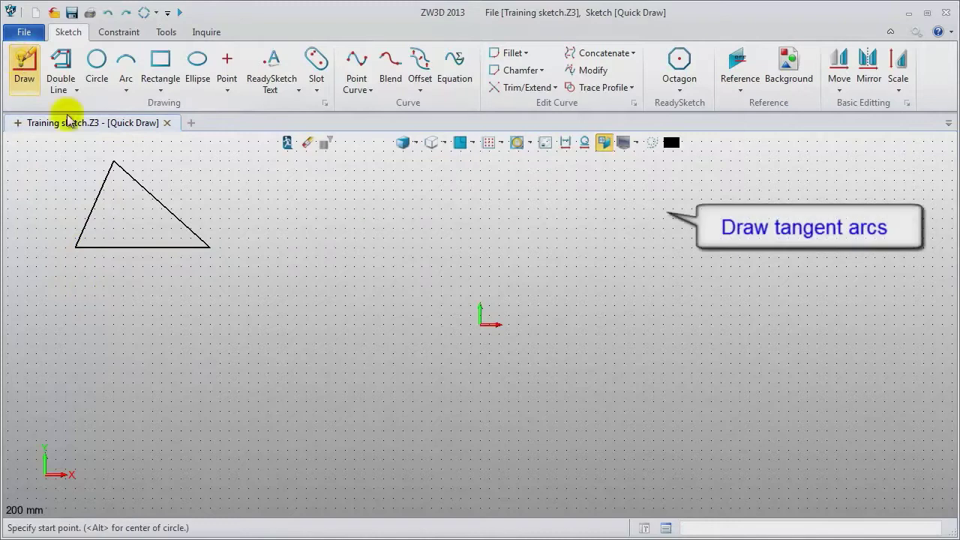
pyautogui.click(308, 247)
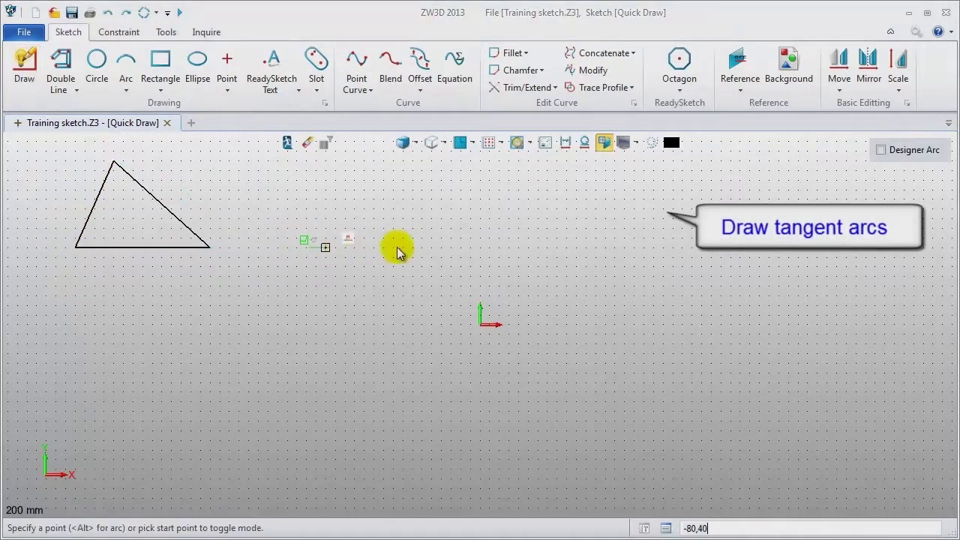
pyautogui.click(444, 248)
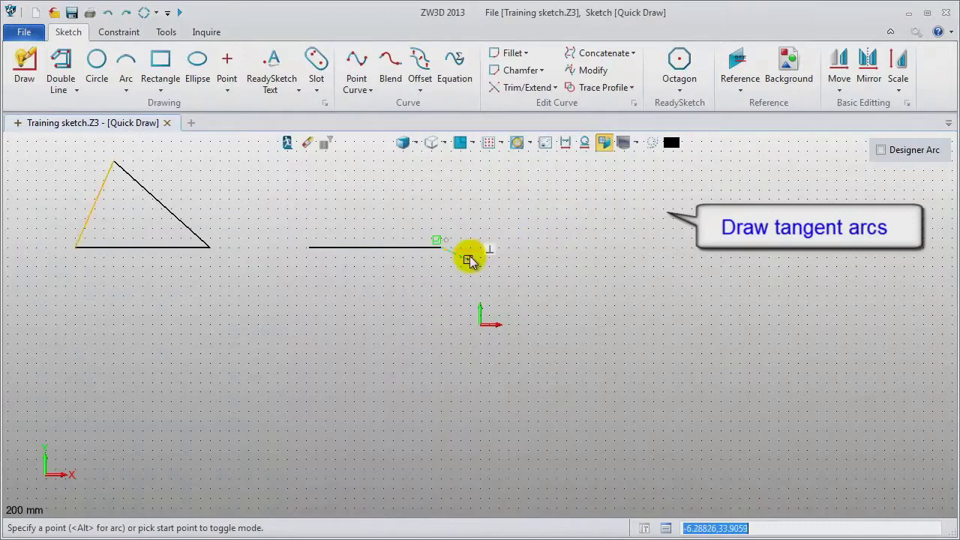
pyautogui.click(441, 249)
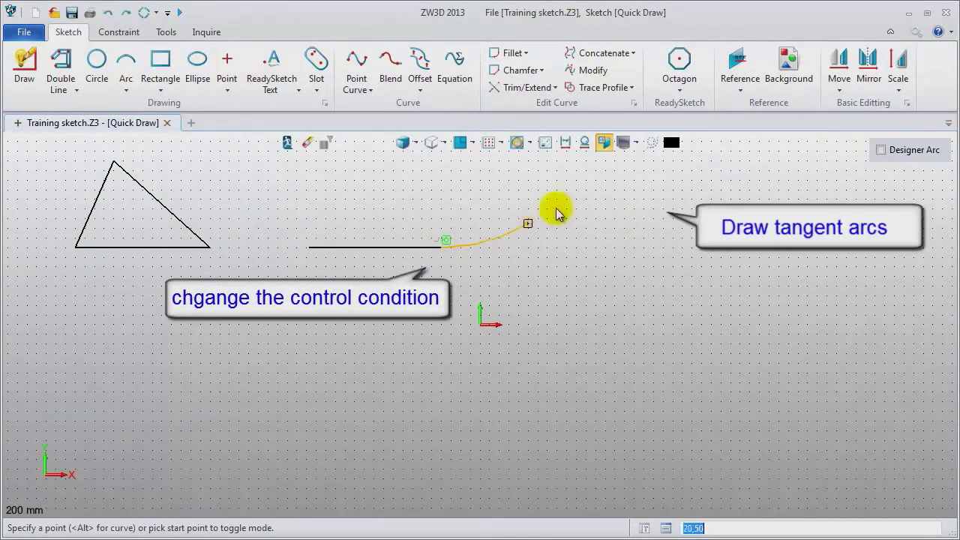
pyautogui.click(570, 188)
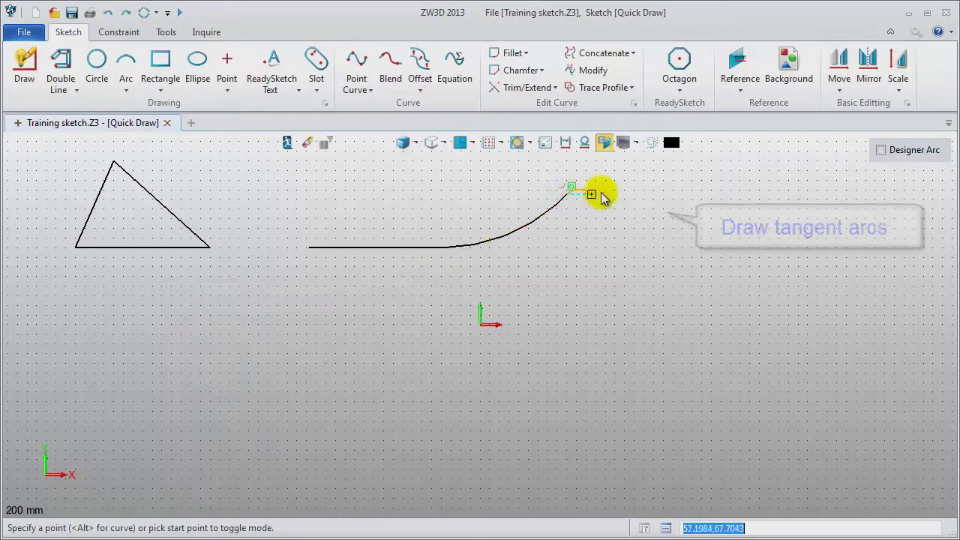
pyautogui.click(614, 279)
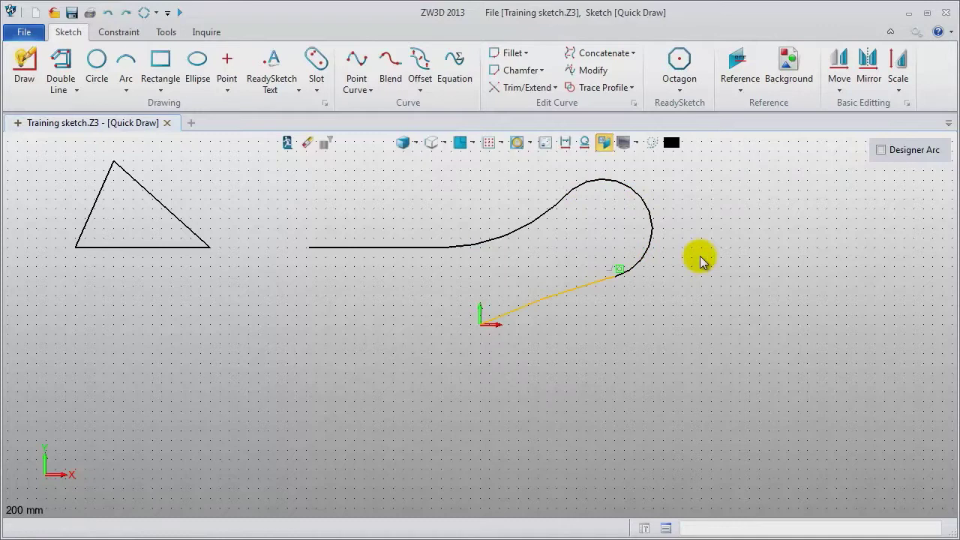
pyautogui.middleClick(700, 257)
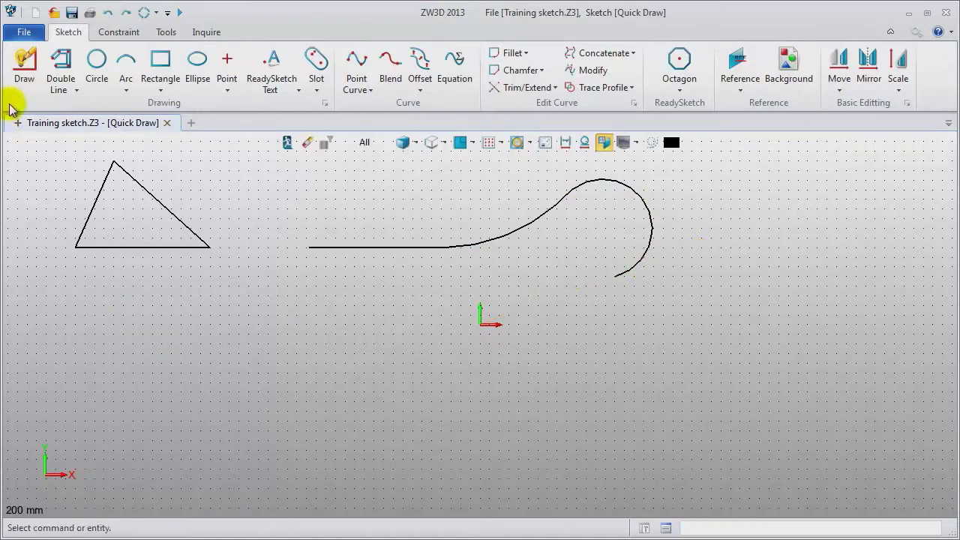
# - Draw a three-point arc bulging upward to the right of the tangent arcs, with both endpoints level with the horizontal line
pyautogui.click(24, 75)
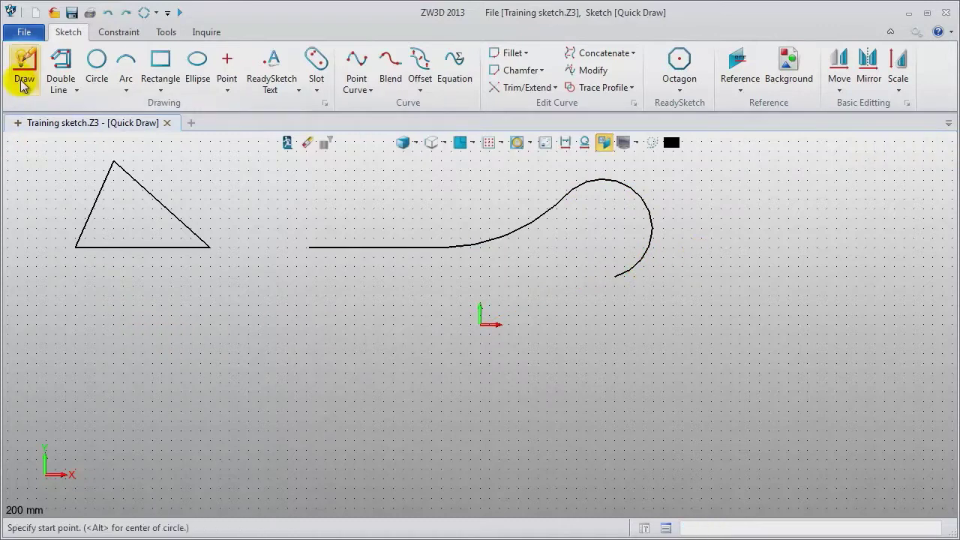
pyautogui.click(760, 241)
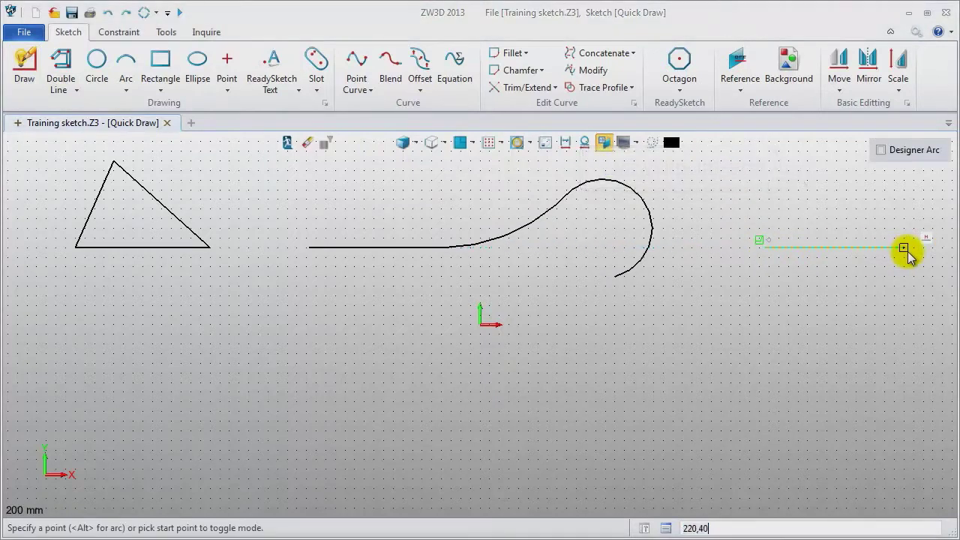
pyautogui.press('alt')
pyautogui.click(923, 248)
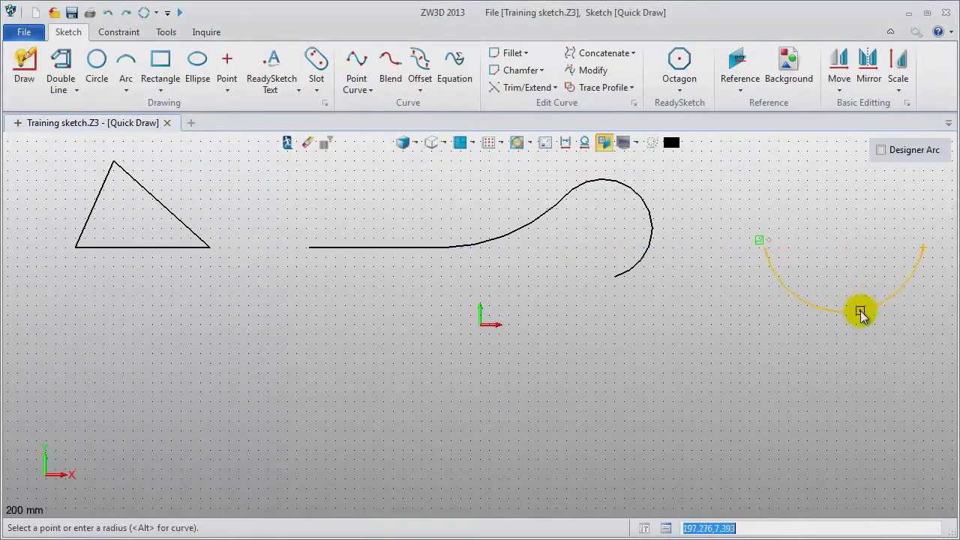
pyautogui.click(844, 196)
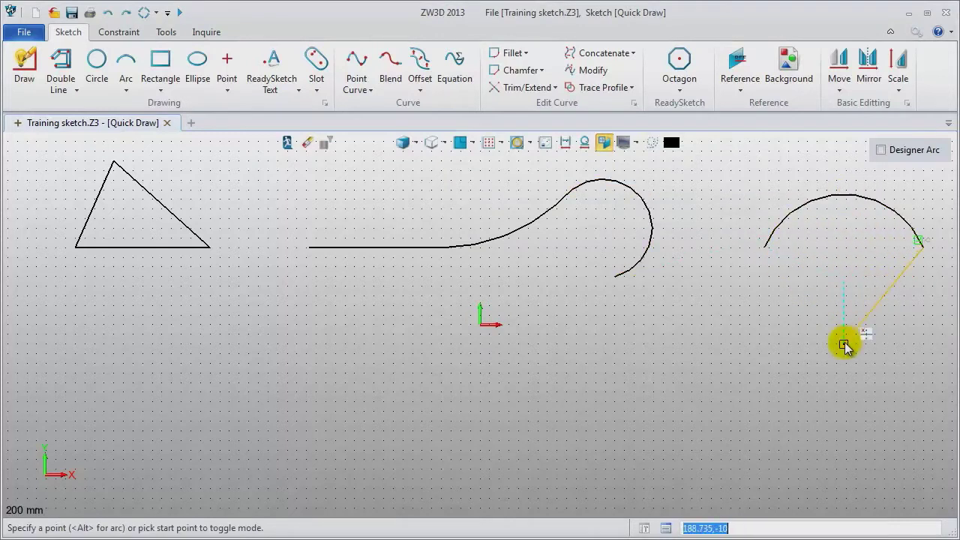
pyautogui.middleClick(845, 345)
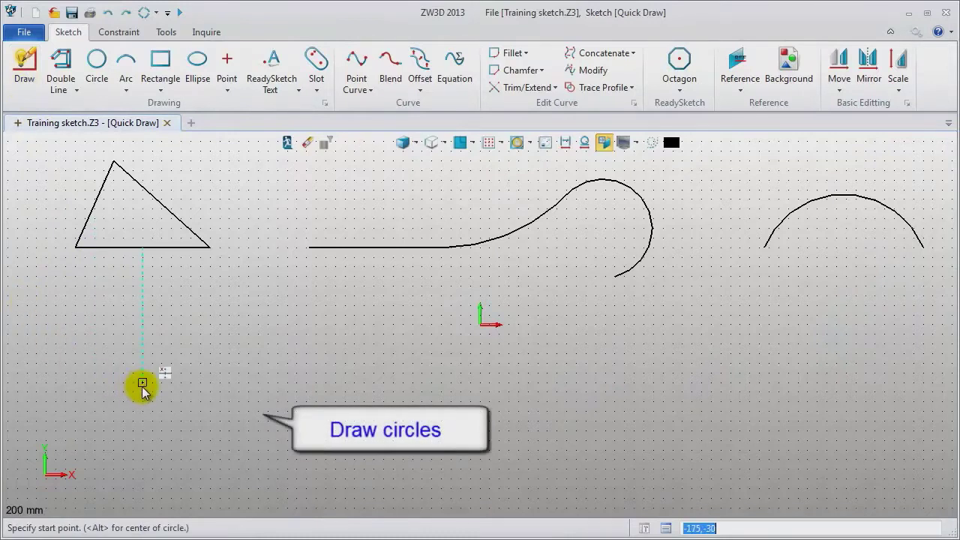
# - Draw three concentric circles of different sizes below the triangle using the Draw tool's circle mode
pyautogui.keyDown('alt'); pyautogui.click(167, 381); pyautogui.keyUp('alt')
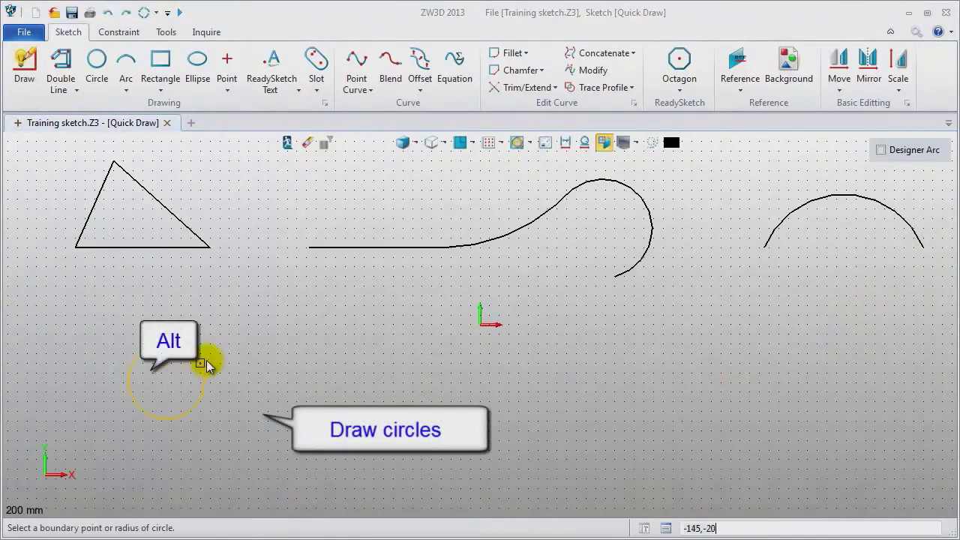
pyautogui.click(257, 343)
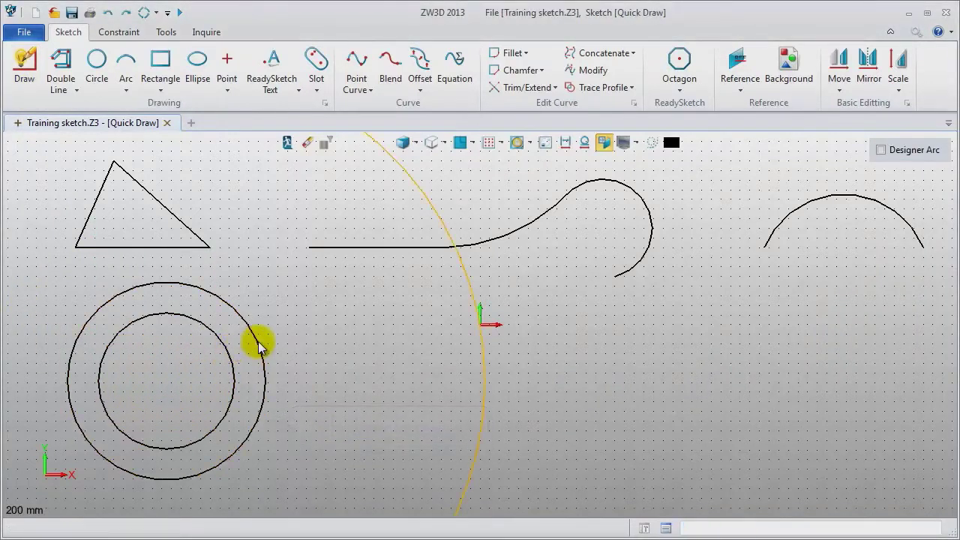
pyautogui.click(204, 369)
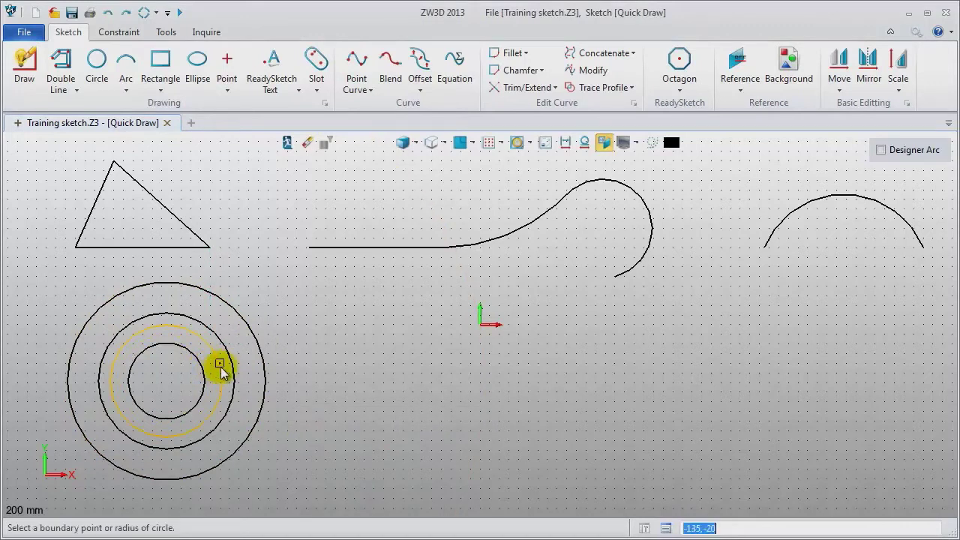
pyautogui.press('Escape')
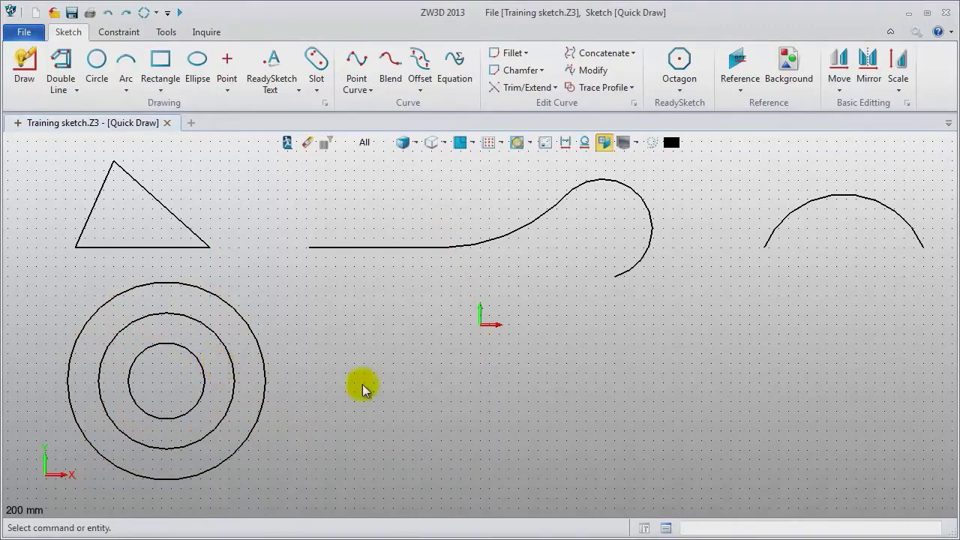
# - Draw a radius arc bulging downward between two level endpoints below the sketch origin using the Draw tool
pyautogui.scroll(1, 371, 382)
pyautogui.press('a')
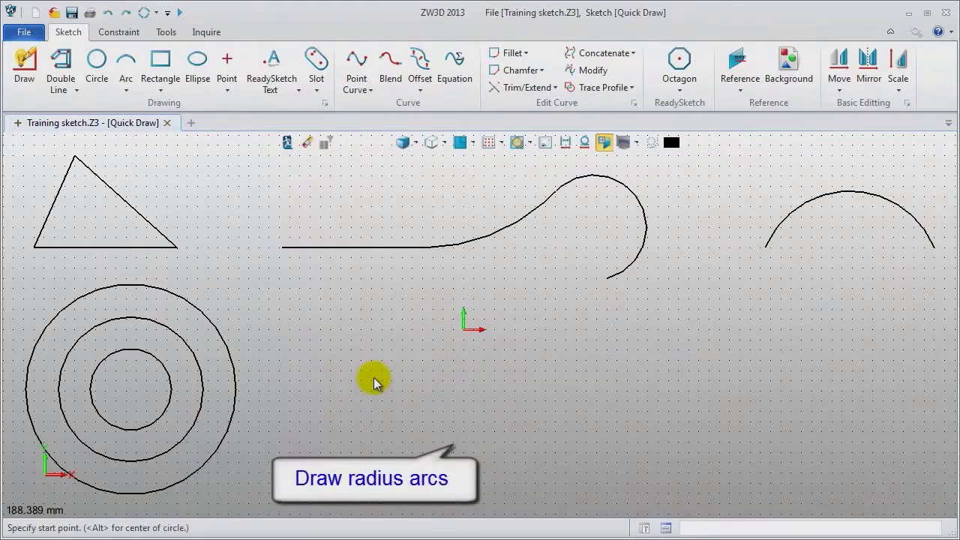
pyautogui.click(360, 381)
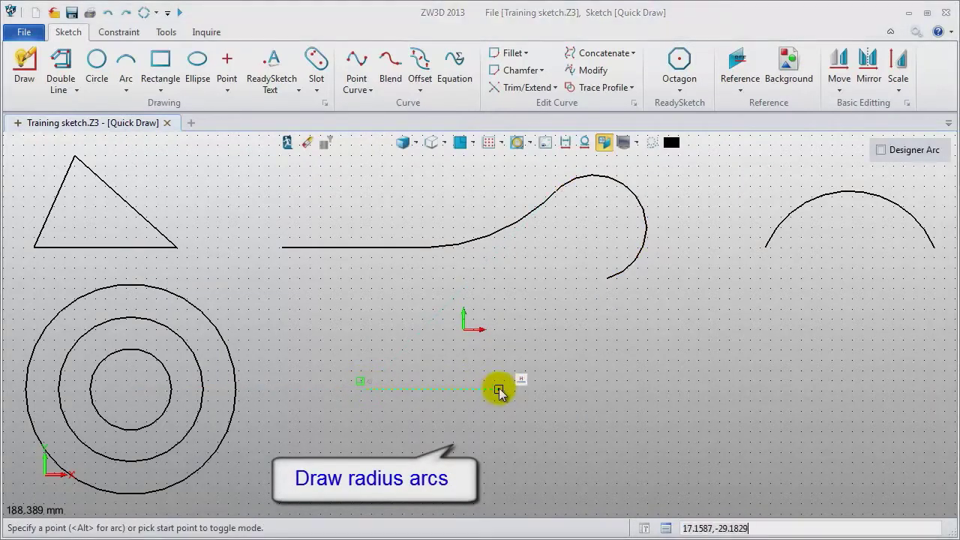
pyautogui.press('alt')
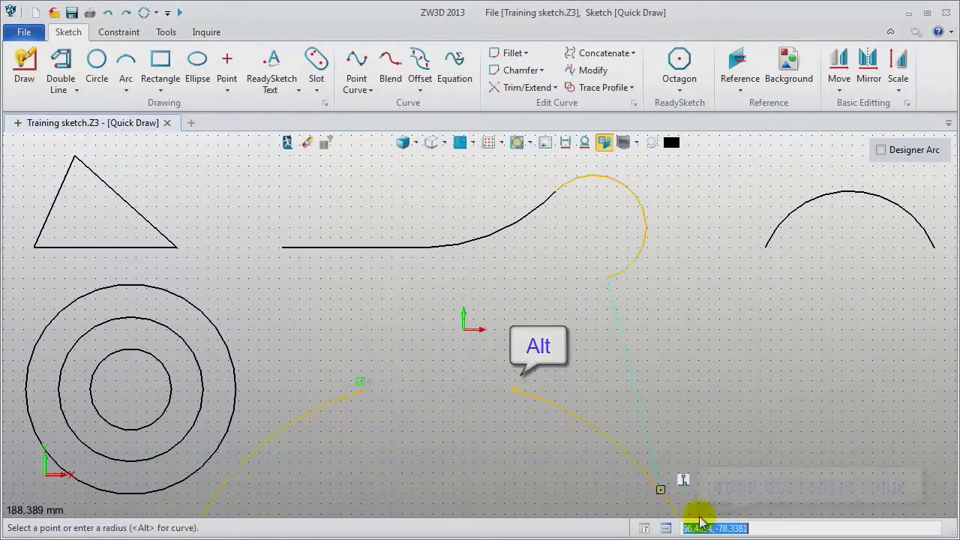
pyautogui.press('Return')
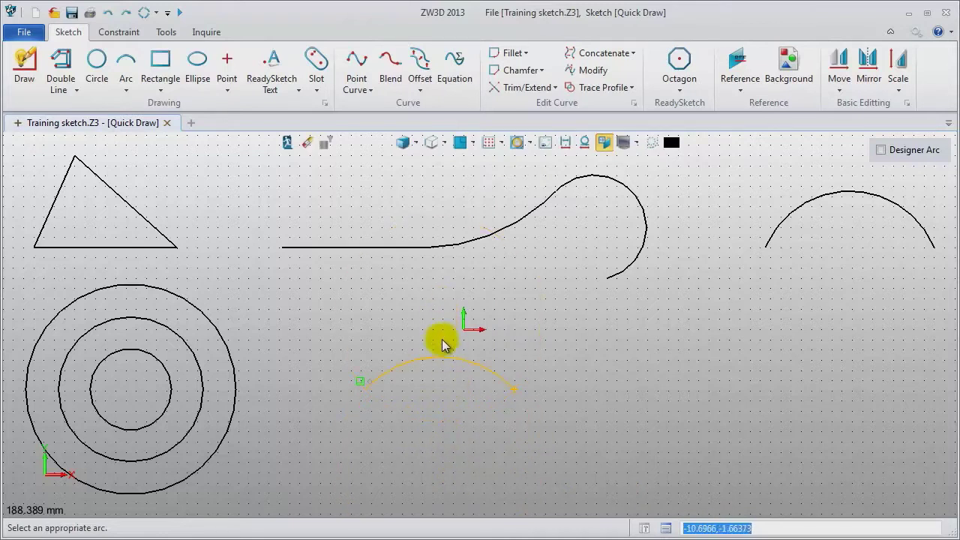
pyautogui.click(443, 418)
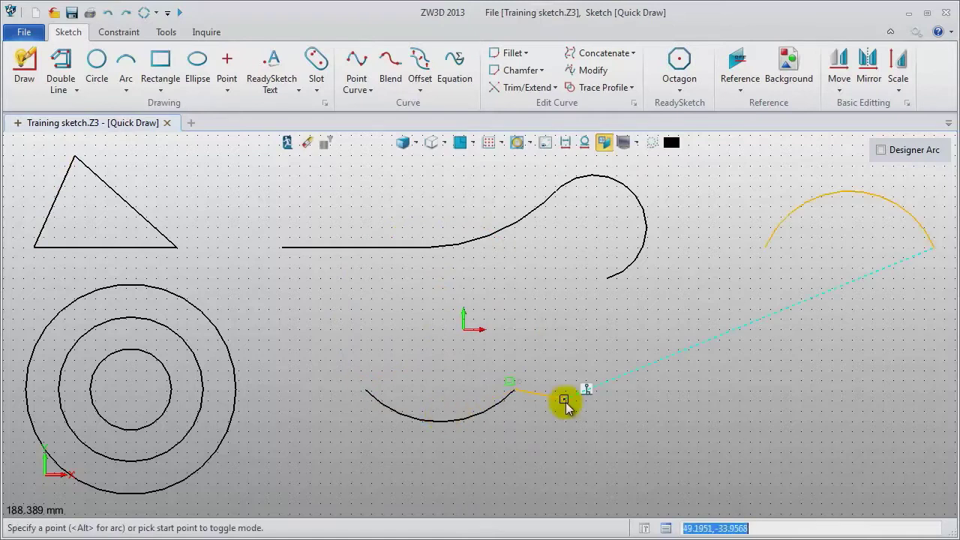
pyautogui.press('Escape')
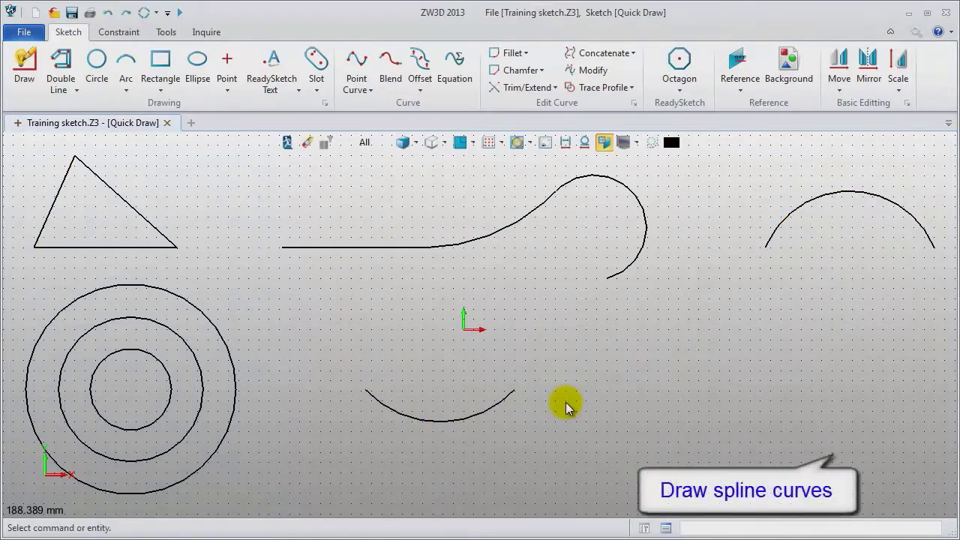
# - Draw a five-point wavy spline to the right of the radius arc using the Draw tool, skipping the end tangent directions
pyautogui.middleClick(565, 405)
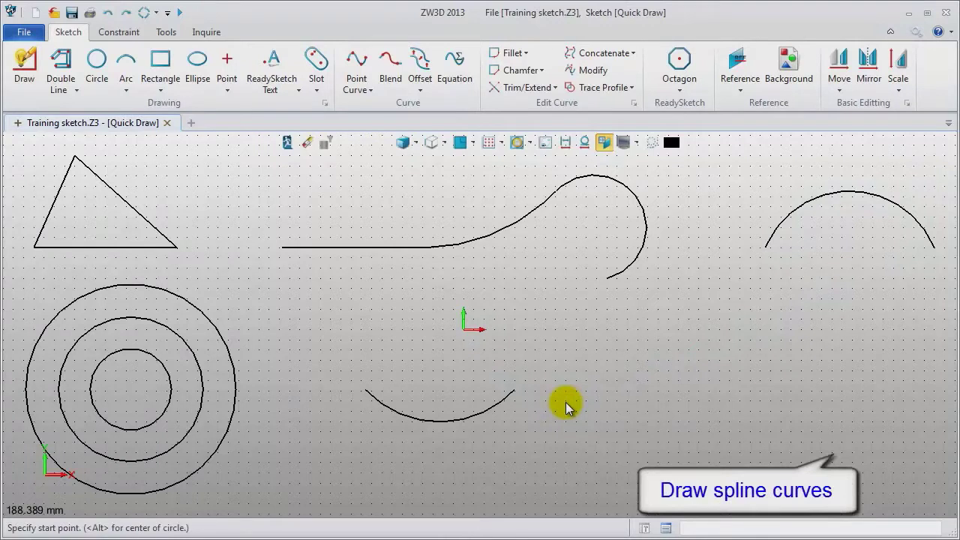
pyautogui.click(532, 454)
pyautogui.press('alt')
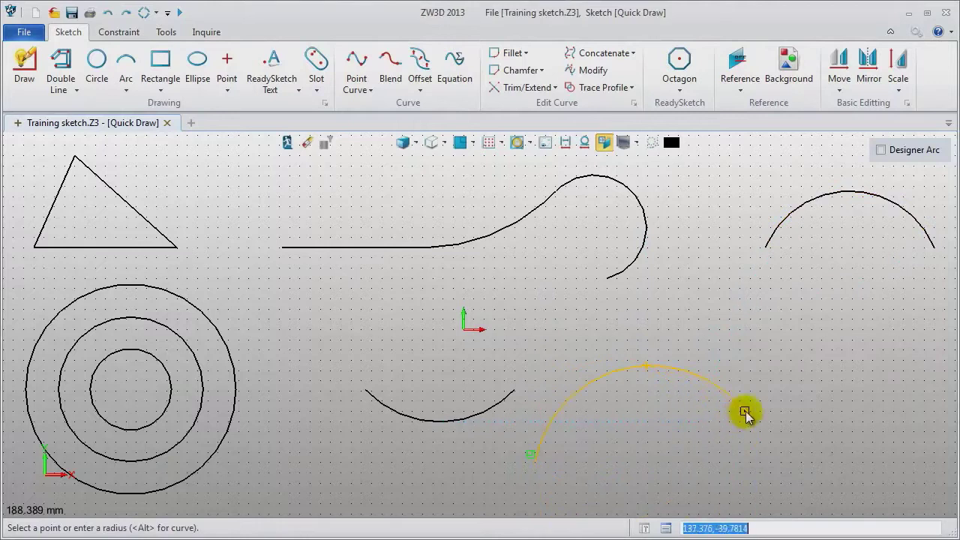
pyautogui.press('alt')
pyautogui.click(764, 425)
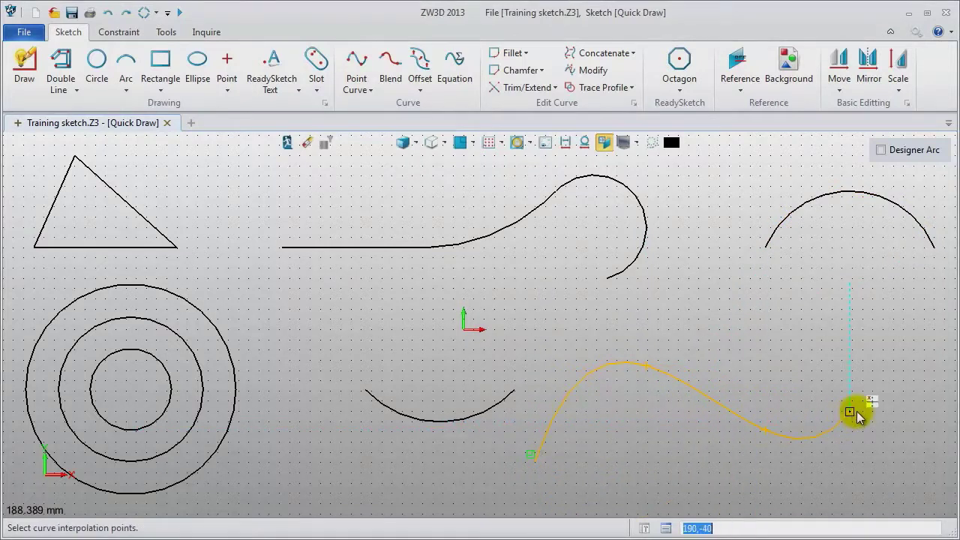
pyautogui.click(867, 404)
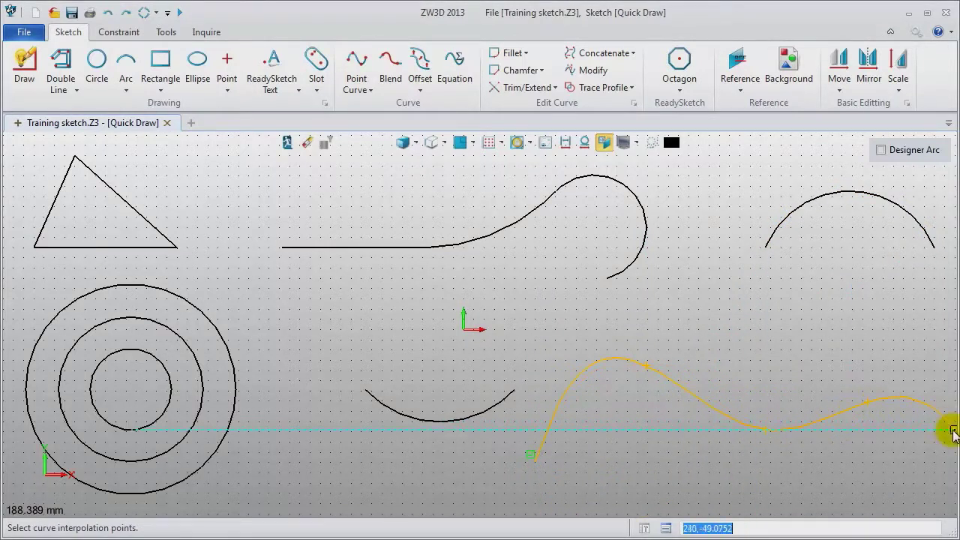
pyautogui.click(943, 431)
pyautogui.middleClick(833, 389)
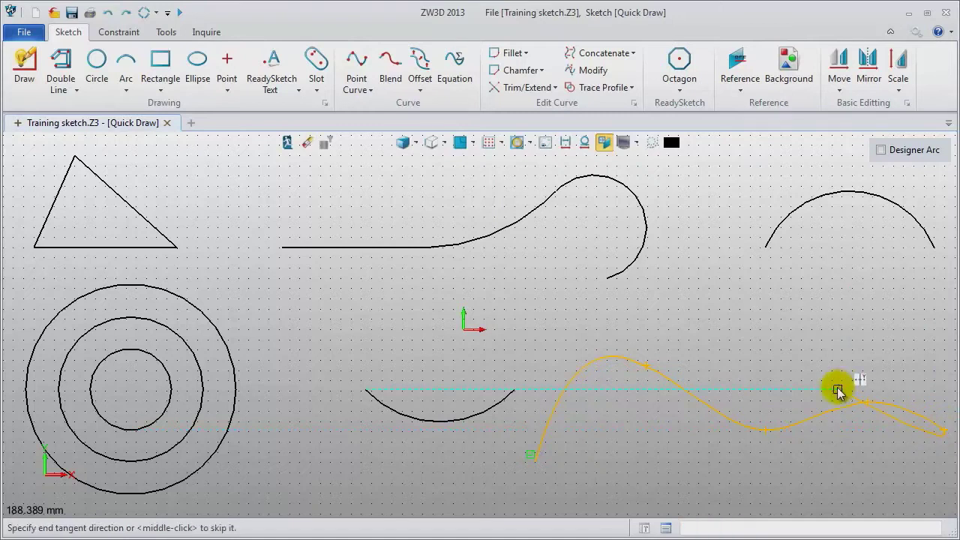
pyautogui.middleClick(766, 377)
# - Modify the spline by moving its uppermost control point down and to the right to flatten the first crest
pyautogui.click(705, 400)
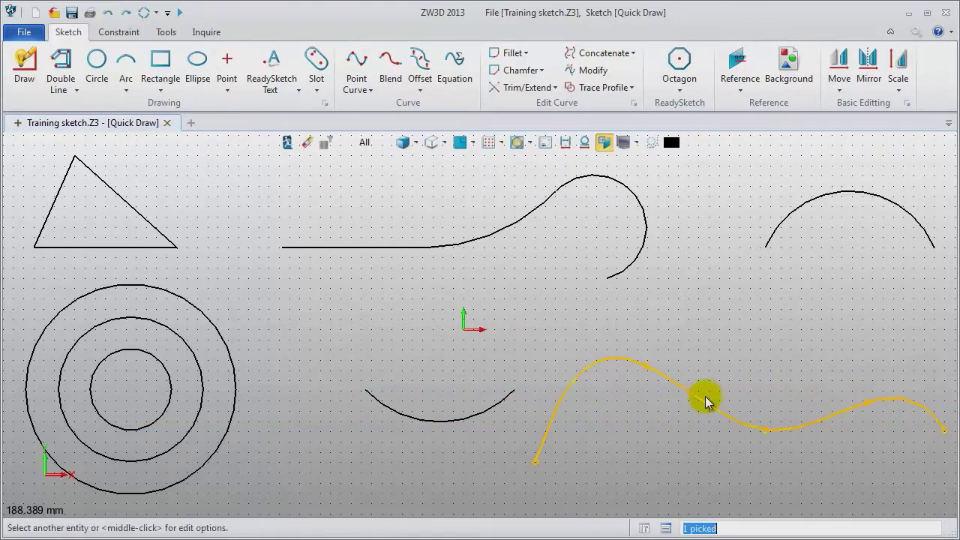
pyautogui.middleClick(704, 400)
pyautogui.click(810, 283)
pyautogui.click(597, 259)
pyautogui.middleClick(584, 280)
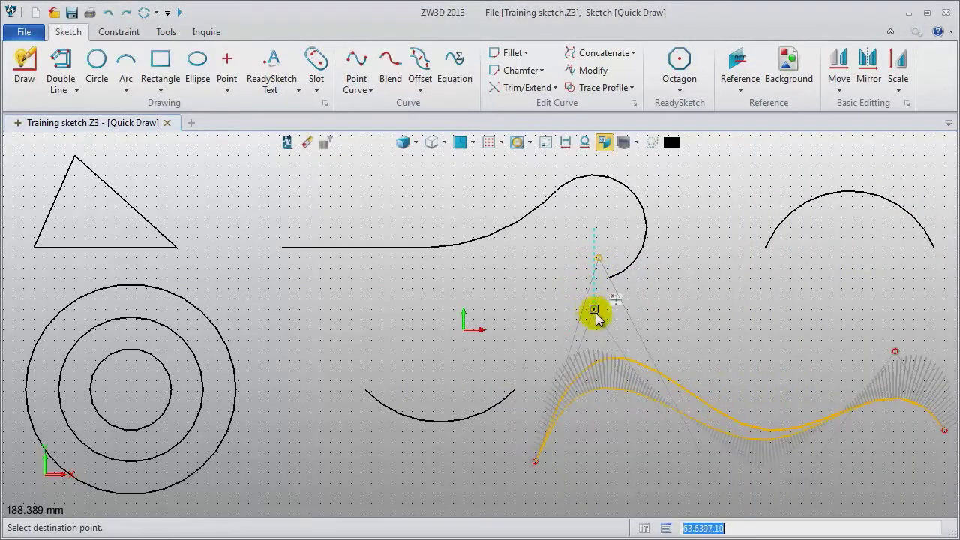
pyautogui.click(656, 330)
pyautogui.middleClick(724, 353)
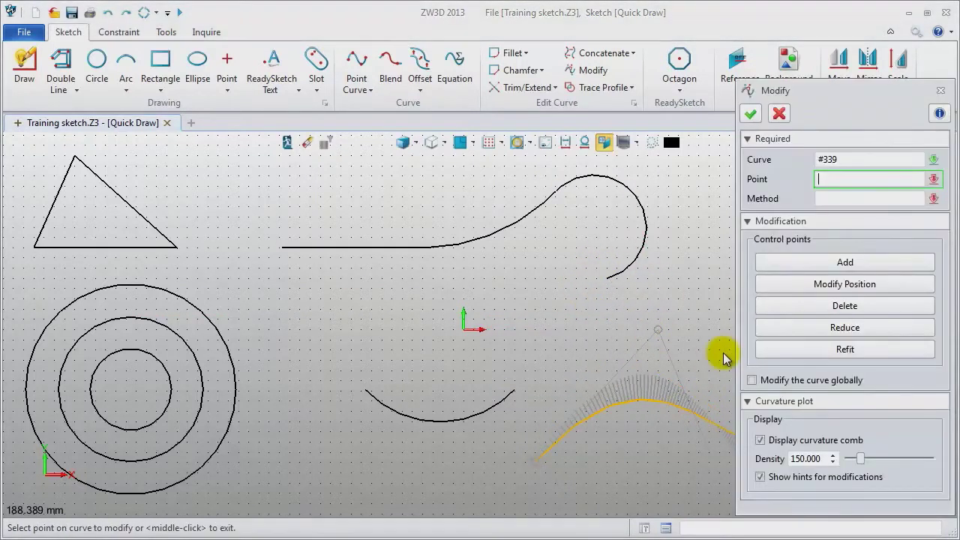
pyautogui.click(940, 91)
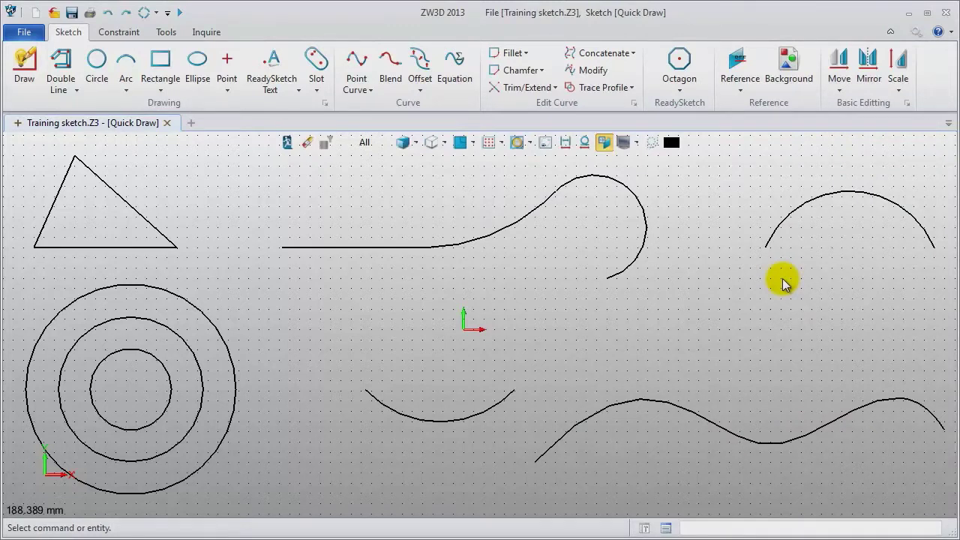
# - Create a new part named Trace profile with the default template and insert a sketch on the XY plane
pyautogui.hotkey('ctrl', 'n')
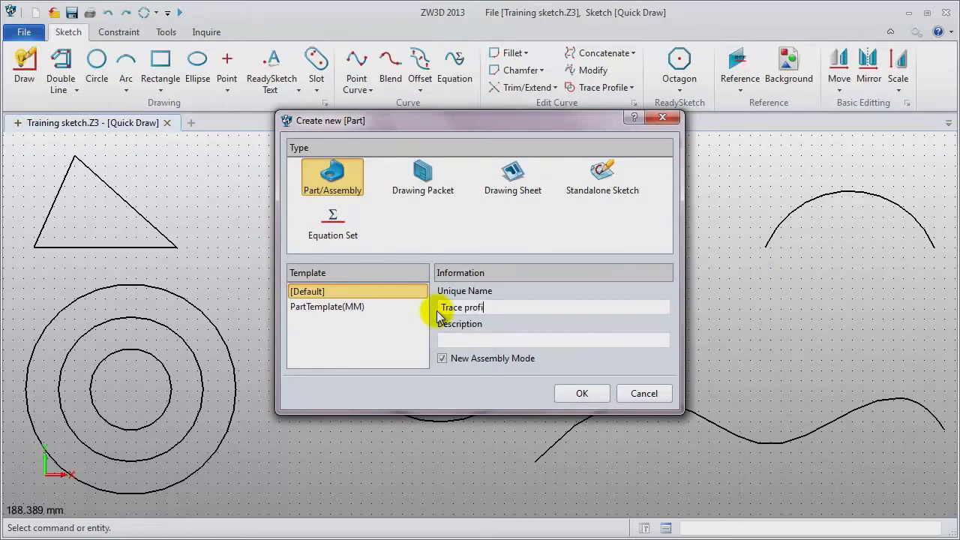
pyautogui.click(569, 393)
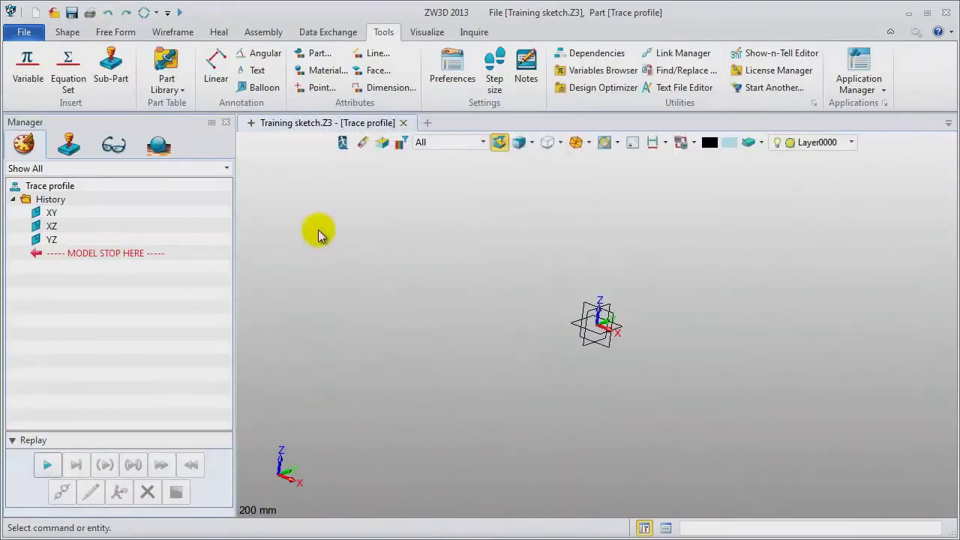
pyautogui.rightClick(317, 230)
pyautogui.click(383, 316)
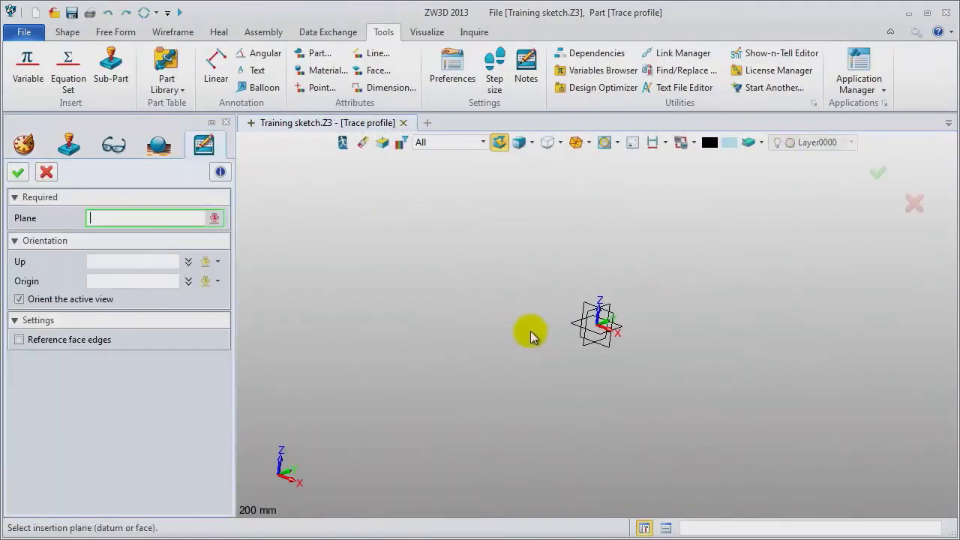
pyautogui.click(582, 325)
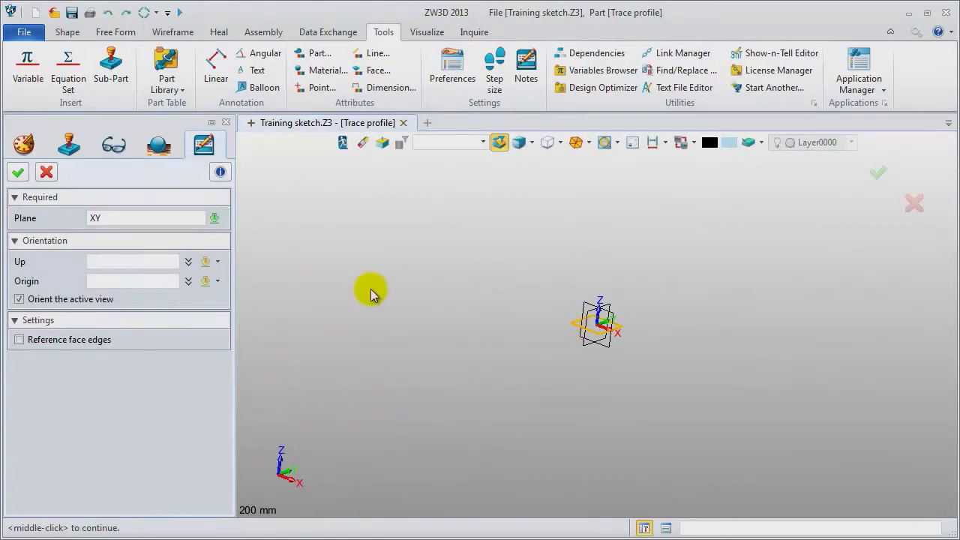
pyautogui.middleClick(370, 294)
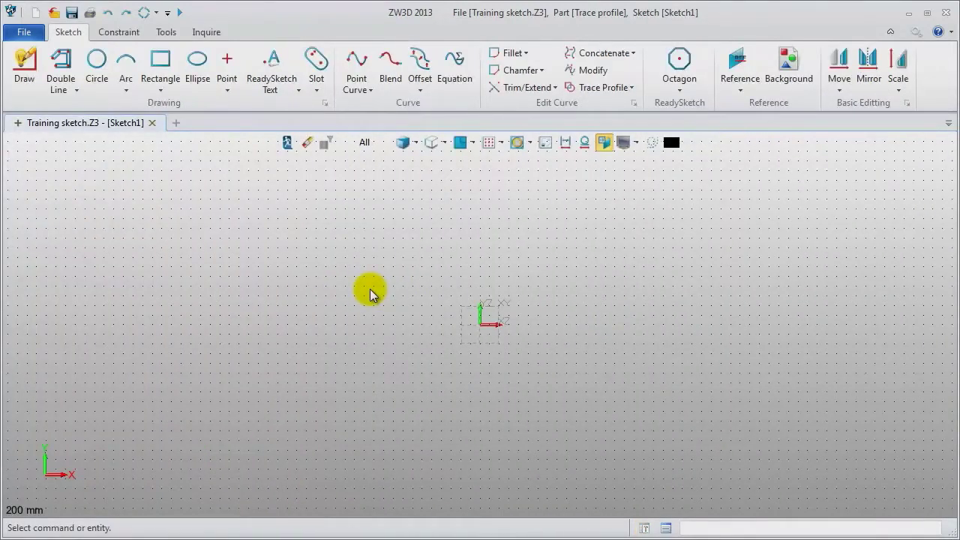
# - Draw a corner rectangle about 195 by 75 mm with its lower-left corner at the origin
pyautogui.click(160, 58)
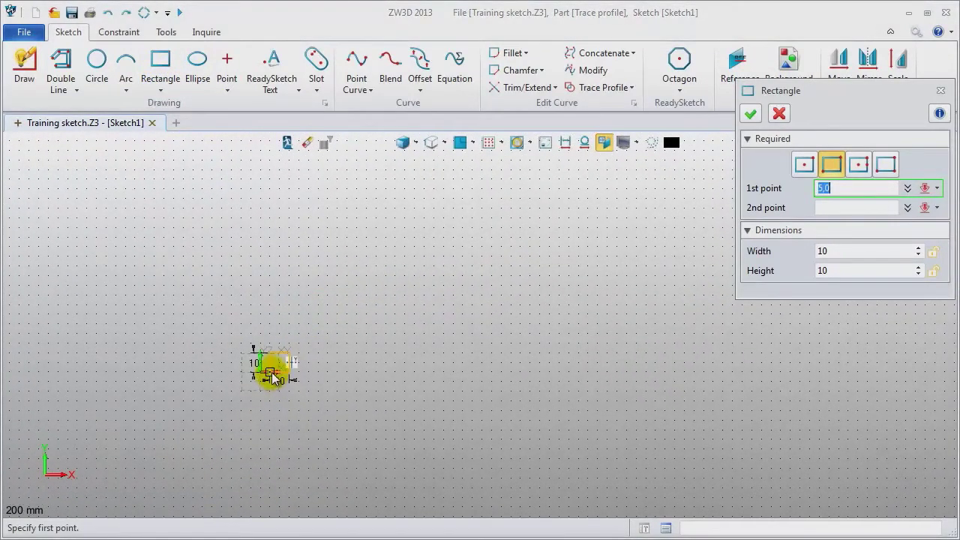
pyautogui.click(259, 371)
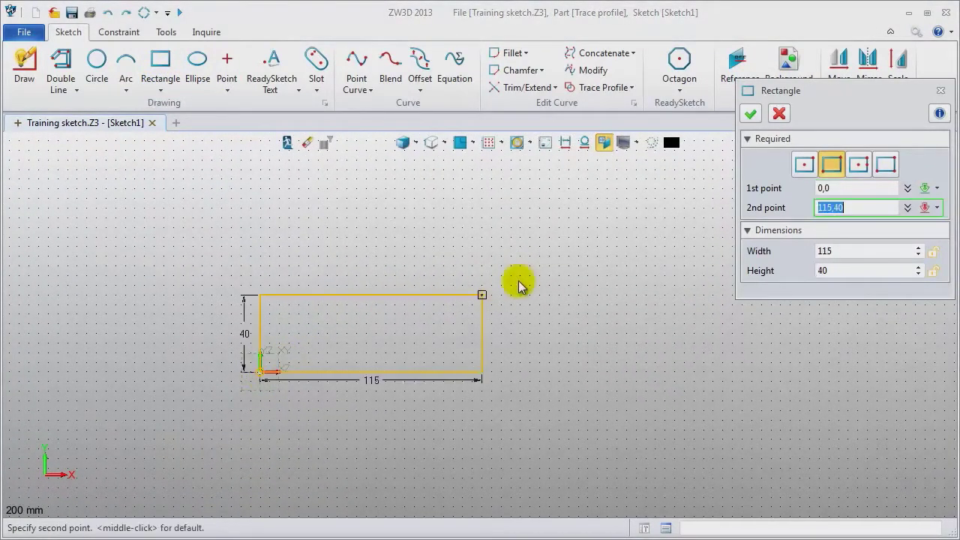
pyautogui.click(636, 228)
pyautogui.middleClick(540, 222)
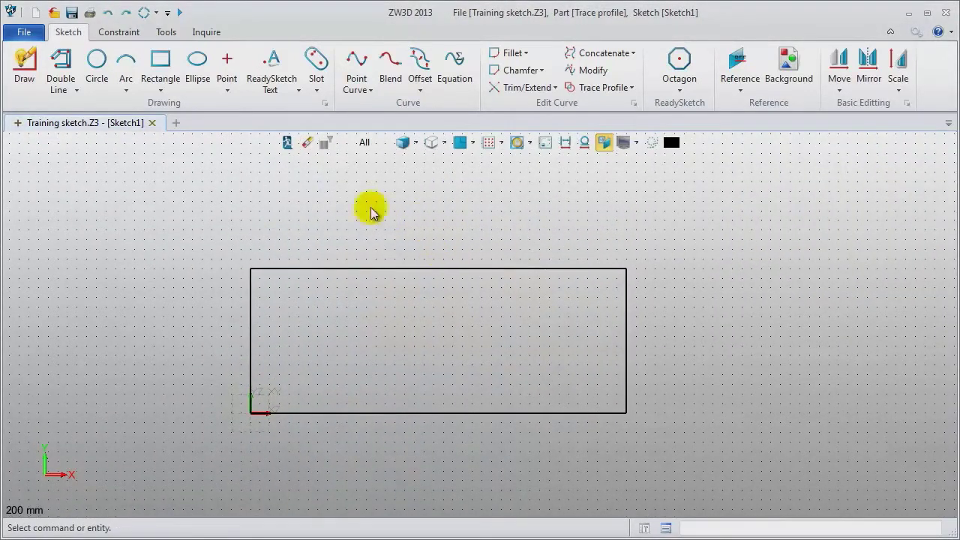
# - Draw a circle of about 60 mm radius centred on the midpoint of the rectangle's right edge
pyautogui.click(97, 62)
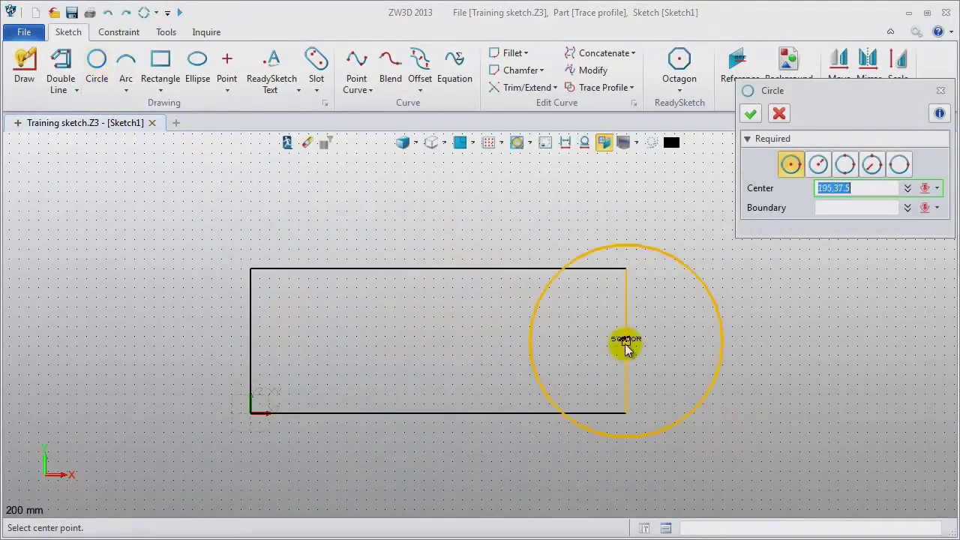
pyautogui.click(626, 345)
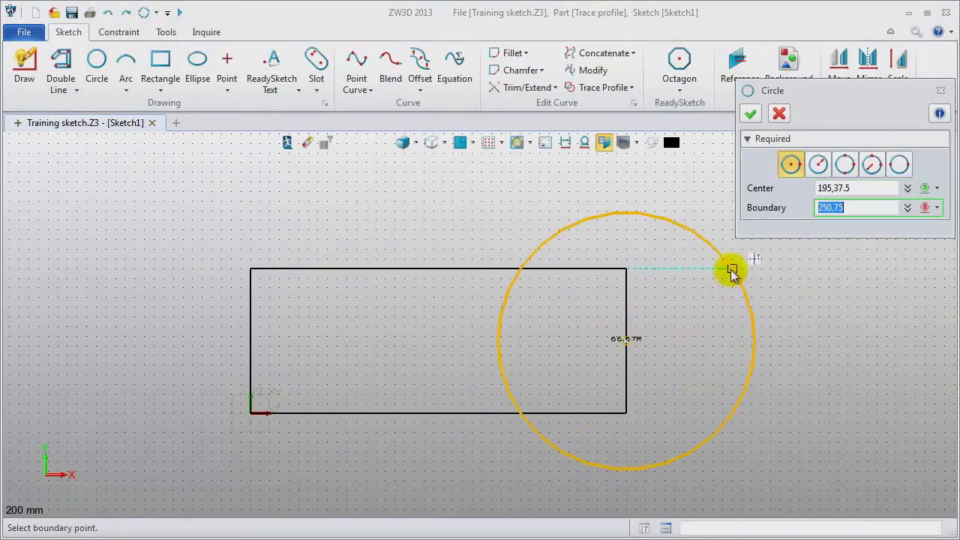
pyautogui.click(732, 290)
pyautogui.middleClick(672, 315)
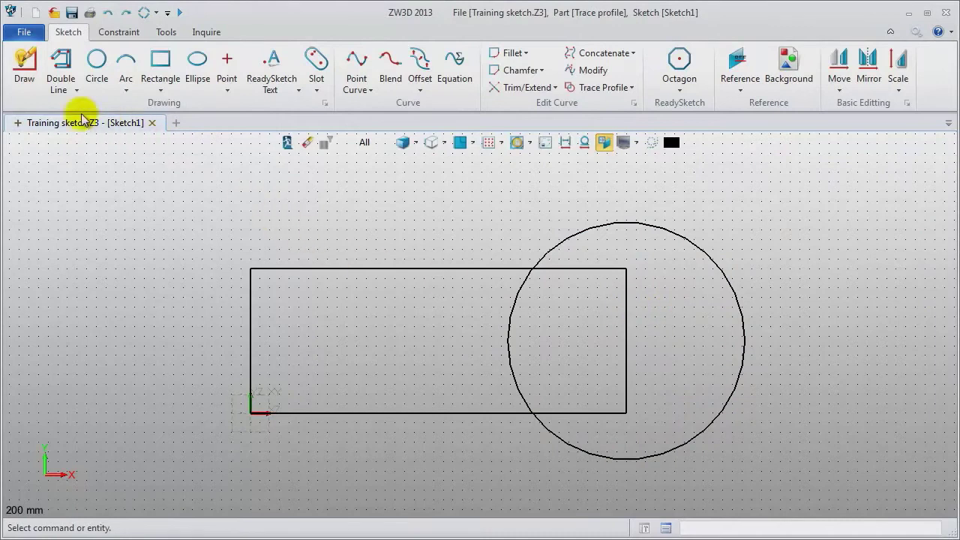
# - Draw a circle of about 25 mm radius centred on the midpoint of the rectangle's left edge
pyautogui.click(96, 62)
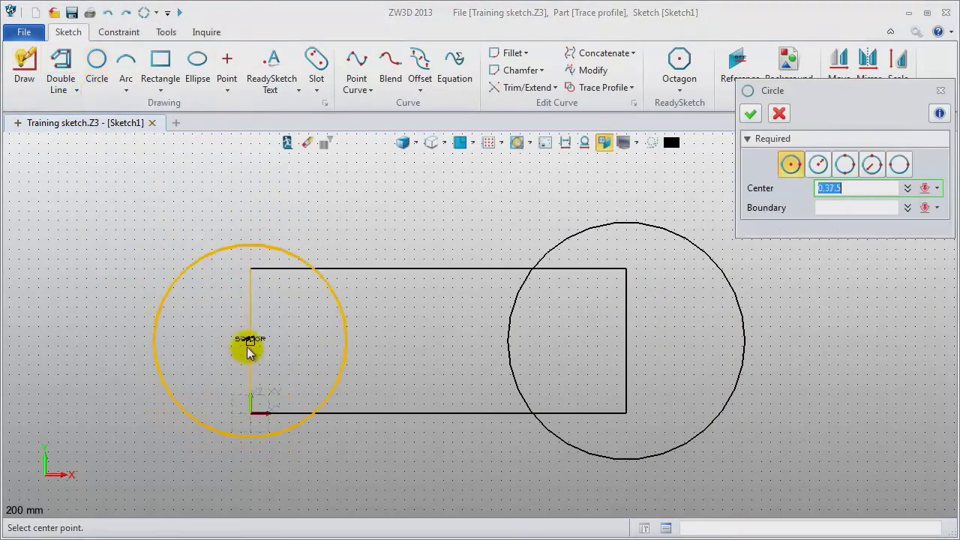
pyautogui.click(248, 348)
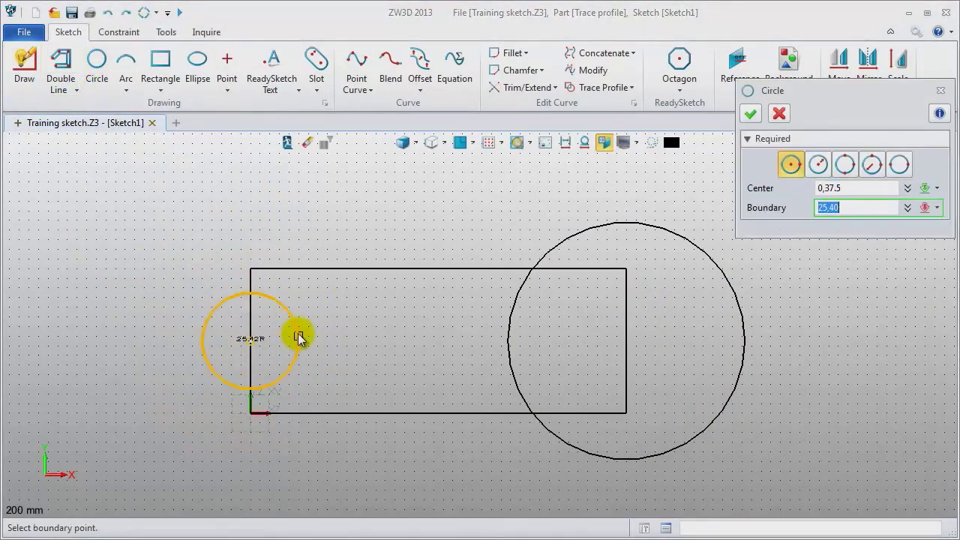
pyautogui.click(299, 338)
pyautogui.middleClick(165, 292)
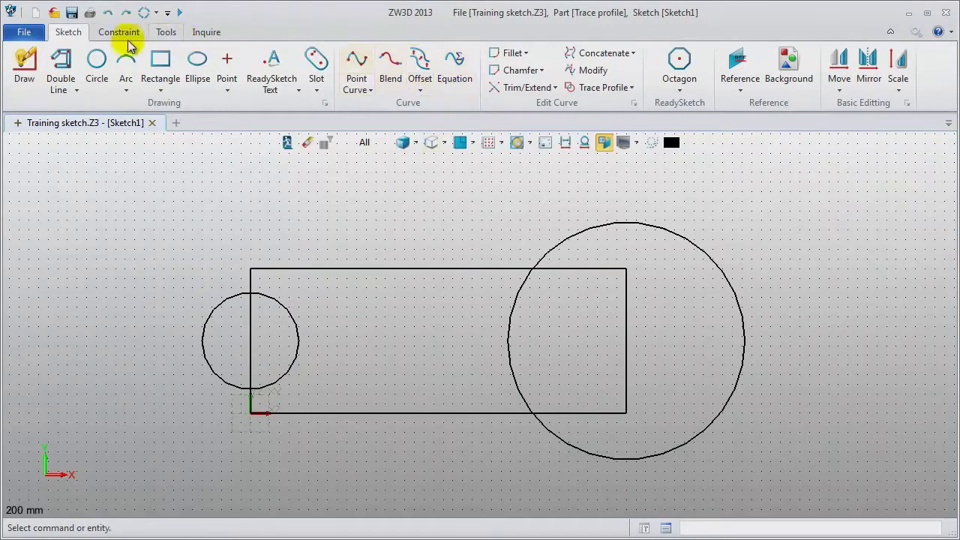
# - Dimension the rectangle's top edge above the profile and set its length to 200 mm
pyautogui.click(126, 32)
pyautogui.click(365, 75)
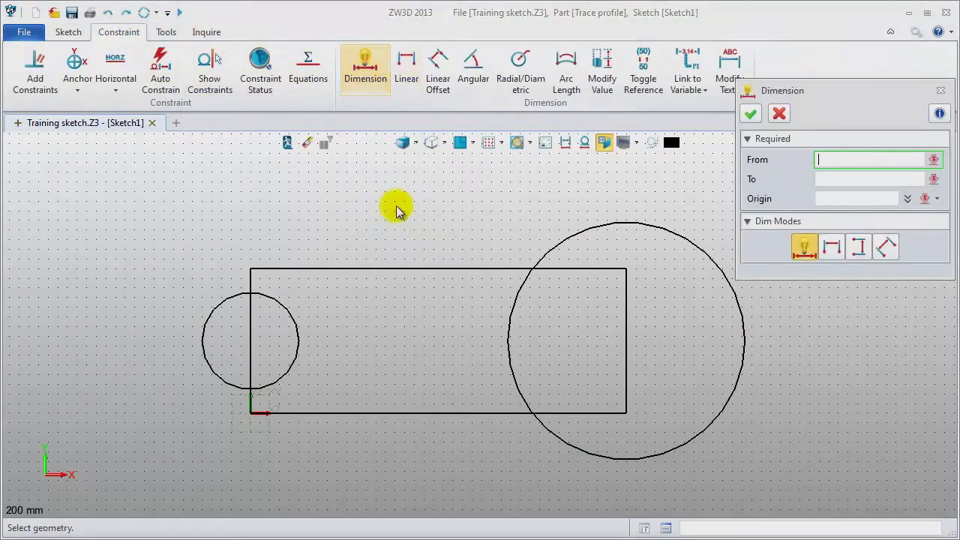
pyautogui.click(423, 268)
pyautogui.middleClick(422, 264)
pyautogui.click(412, 230)
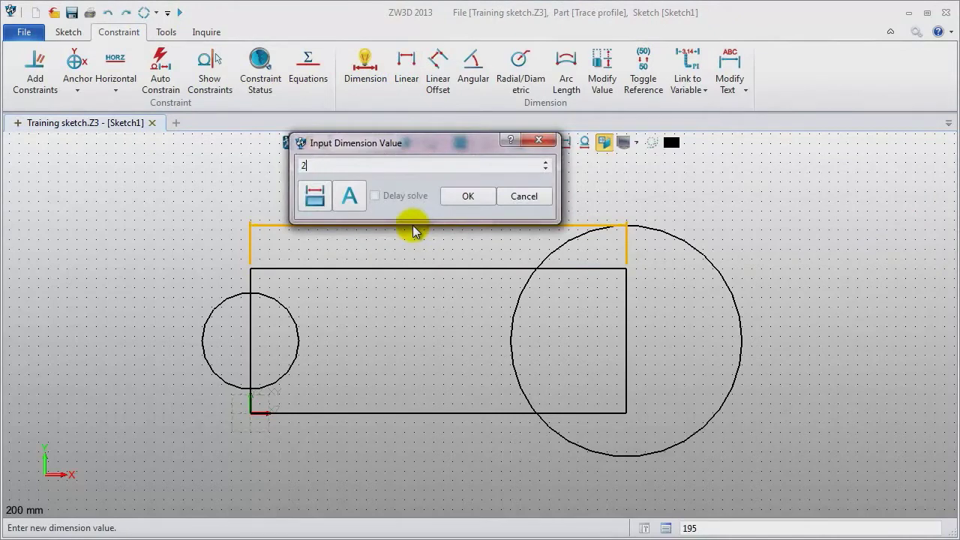
pyautogui.press('Return')
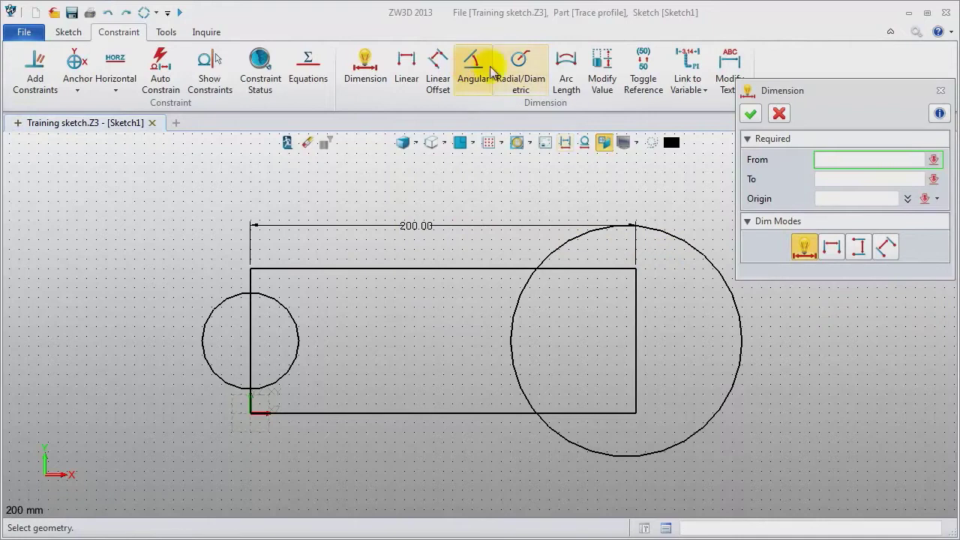
# - Add a radial dimension to the large right circle and accept a radius of 60 mm
pyautogui.click(527, 88)
pyautogui.click(710, 267)
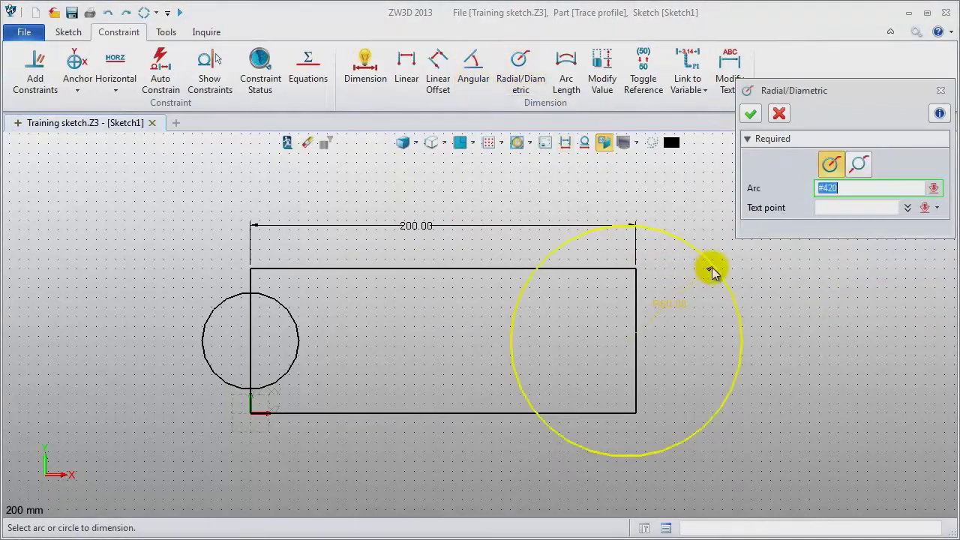
pyautogui.click(681, 304)
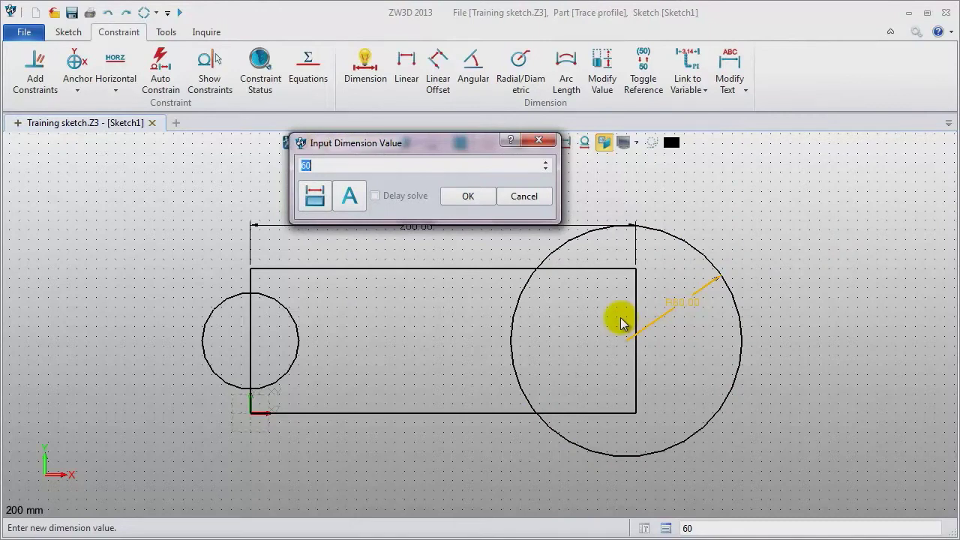
pyautogui.press('Return')
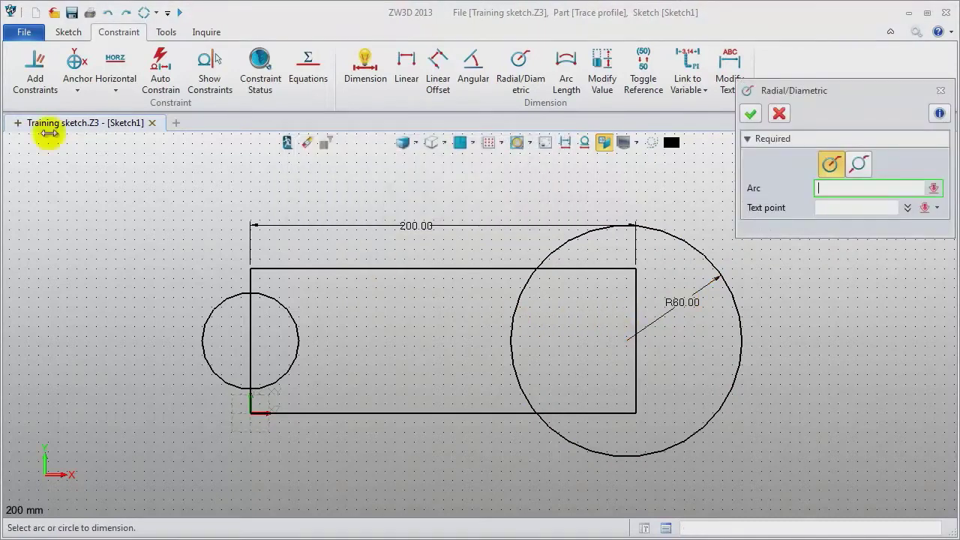
# - Constrain the large circle's centre point onto the rectangle's right edge and hide the sketch dimensions
pyautogui.click(37, 71)
pyautogui.click(636, 344)
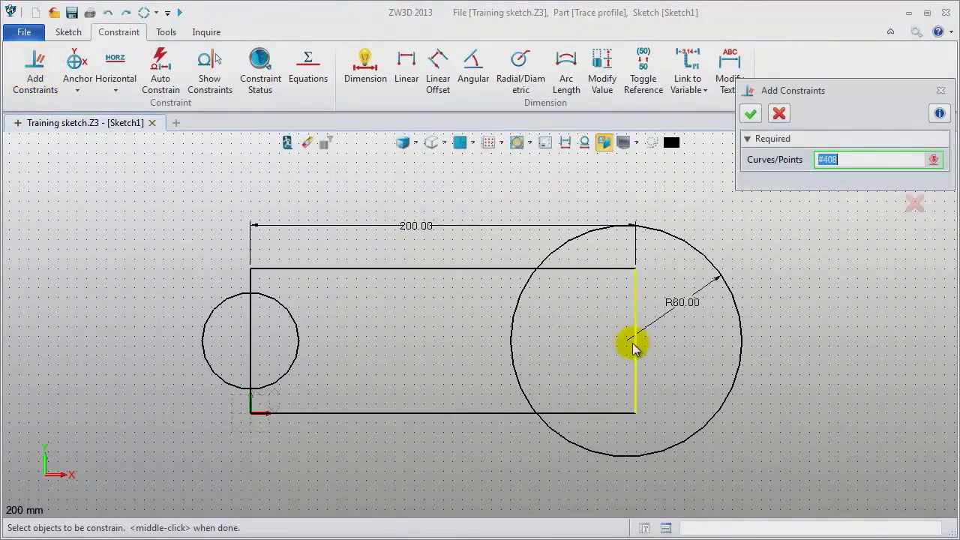
pyautogui.click(627, 342)
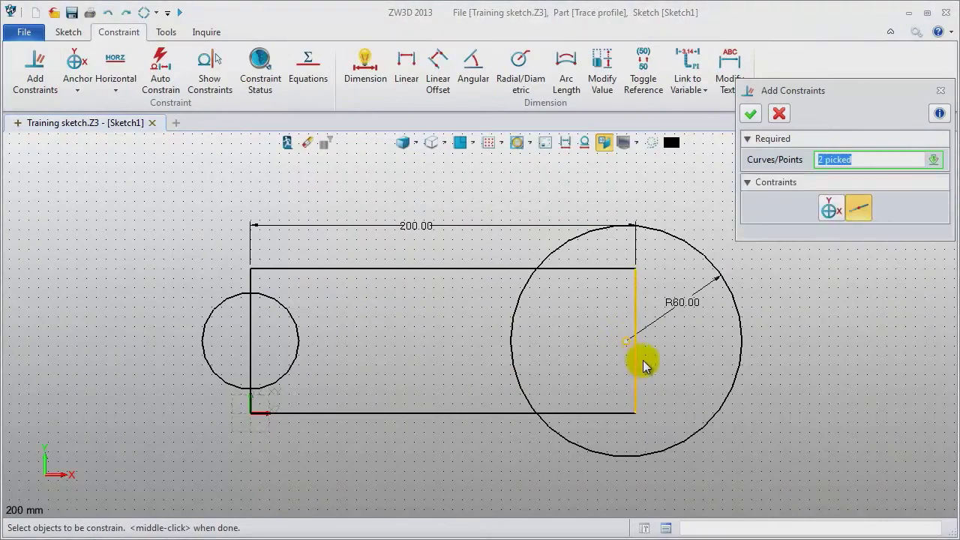
pyautogui.middleClick(860, 339)
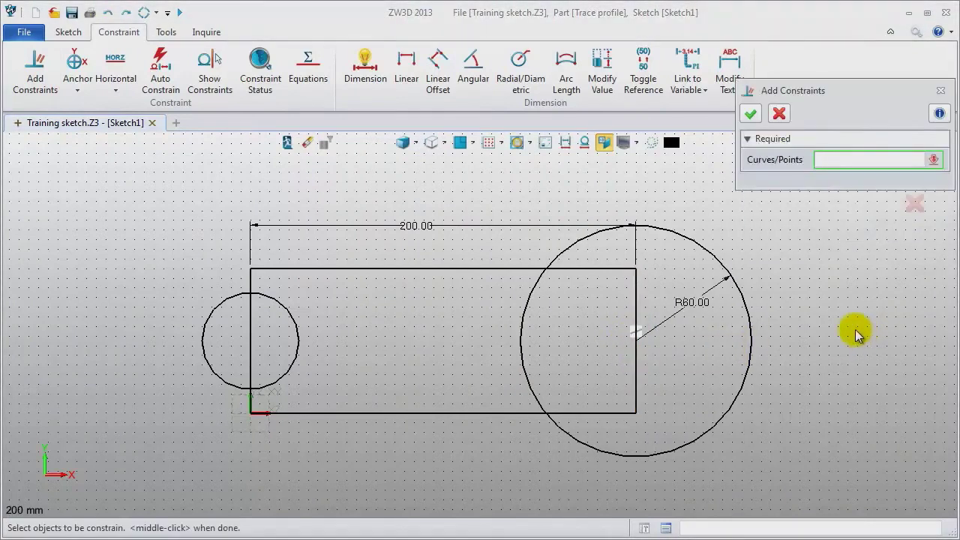
pyautogui.click(940, 90)
pyautogui.click(563, 150)
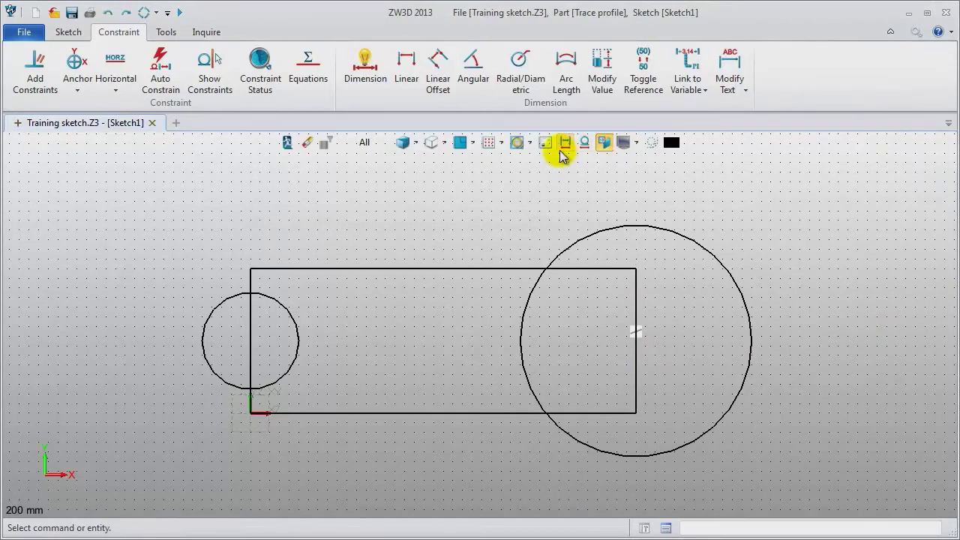
# - Trace a profile along the rectangle, the large circle's outer arc and the small circle's inner arc, and exit the sketch
pyautogui.click(67, 33)
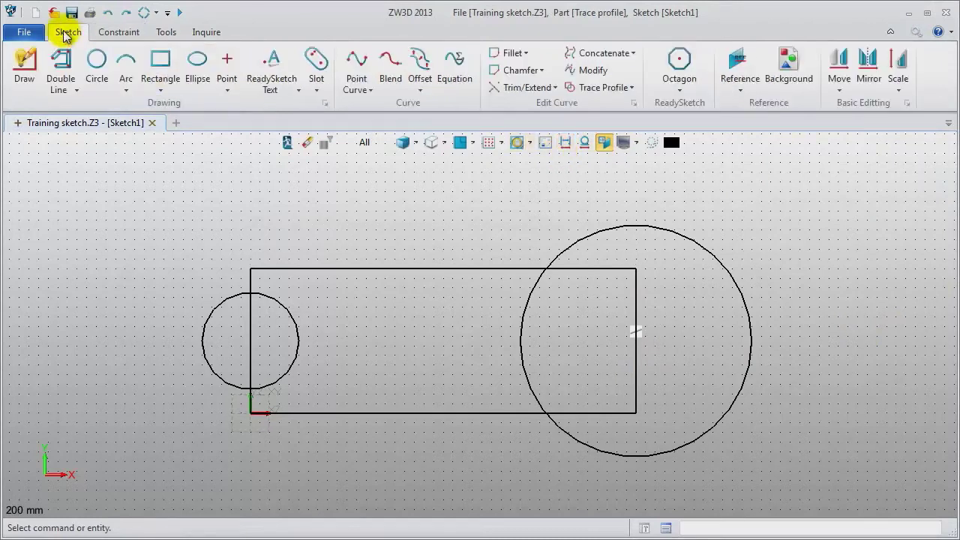
pyautogui.click(593, 87)
pyautogui.click(482, 268)
pyautogui.middleClick(601, 240)
pyautogui.click(600, 240)
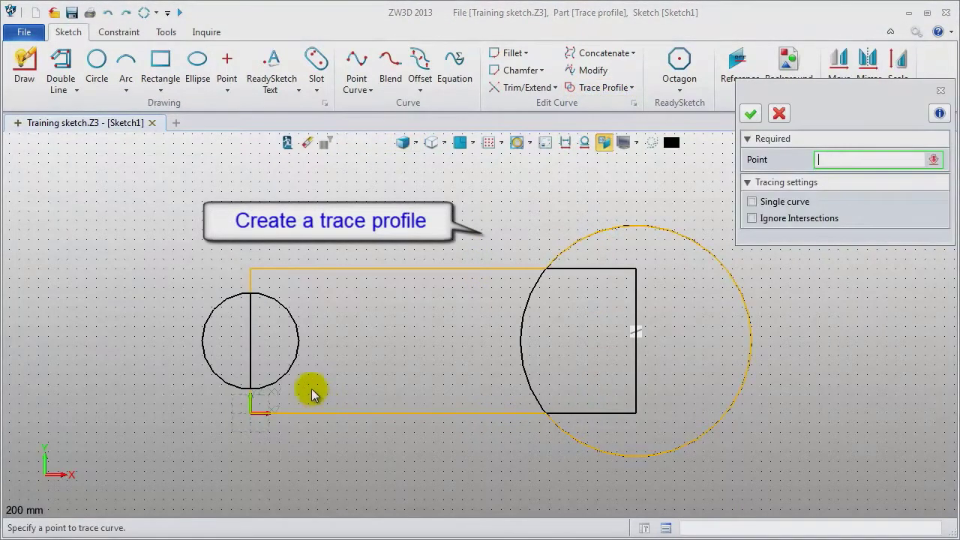
pyautogui.click(298, 366)
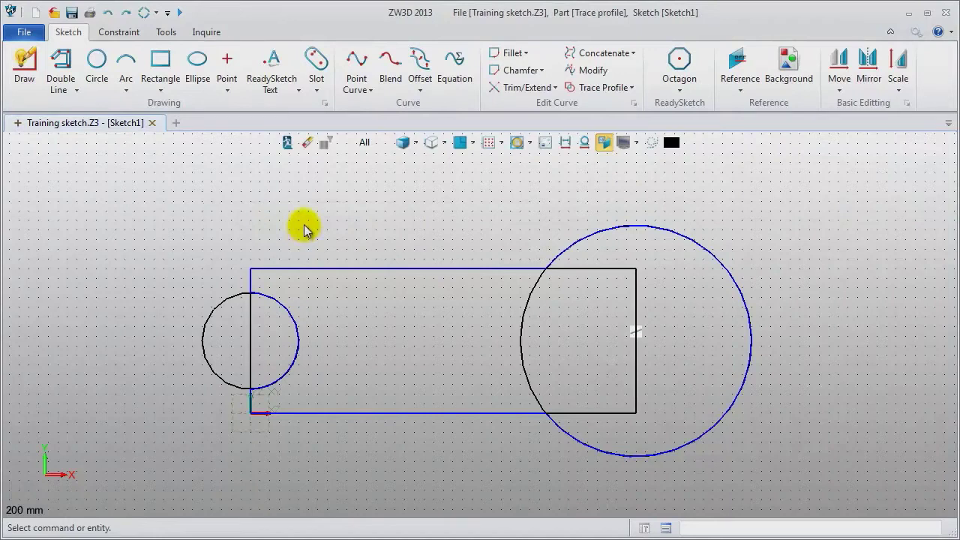
pyautogui.click(287, 148)
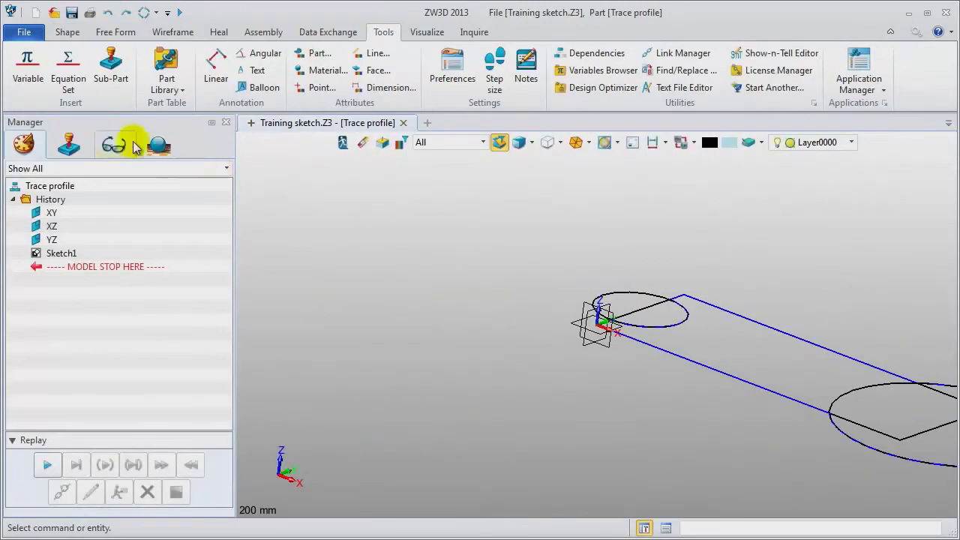
# - Extrude the traced profile of Sketch1 as a base solid, using the Symmetrical type with an end value of 18 mm
pyautogui.click(67, 32)
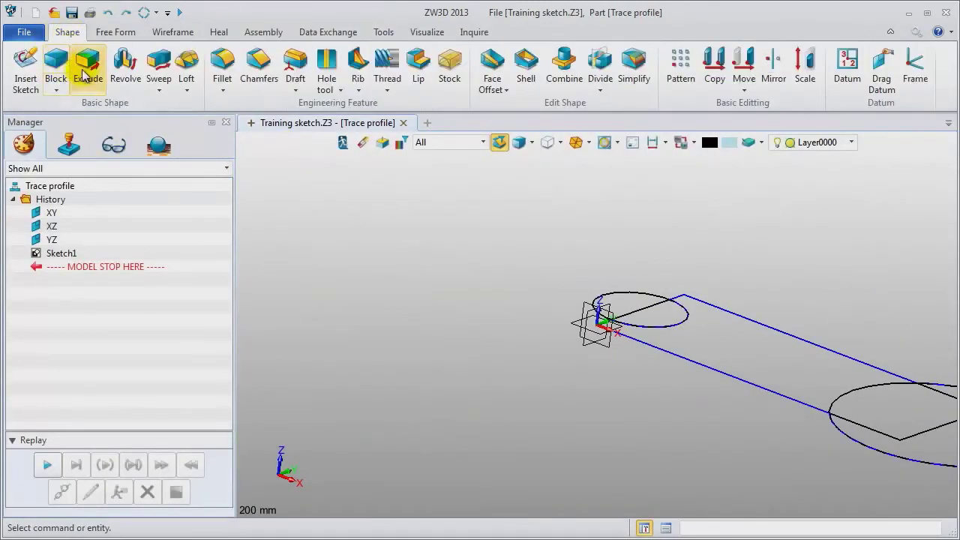
pyautogui.click(88, 68)
pyautogui.click(703, 371)
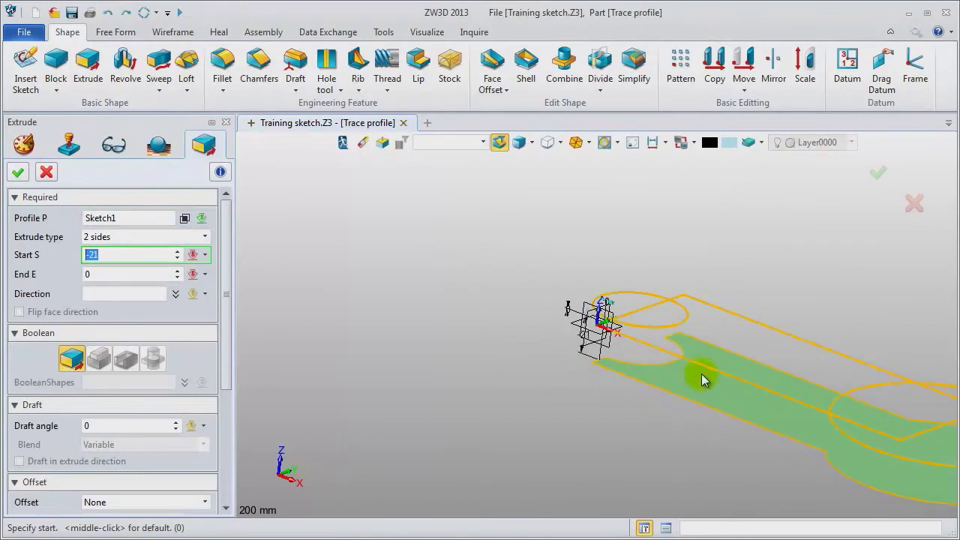
pyautogui.click(704, 333)
pyautogui.click(705, 301)
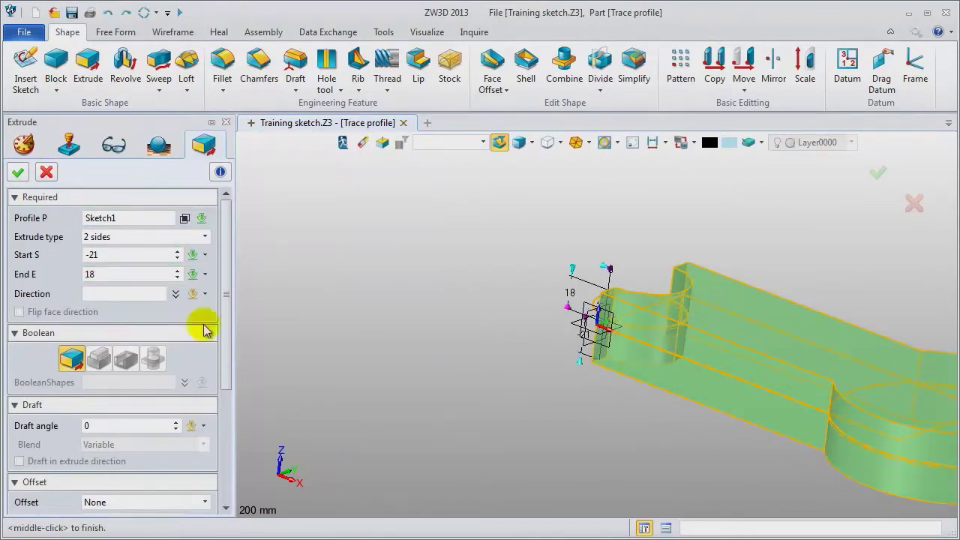
pyautogui.click(187, 238)
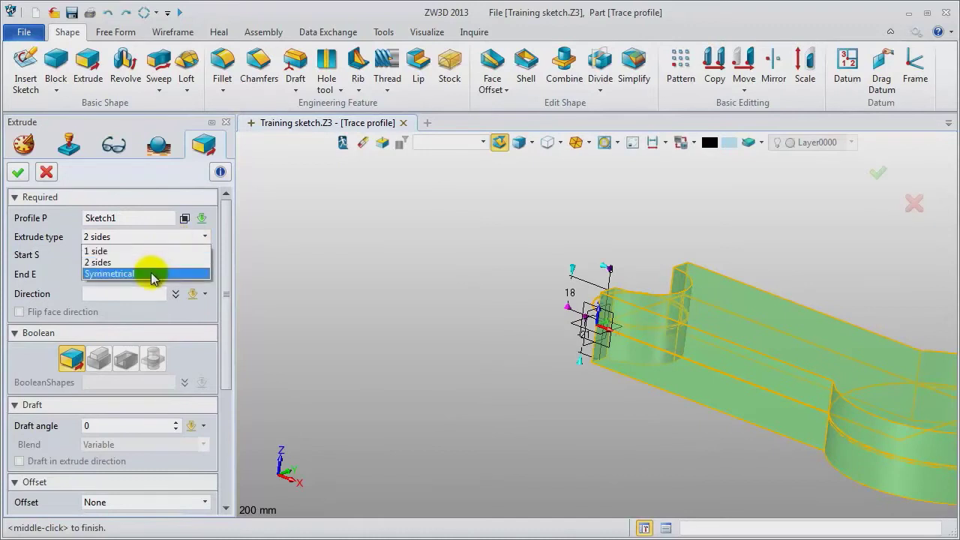
pyautogui.click(153, 275)
pyautogui.middleClick(311, 311)
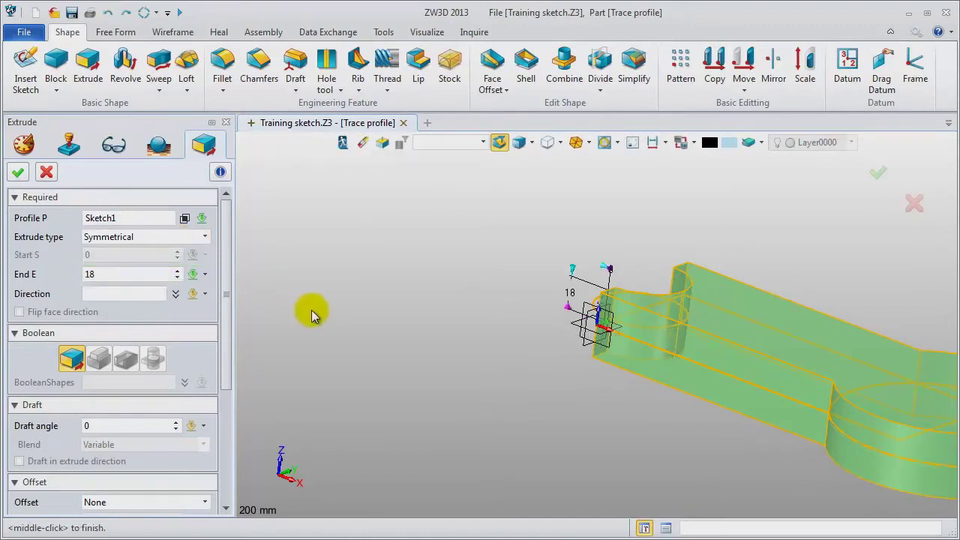
pyautogui.middleClick(311, 312)
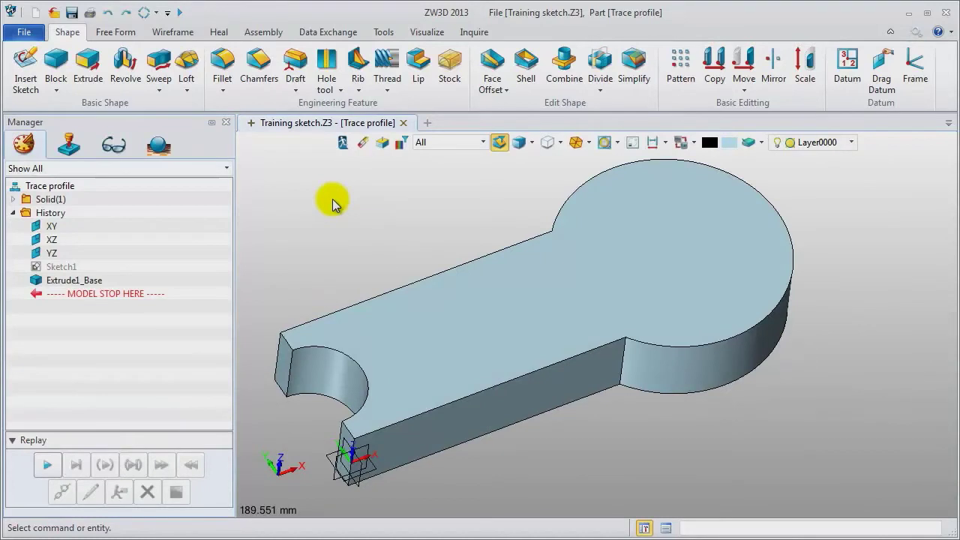
# - Insert a new sketch on the top face of the extruded solid
pyautogui.rightClick(332, 198)
pyautogui.click(384, 286)
pyautogui.click(465, 292)
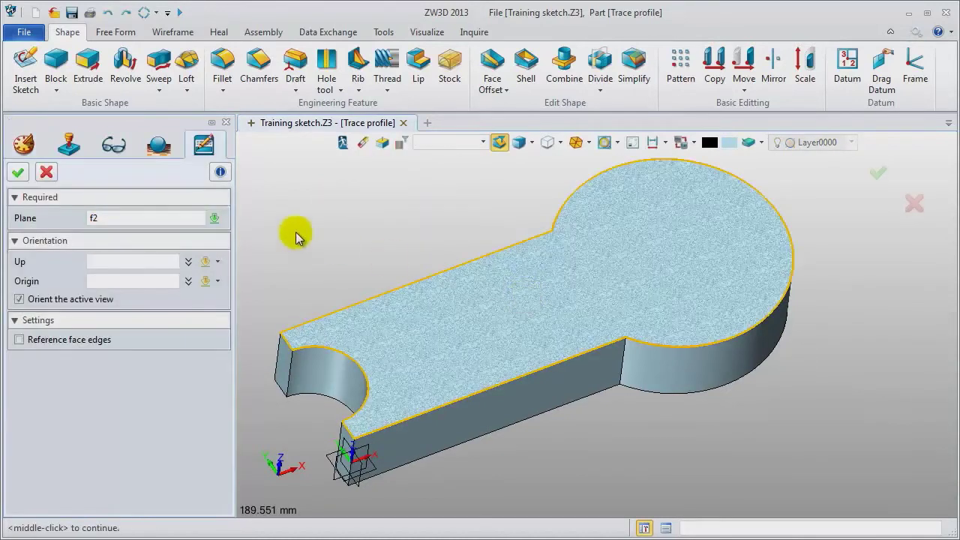
pyautogui.middleClick(357, 235)
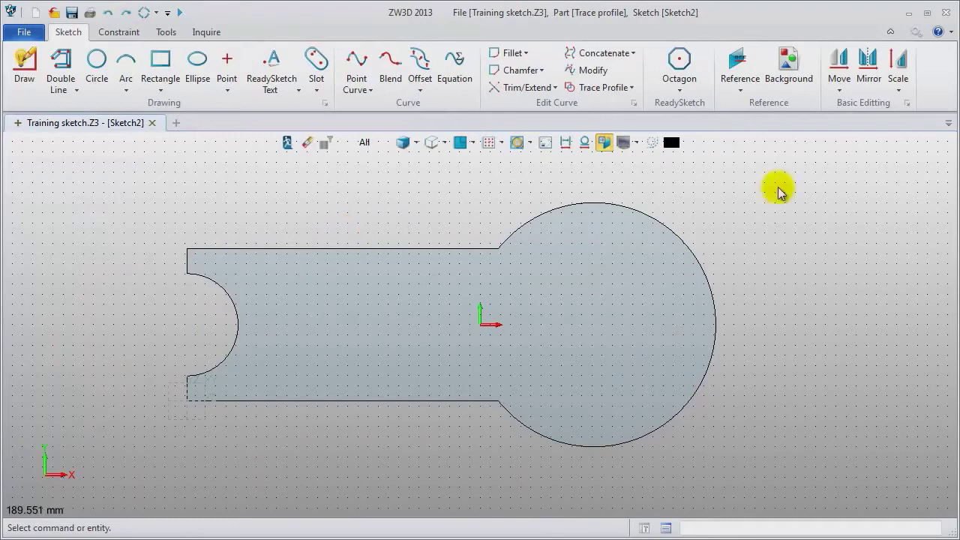
# - Place an Octagon ReadySketch with its base point at 60,0, near the centre of the part's round end
pyautogui.click(681, 90)
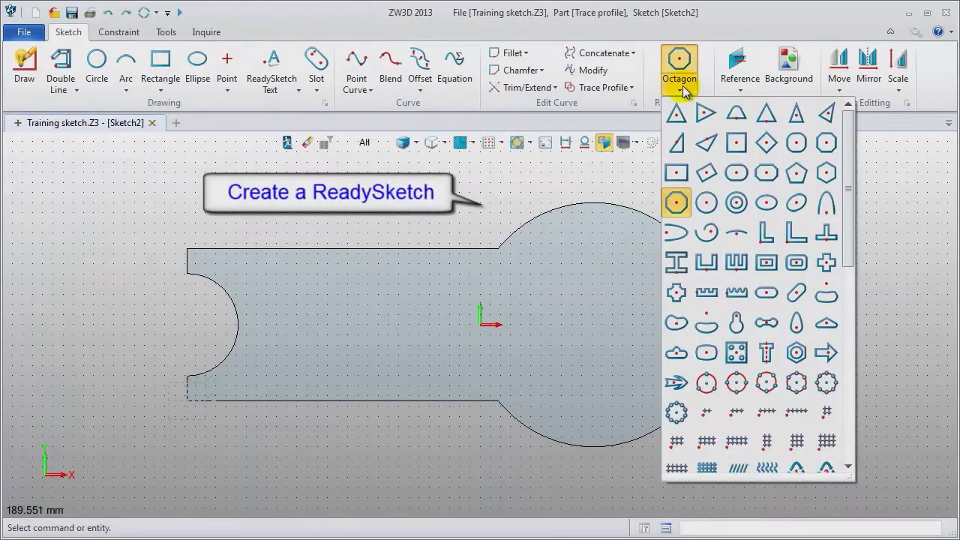
pyautogui.click(677, 202)
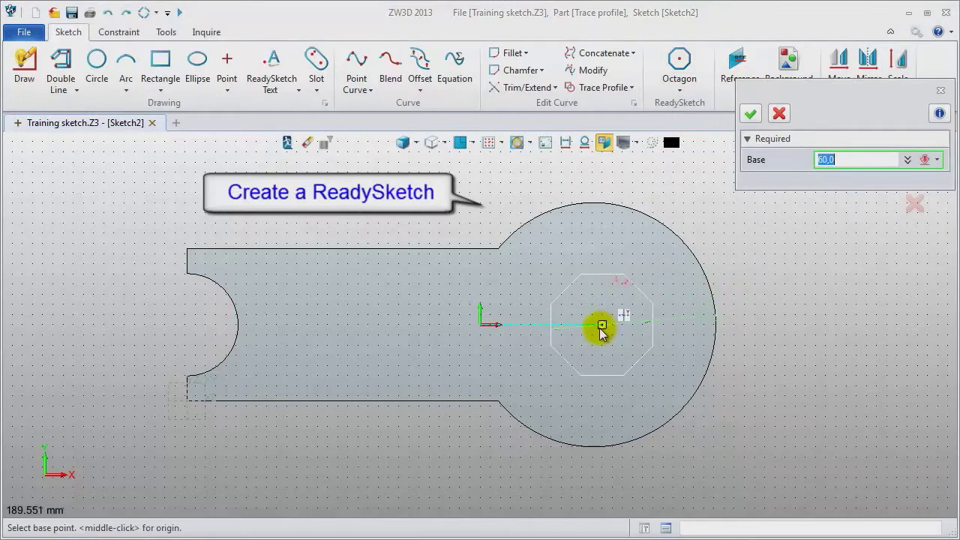
pyautogui.click(601, 325)
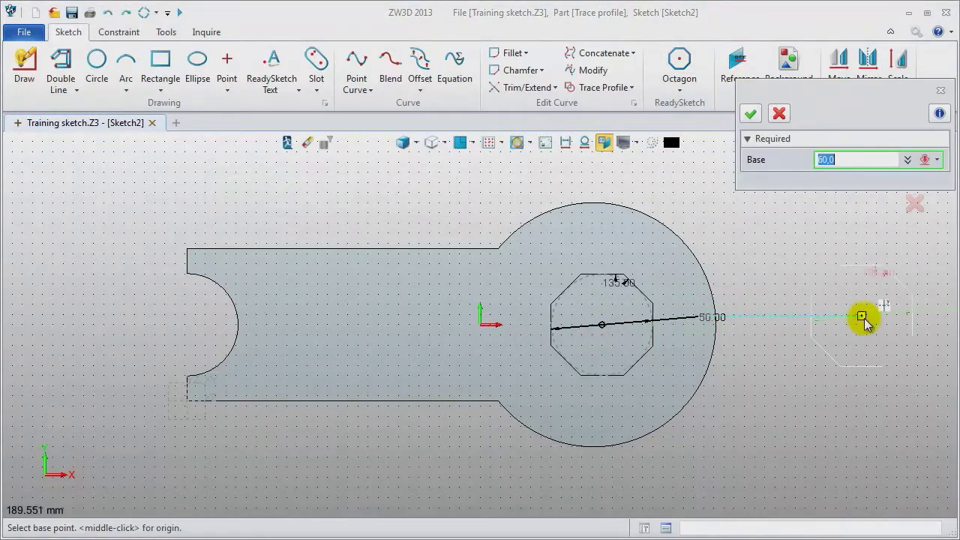
pyautogui.press('Escape')
# - Set the current sketch to solve automatically, leaving the octagon's size dimension unedited
pyautogui.doubleClick(703, 321)
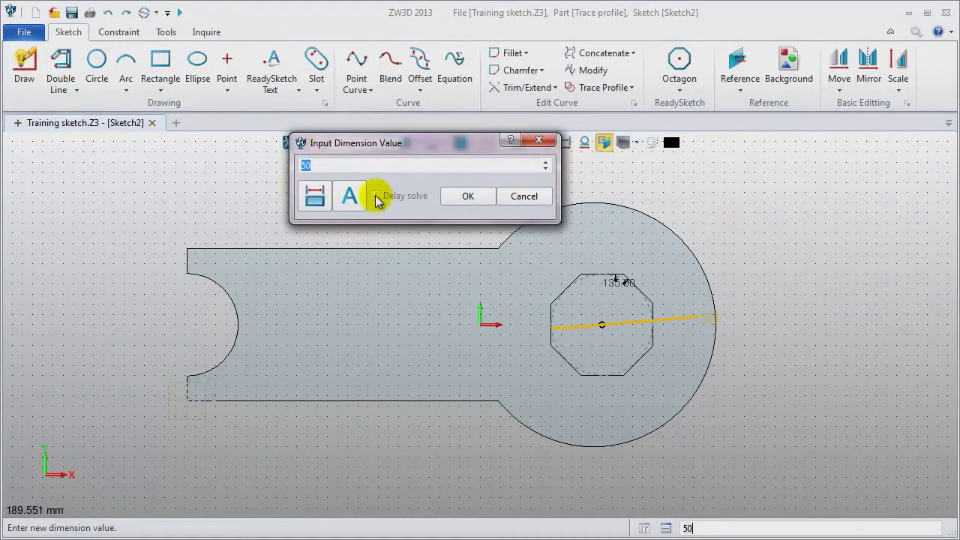
pyautogui.click(544, 140)
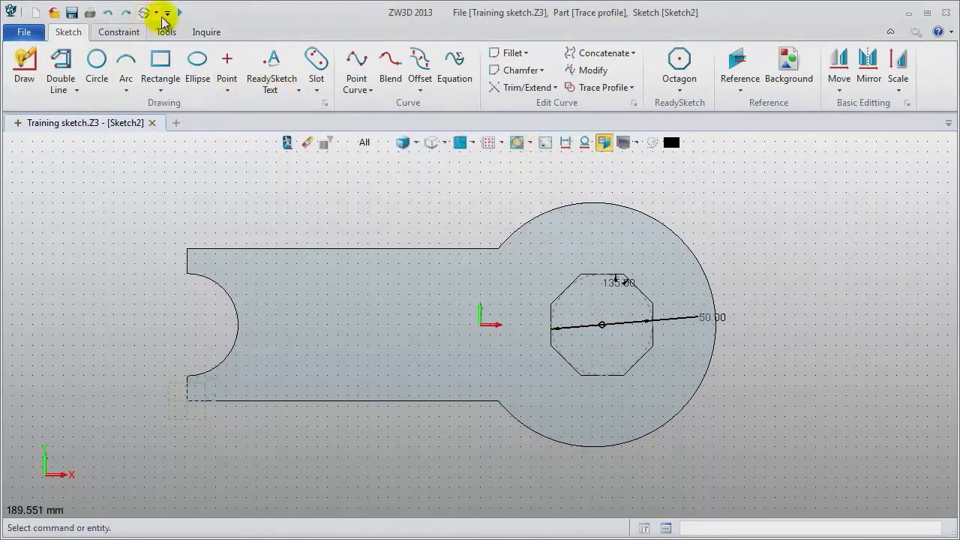
pyautogui.click(154, 13)
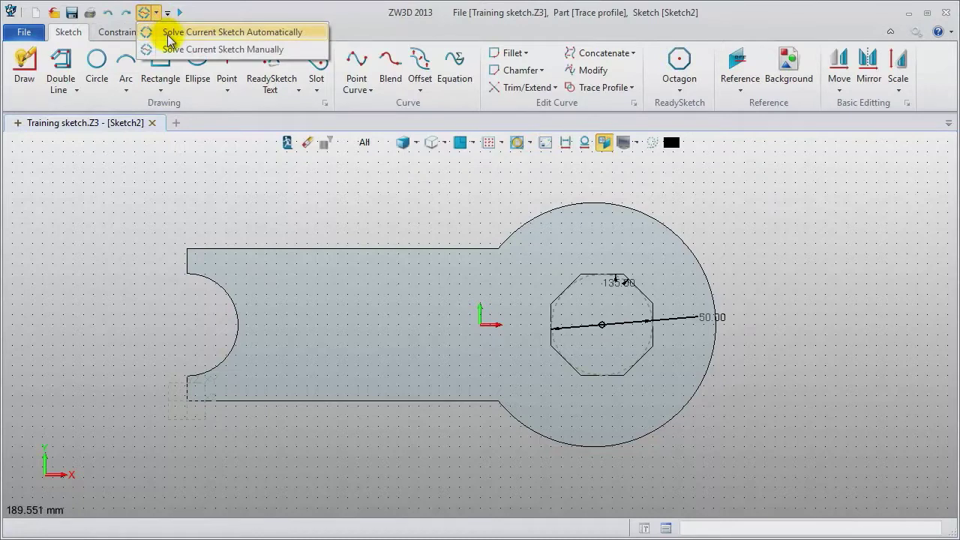
pyautogui.click(167, 34)
# - Set the octagon's across-flats dimension to 60 mm and exit the sketch with its dimensions hidden
pyautogui.click(720, 317)
pyautogui.middleClick(703, 317)
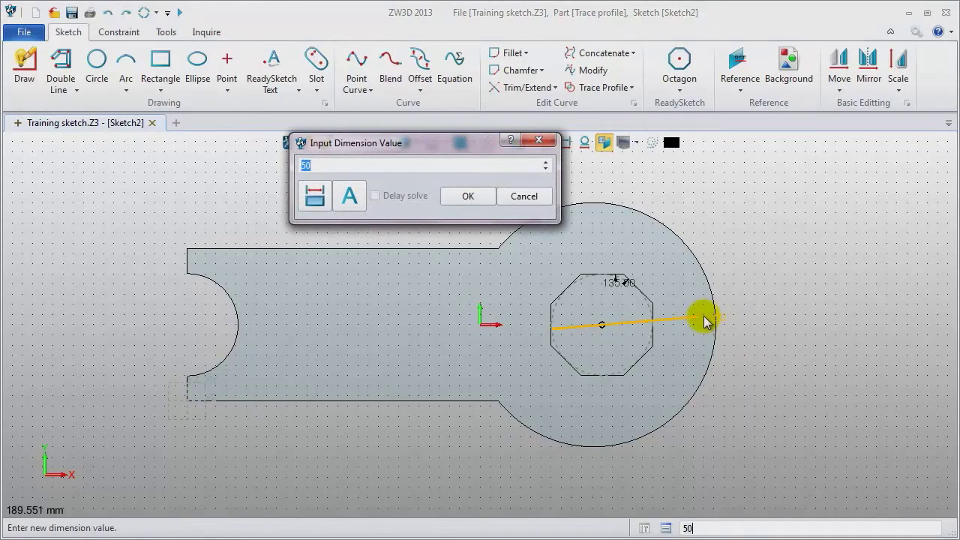
pyautogui.press('Return')
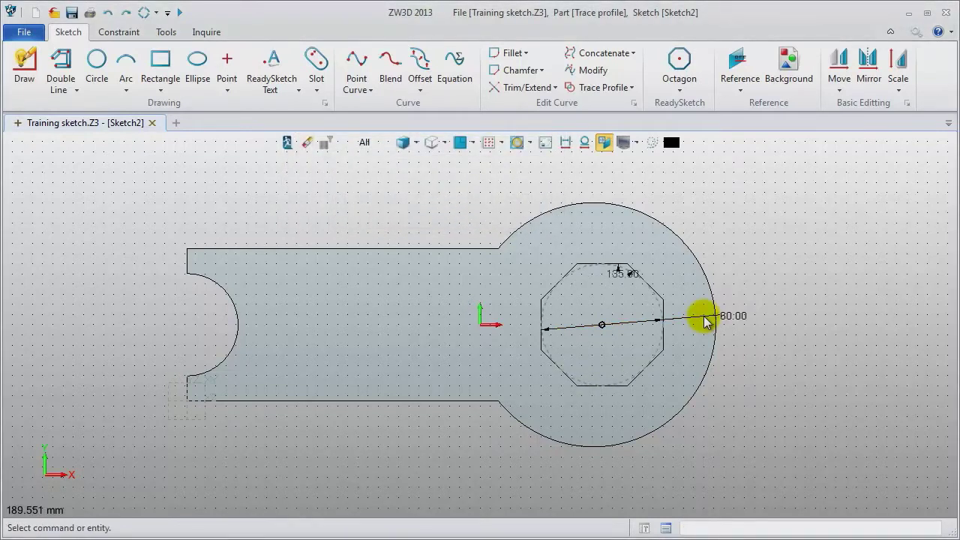
pyautogui.click(564, 142)
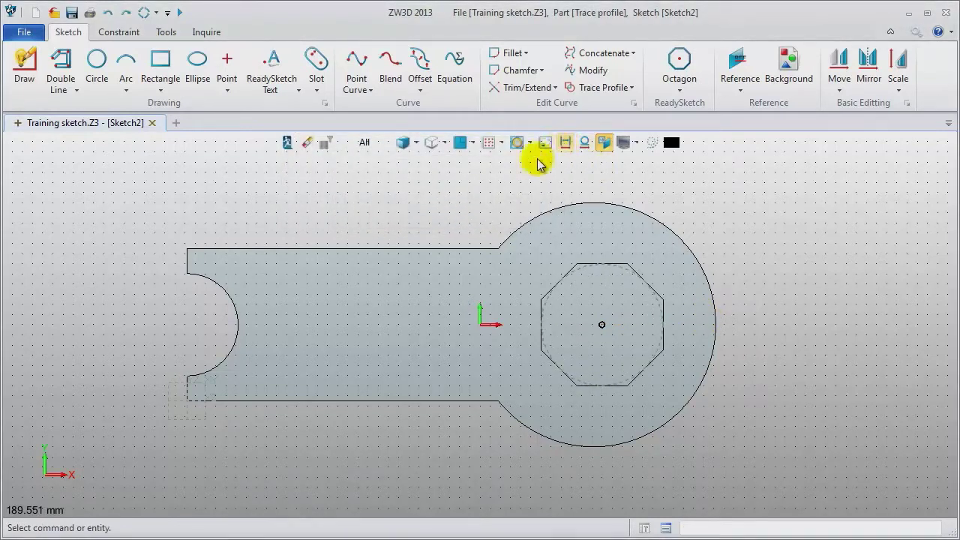
pyautogui.click(288, 144)
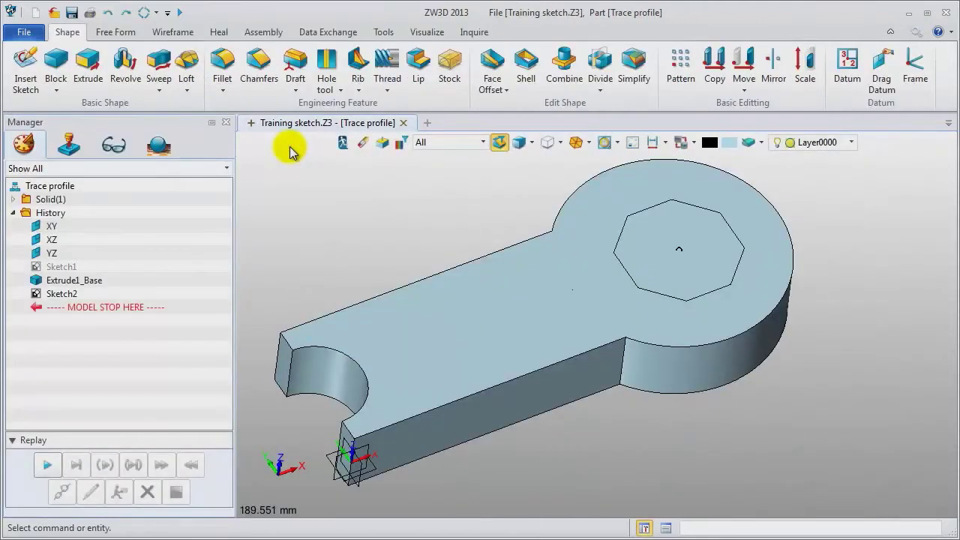
# - Cut the octagon sketch through the round end with a symmetrical Extrude, using the remove Boolean and an end value of 40 mm
pyautogui.click(88, 64)
pyautogui.click(678, 300)
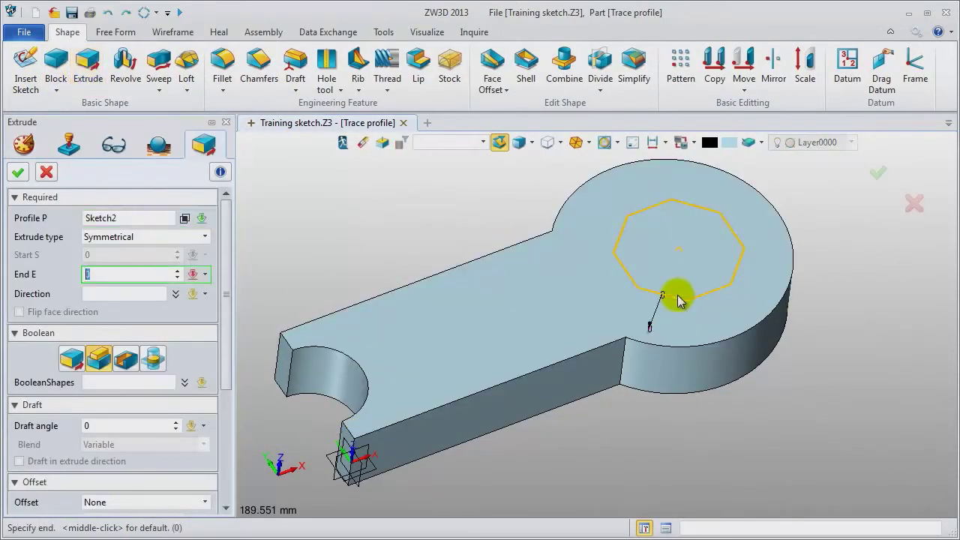
pyautogui.click(127, 360)
pyautogui.write('32')
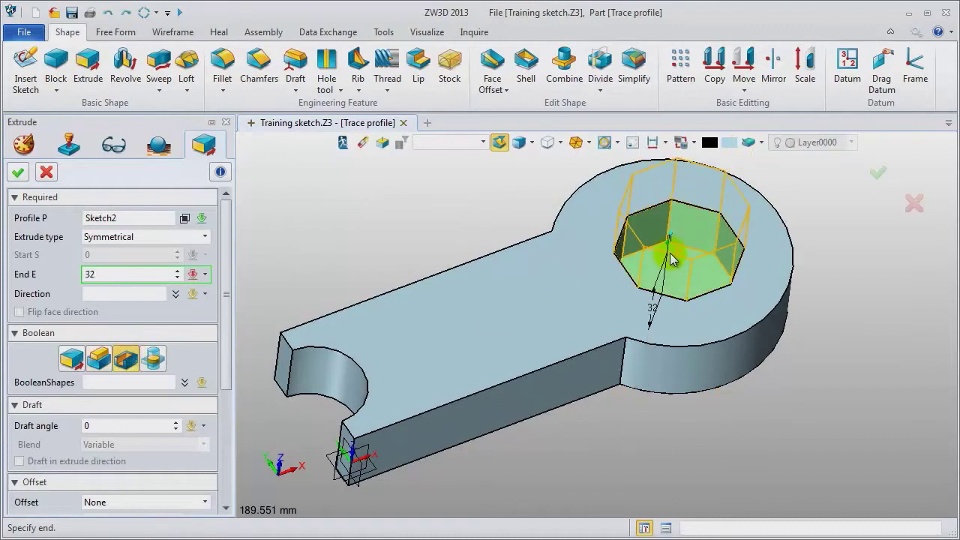
pyautogui.click(113, 276)
pyautogui.doubleClick(112, 276)
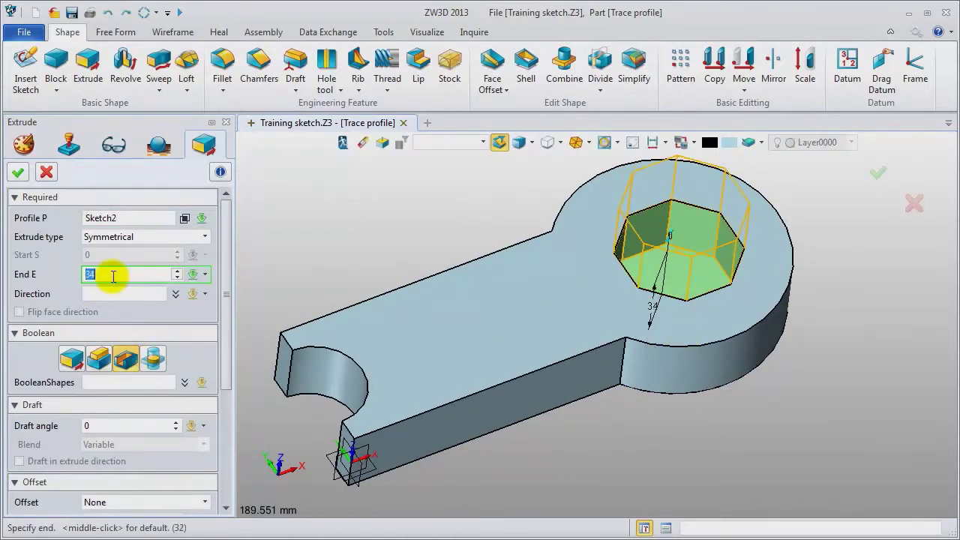
pyautogui.write('40')
pyautogui.press('Return')
pyautogui.click(18, 173)
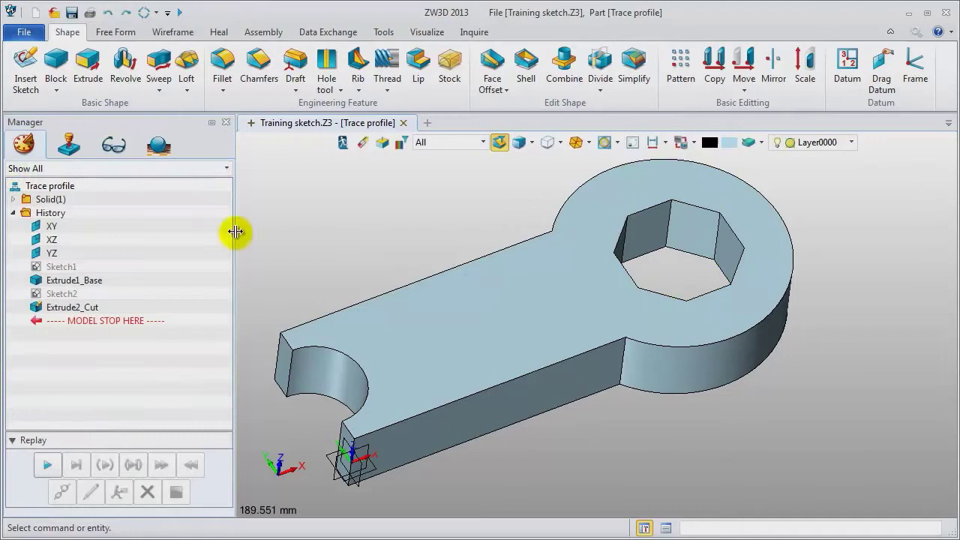
# - Insert another sketch on the top face of the part with the octagonal hole
pyautogui.rightClick(390, 246)
pyautogui.click(437, 335)
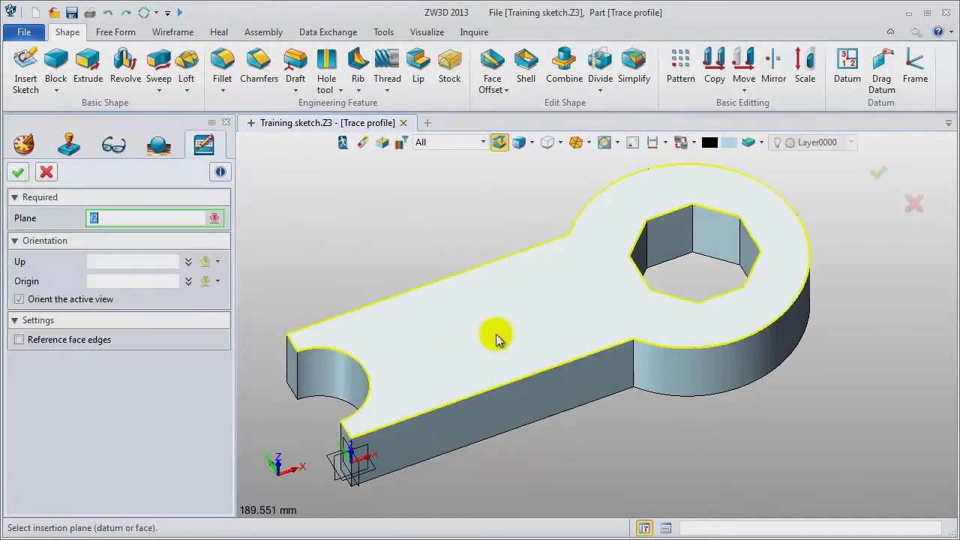
pyautogui.click(411, 250)
pyautogui.middleClick(411, 250)
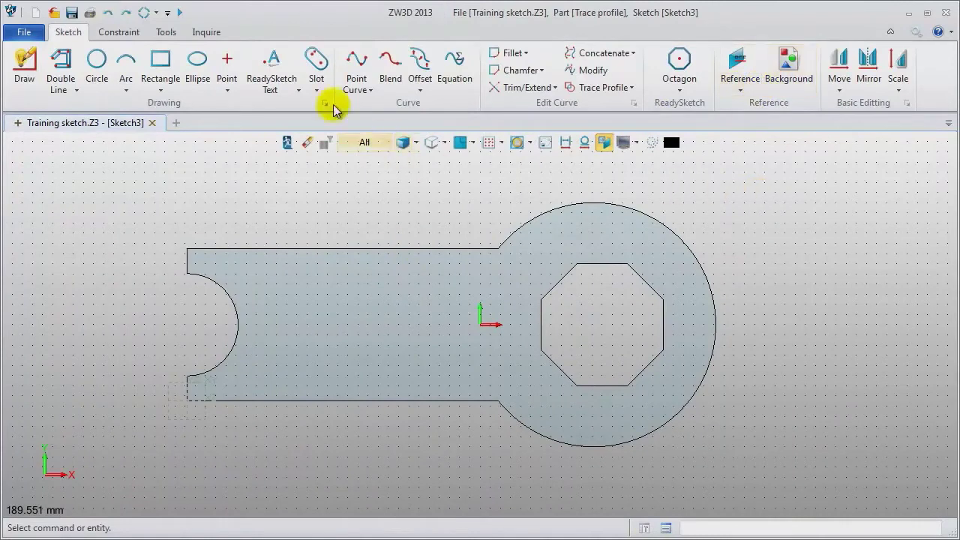
# - Add the text "ReadySketch Text" along the arm at origin -115,-25, slightly larger than the default font size
pyautogui.click(285, 78)
pyautogui.click(250, 373)
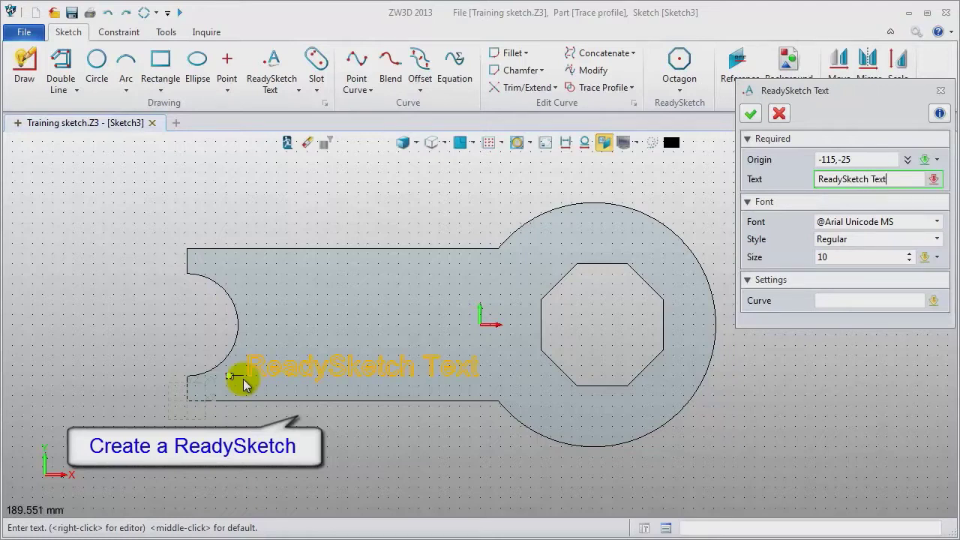
pyautogui.click(884, 257)
pyautogui.scroll(1, 878, 257)
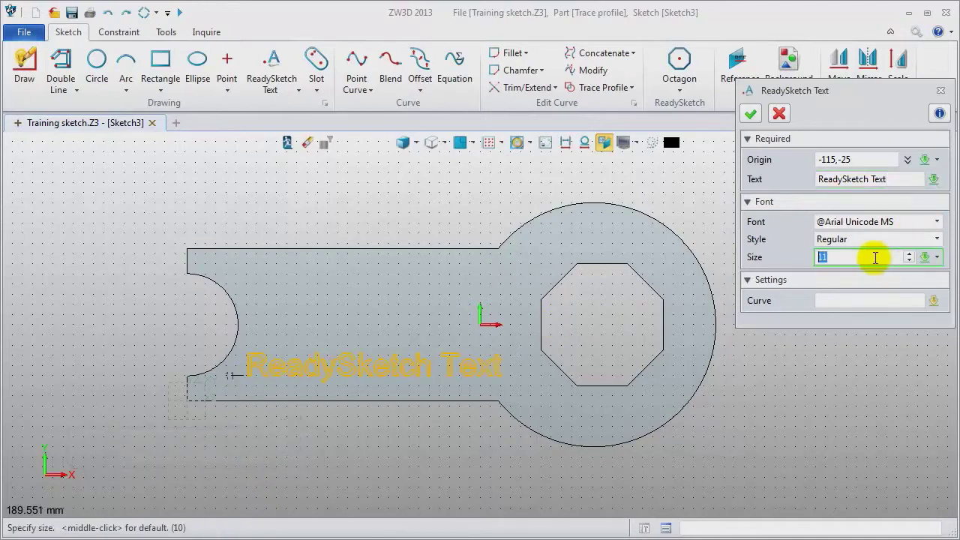
pyautogui.click(751, 114)
pyautogui.scroll(2, 399, 439)
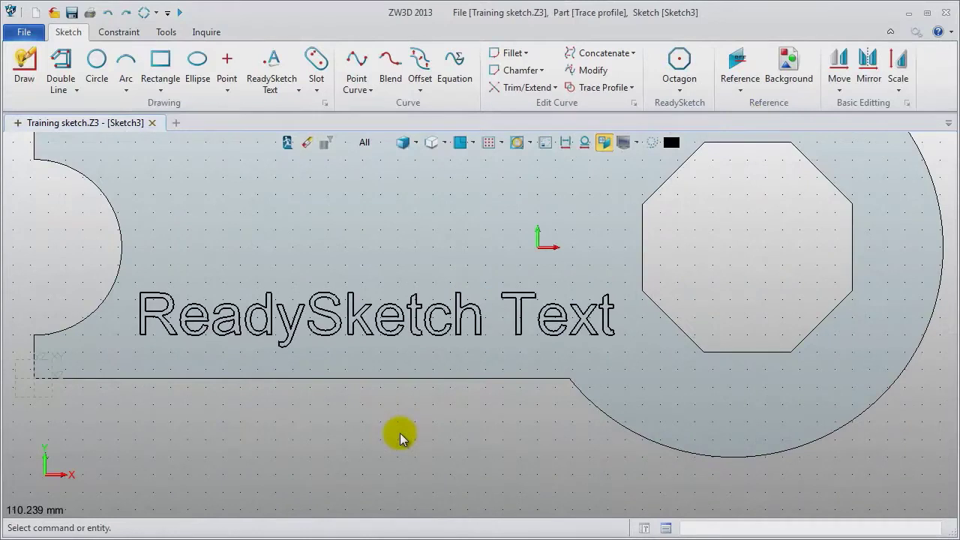
# - Exit the text sketch and extrude the text as 2 sides from 0 to 2 mm with the add Boolean
pyautogui.scroll(-1, 400, 439)
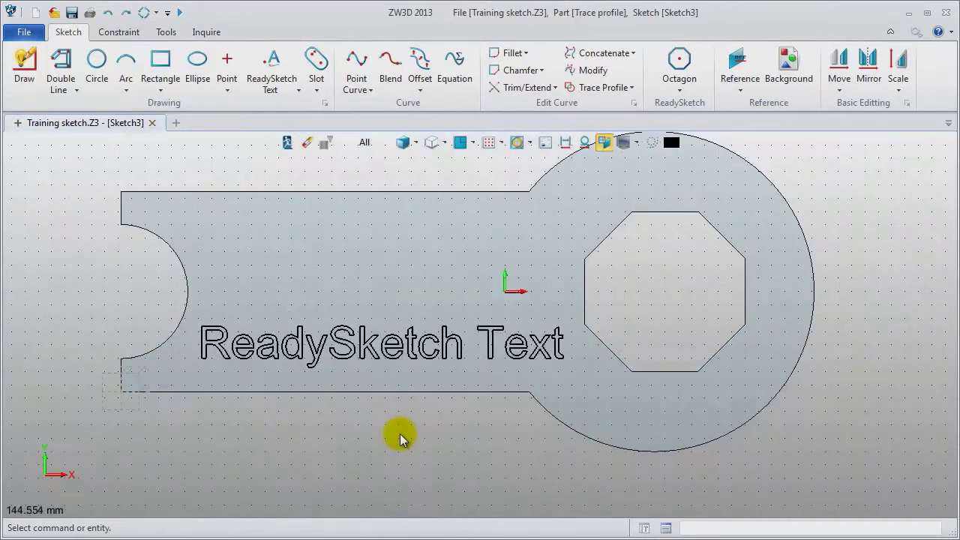
pyautogui.click(287, 144)
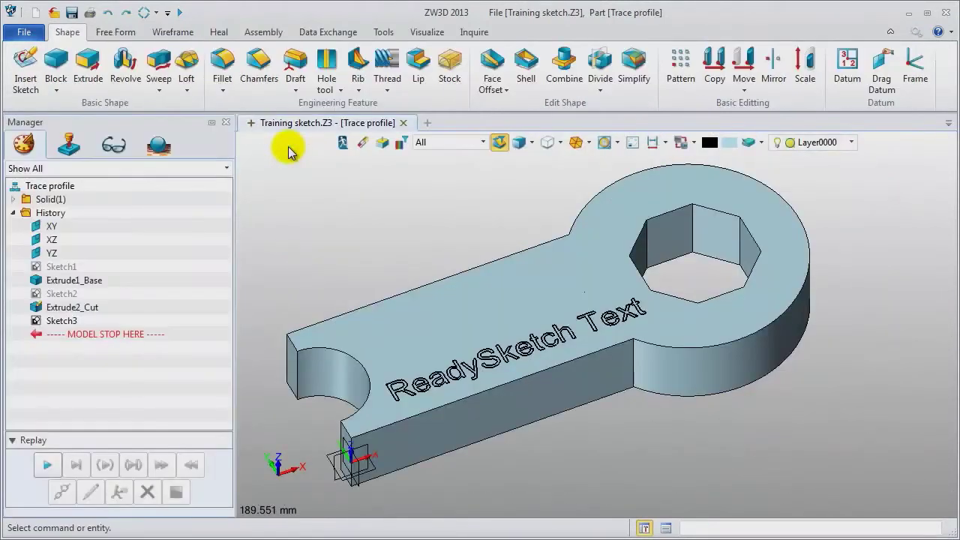
pyautogui.click(87, 64)
pyautogui.click(99, 359)
pyautogui.click(433, 403)
pyautogui.click(432, 401)
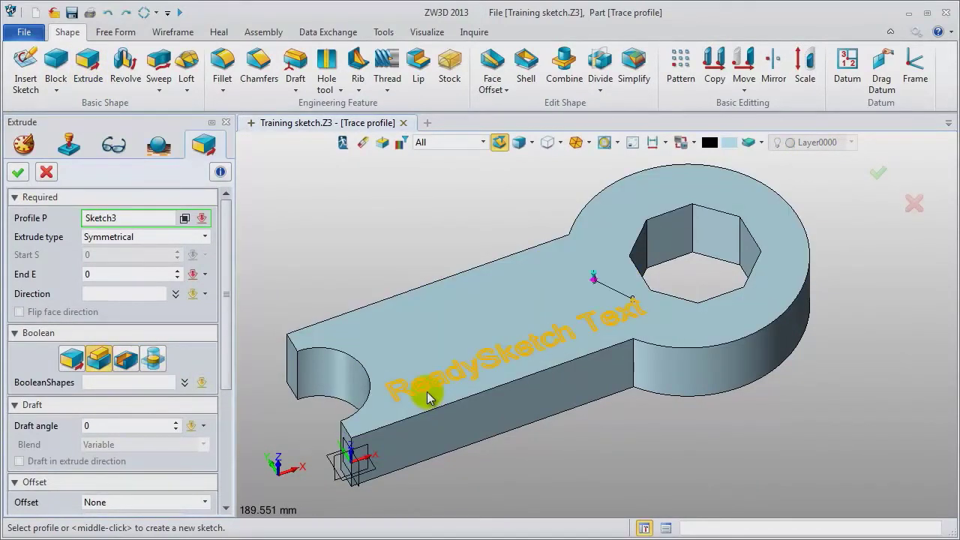
pyautogui.click(172, 237)
pyautogui.click(135, 261)
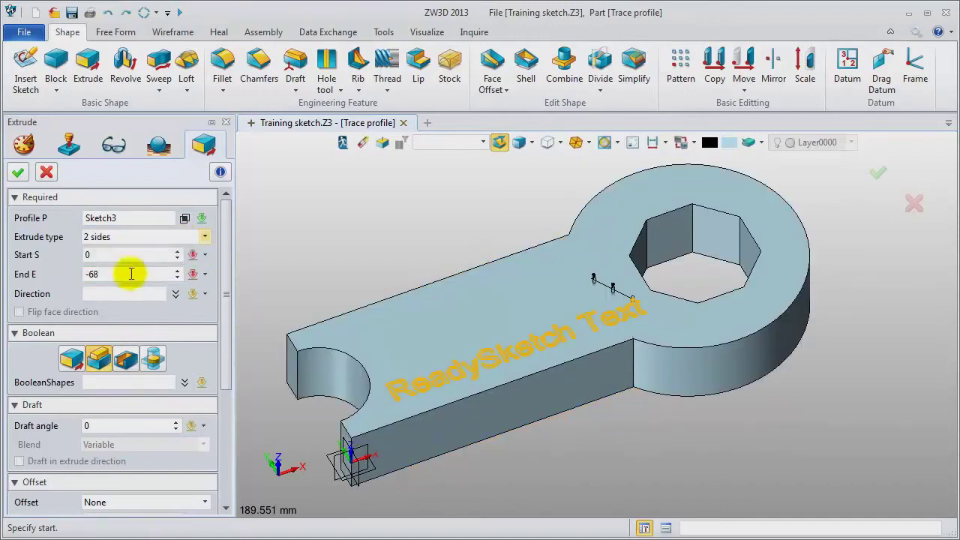
pyautogui.press('Return')
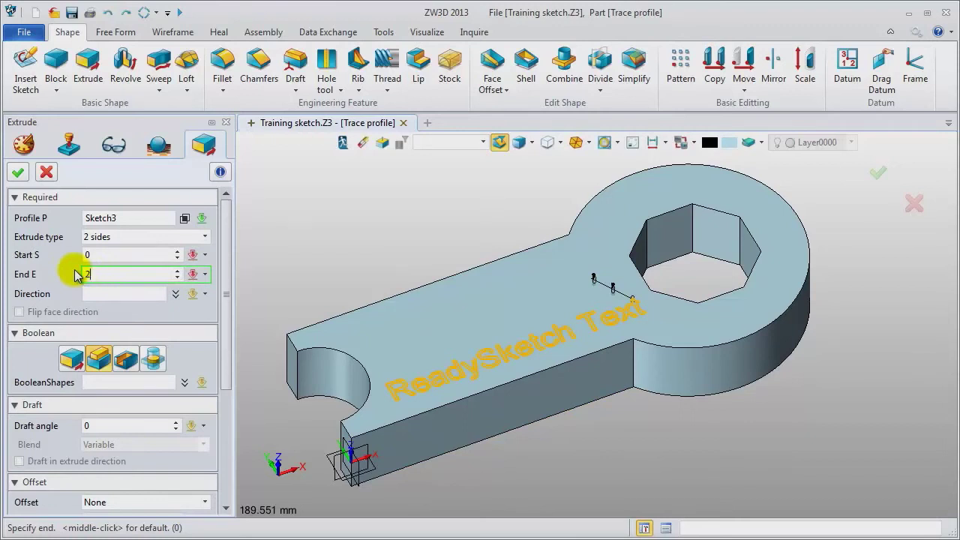
pyautogui.press('Return')
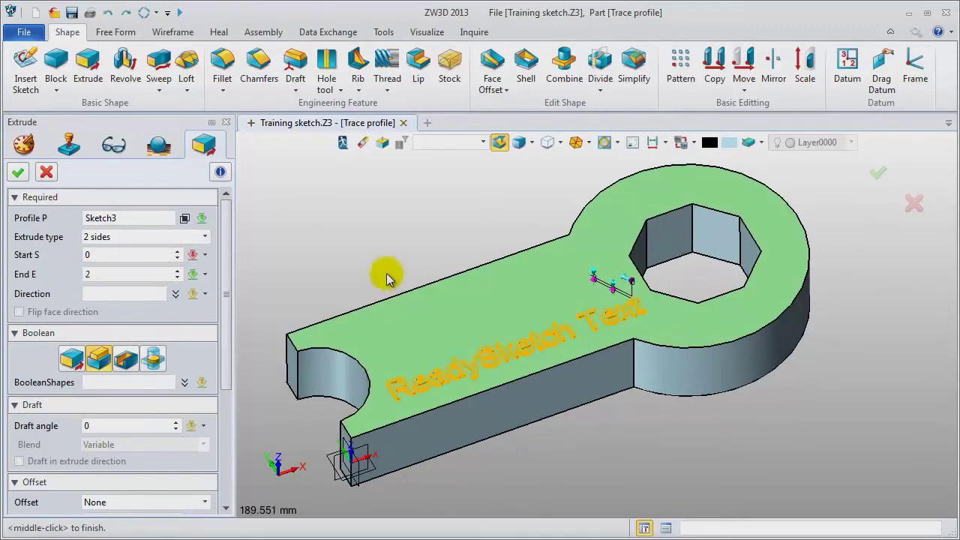
pyautogui.moveTo(375, 231); pyautogui.dragTo(392, 264, button='right')
pyautogui.click(16, 174)
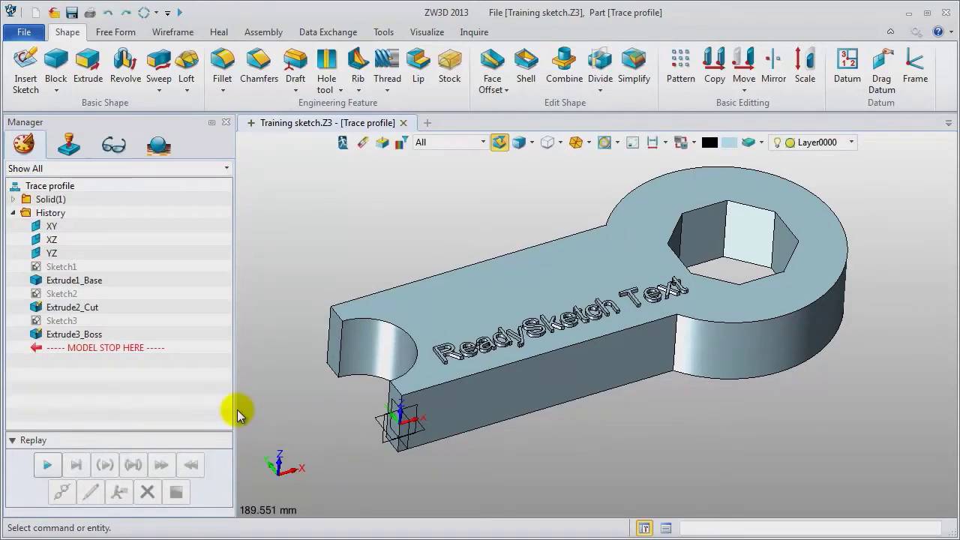
# - Reopen the base profile sketch for editing, show its dimensions and set the large circle's radius to 70 mm
pyautogui.rightClick(60, 266)
pyautogui.click(71, 253)
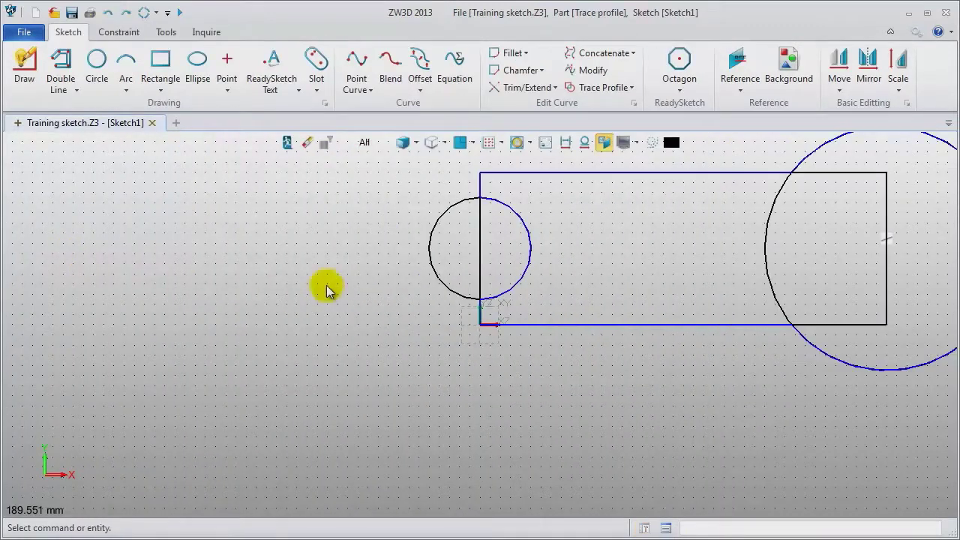
pyautogui.click(566, 143)
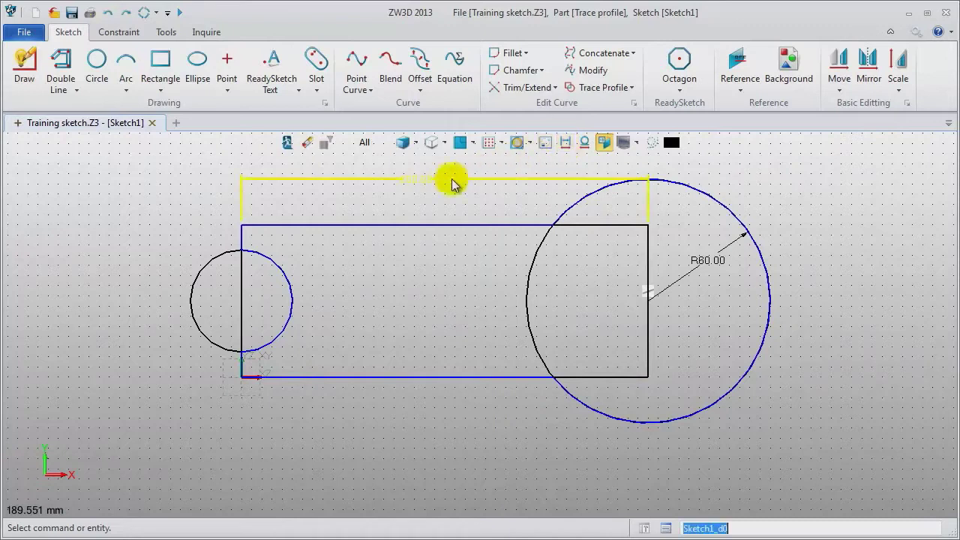
pyautogui.doubleClick(725, 256)
pyautogui.write('70')
pyautogui.press('Return')
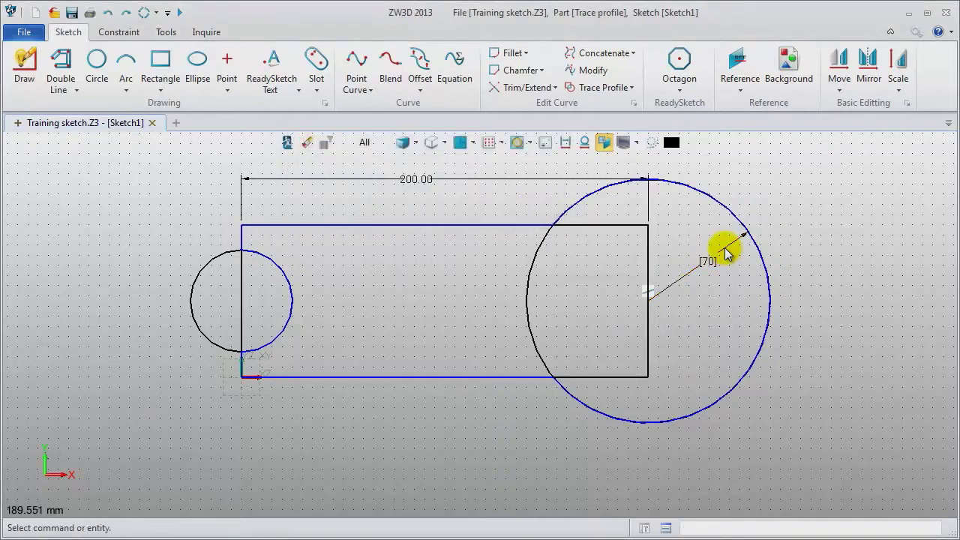
# - Solve the current sketch automatically and accept 70 mm as the large circle's radius
pyautogui.click(156, 13)
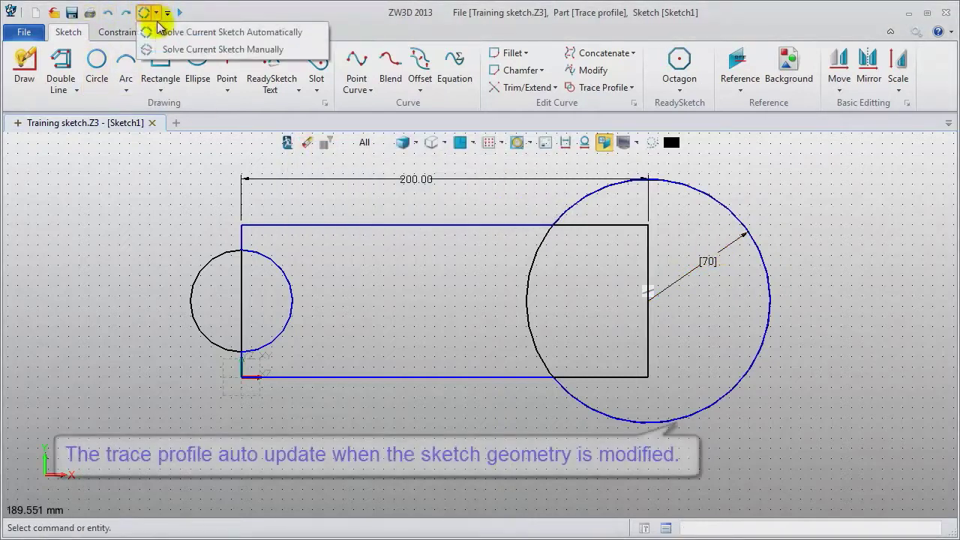
pyautogui.click(218, 32)
pyautogui.doubleClick(711, 259)
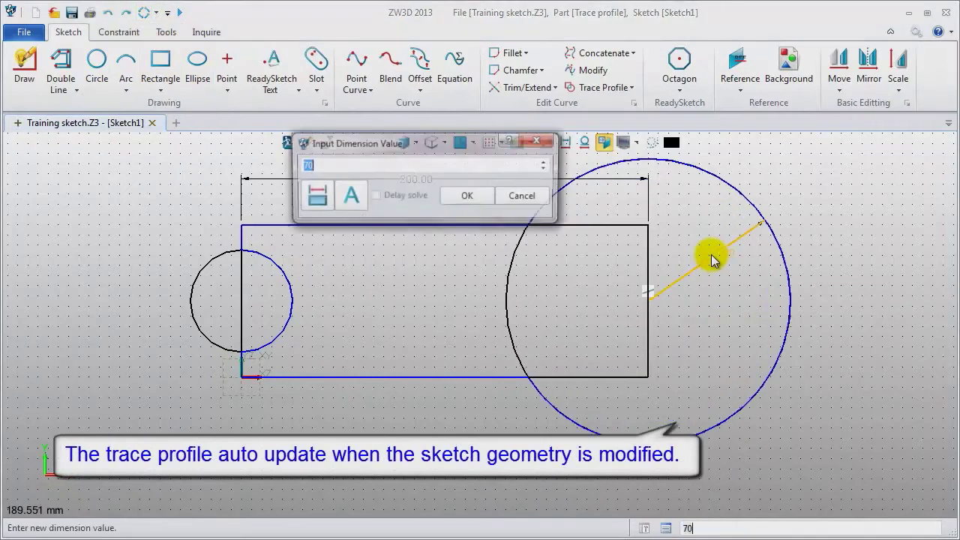
pyautogui.click(468, 195)
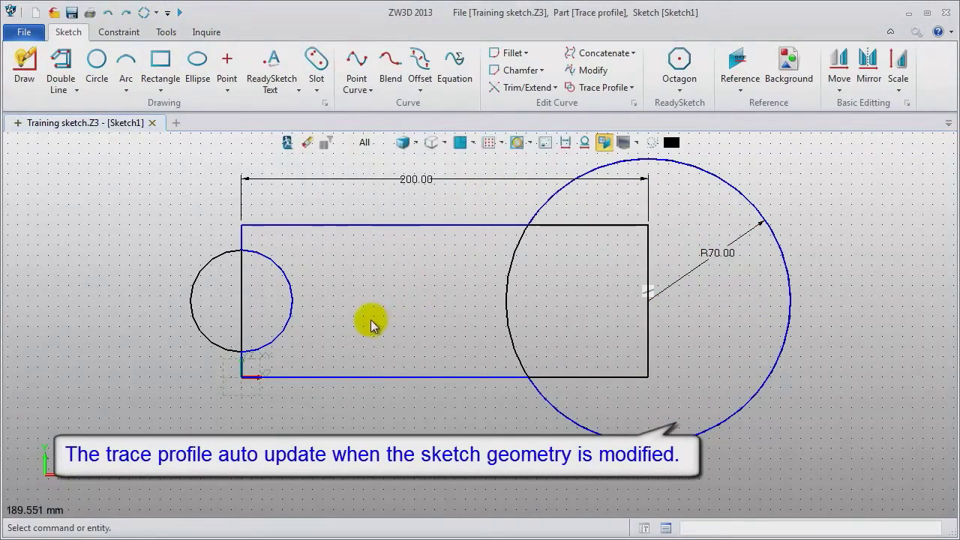
# - Dimension the rectangle's left edge and set its height to 80 mm
pyautogui.click(117, 32)
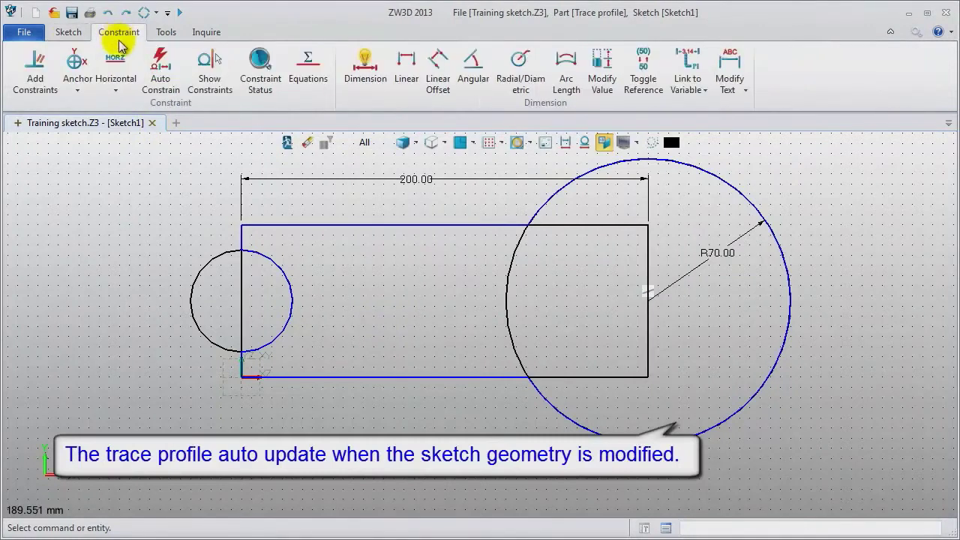
pyautogui.click(365, 66)
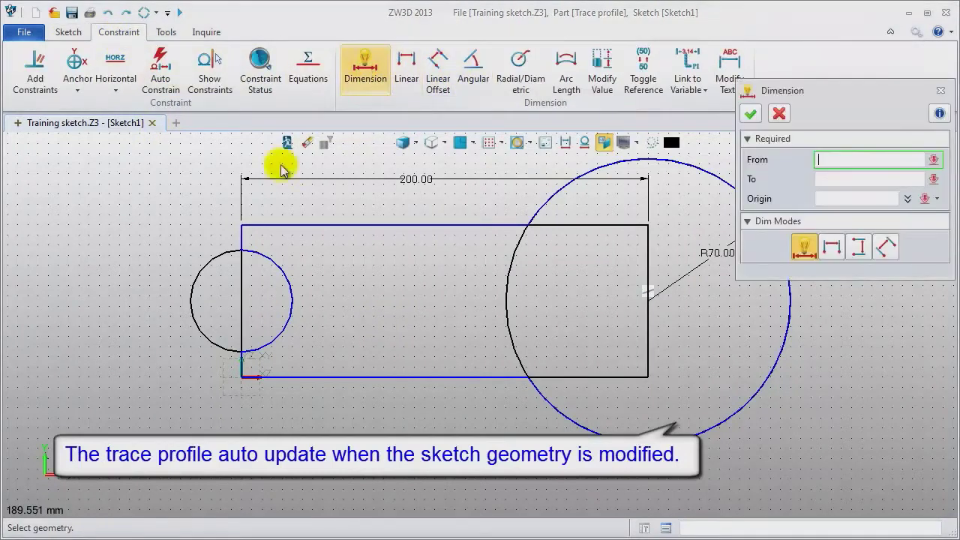
pyautogui.click(243, 291)
pyautogui.click(134, 346)
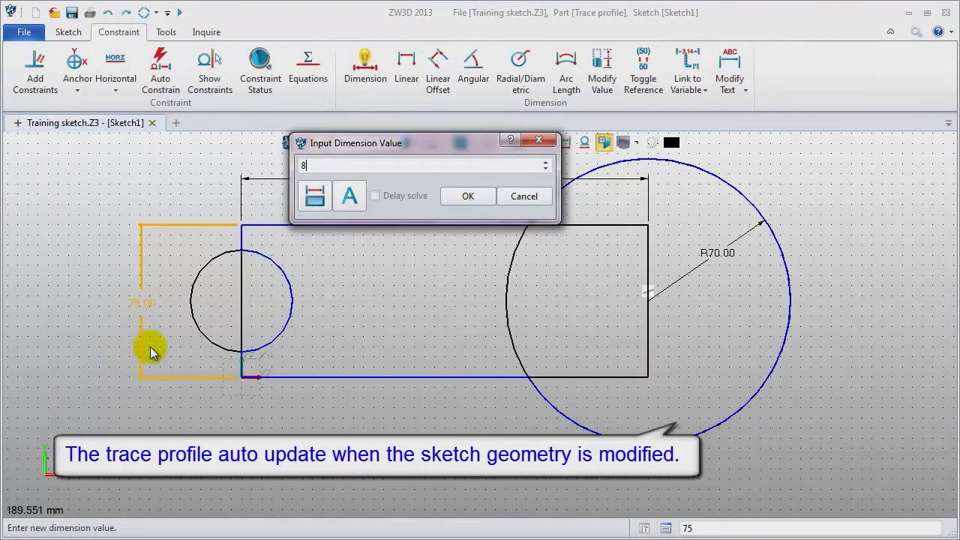
pyautogui.press('Return')
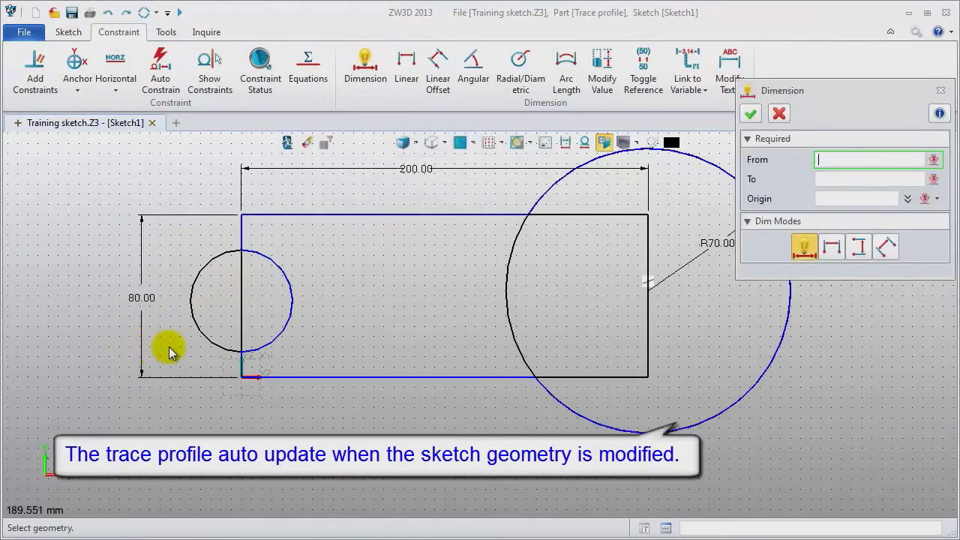
# - Add a radial dimension to the small circle and set its radius to 30 mm
pyautogui.click(520, 65)
pyautogui.click(274, 292)
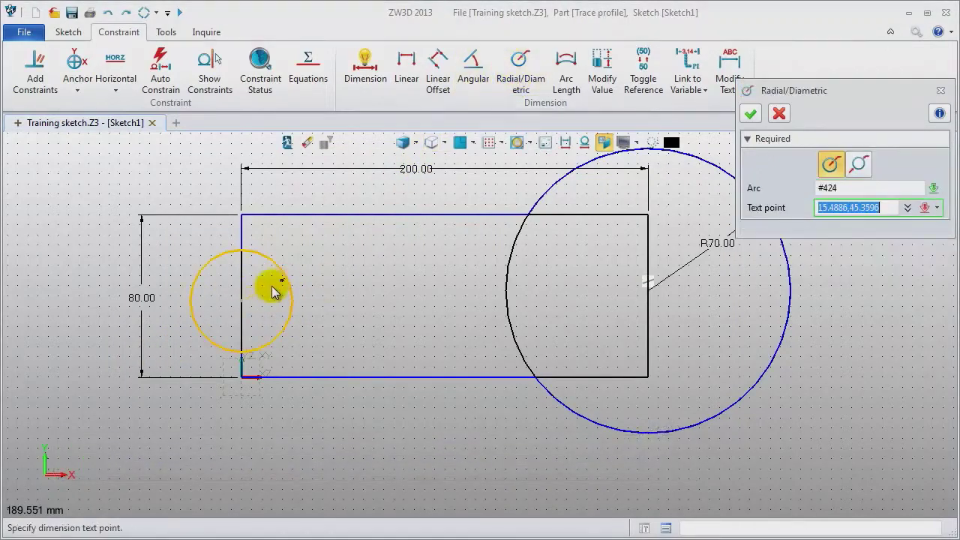
pyautogui.click(312, 263)
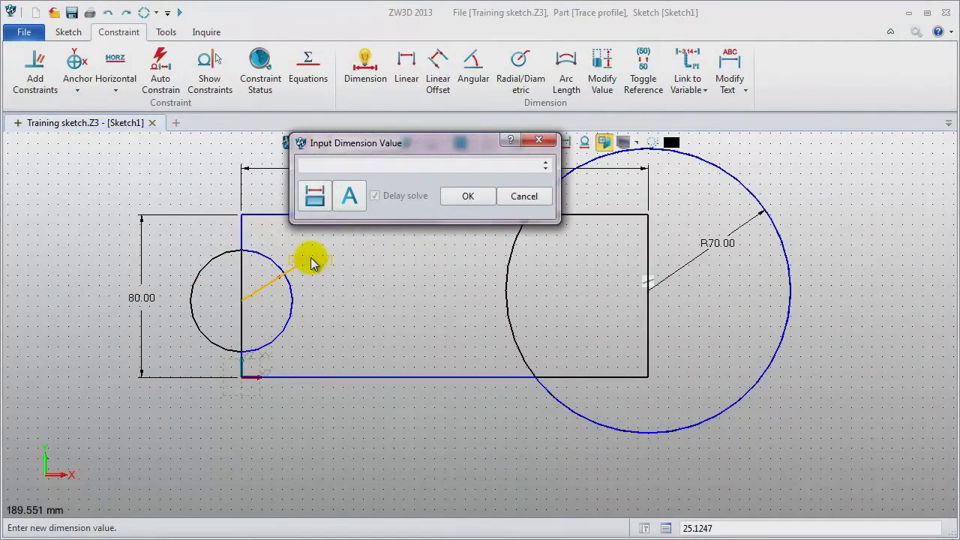
pyautogui.press('Return')
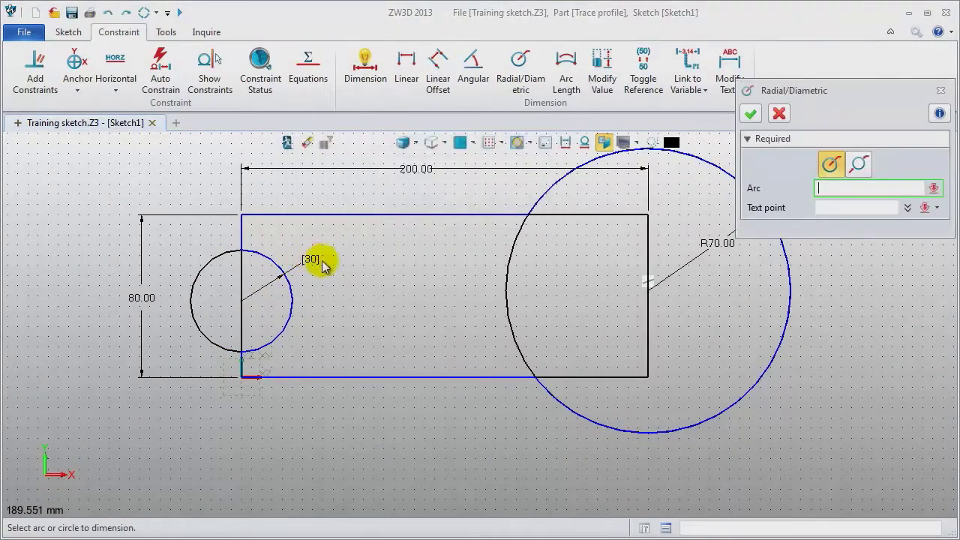
pyautogui.click(940, 90)
# - Solve the sketch automatically with the small circle's 30 mm radius accepted and exit to the part
pyautogui.click(155, 13)
pyautogui.click(169, 32)
pyautogui.click(316, 265)
pyautogui.click(478, 192)
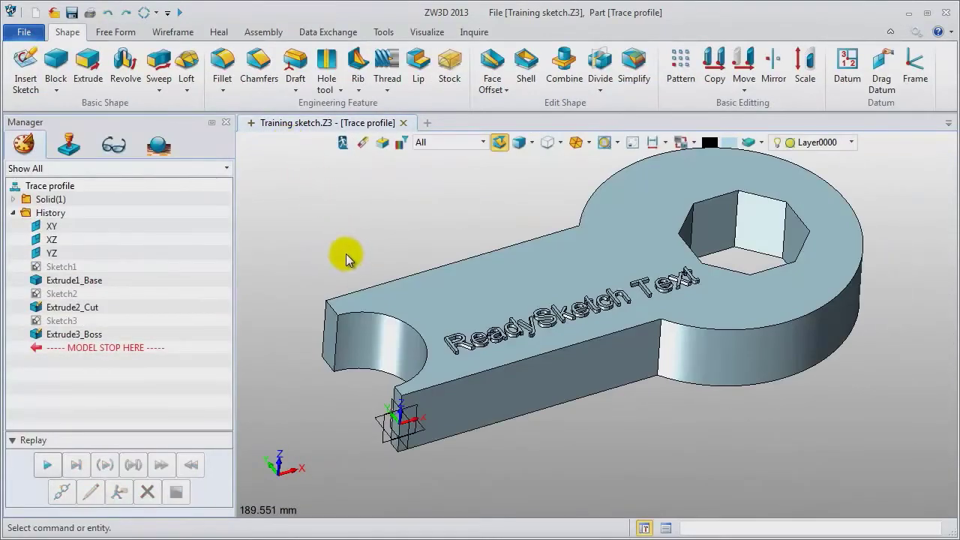
pyautogui.moveTo(347, 258)
pyautogui.mouseDown(button='middle')
pyautogui.moveTo(341, 233)
pyautogui.moveTo(339, 257)
pyautogui.mouseUp(button='middle')
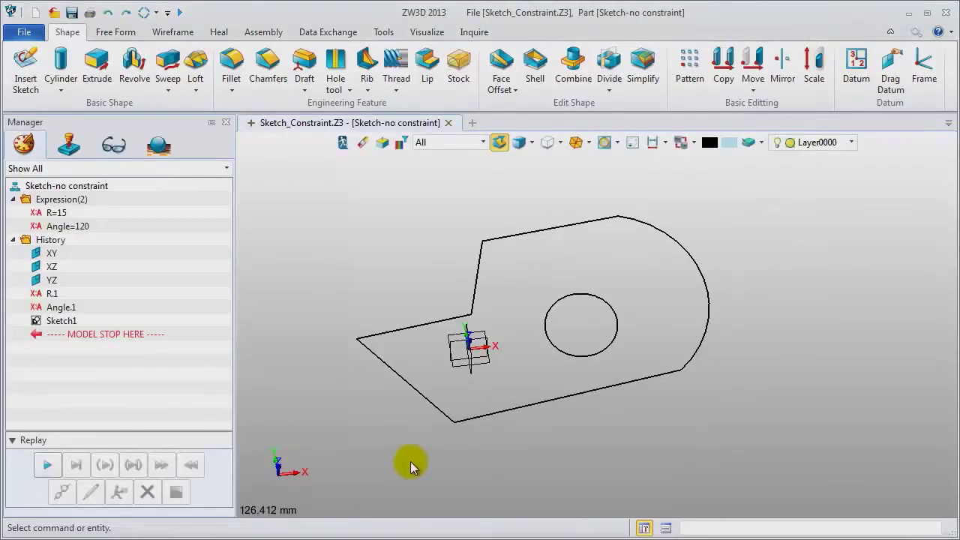
# - Open the unconstrained sketch of the Sketch-no constraint part for editing and enable "Add constraints when dependent" in the 2D configuration
pyautogui.rightClick(355, 197)
pyautogui.click(361, 187)
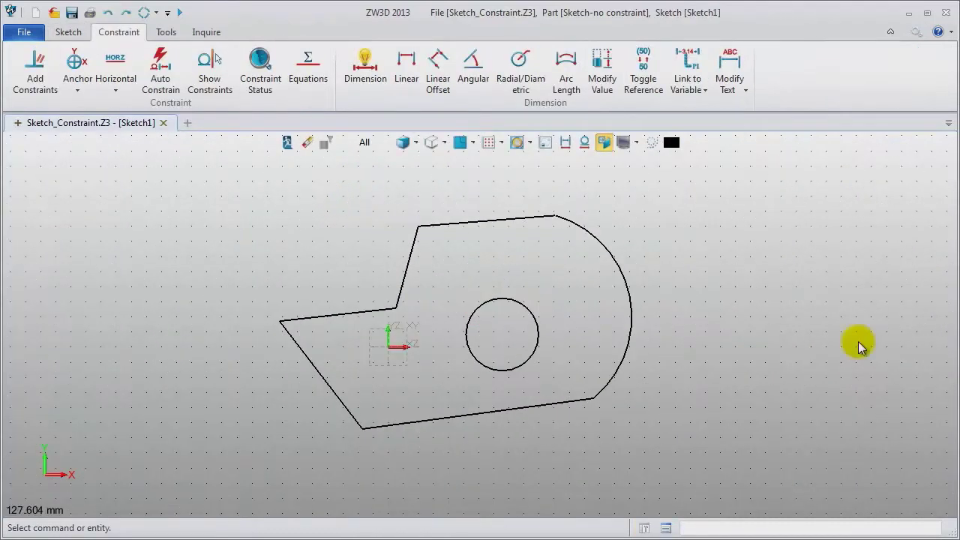
pyautogui.click(916, 32)
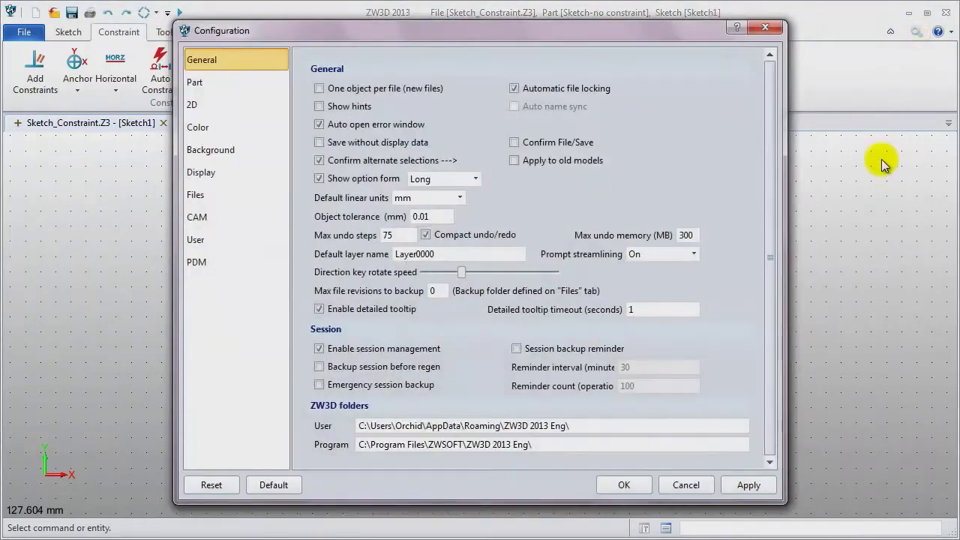
pyautogui.click(198, 108)
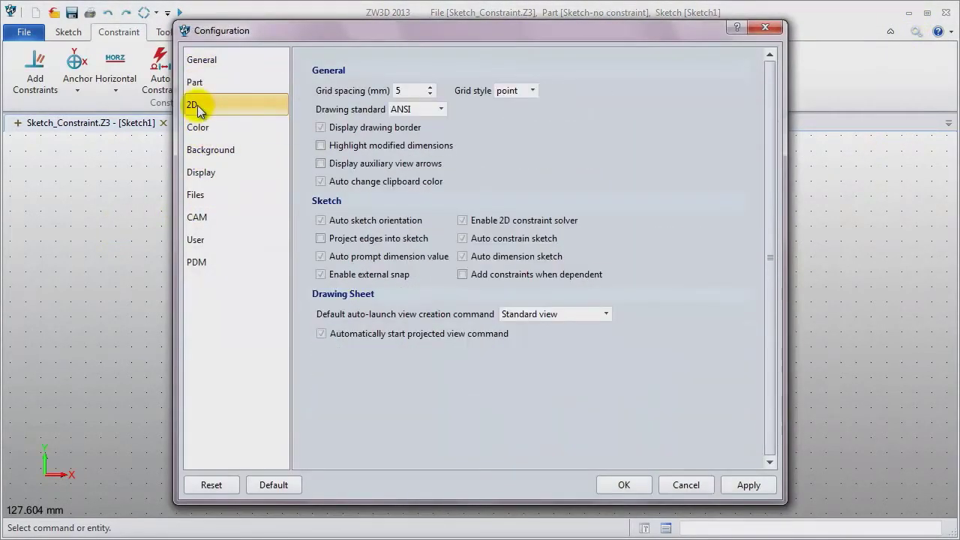
pyautogui.click(462, 275)
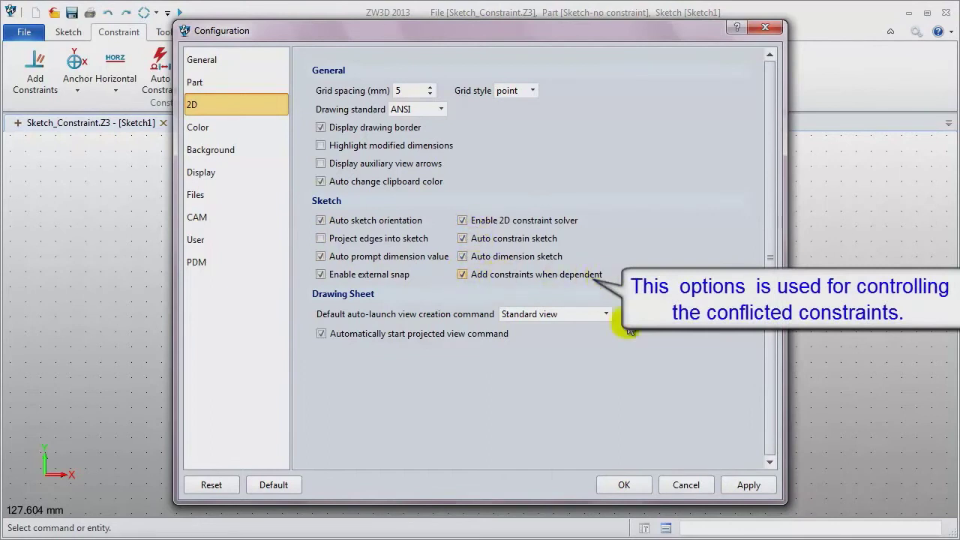
pyautogui.click(619, 487)
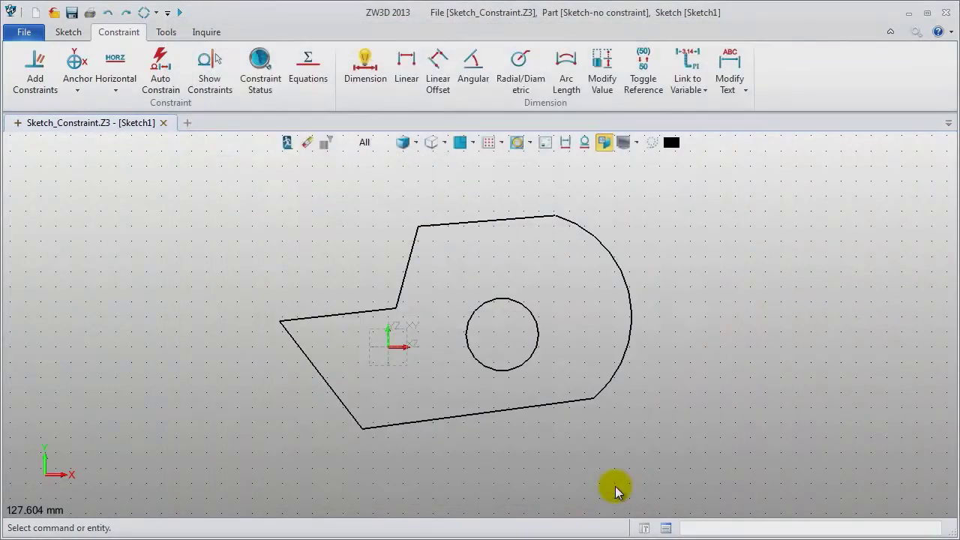
# - Constrain the upper line tangent to the large arc and make that line horizontal
pyautogui.click(35, 75)
pyautogui.click(521, 204)
pyautogui.click(585, 217)
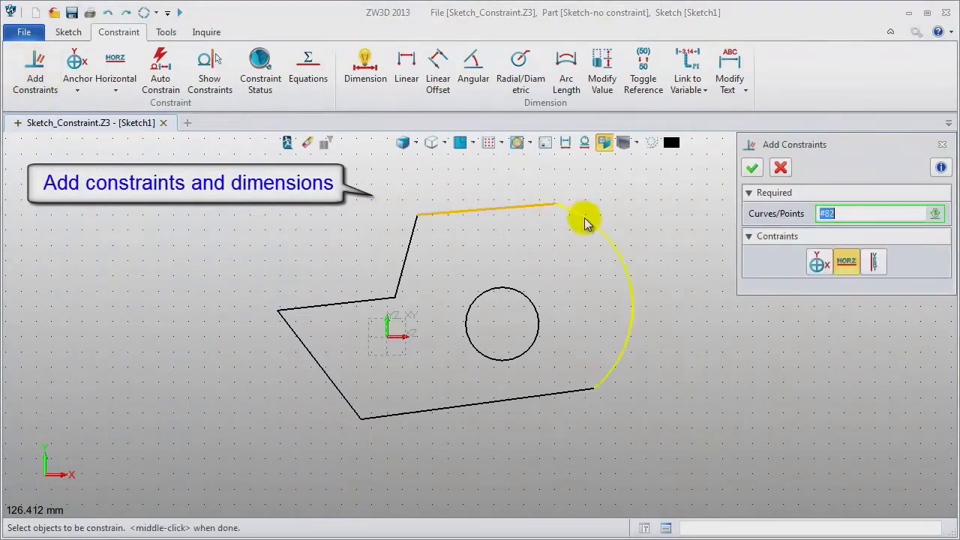
pyautogui.middleClick(654, 229)
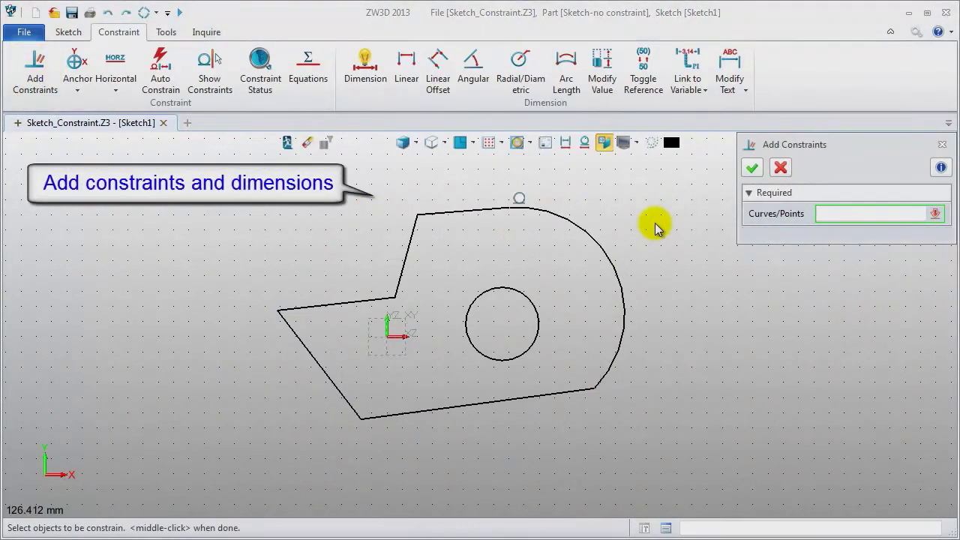
pyautogui.click(482, 211)
pyautogui.middleClick(658, 221)
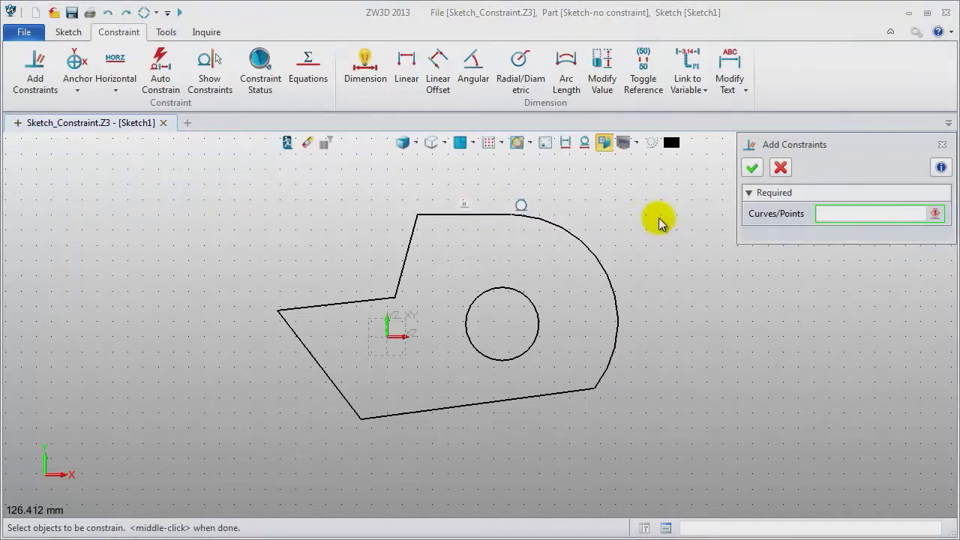
# - Constrain the short steep line perpendicular to the upper line, and the adjoining left line perpendicular to the short one
pyautogui.click(403, 262)
pyautogui.click(435, 216)
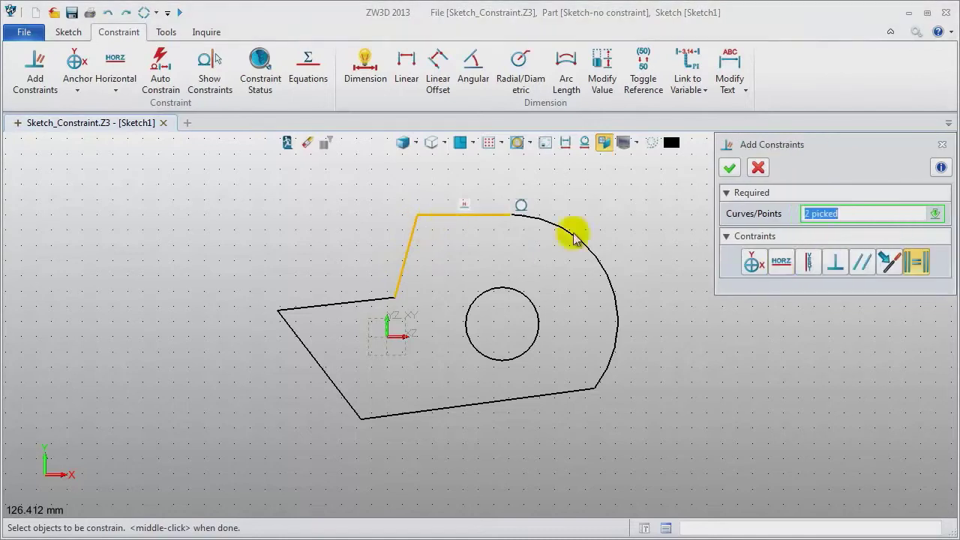
pyautogui.click(830, 273)
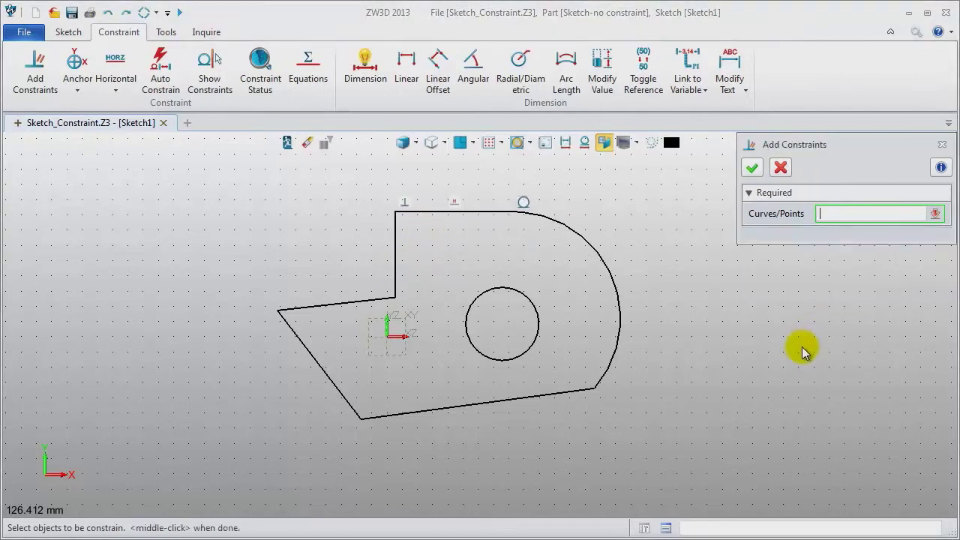
pyautogui.click(330, 306)
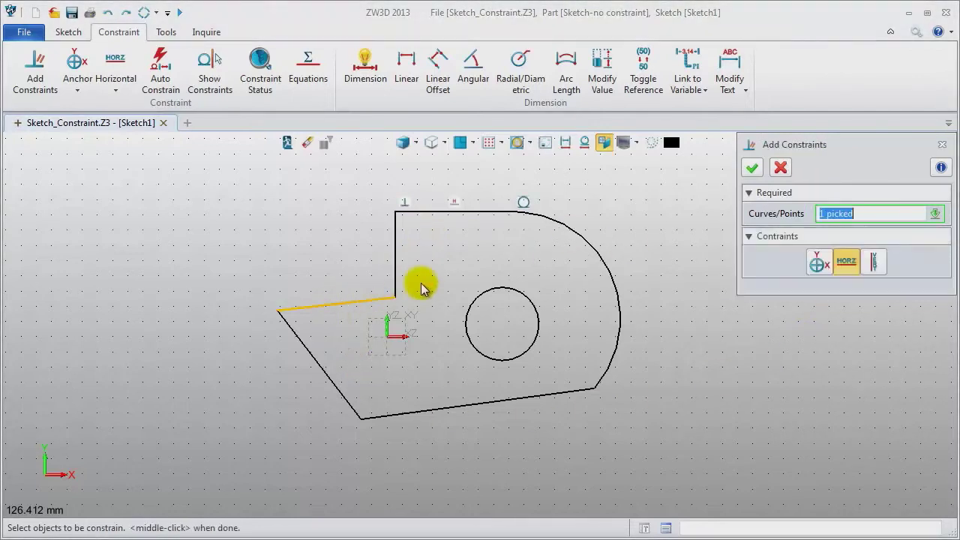
pyautogui.click(395, 282)
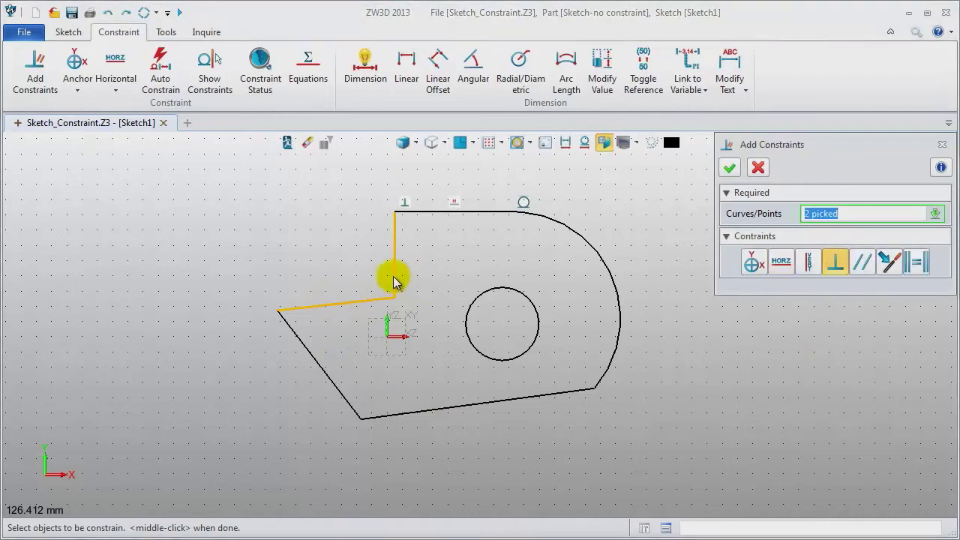
pyautogui.middleClick(726, 394)
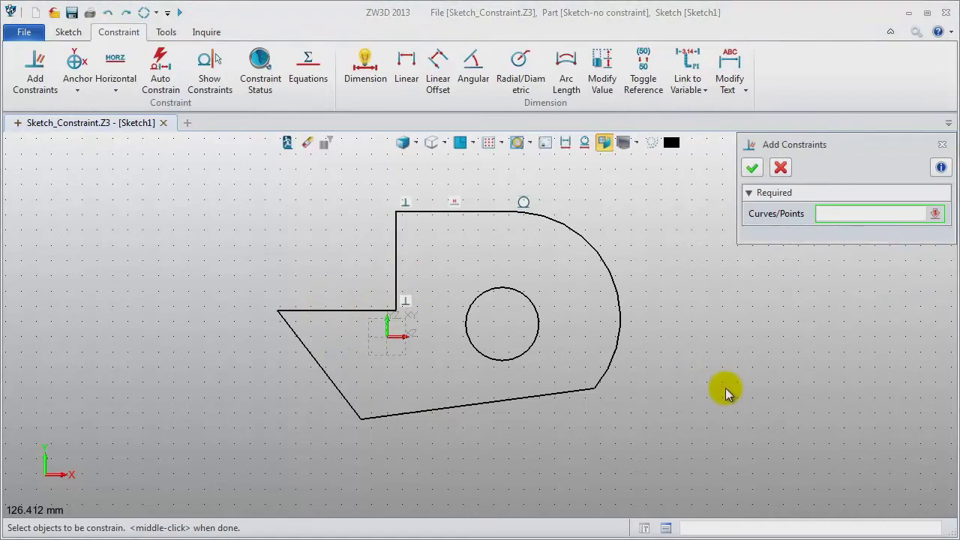
# - Dimension the upper horizontal line at 35 mm and the left horizontal line at 45 mm
pyautogui.click(371, 71)
pyautogui.click(477, 212)
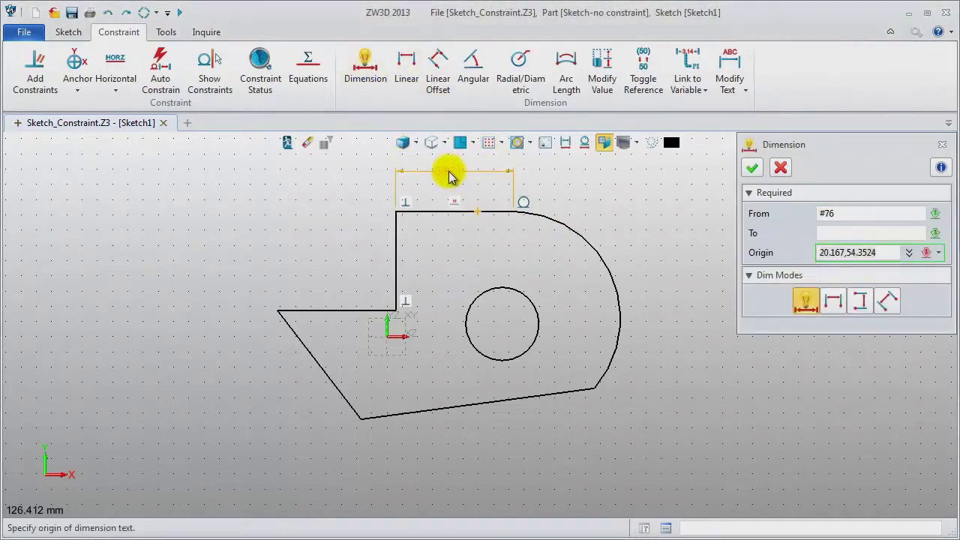
pyautogui.click(450, 171)
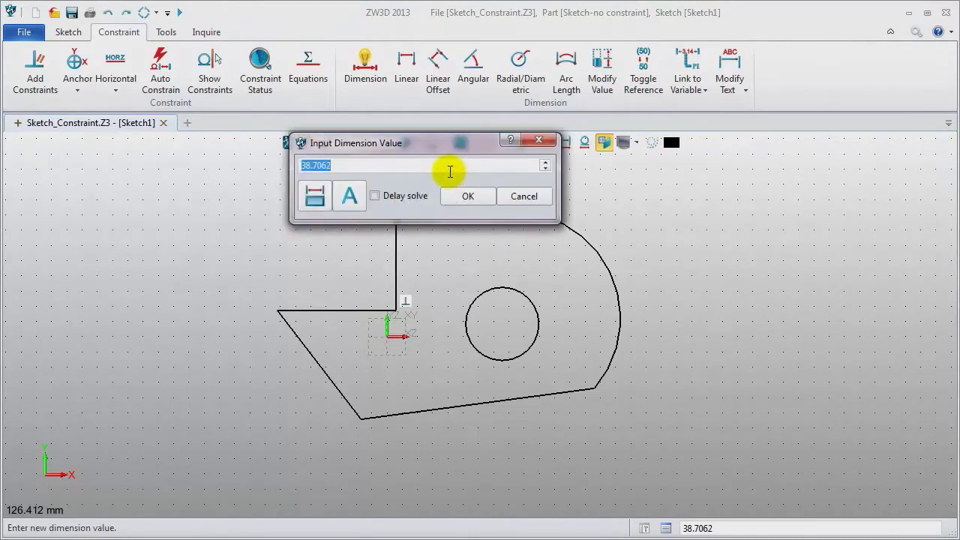
pyautogui.press('Return')
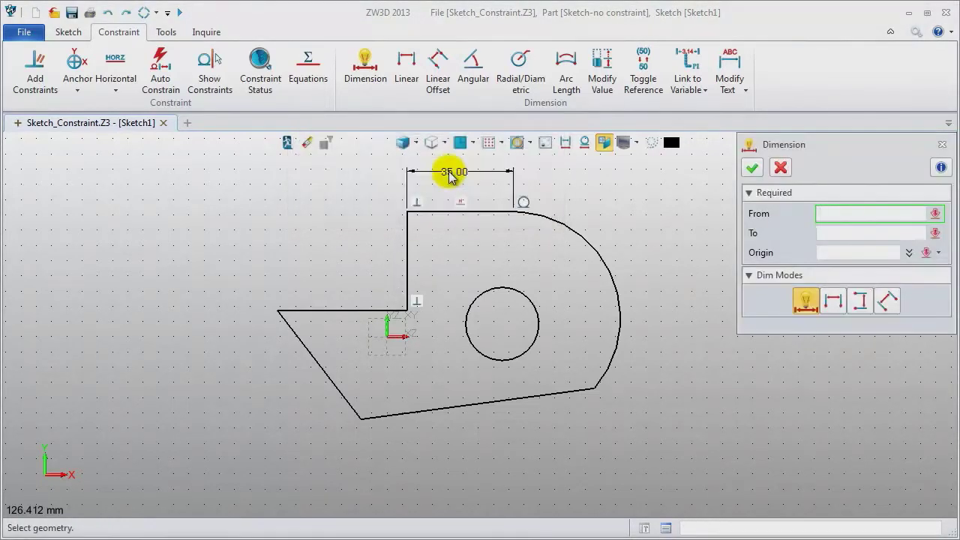
pyautogui.click(345, 311)
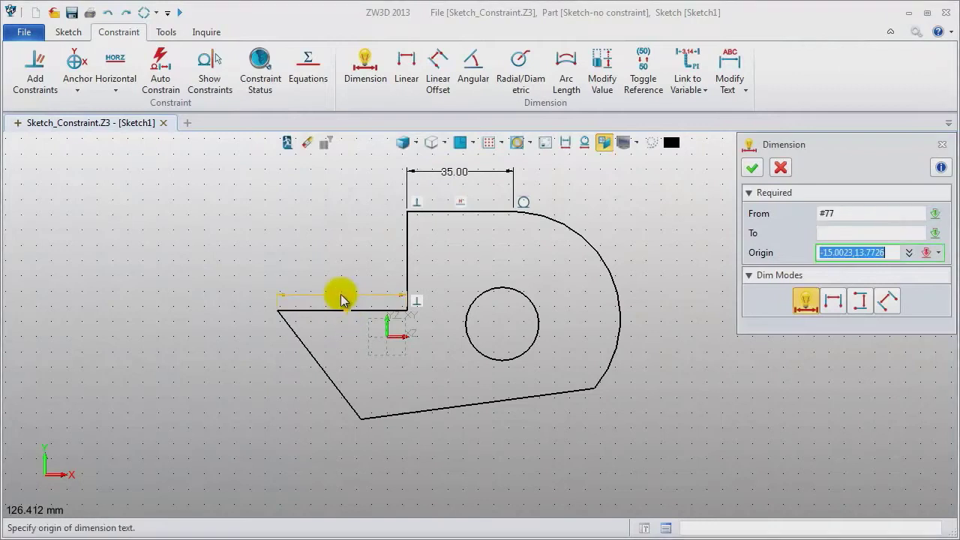
pyautogui.click(341, 293)
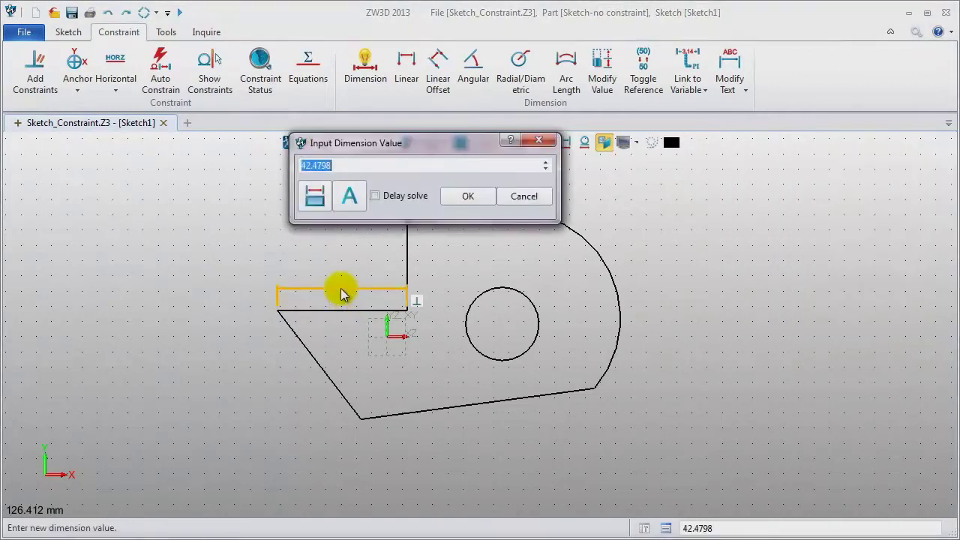
pyautogui.press('Return')
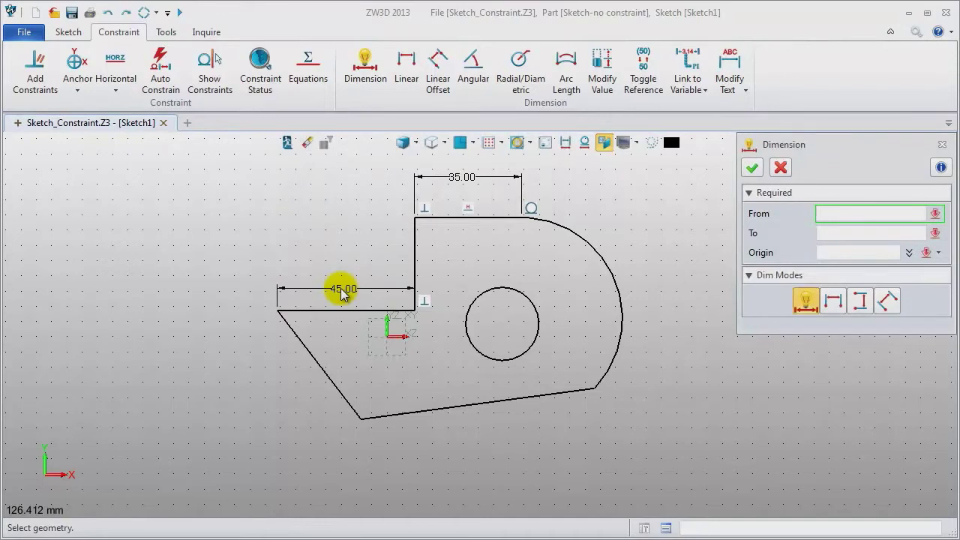
# - Add a 110-degree angular dimension between the slanted left line and the long lower line
pyautogui.click(478, 66)
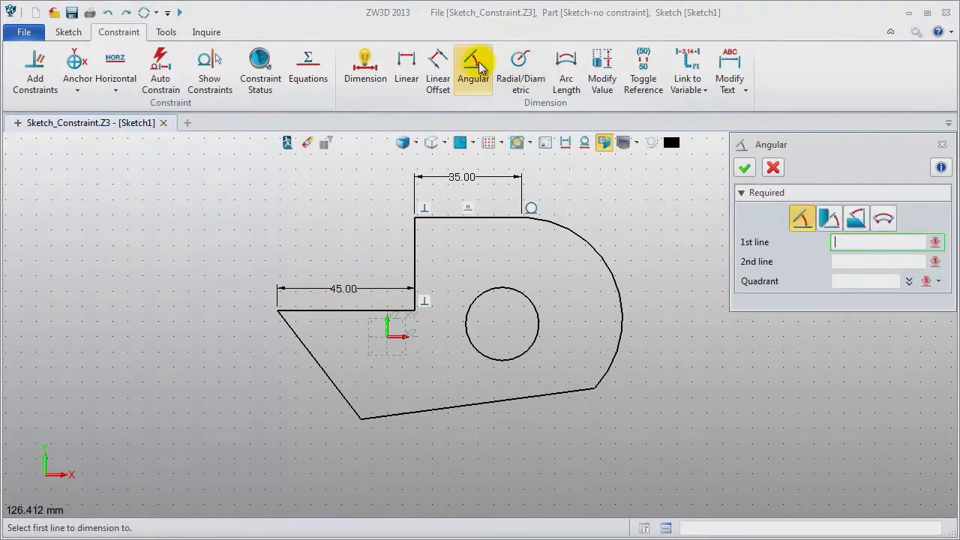
pyautogui.click(336, 399)
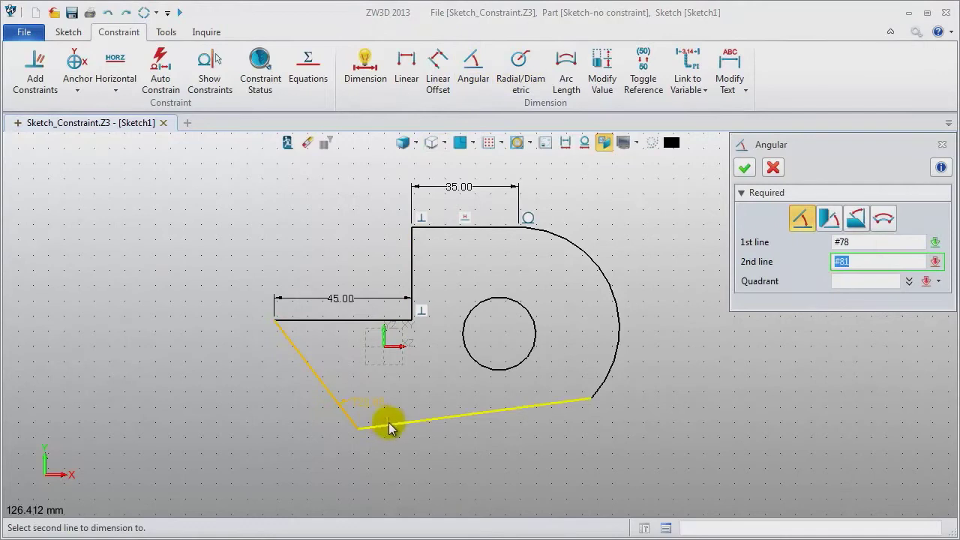
pyautogui.click(390, 427)
pyautogui.click(369, 409)
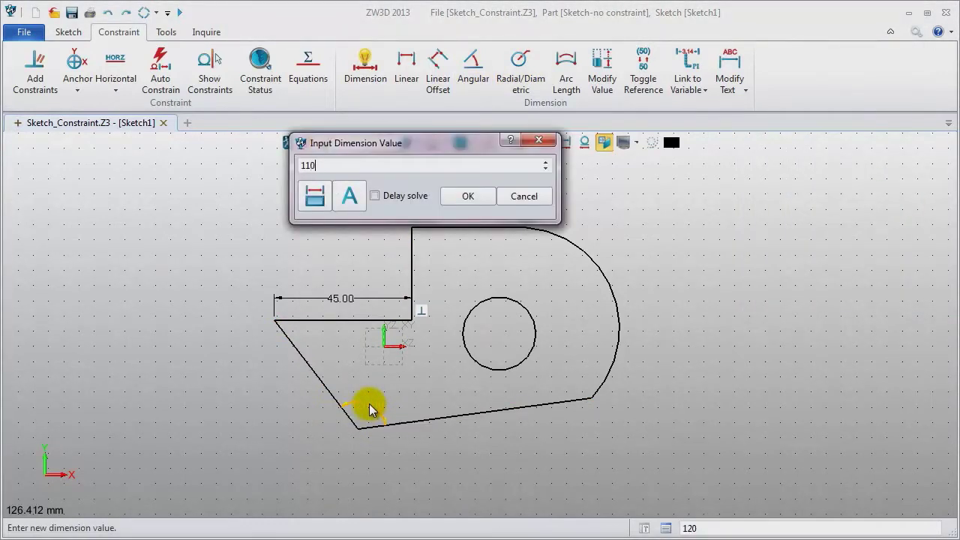
pyautogui.press('Return')
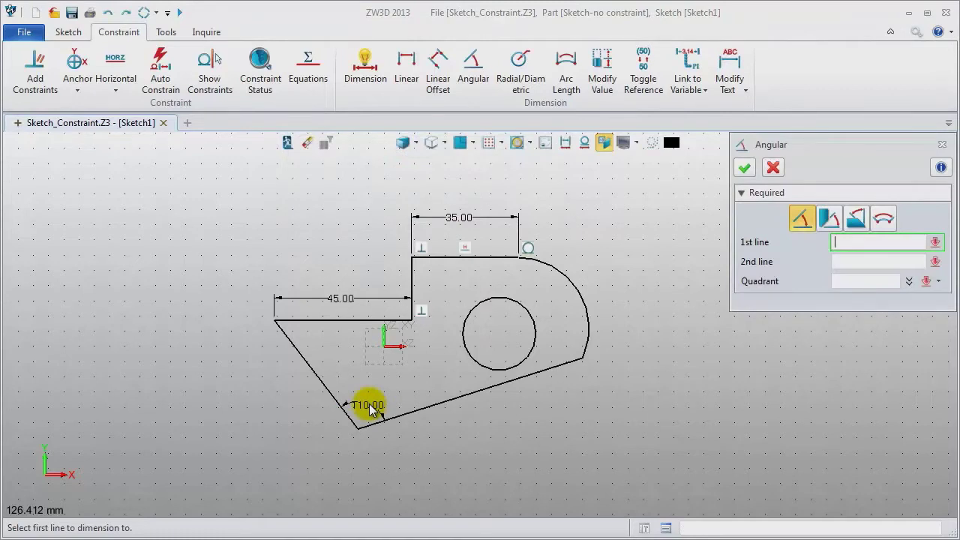
pyautogui.click(941, 146)
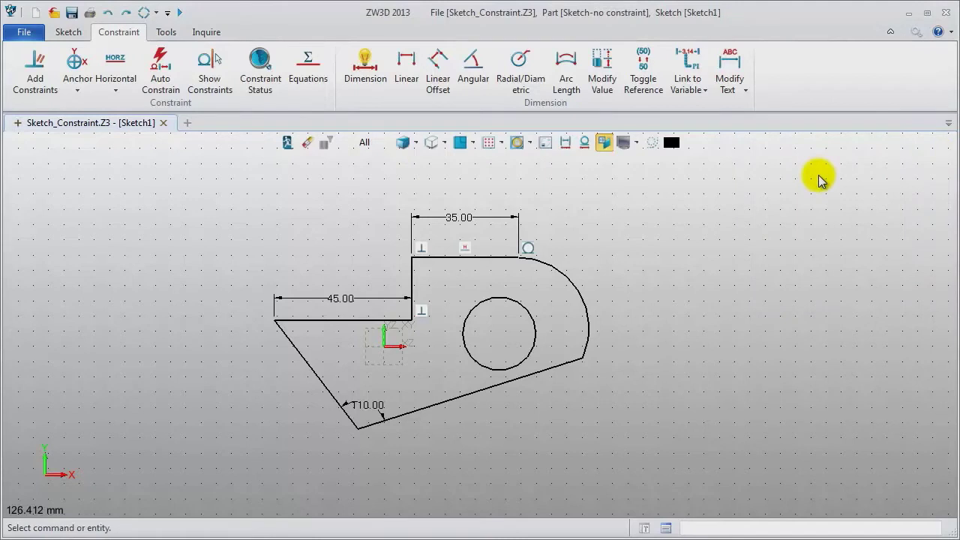
# - Add a radial dimension of 35 mm to the large arc
pyautogui.click(521, 64)
pyautogui.click(583, 285)
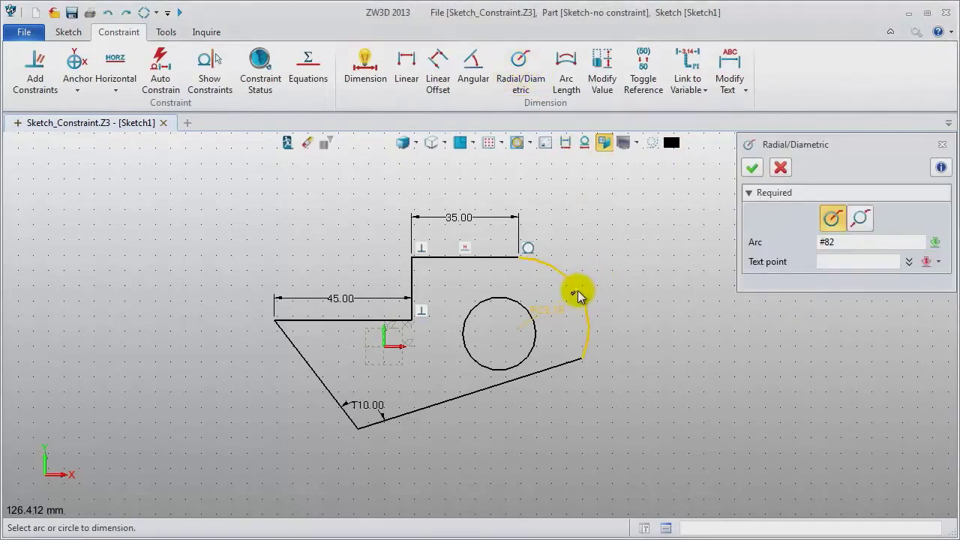
pyautogui.click(555, 312)
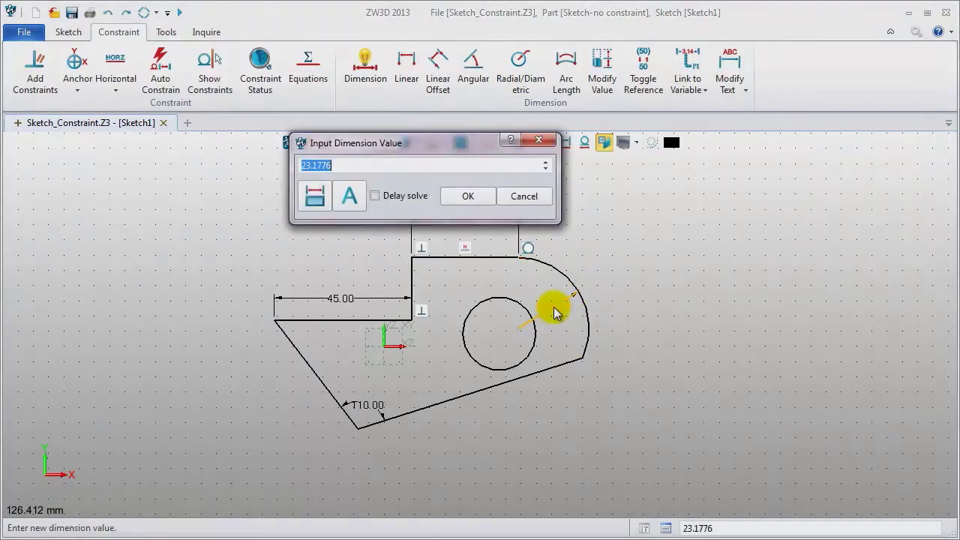
pyautogui.write('35')
pyautogui.press('Return')
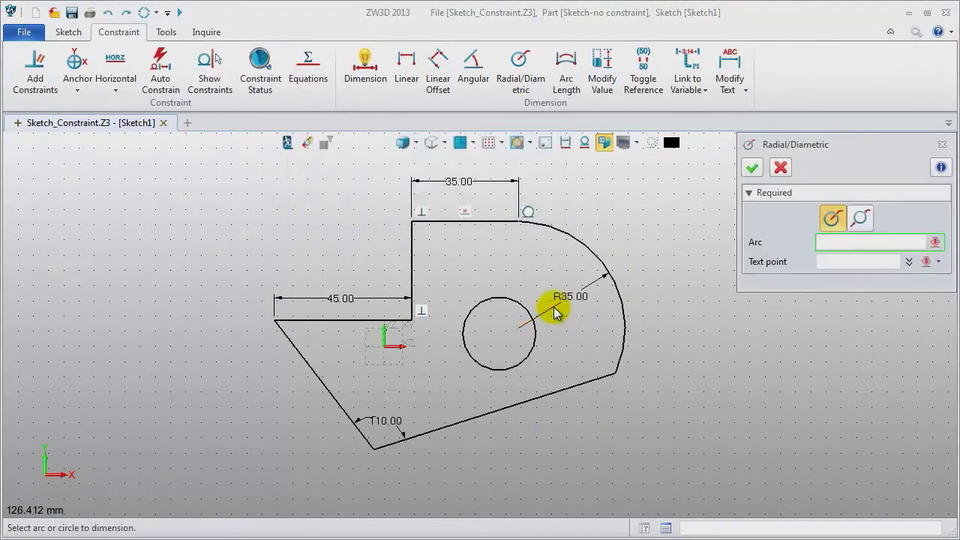
# - Add a radial dimension of 12 mm to the inner circle
pyautogui.click(475, 310)
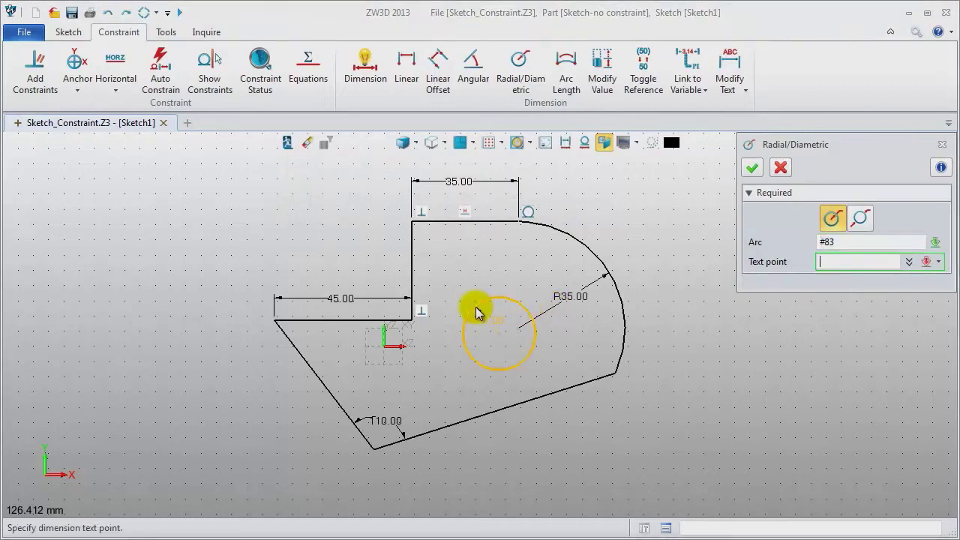
pyautogui.click(478, 321)
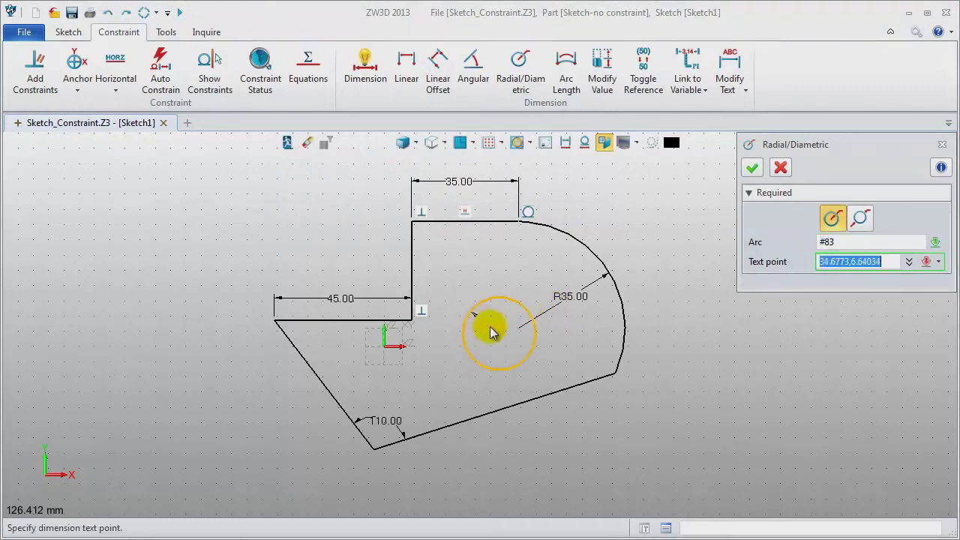
pyautogui.click(493, 332)
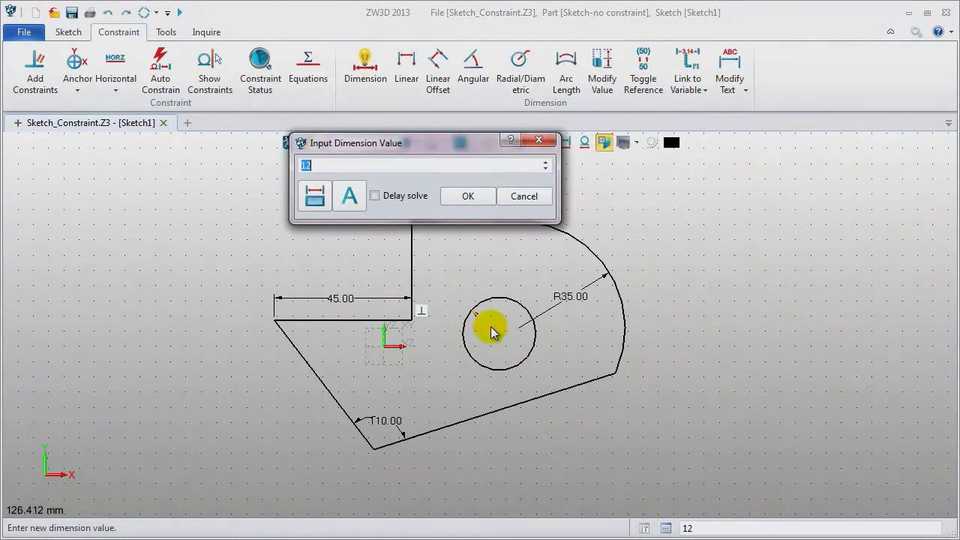
pyautogui.press('Return')
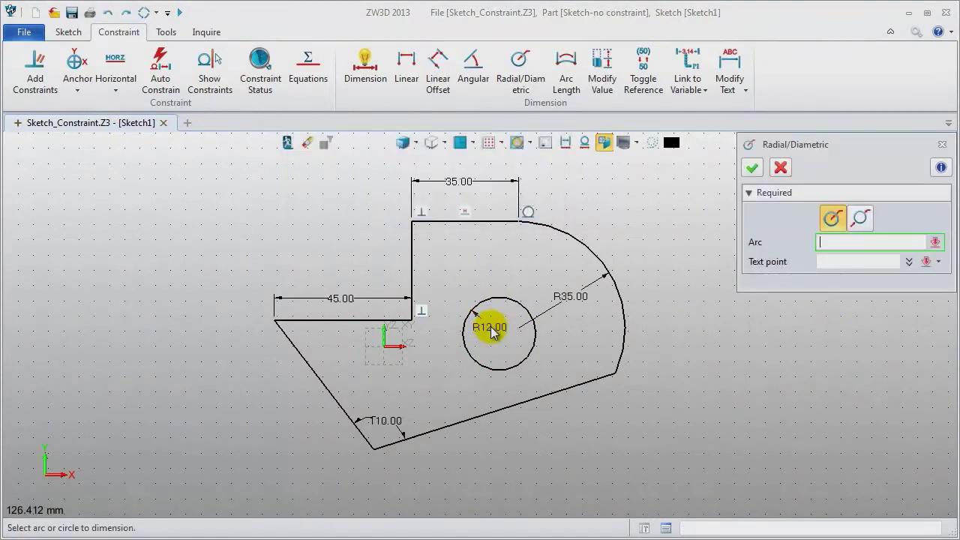
pyautogui.click(942, 144)
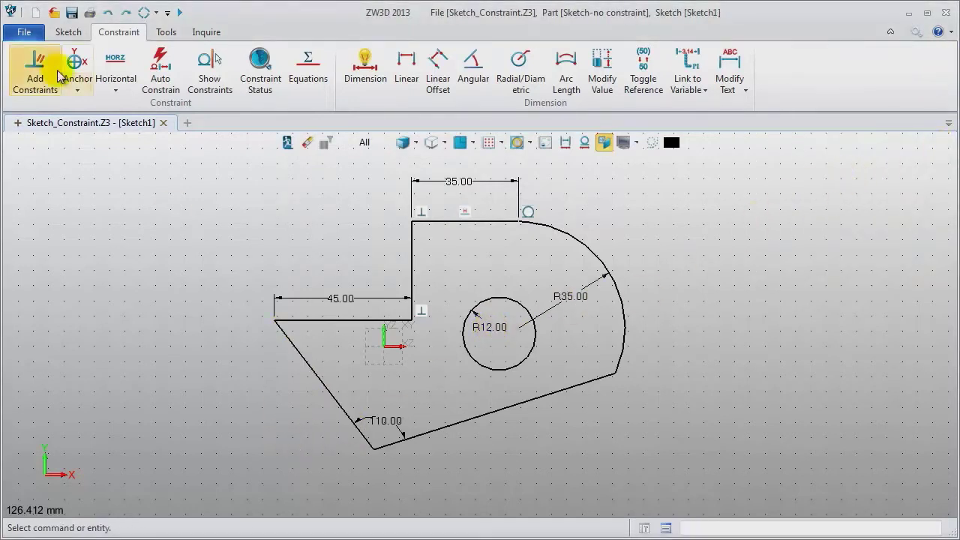
# - Apply equal-length constraints between the vertical and upper lines, and between the slanted left line and the left horizontal line
pyautogui.click(35, 69)
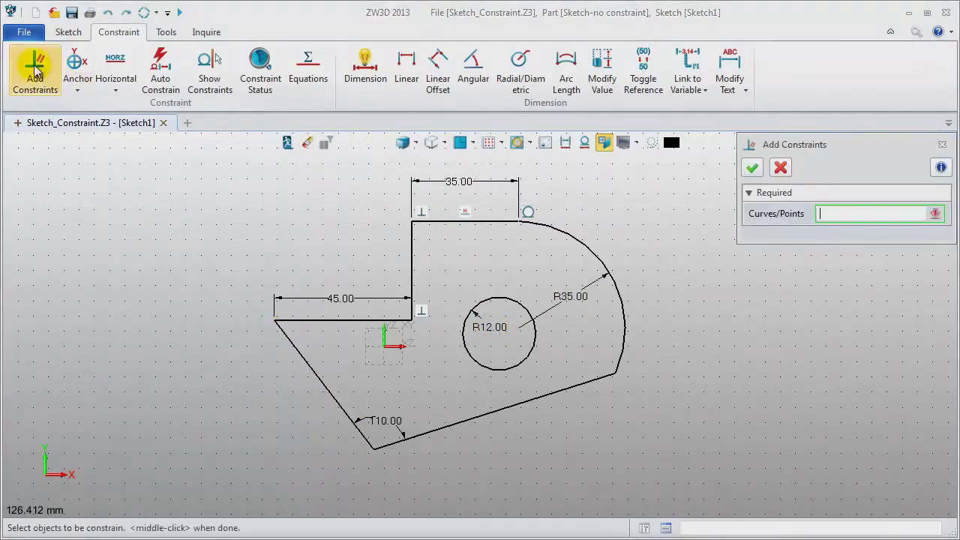
pyautogui.click(414, 247)
pyautogui.click(494, 222)
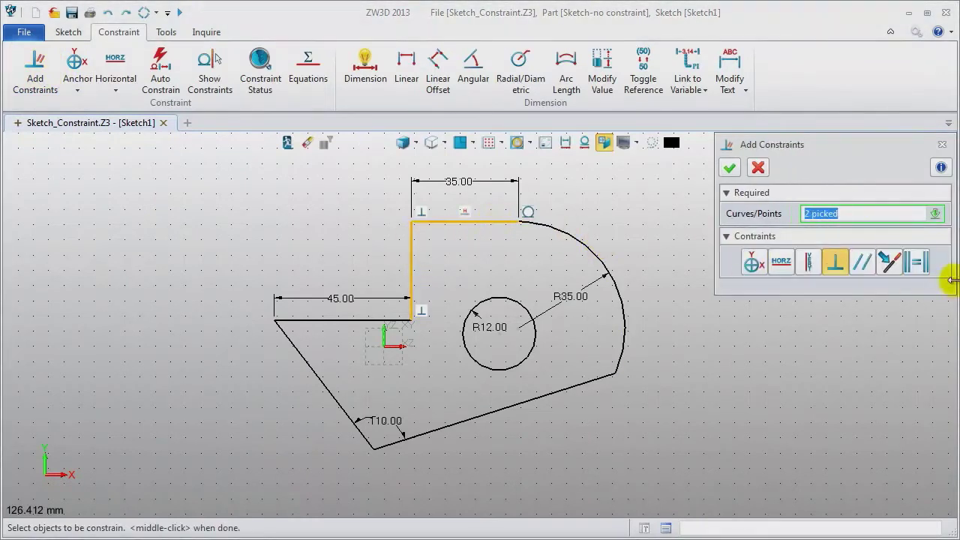
pyautogui.click(919, 263)
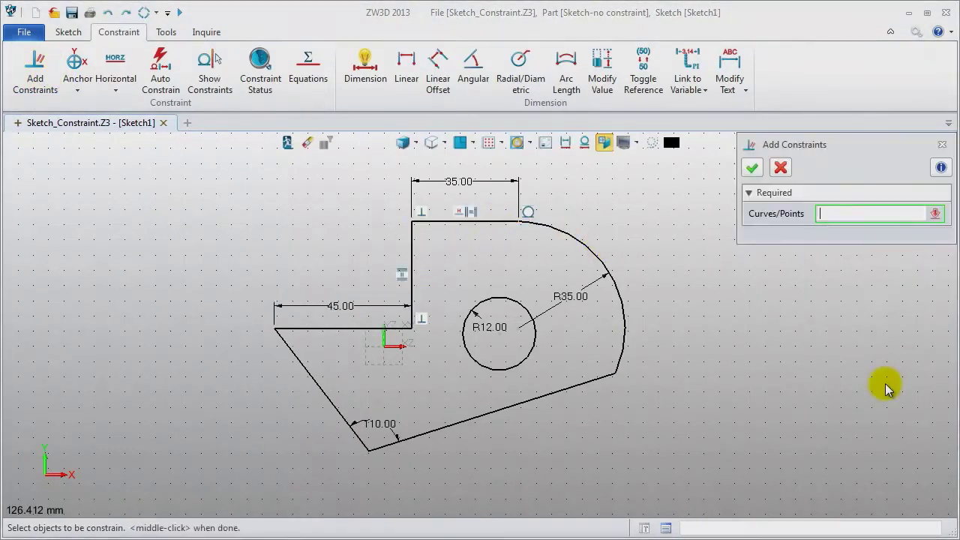
pyautogui.click(342, 422)
pyautogui.click(322, 325)
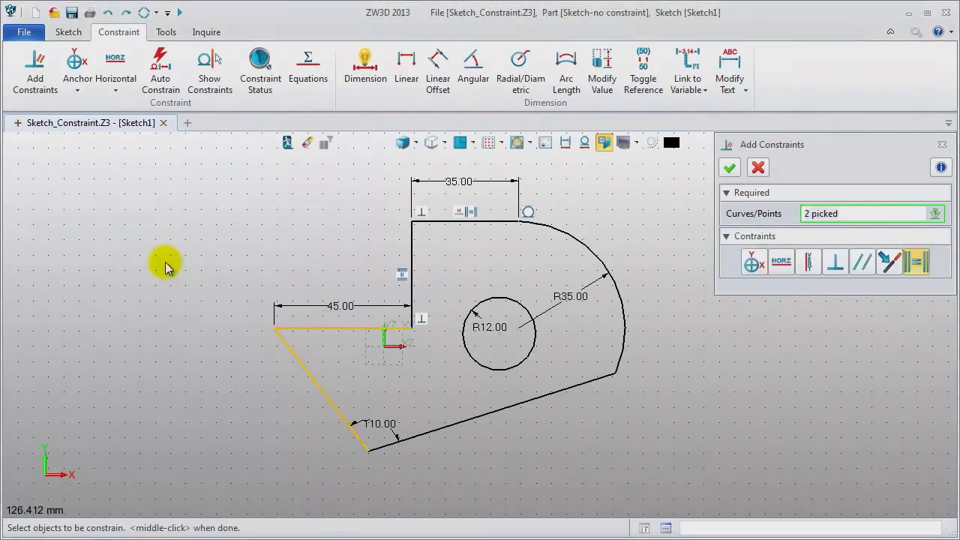
pyautogui.middleClick(163, 265)
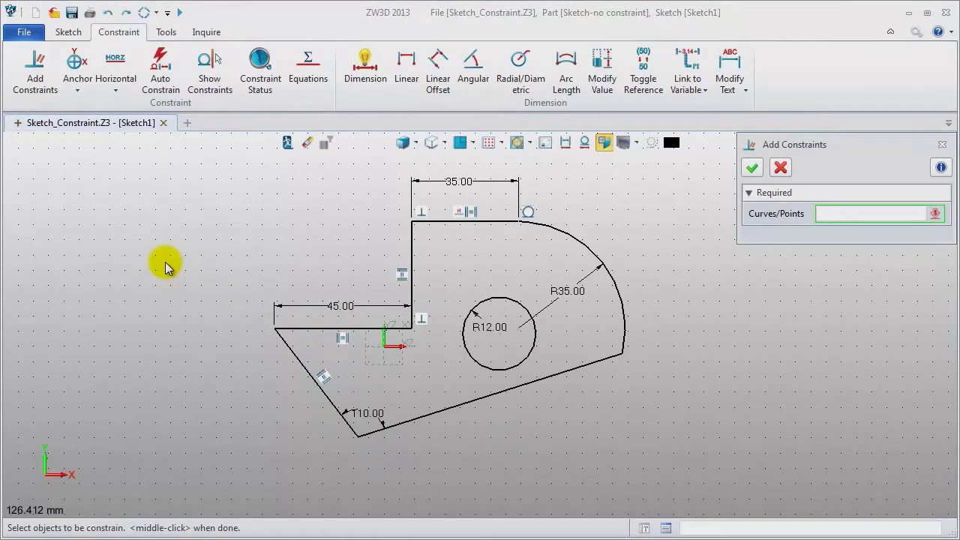
pyautogui.click(941, 144)
# - Add an arc length dimension of 80 mm to the large arc, placed outside the profile
pyautogui.click(565, 78)
pyautogui.click(621, 301)
pyautogui.click(647, 254)
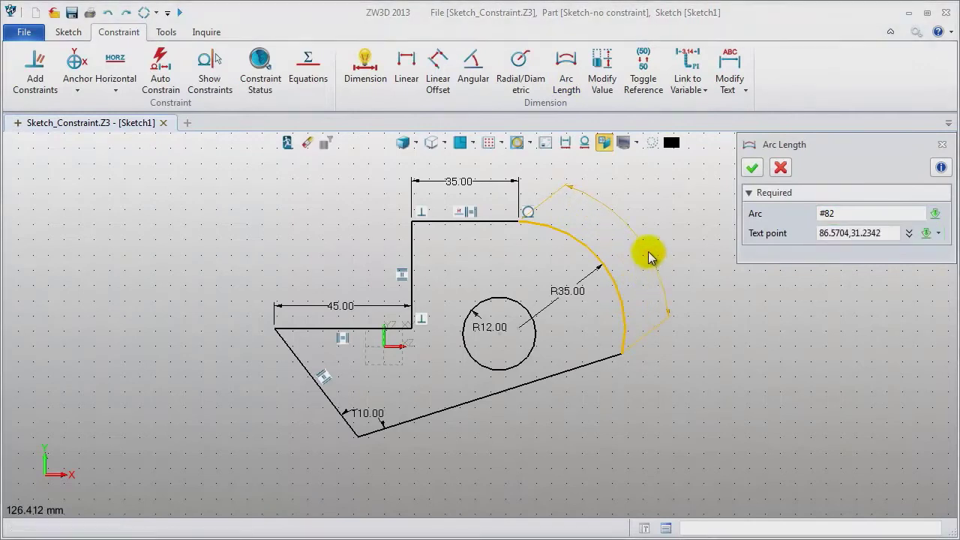
pyautogui.write('80')
pyautogui.press('Return')
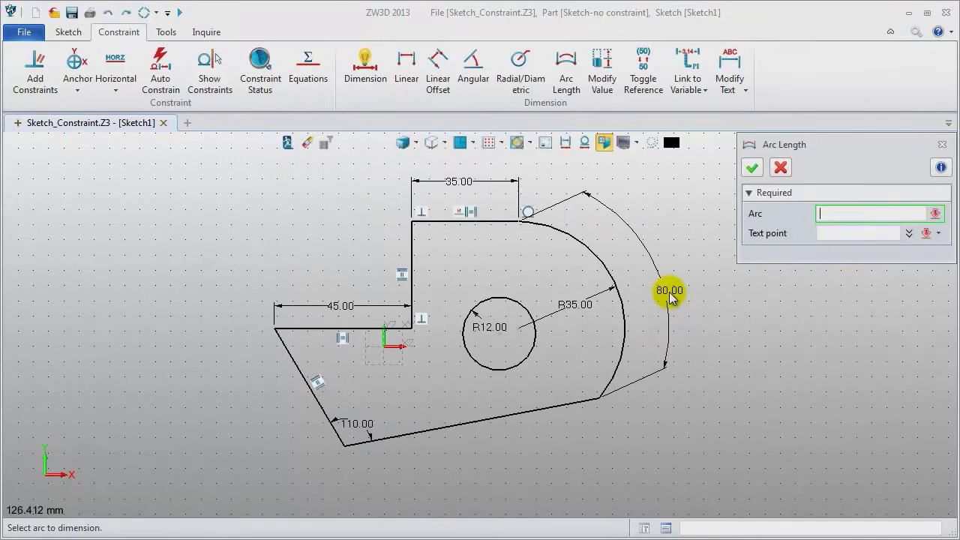
pyautogui.click(616, 378)
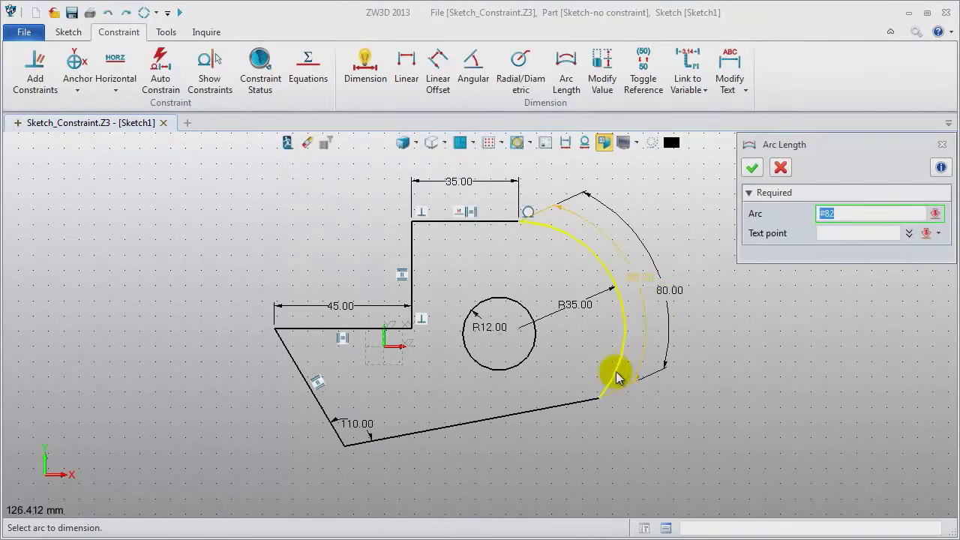
pyautogui.click(942, 144)
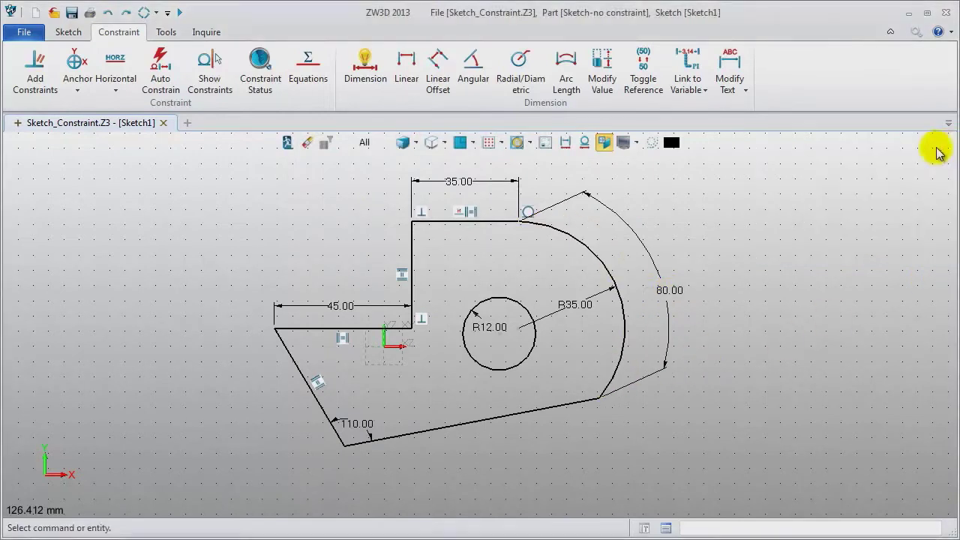
# - Constrain the long lower line tangent to the large arc
pyautogui.click(34, 69)
pyautogui.click(499, 415)
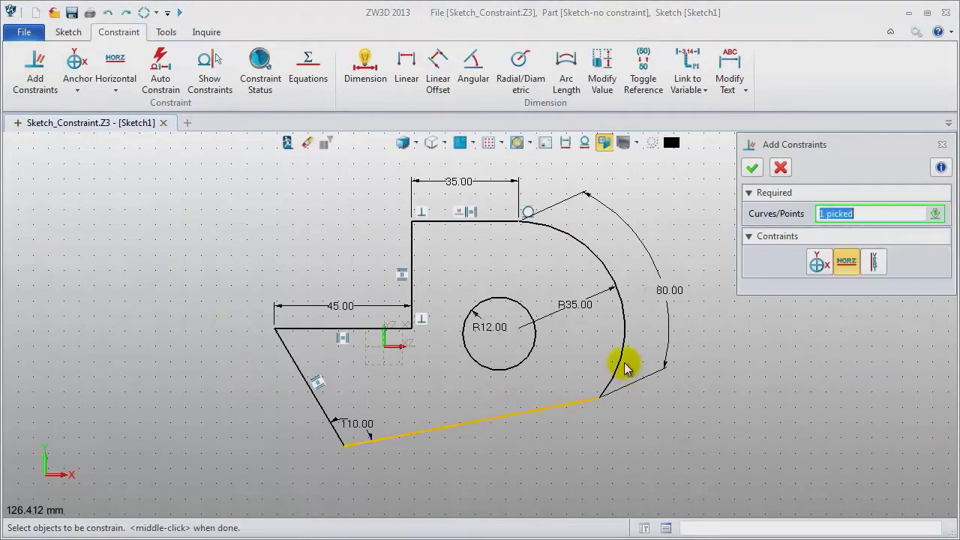
pyautogui.click(617, 366)
pyautogui.middleClick(747, 383)
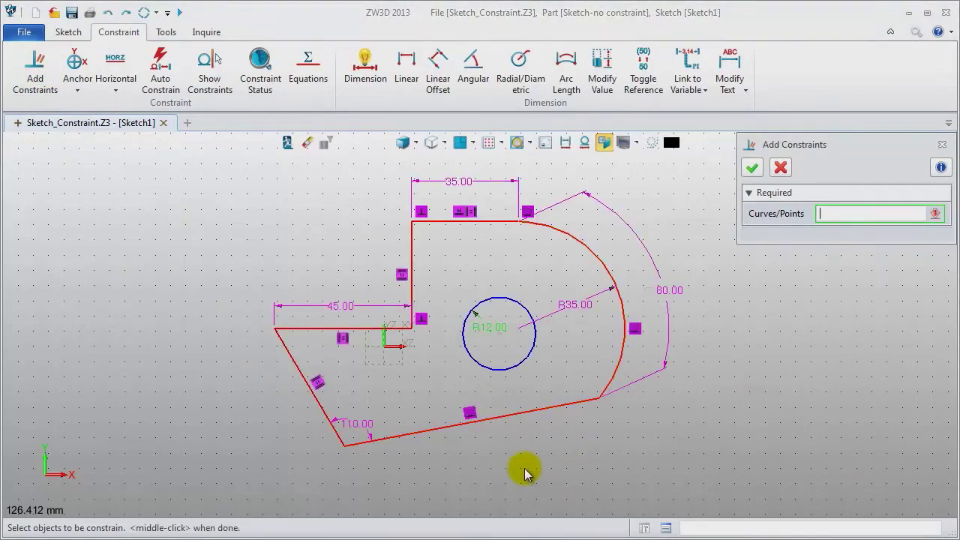
pyautogui.click(941, 144)
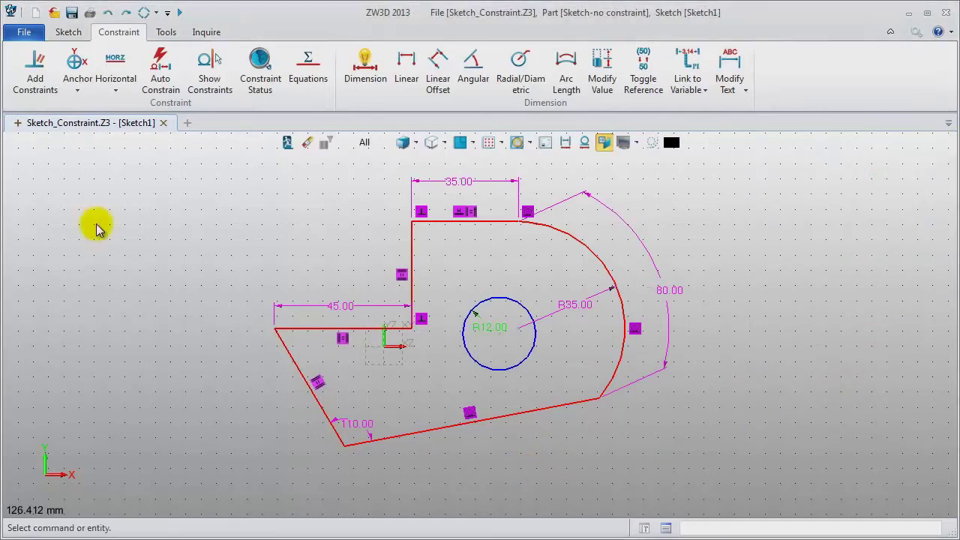
# - Exit the sketch without regenerating it and reopen it for editing from the part
pyautogui.click(288, 144)
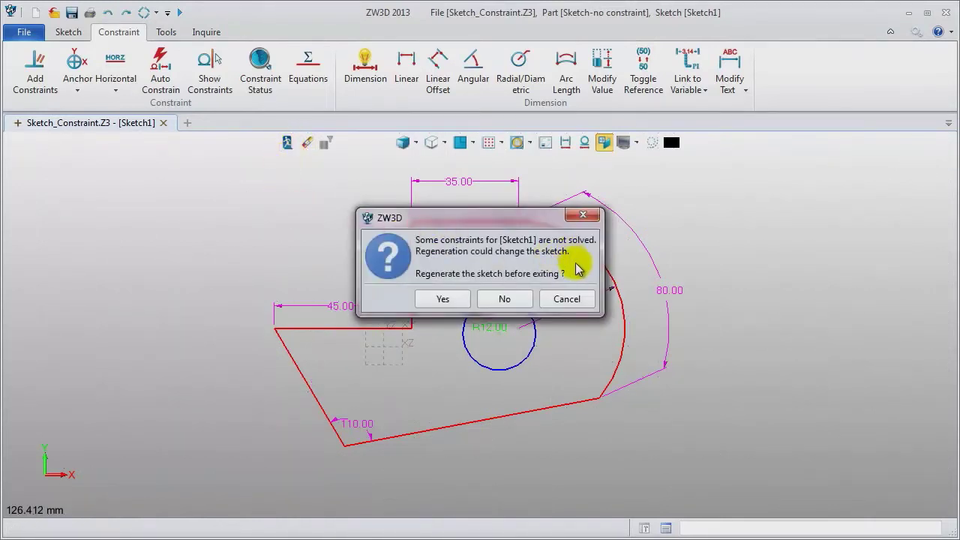
pyautogui.click(504, 299)
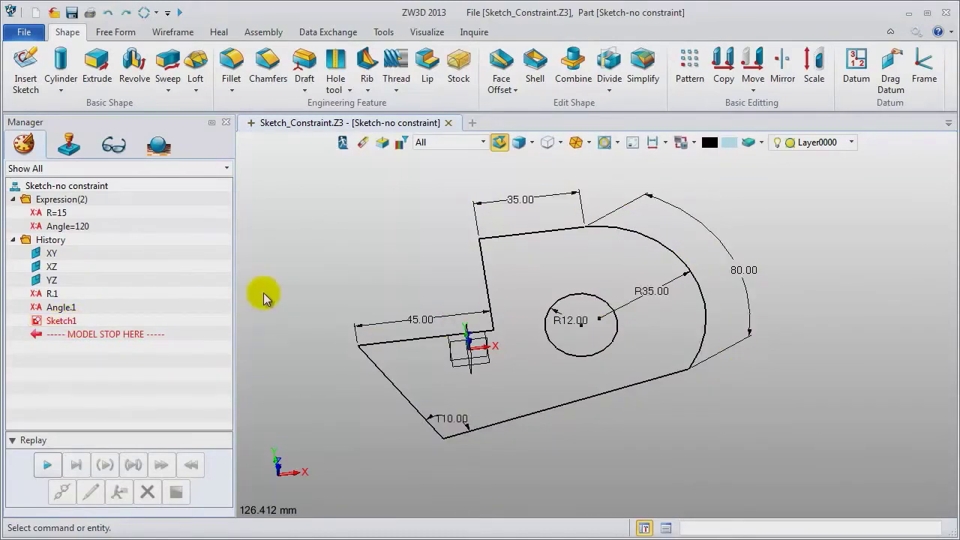
pyautogui.rightClick(323, 184)
pyautogui.click(332, 175)
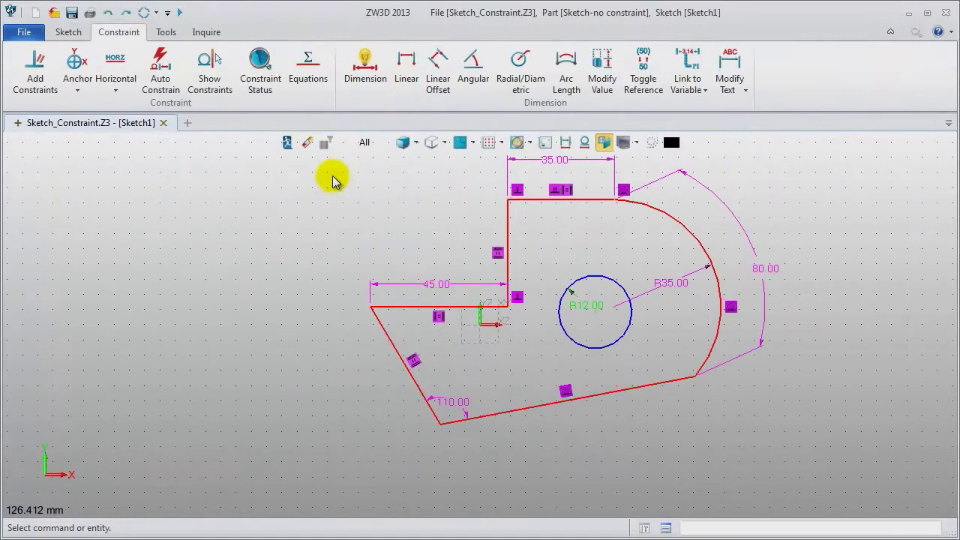
# - Inspect the constraint status, list the unsolved items, and highlight the lower line's tangency, the lower-left equal-length constraint and the arc length dimension
pyautogui.click(258, 75)
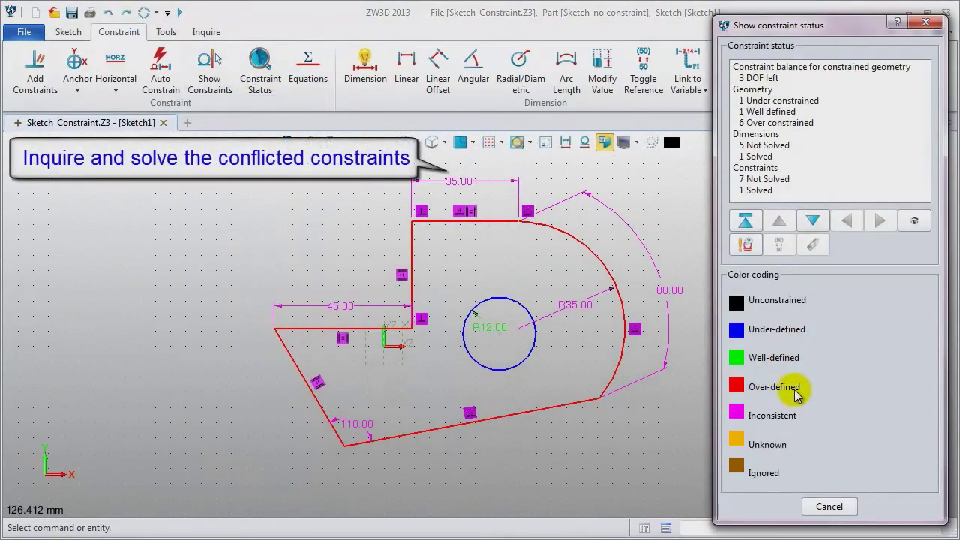
pyautogui.click(750, 248)
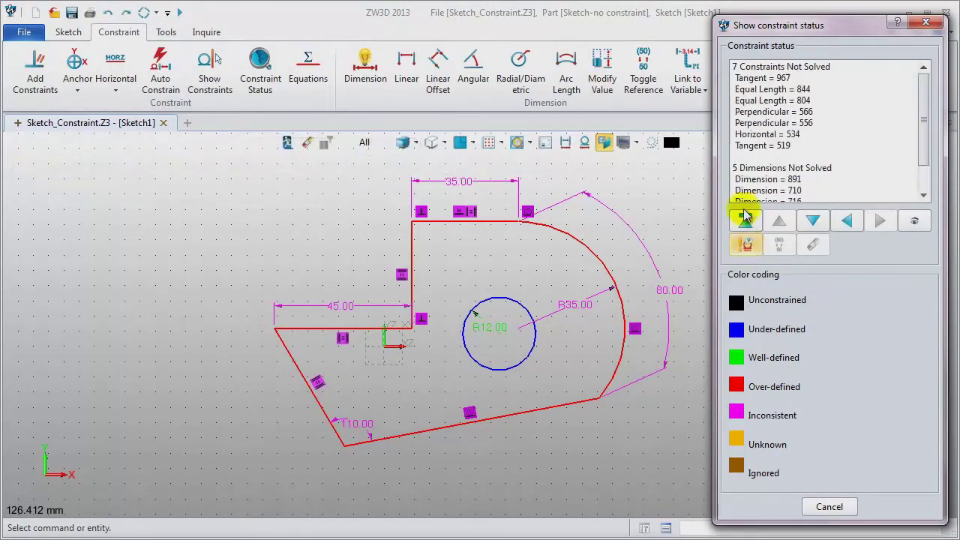
pyautogui.click(742, 79)
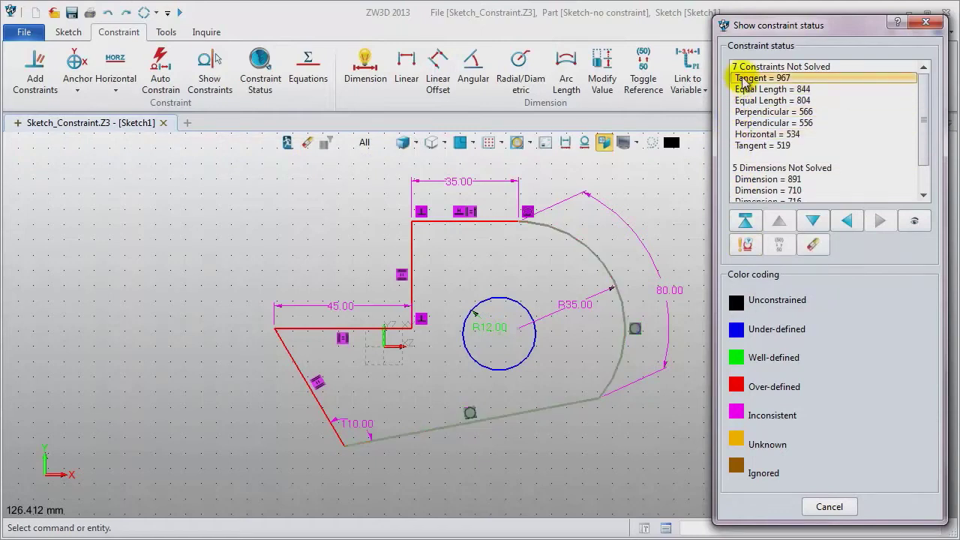
pyautogui.click(753, 90)
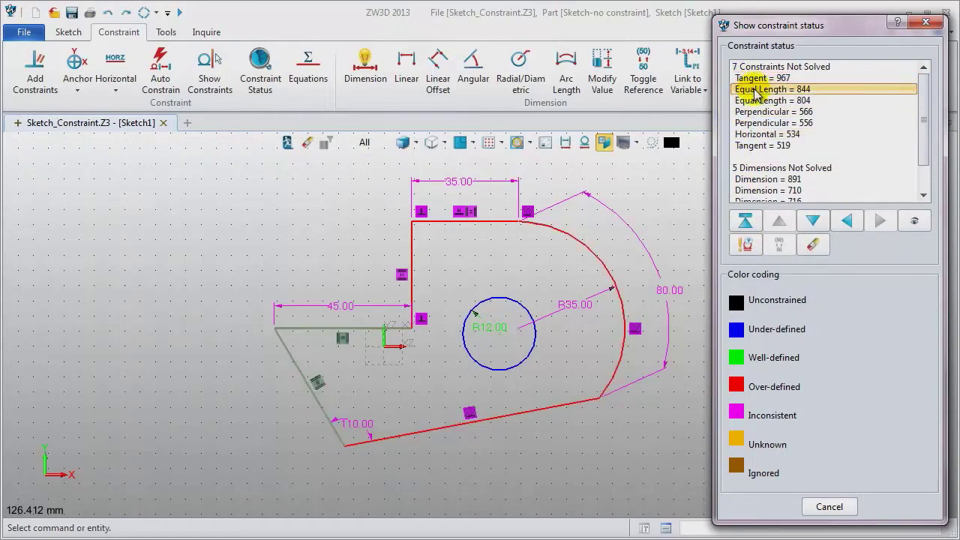
pyautogui.click(747, 180)
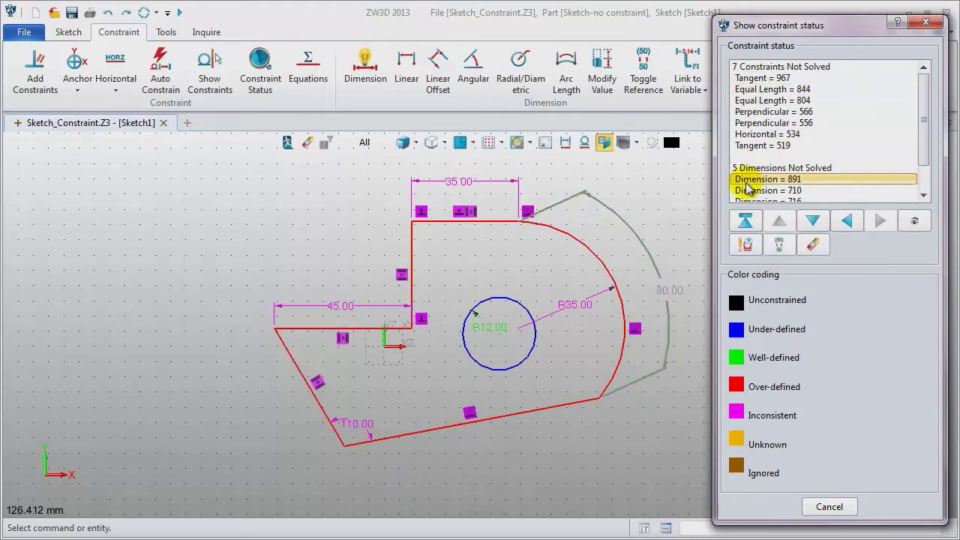
# - Turn the conflicting 80.00 arc-length dimension into a reference dimension and reposition the large arc's R35 radius dimension
pyautogui.scroll(-1, 748, 187)
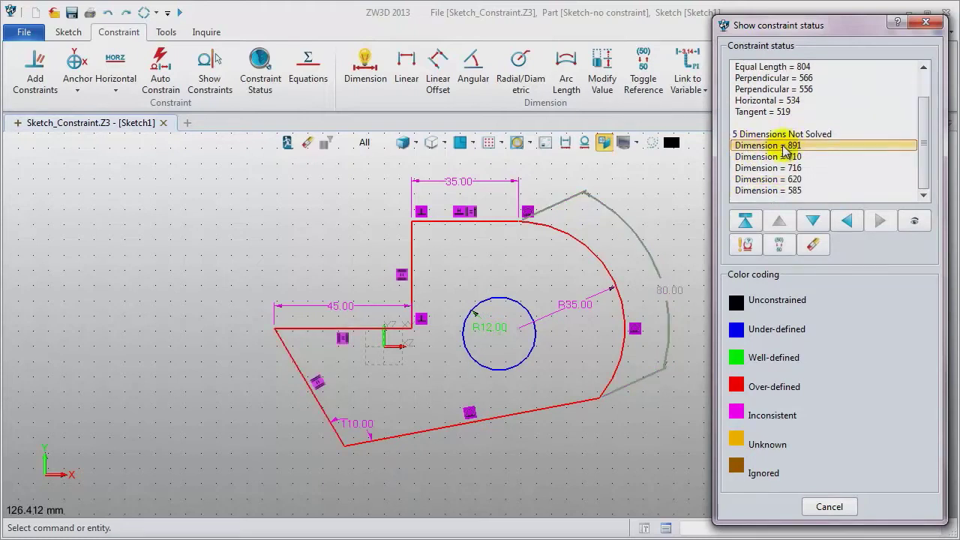
pyautogui.click(780, 257)
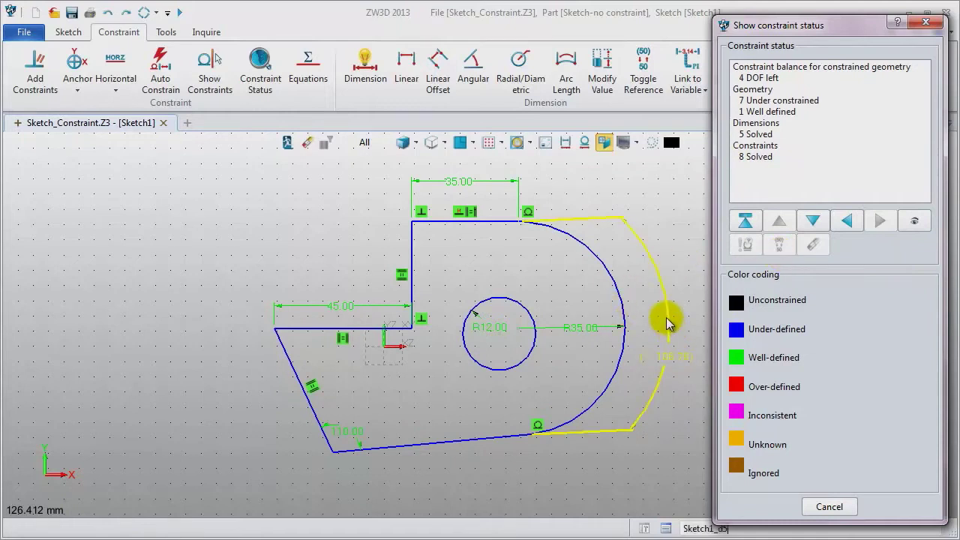
pyautogui.click(926, 23)
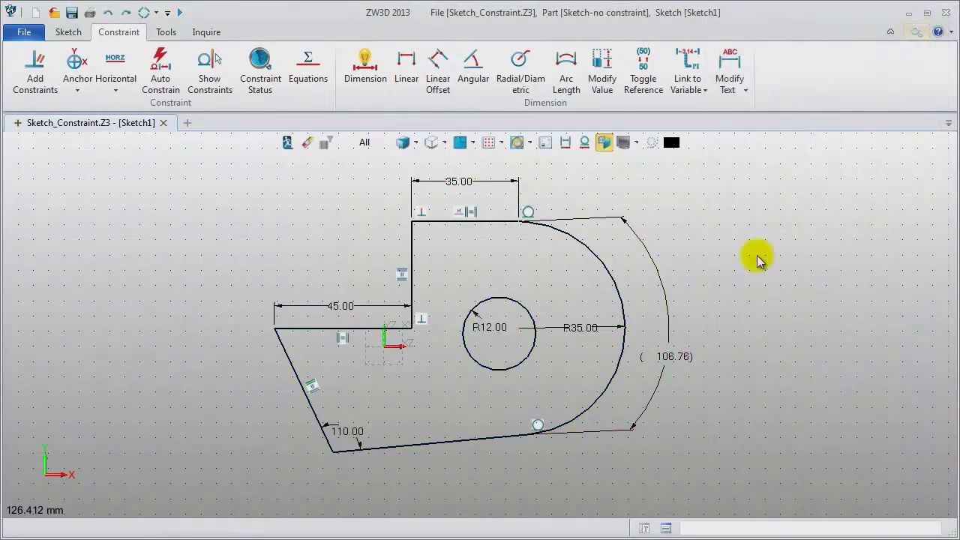
pyautogui.click(597, 318)
pyautogui.click(566, 286)
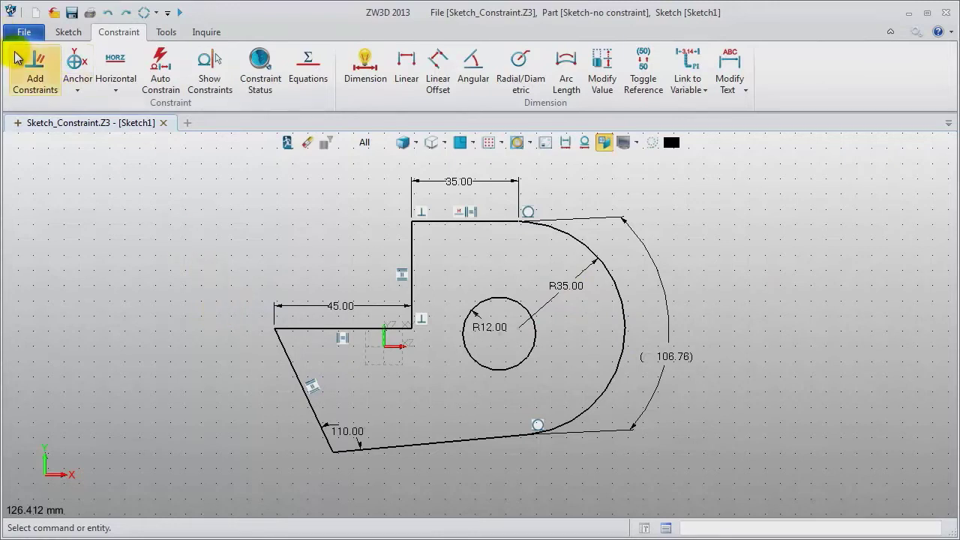
# - Add a concentric constraint between the inner circle and the large outer arc
pyautogui.click(34, 74)
pyautogui.click(501, 304)
pyautogui.click(625, 321)
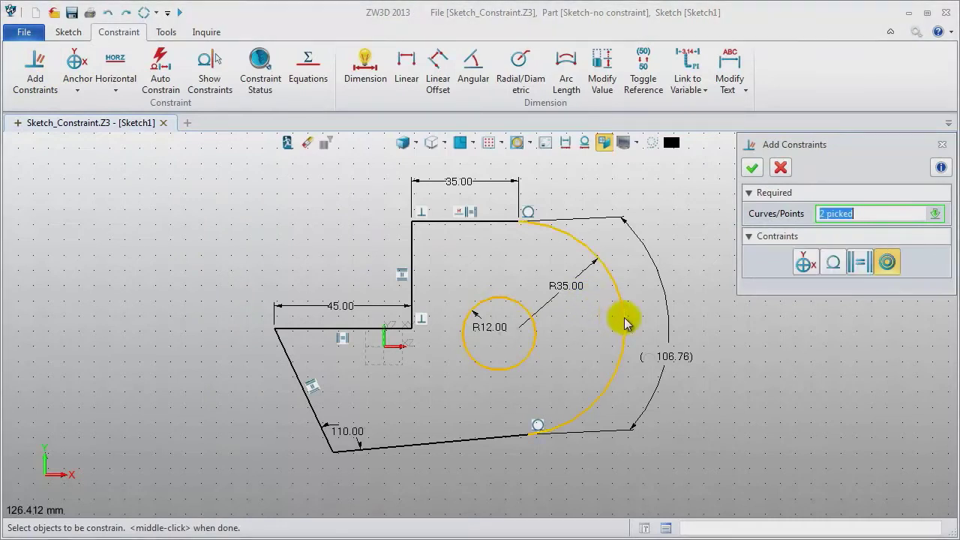
pyautogui.middleClick(823, 368)
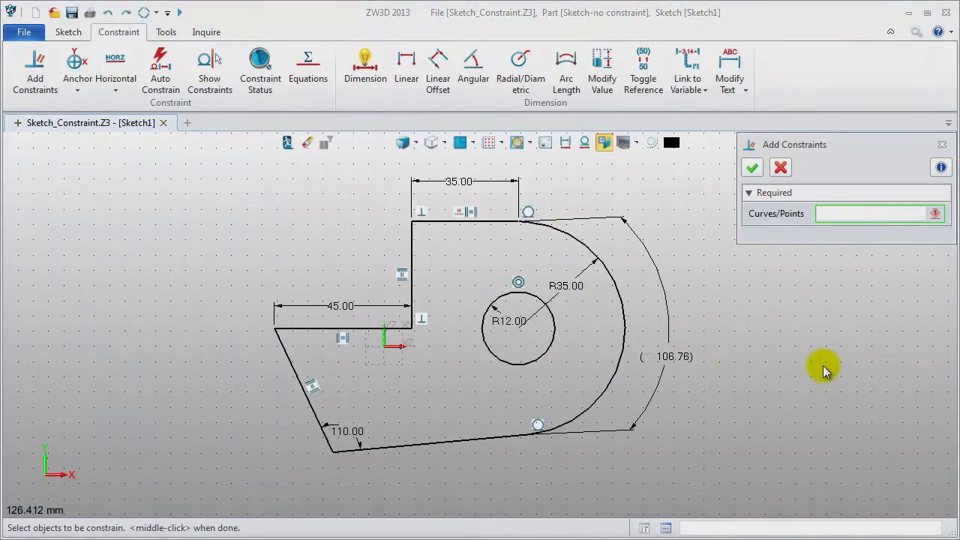
# - Constrain the circle's centre point to align horizontally with the sketch origin
pyautogui.click(517, 325)
pyautogui.click(387, 352)
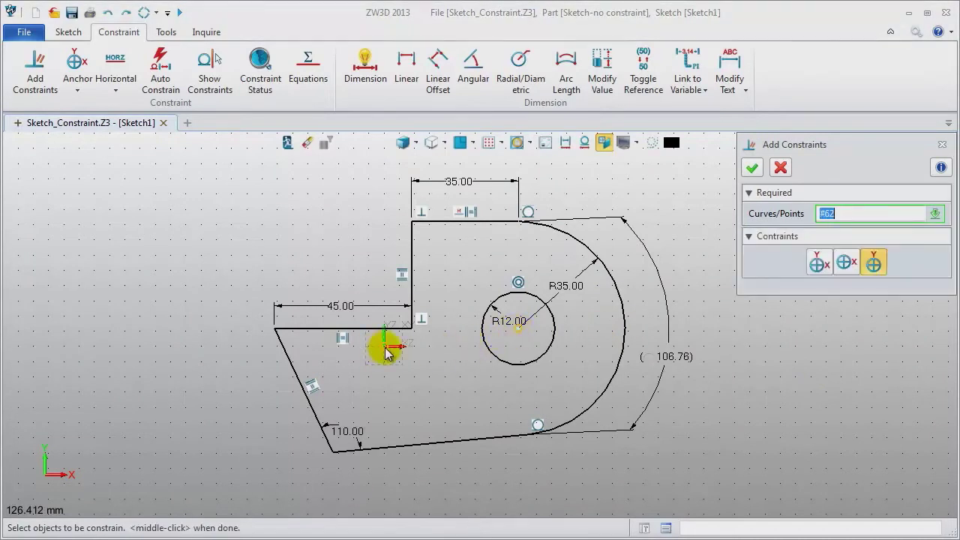
pyautogui.click(385, 351)
pyautogui.middleClick(926, 389)
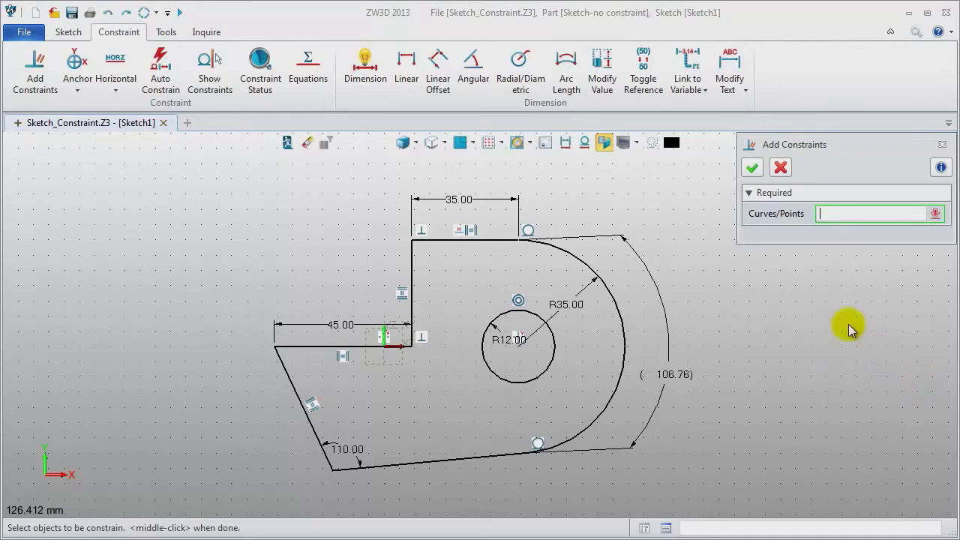
# - Dimension the horizontal distance from the circle's centre to the origin as 40 mm and check the sketch's constraint status
pyautogui.click(377, 88)
pyautogui.click(510, 352)
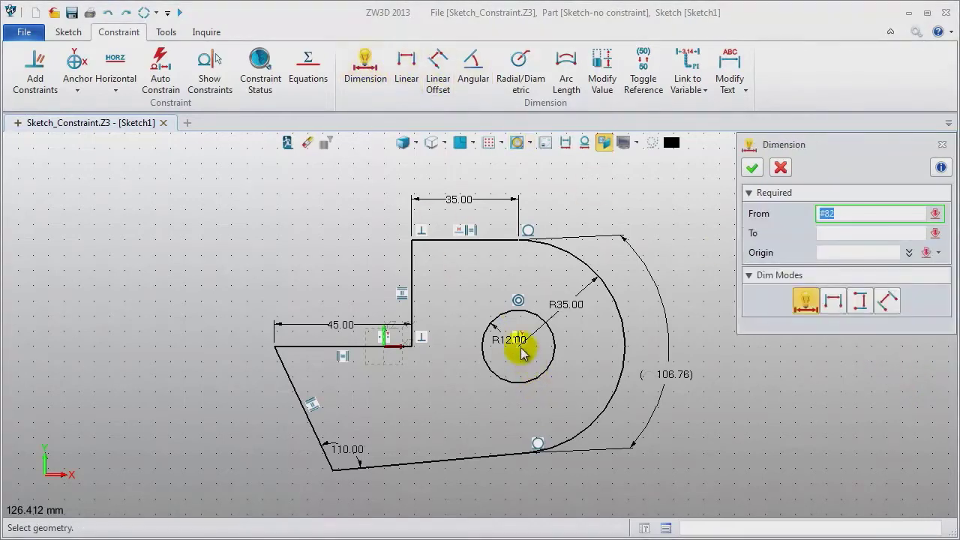
pyautogui.click(382, 350)
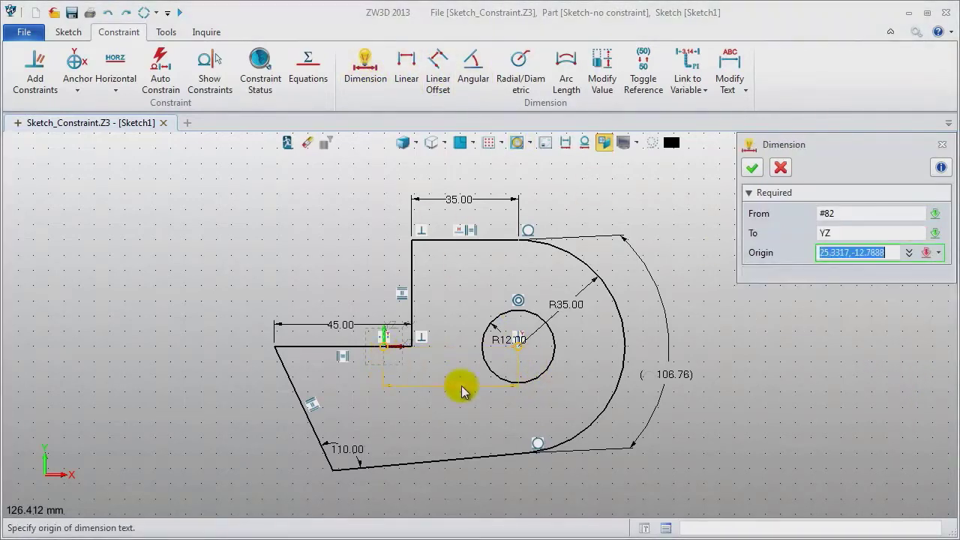
pyautogui.click(450, 389)
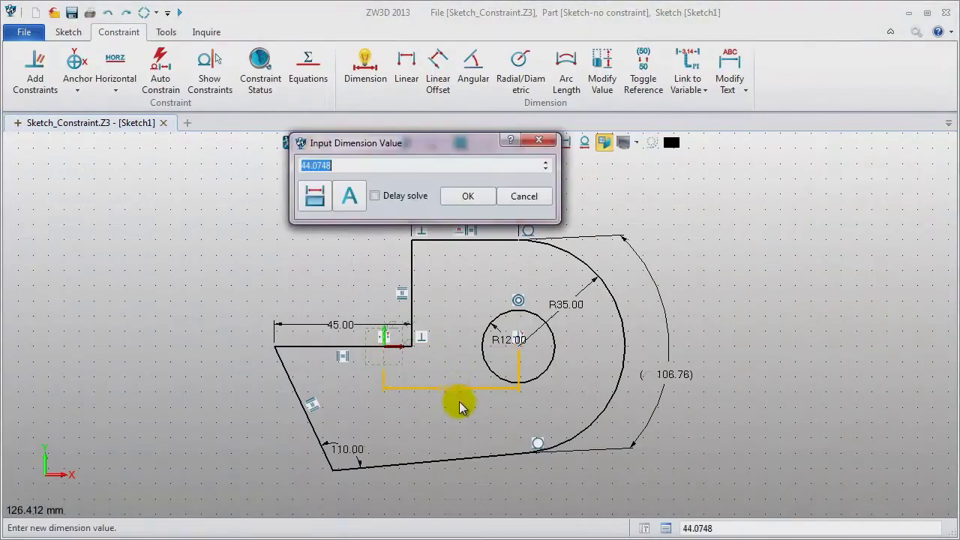
pyautogui.write('40')
pyautogui.press('Return')
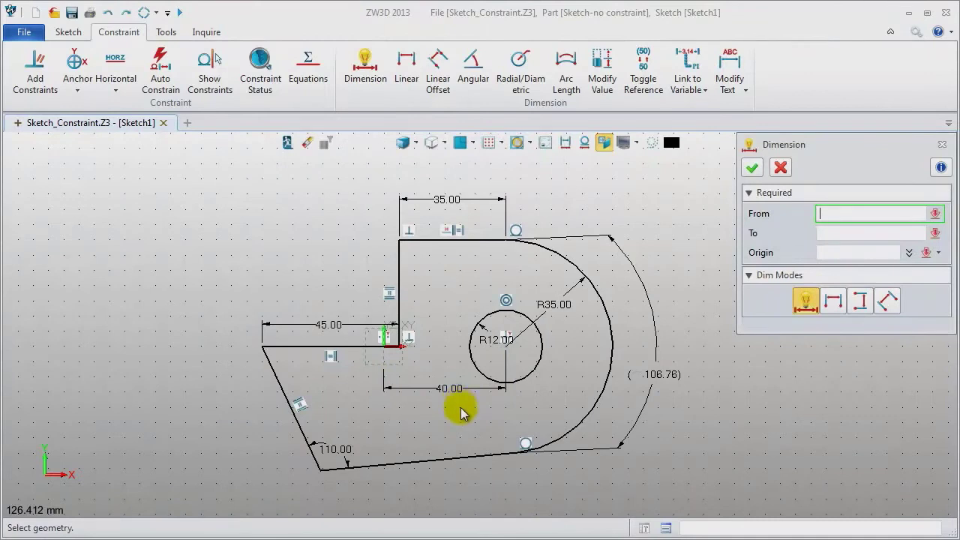
pyautogui.click(942, 144)
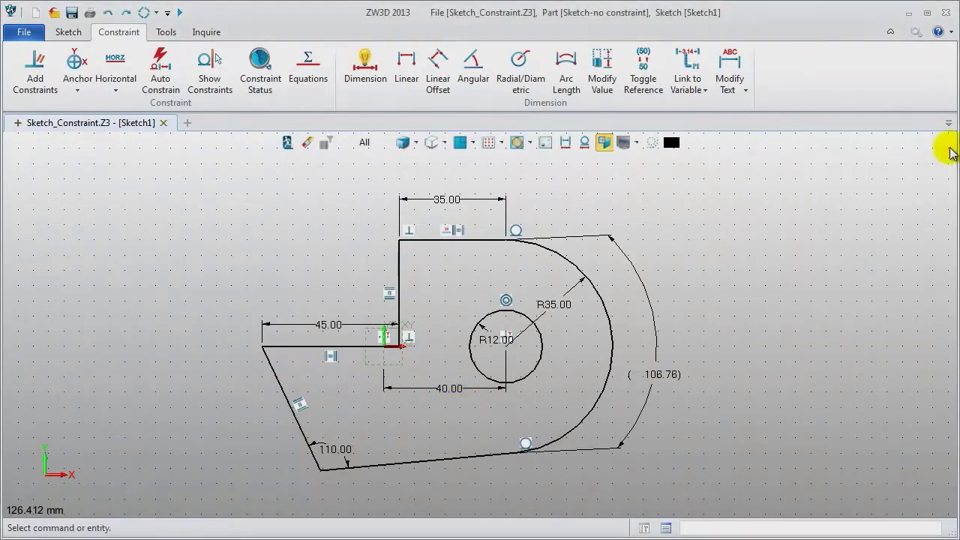
pyautogui.click(260, 71)
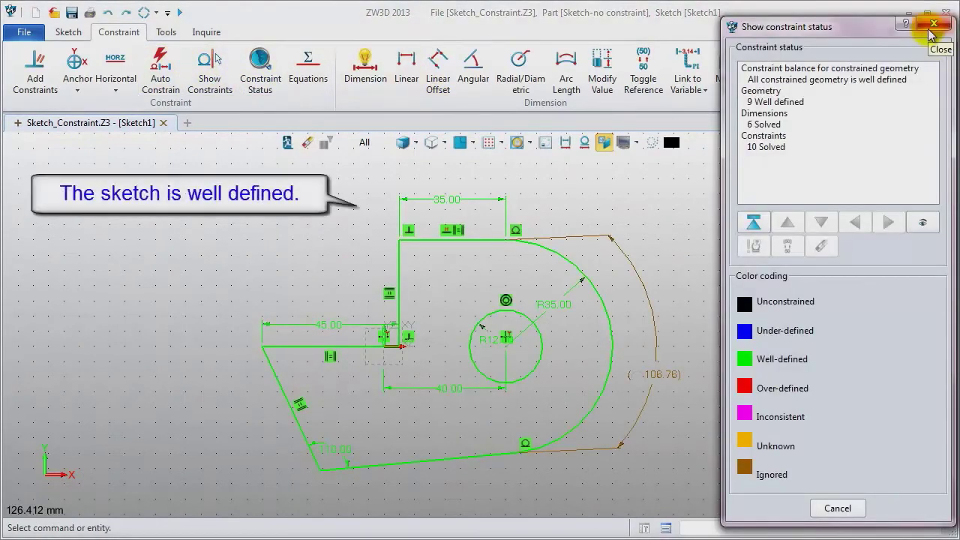
pyautogui.click(930, 28)
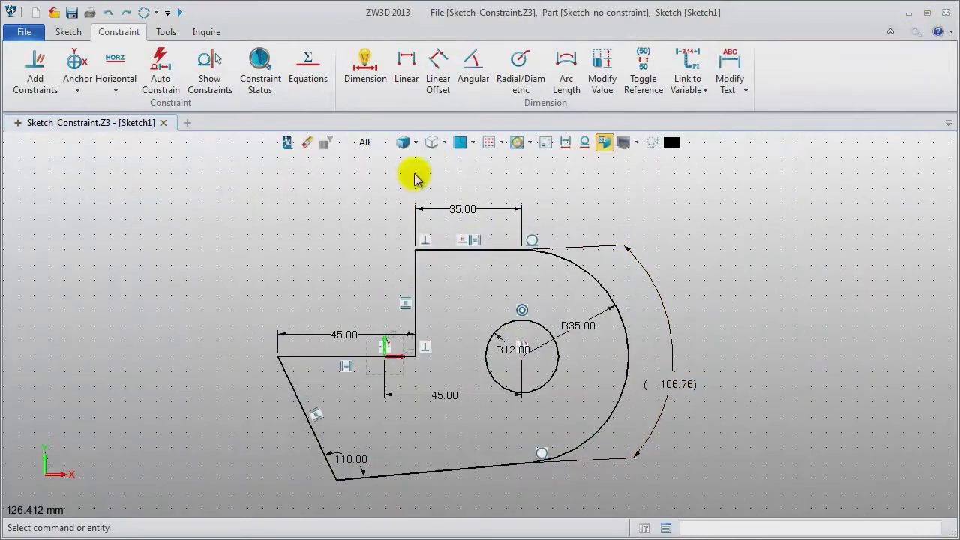
# - Exit the sketch to review the part's R and Angle variables, and return to editing Sketch1
pyautogui.click(284, 142)
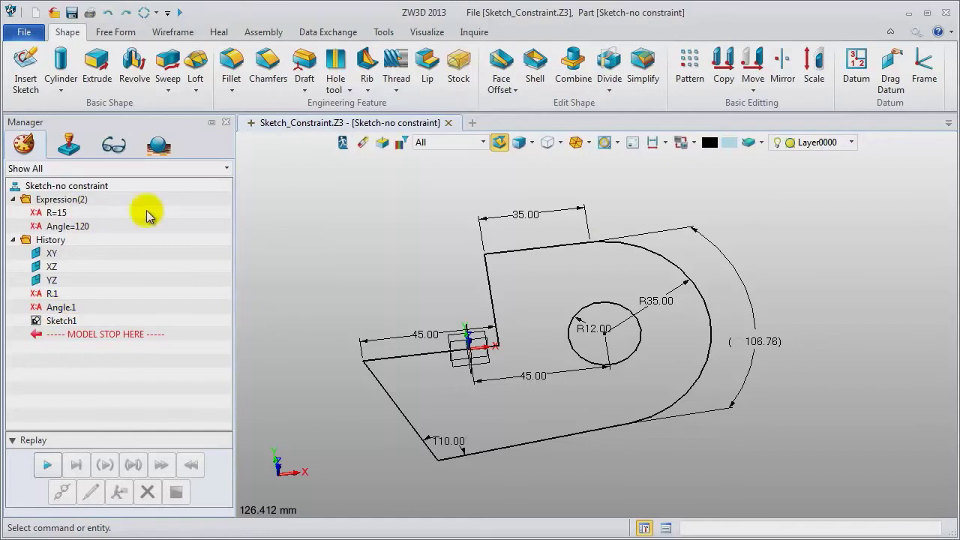
pyautogui.rightClick(299, 191)
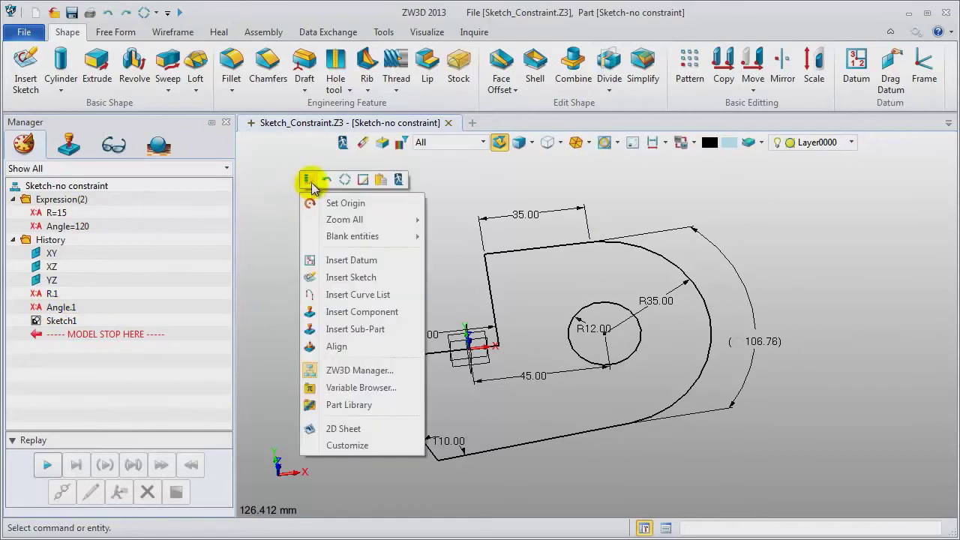
pyautogui.click(311, 183)
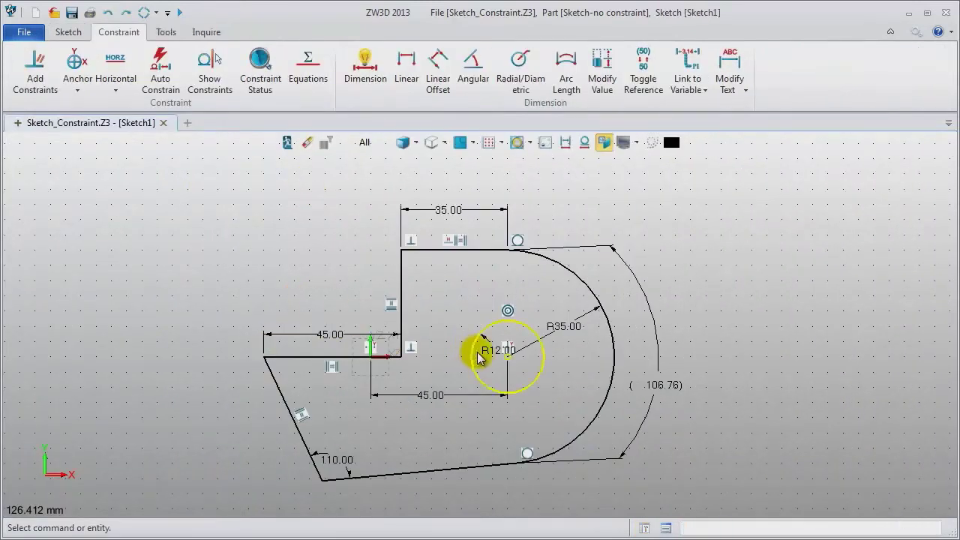
# - Link the inner circle's radius dimension to the variable R of the Sketch-no constraint part
pyautogui.doubleClick(480, 357)
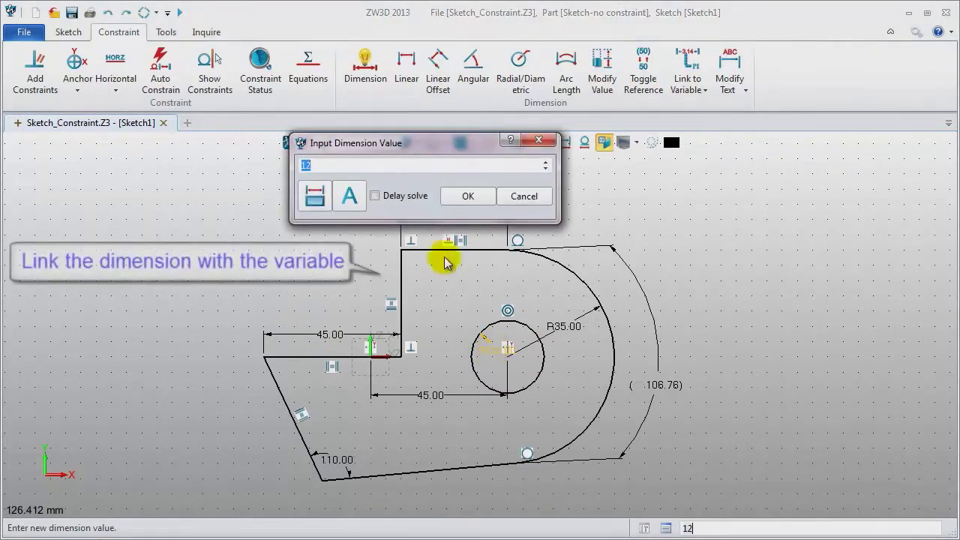
pyautogui.click(351, 195)
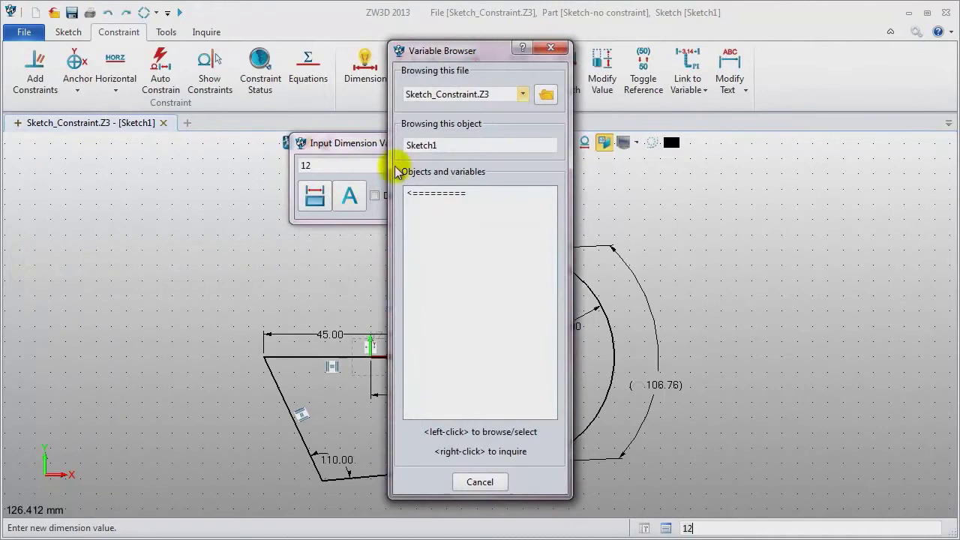
pyautogui.moveTo(484, 50); pyautogui.dragTo(858, 62)
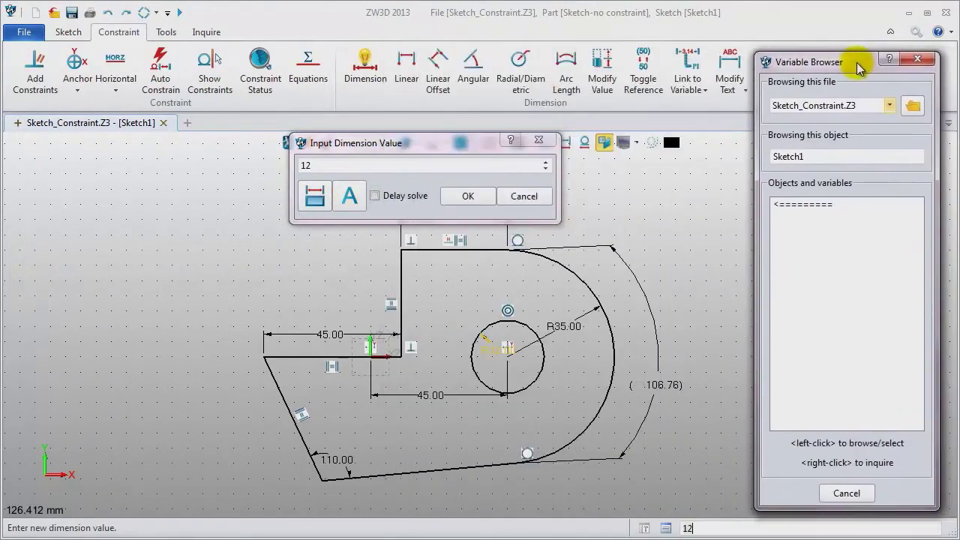
pyautogui.click(817, 204)
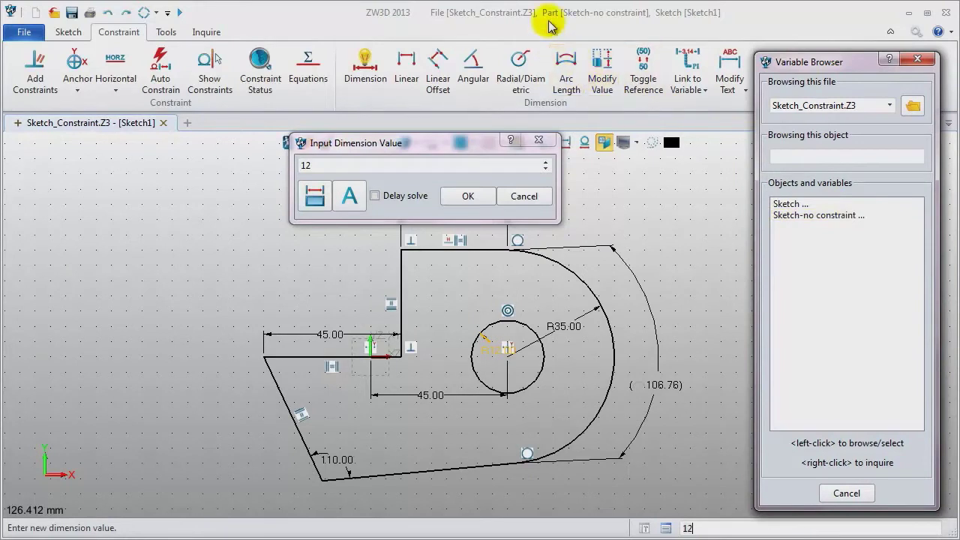
pyautogui.click(824, 216)
pyautogui.click(795, 227)
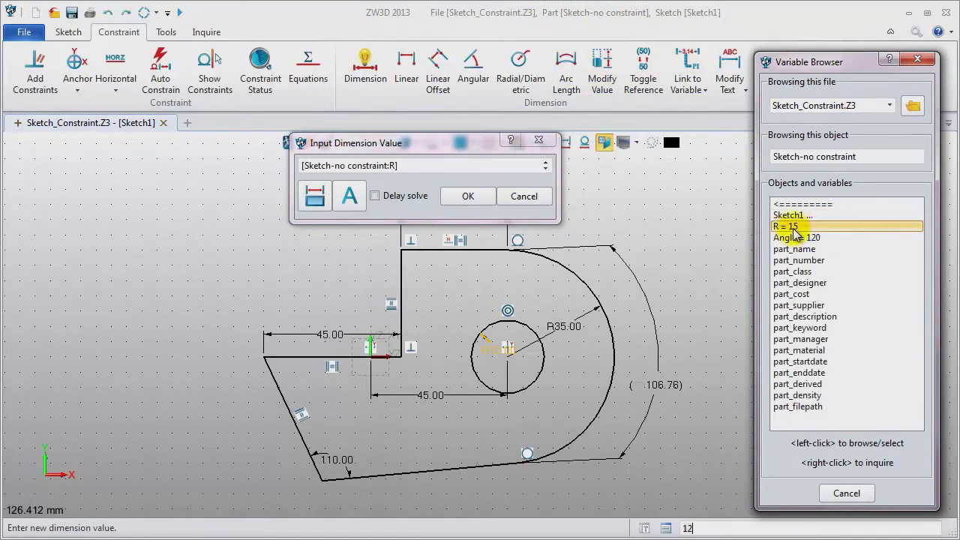
pyautogui.click(477, 199)
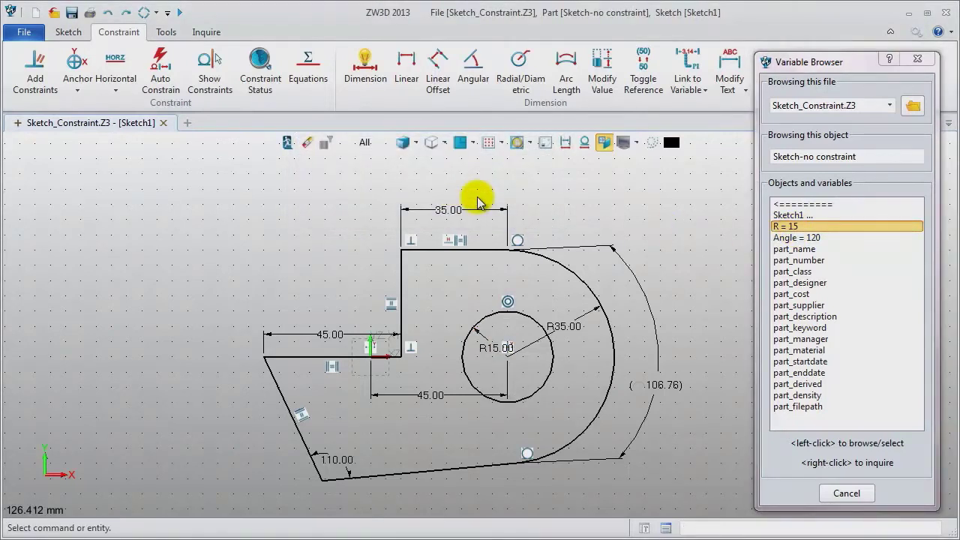
# - Link the 110-degree angle dimension at the lower corner to the part's Angle variable and close the Variable Browser
pyautogui.doubleClick(347, 464)
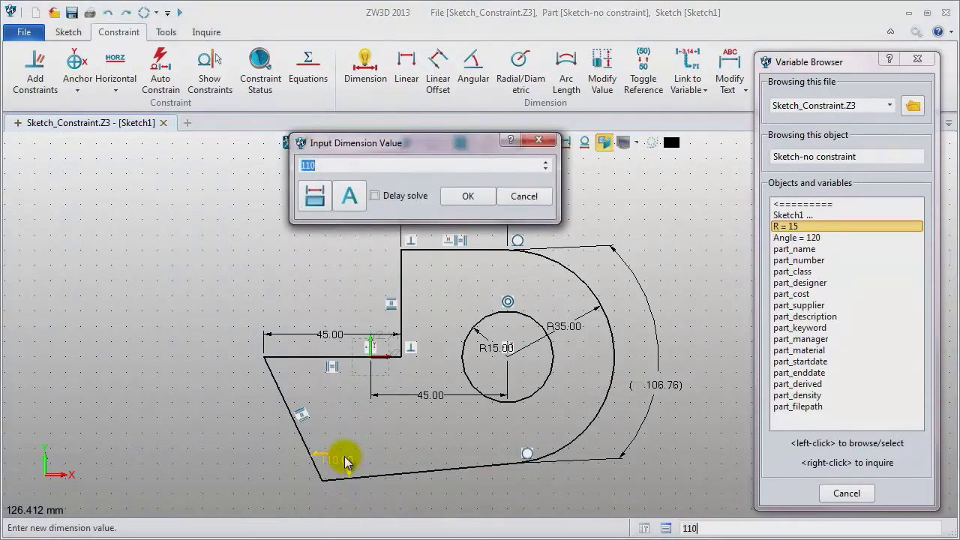
pyautogui.click(351, 204)
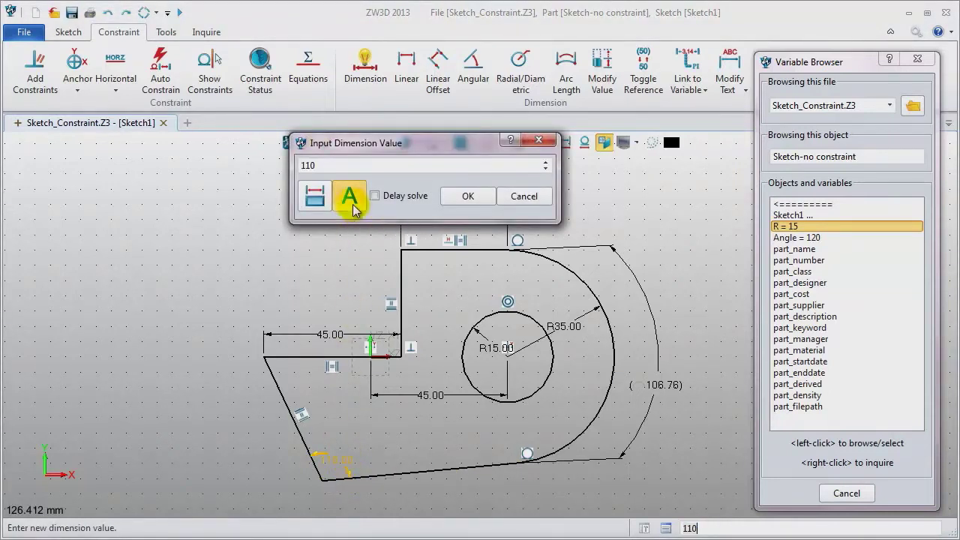
pyautogui.click(797, 237)
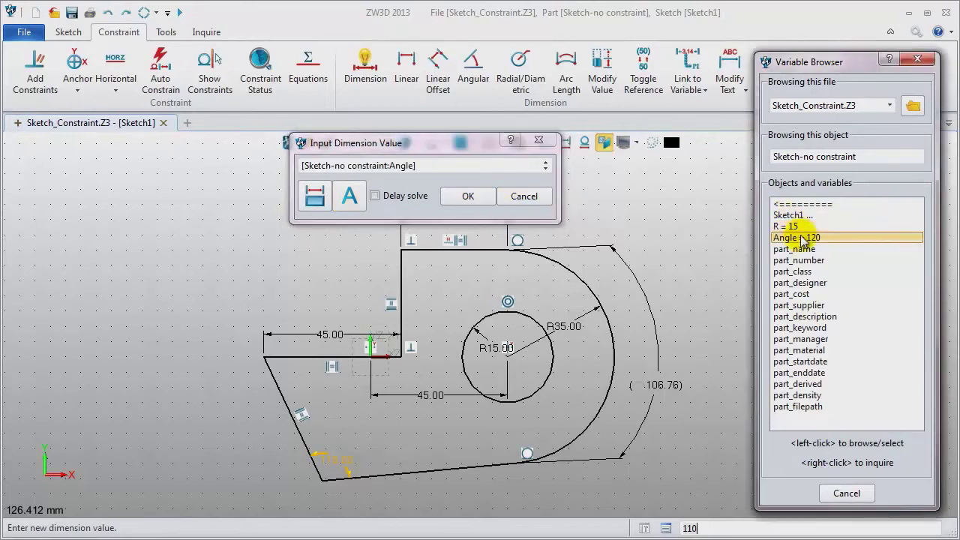
pyautogui.click(465, 197)
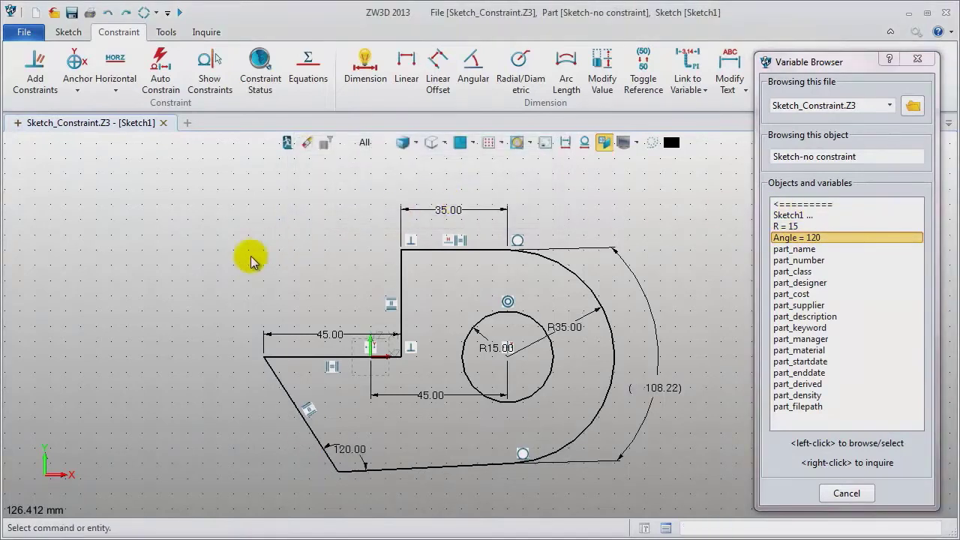
pyautogui.click(917, 58)
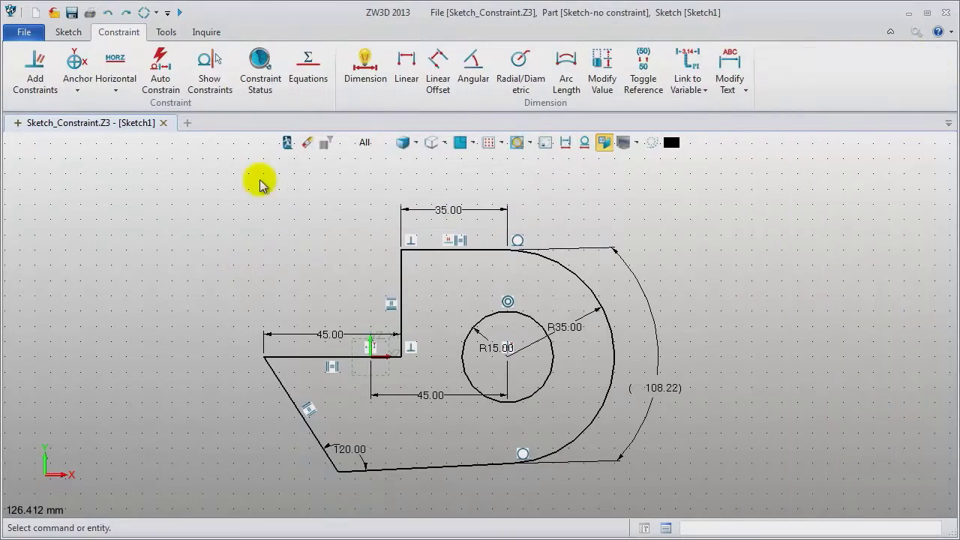
# - Exit the sketch and redefine the part variable R with the expression 20
pyautogui.click(287, 143)
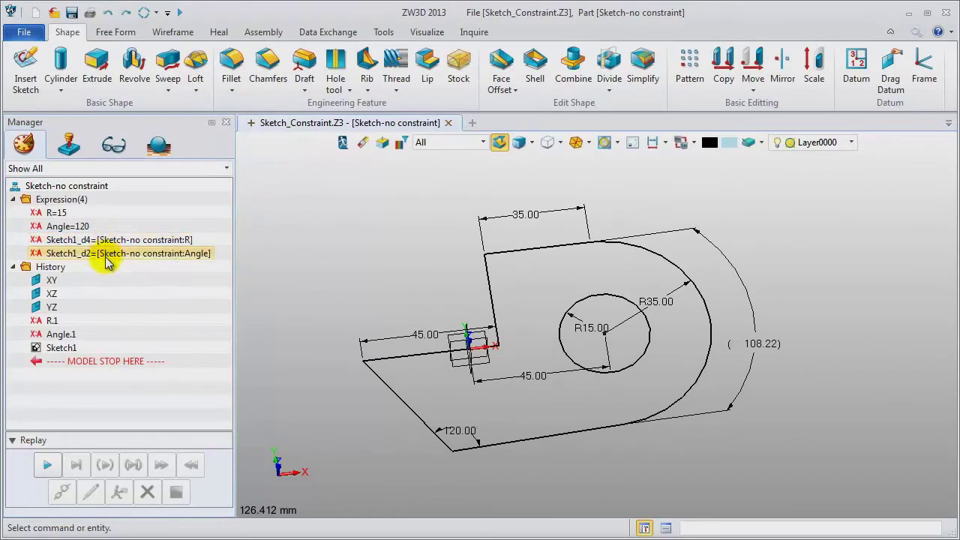
pyautogui.rightClick(54, 321)
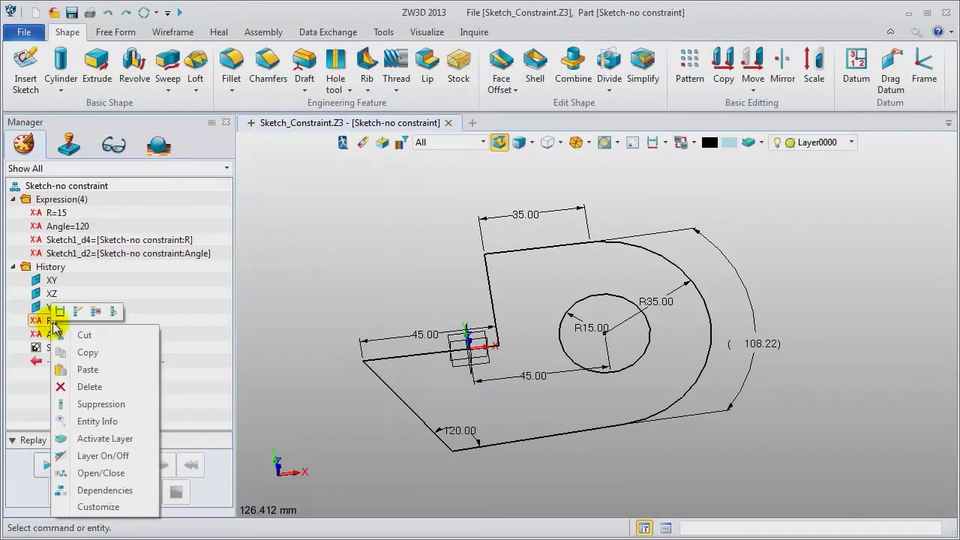
pyautogui.click(78, 312)
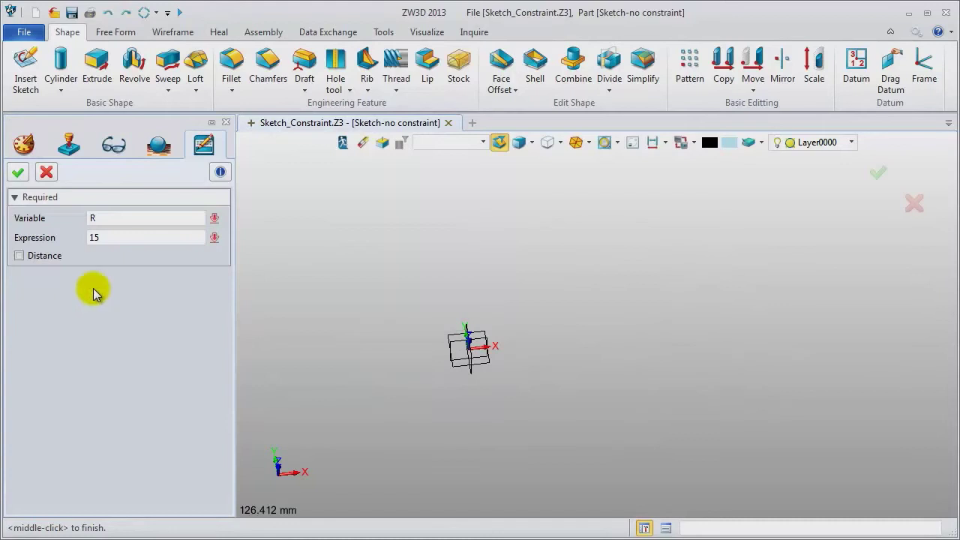
pyautogui.click(89, 236)
pyautogui.moveTo(129, 239); pyautogui.dragTo(57, 221)
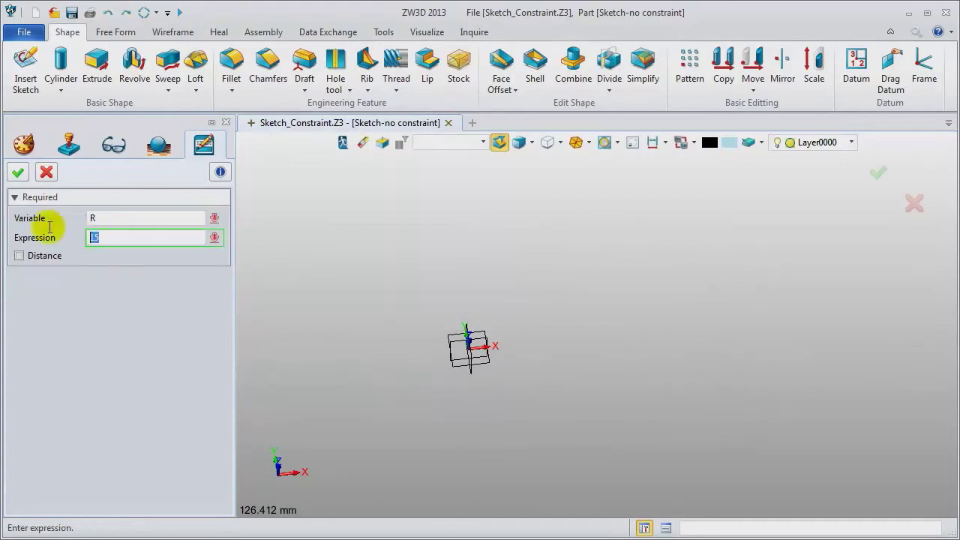
pyautogui.press('Return')
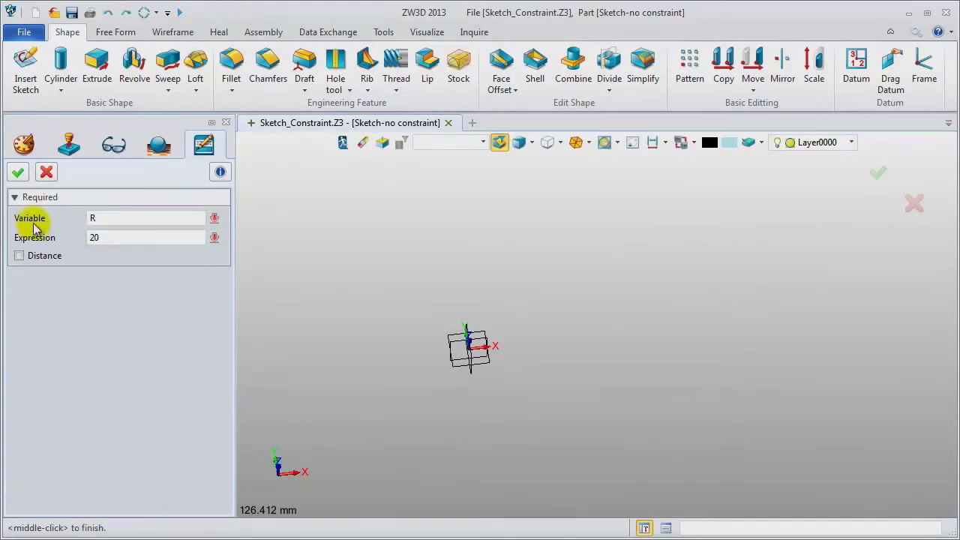
pyautogui.click(19, 171)
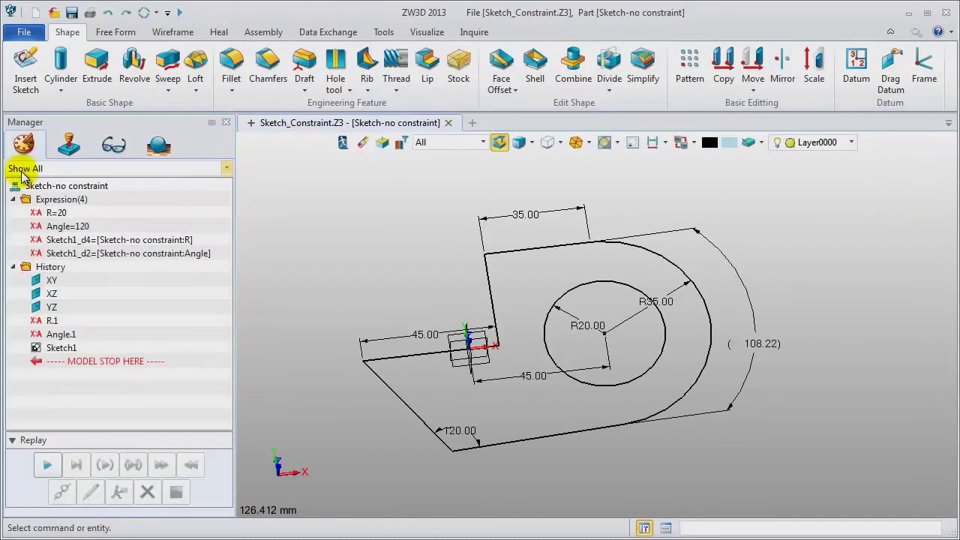
# - Redefine the part variable Angle with the expression 125
pyautogui.moveTo(823, 434); pyautogui.dragTo(842, 443, button='right')
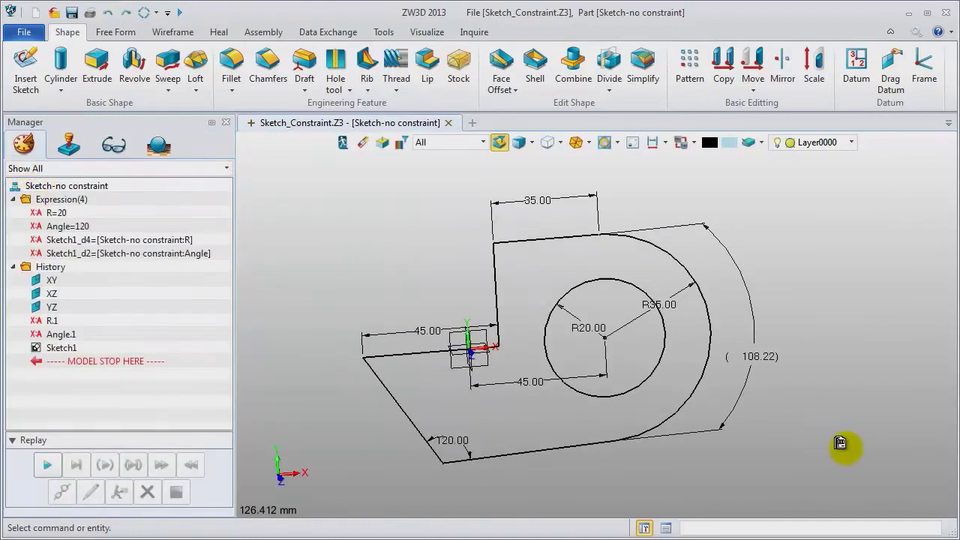
pyautogui.rightClick(57, 335)
pyautogui.click(82, 317)
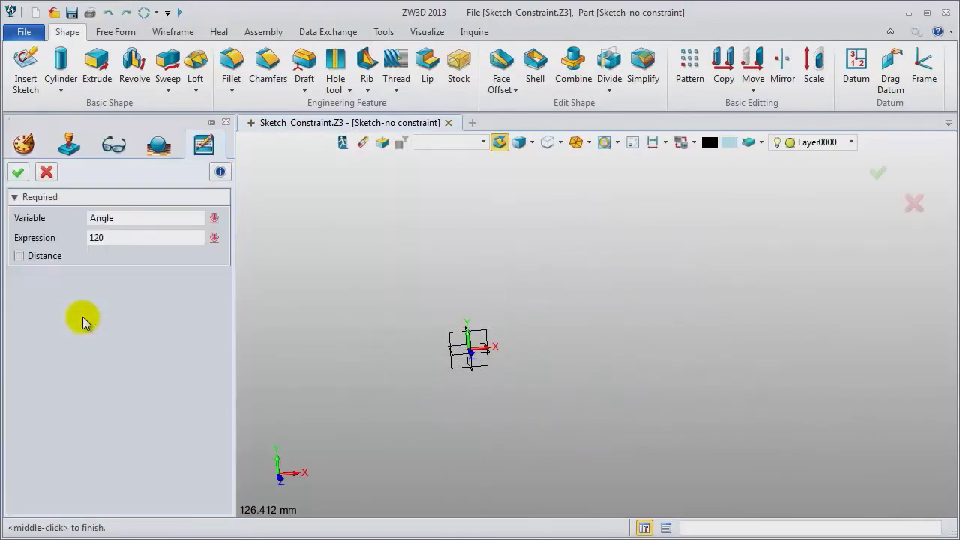
pyautogui.doubleClick(99, 237)
pyautogui.click(102, 238)
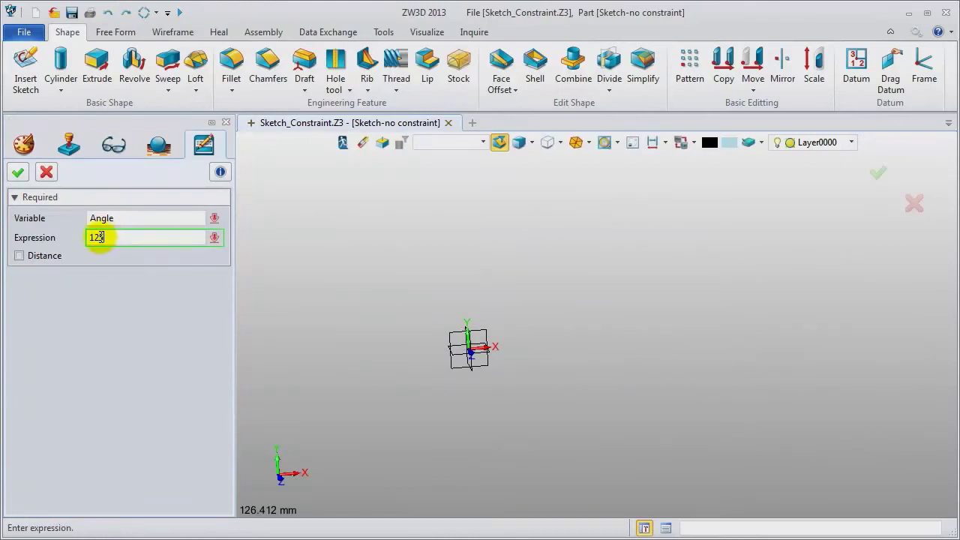
pyautogui.click(18, 171)
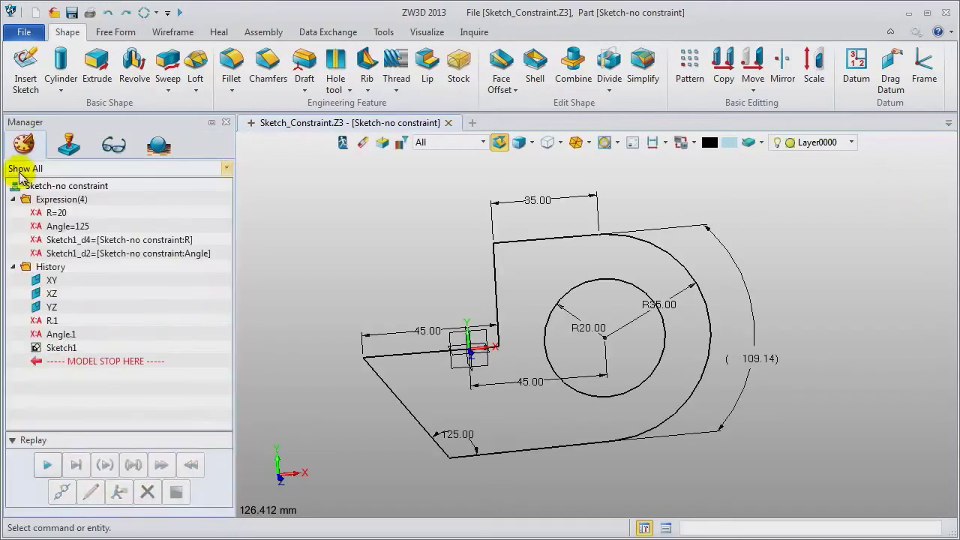
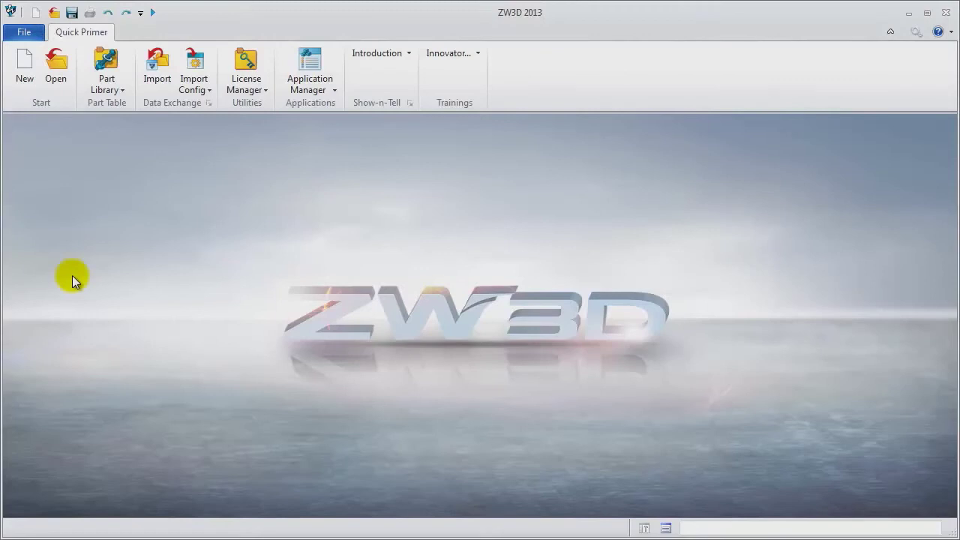
# - Create a new Part/Assembly file named Sketch skill with the default template
pyautogui.click(26, 66)
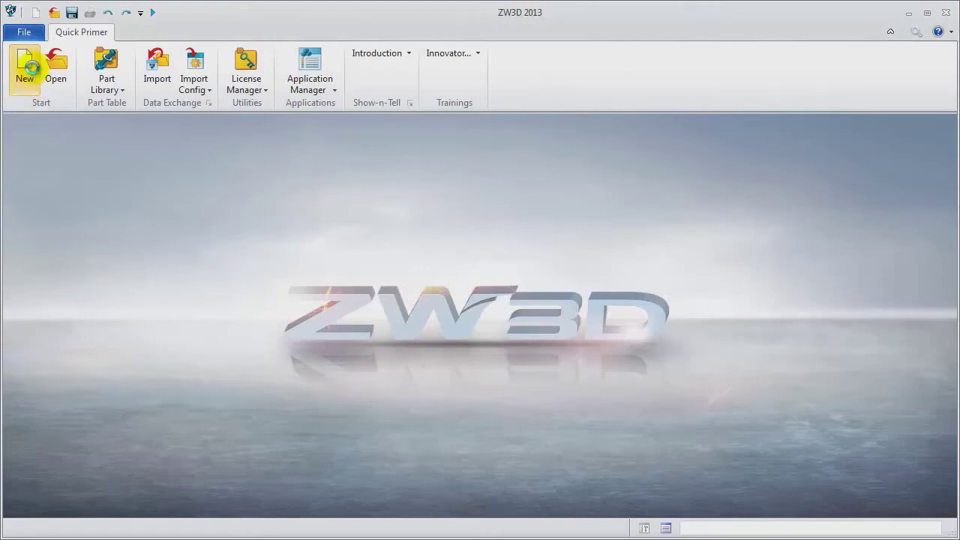
pyautogui.write('Sketch skill')
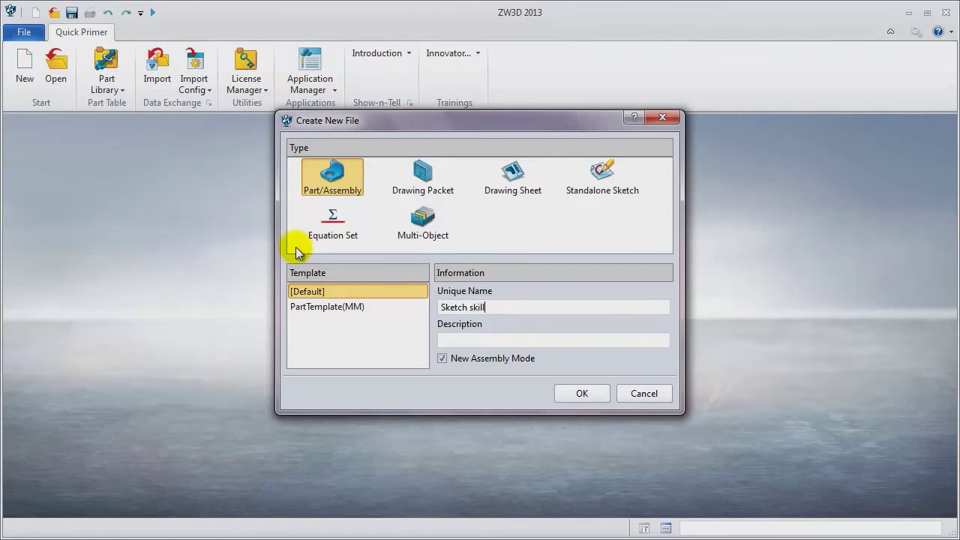
pyautogui.press('Return')
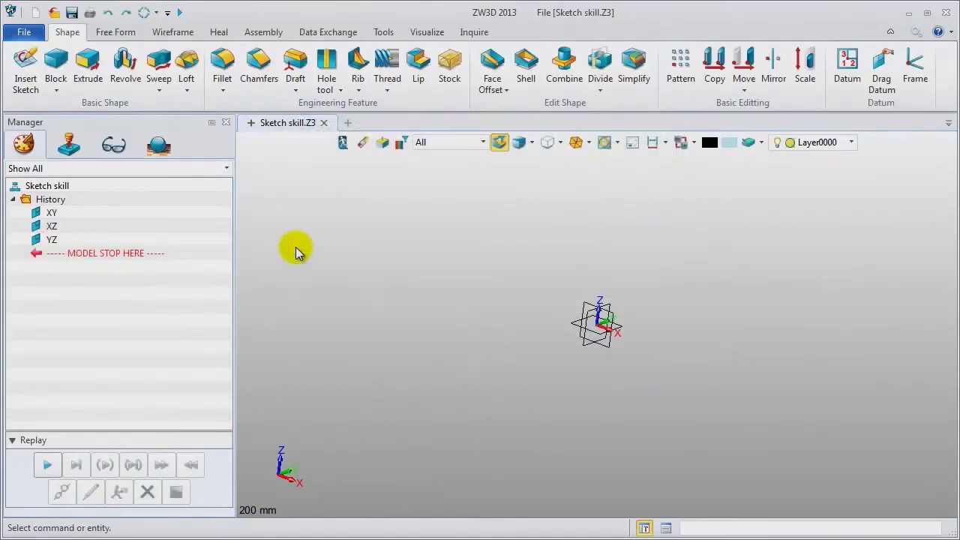
# - Lay out a block from two opposite corner points starting near the origin, about 110 by 89 by 23 mm
pyautogui.click(57, 81)
pyautogui.click(86, 114)
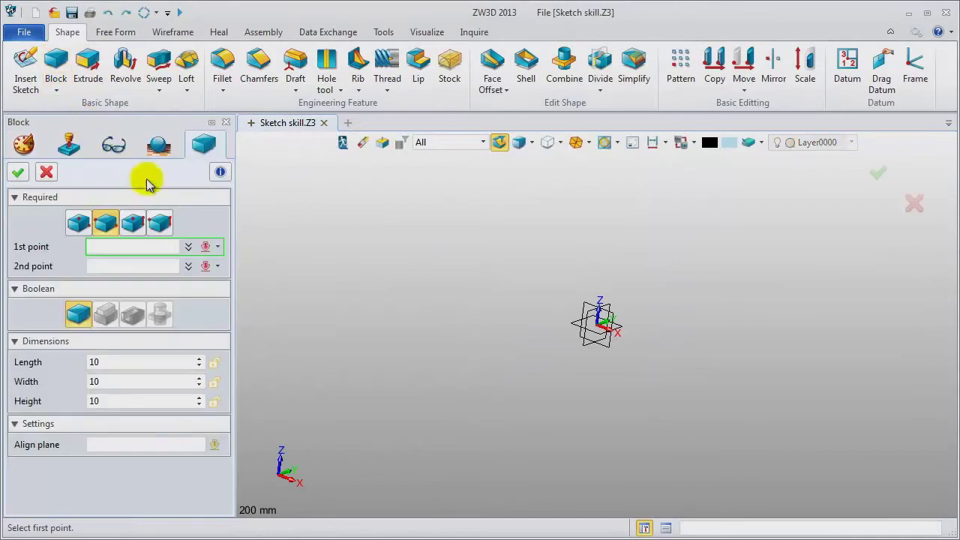
pyautogui.click(602, 335)
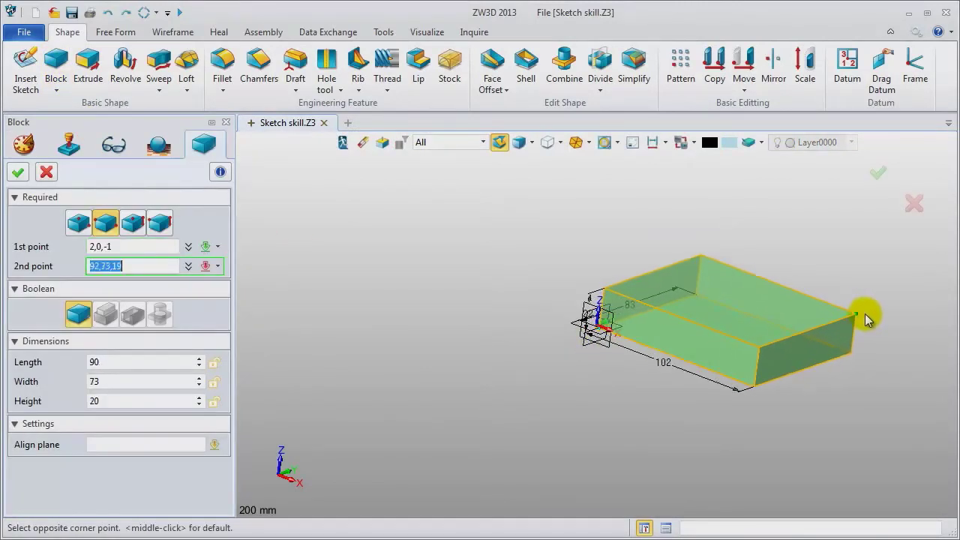
pyautogui.click(877, 313)
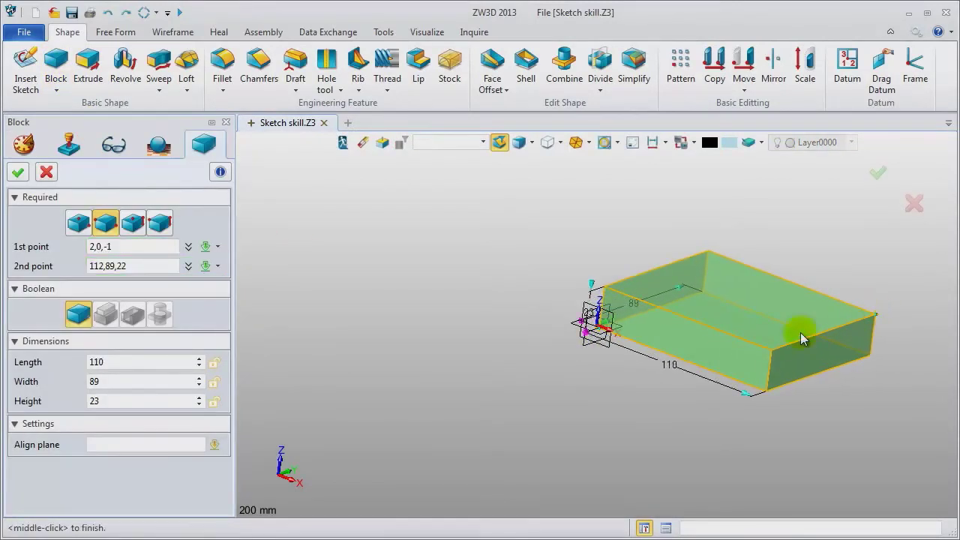
# - Set the block's length to 800 mm and width to 400 mm, and finish the block
pyautogui.doubleClick(669, 367)
pyautogui.write('8')
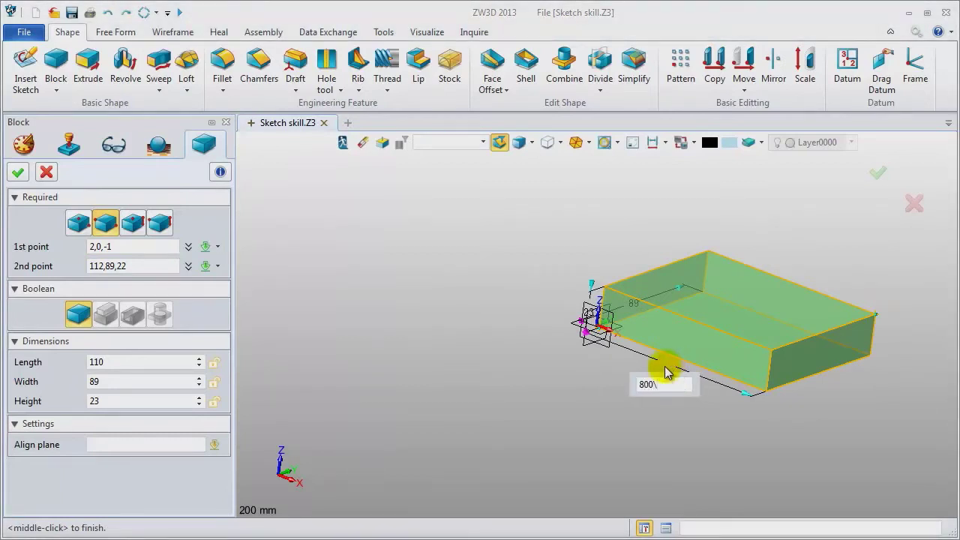
pyautogui.write('00')
pyautogui.press('Return')
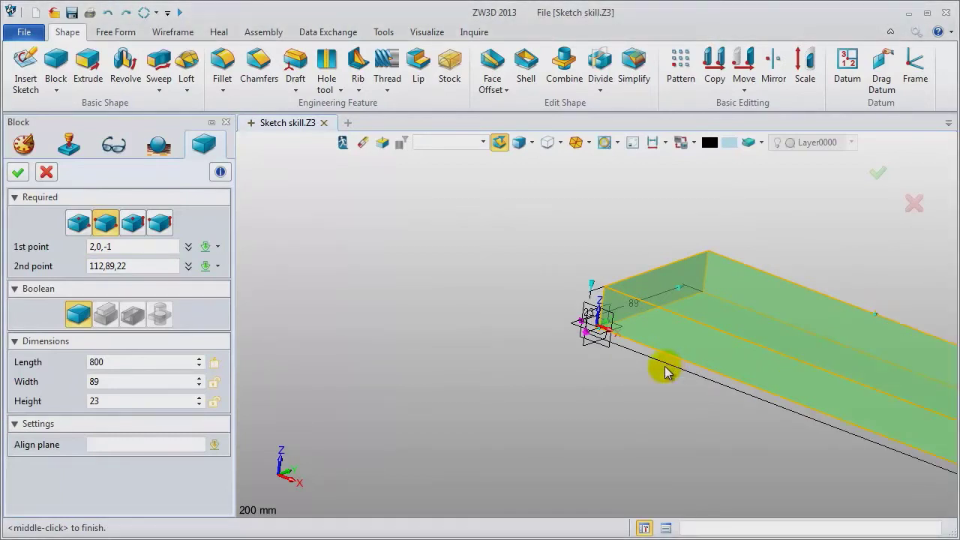
pyautogui.doubleClick(628, 309)
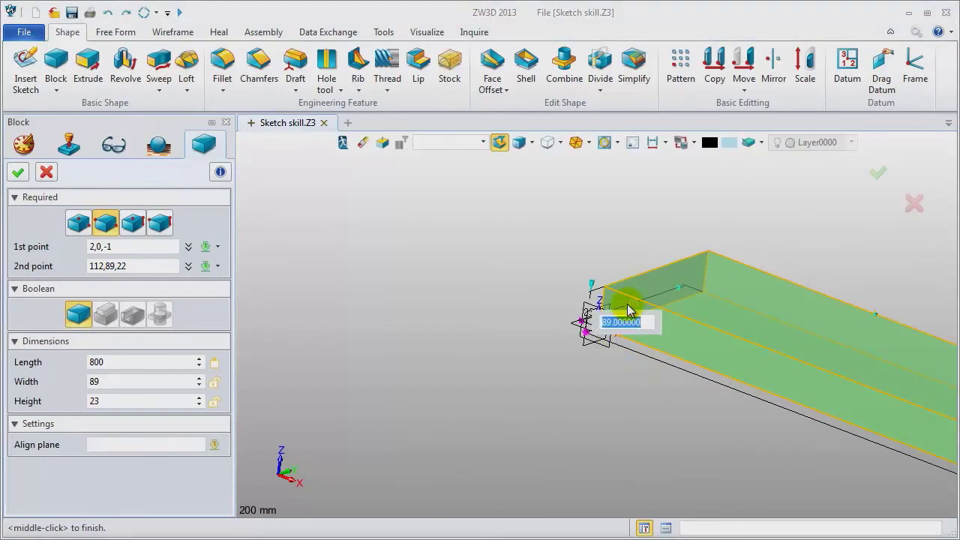
pyautogui.write('400')
pyautogui.press('Return')
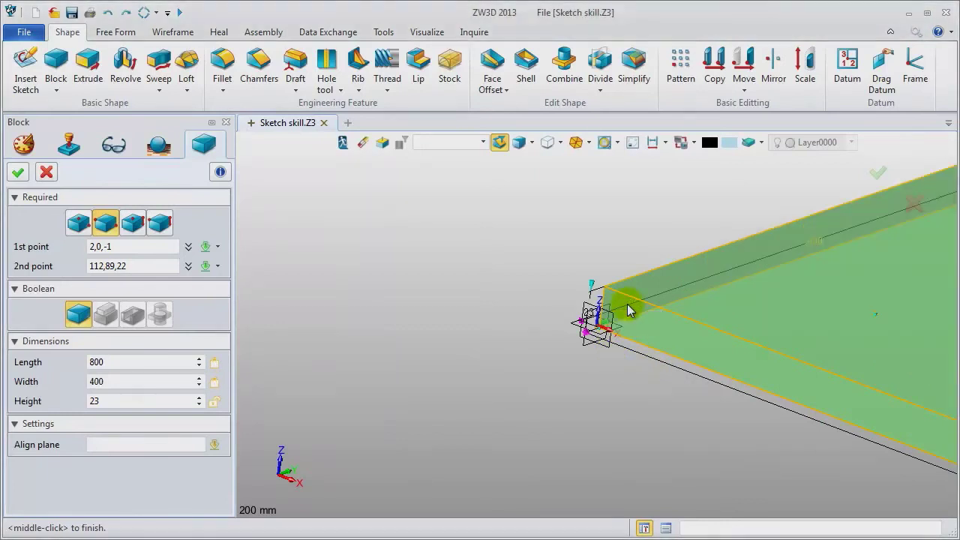
pyautogui.middleClick(481, 322)
# - Insert a new sketch on the XY datum plane with the default orientation
pyautogui.moveTo(509, 292); pyautogui.dragTo(293, 338, button='middle')
pyautogui.scroll(-5, 294, 338)
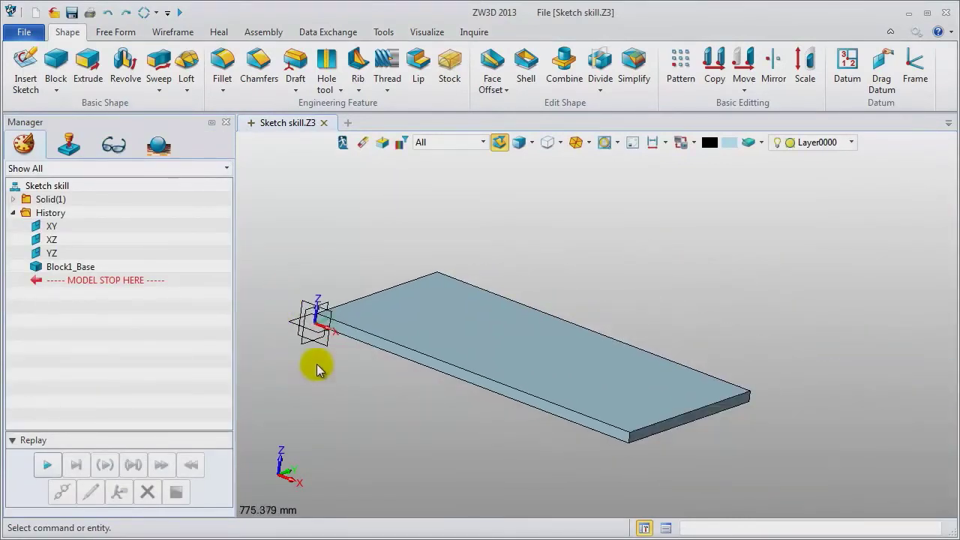
pyautogui.scroll(-1, 344, 391)
pyautogui.rightClick(275, 212)
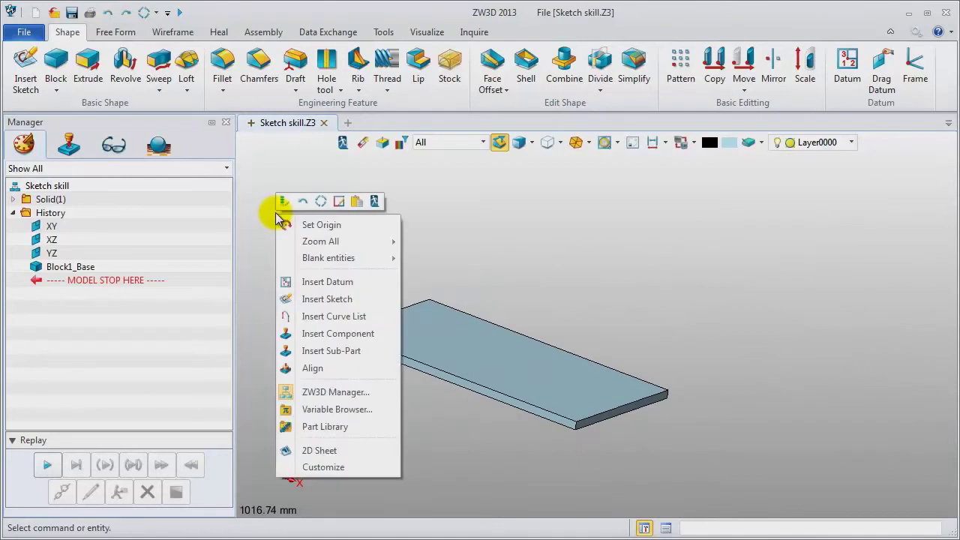
pyautogui.click(321, 298)
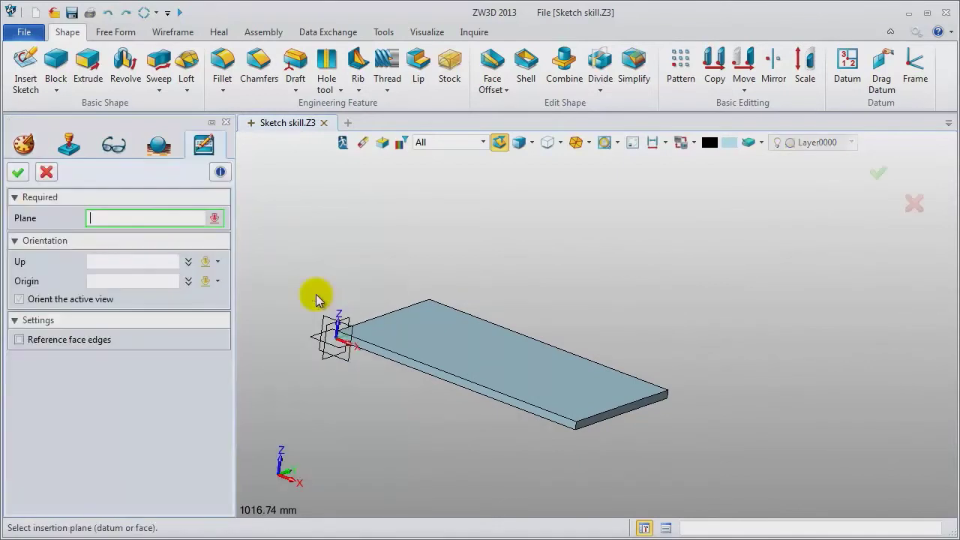
pyautogui.click(330, 339)
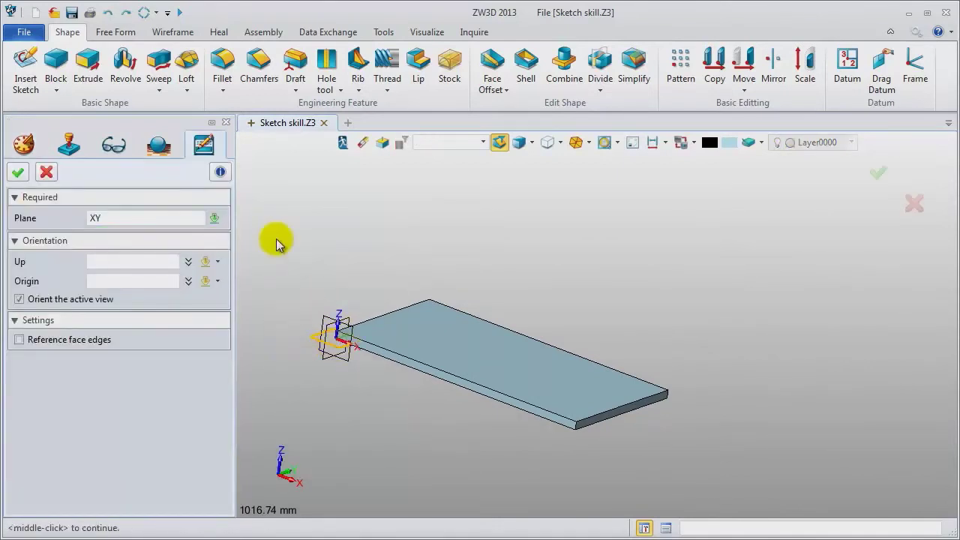
pyautogui.middleClick(330, 229)
pyautogui.moveTo(320, 225); pyautogui.dragTo(207, 300, button='middle')
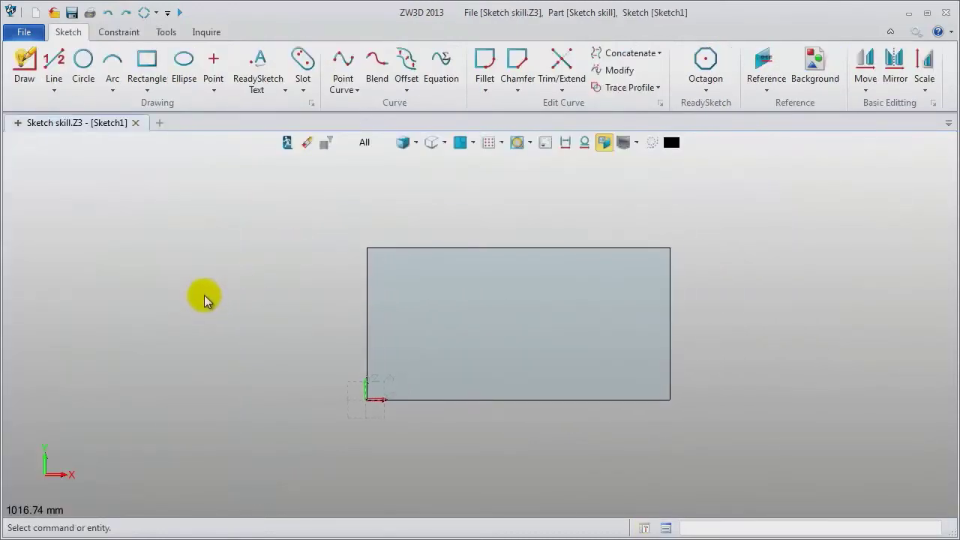
# - Import the image file song into the sketch as curves and dismiss the translation report
pyautogui.click(165, 32)
pyautogui.click(120, 68)
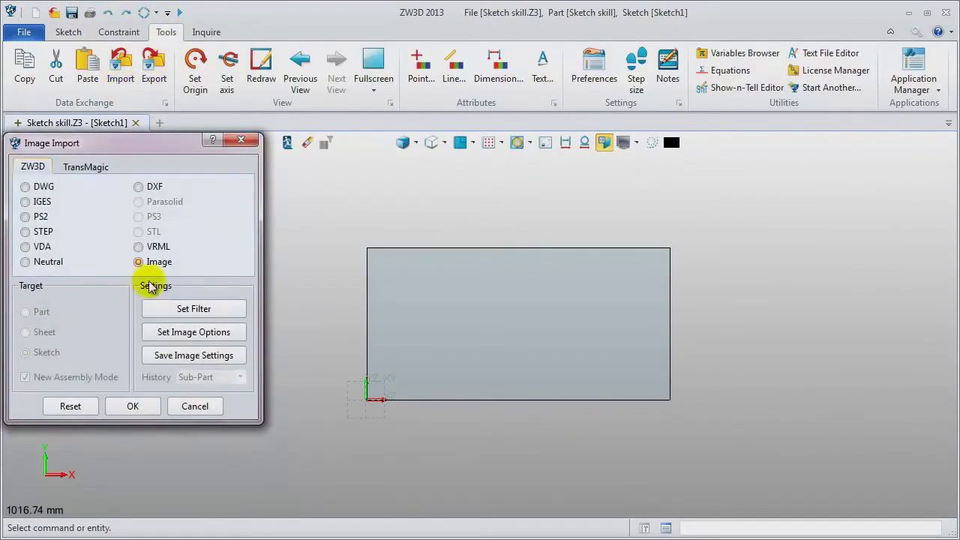
pyautogui.click(129, 406)
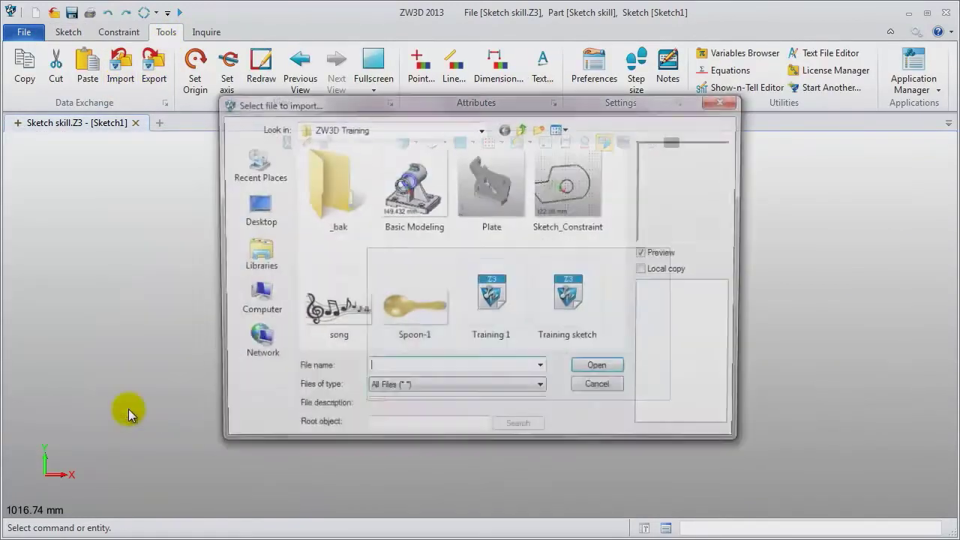
pyautogui.click(330, 311)
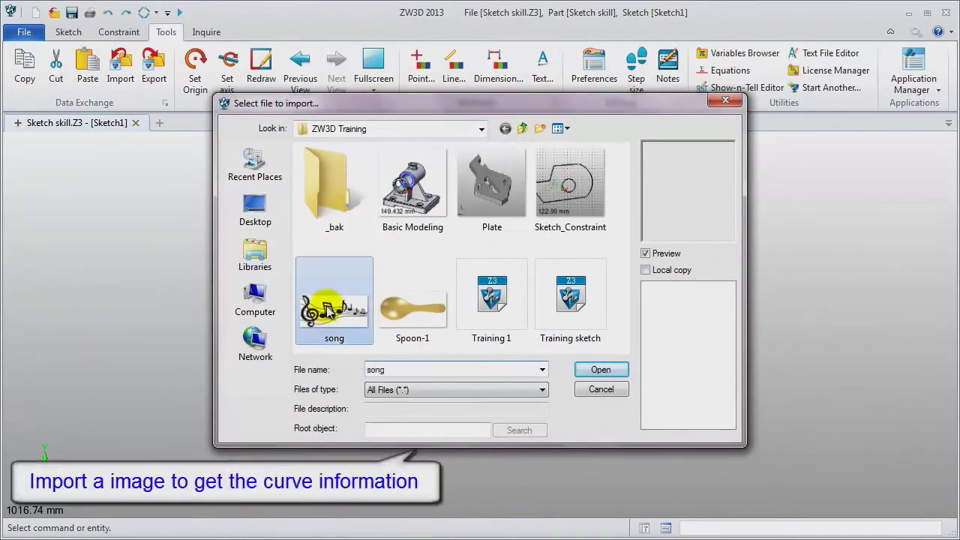
pyautogui.click(609, 369)
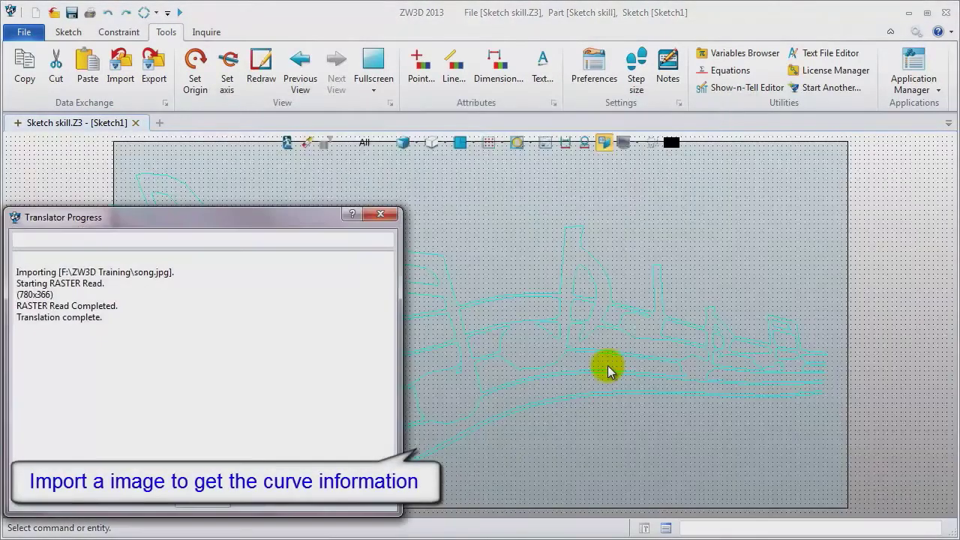
pyautogui.click(388, 215)
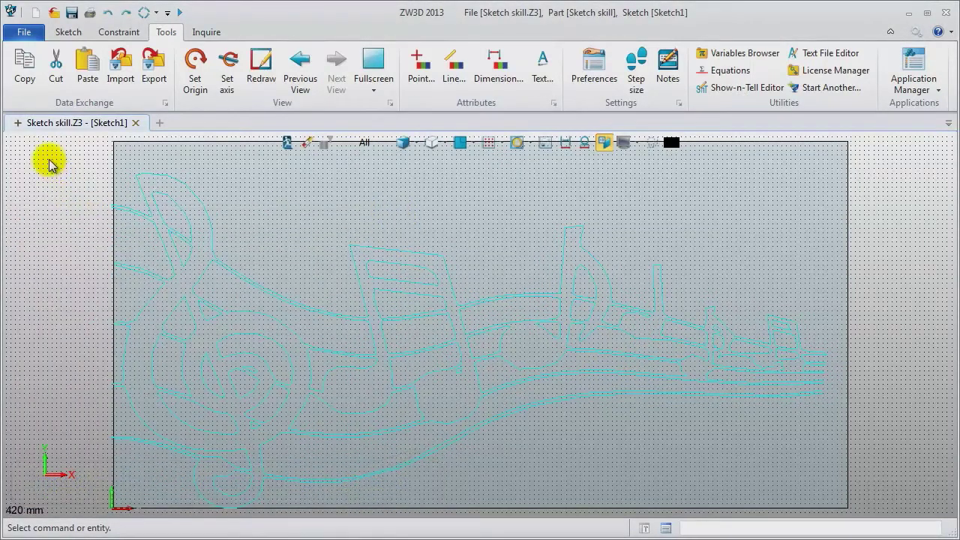
# - Change the line colour of all the imported music-note curves to black and exit the sketch
pyautogui.scroll(-1, 93, 197)
pyautogui.moveTo(64, 188)
pyautogui.mouseDown(button='middle')
pyautogui.moveTo(124, 208)
pyautogui.moveTo(116, 193)
pyautogui.mouseUp(button='middle')
pyautogui.moveTo(117, 194)
pyautogui.mouseDown()
pyautogui.moveTo(654, 401)
pyautogui.moveTo(943, 527)
pyautogui.moveTo(889, 480)
pyautogui.mouseUp()
pyautogui.middleClick(755, 185)
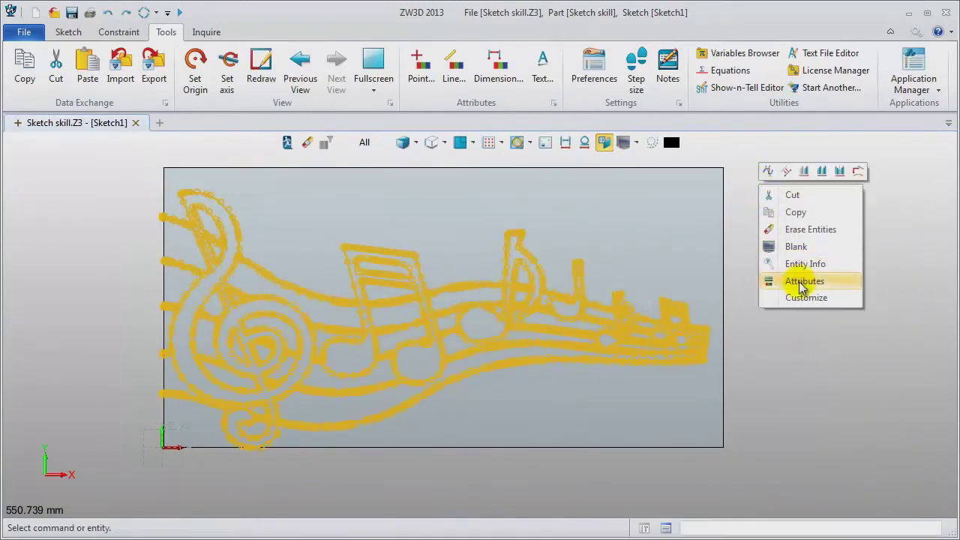
pyautogui.click(772, 278)
pyautogui.click(552, 168)
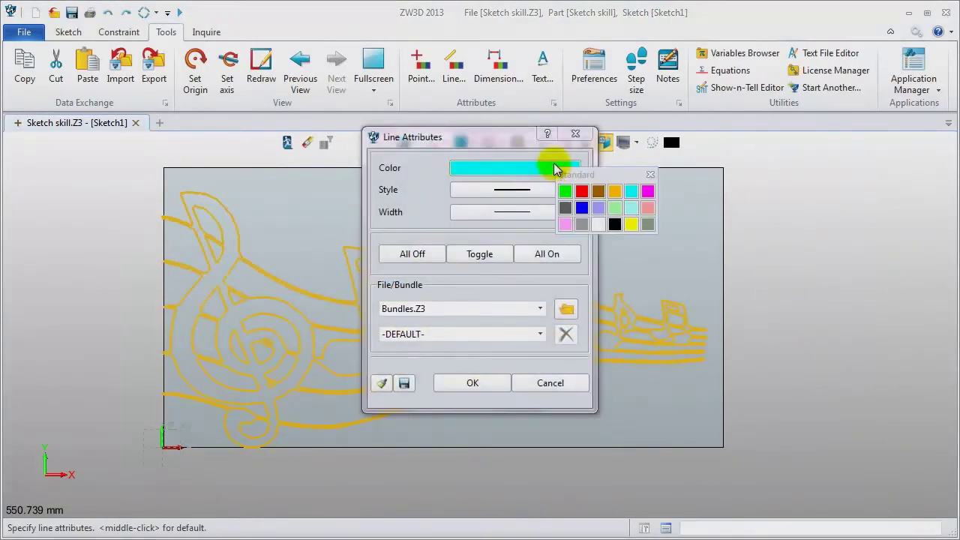
pyautogui.click(614, 223)
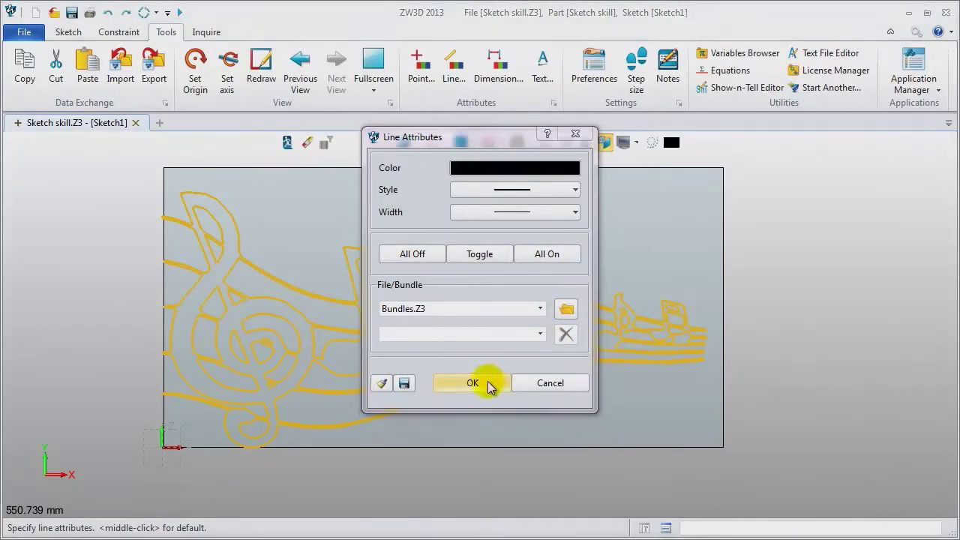
pyautogui.click(490, 385)
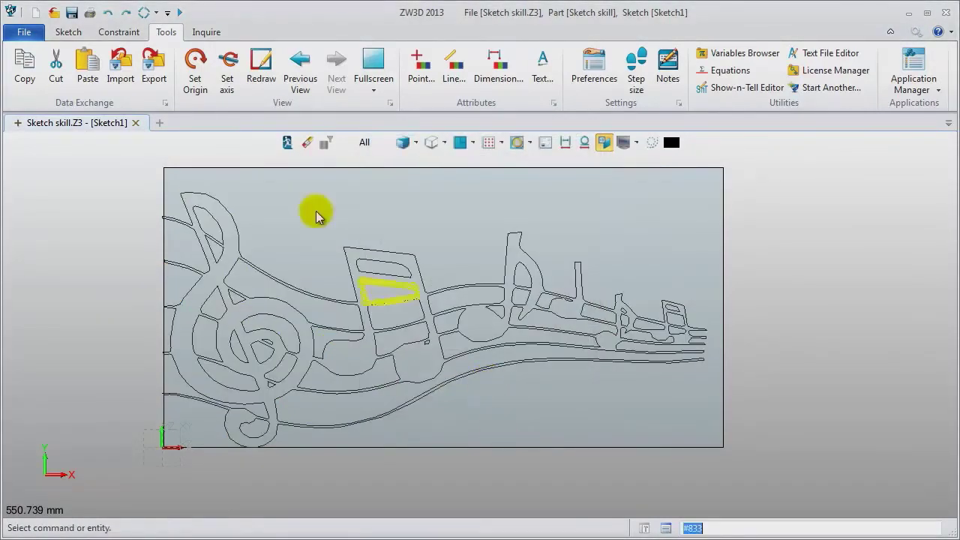
pyautogui.click(288, 143)
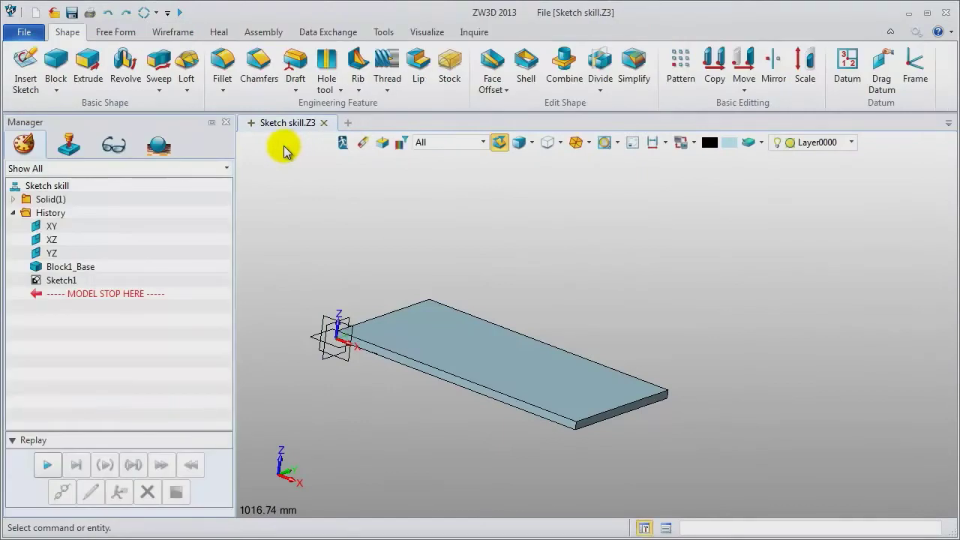
# - Reattach the music-note sketch to the block's upper face, using the short edge near the datum origin as its up direction
pyautogui.moveTo(375, 265)
pyautogui.mouseDown(button='middle')
pyautogui.moveTo(373, 207)
pyautogui.moveTo(392, 281)
pyautogui.moveTo(338, 232)
pyautogui.moveTo(368, 262)
pyautogui.mouseUp(button='middle')
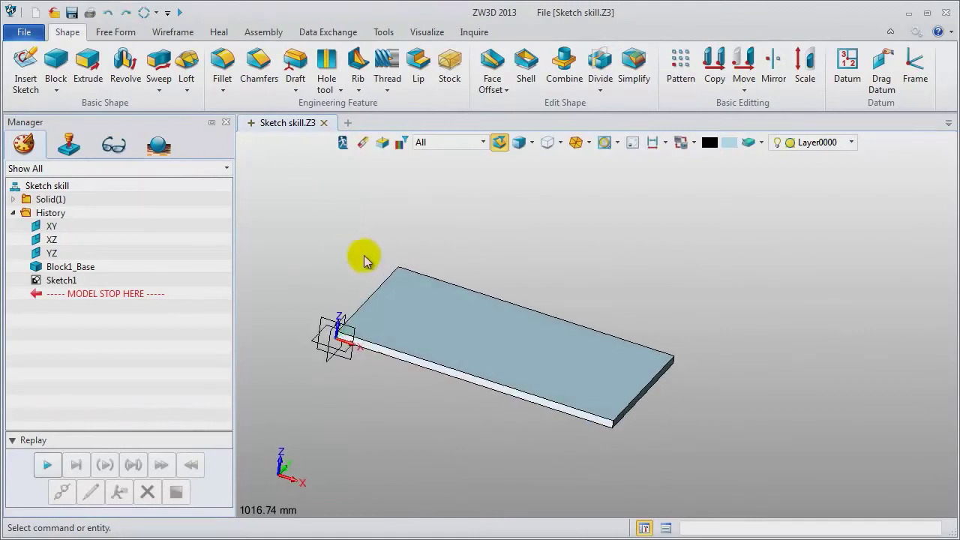
pyautogui.rightClick(72, 280)
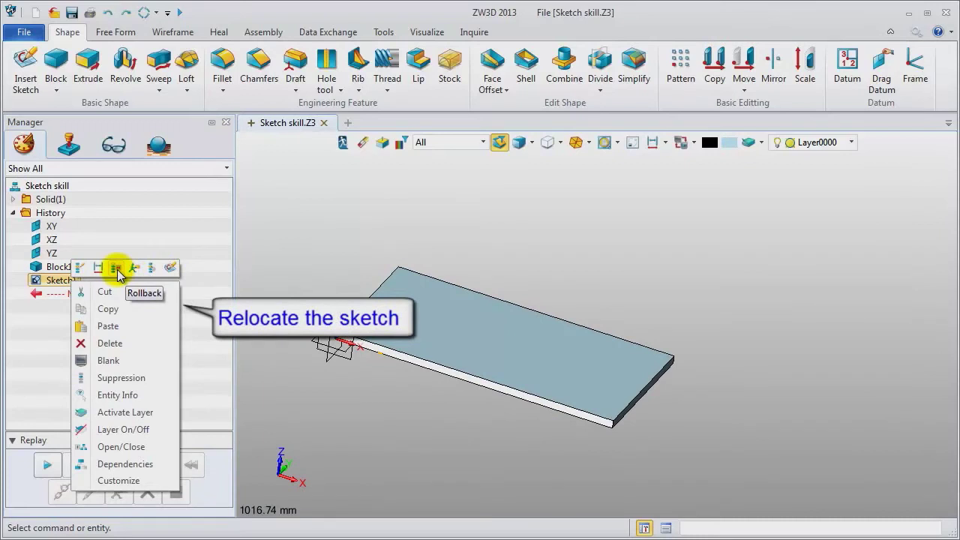
pyautogui.click(135, 272)
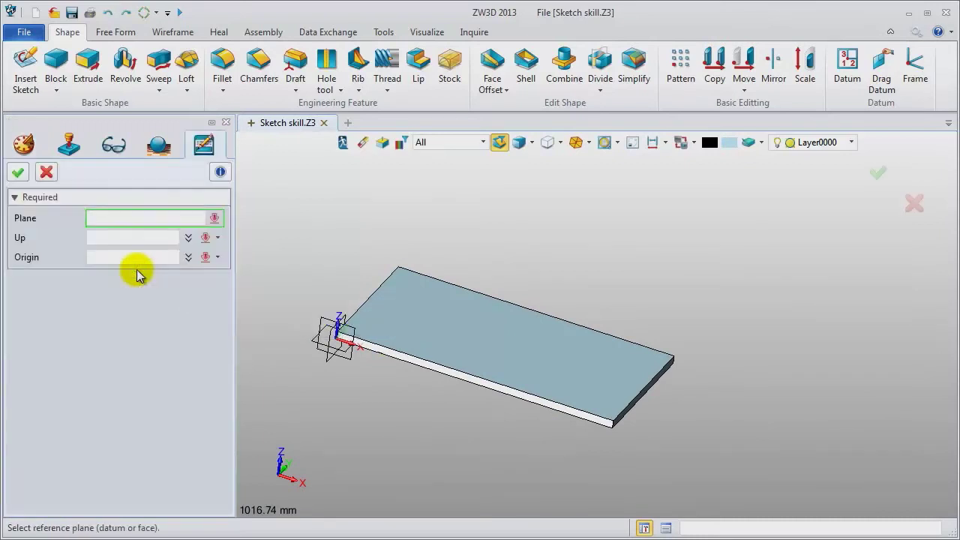
pyautogui.click(452, 354)
pyautogui.moveTo(335, 249); pyautogui.dragTo(350, 317, button='middle')
pyautogui.click(349, 319)
pyautogui.scroll(8, 341, 330)
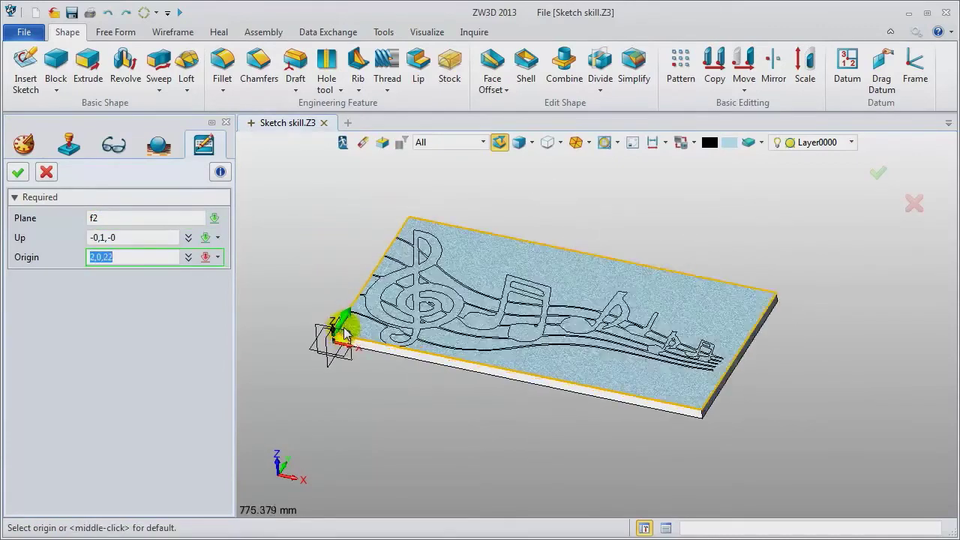
# - Place the relocated sketch's origin just inside the block's corner near the datum origin and finish the relocation
pyautogui.click(341, 332)
pyautogui.scroll(-5, 344, 339)
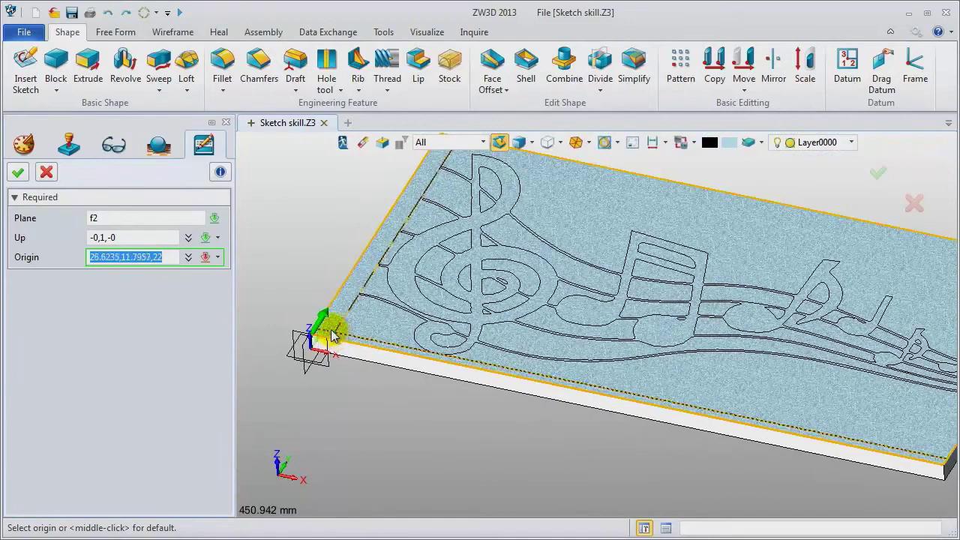
pyautogui.scroll(-2, 322, 325)
pyautogui.click(332, 336)
pyautogui.click(332, 329)
pyautogui.middleClick(328, 327)
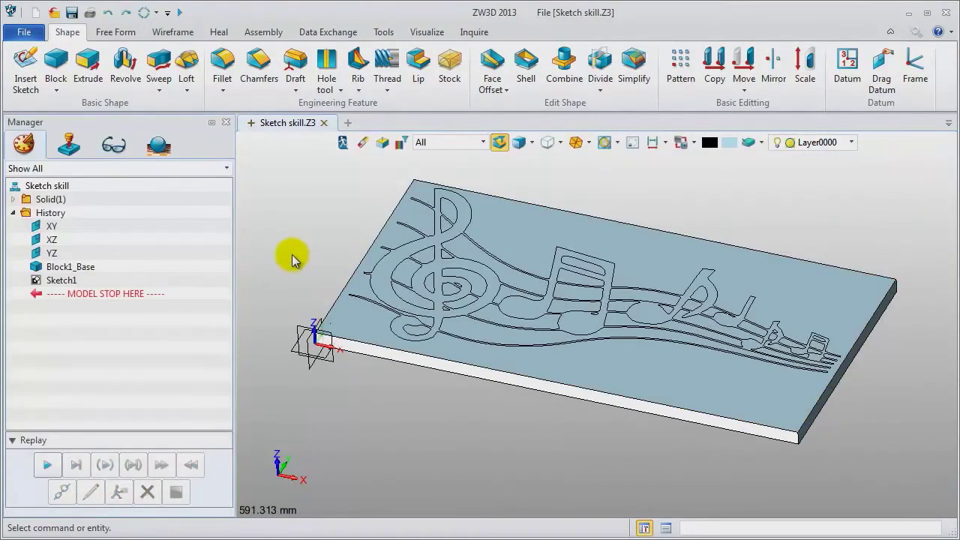
# - Extrude the music-note sketch as 2 sides from 0 to 2 mm, and inspect the part's solid and surface bodies
pyautogui.click(88, 67)
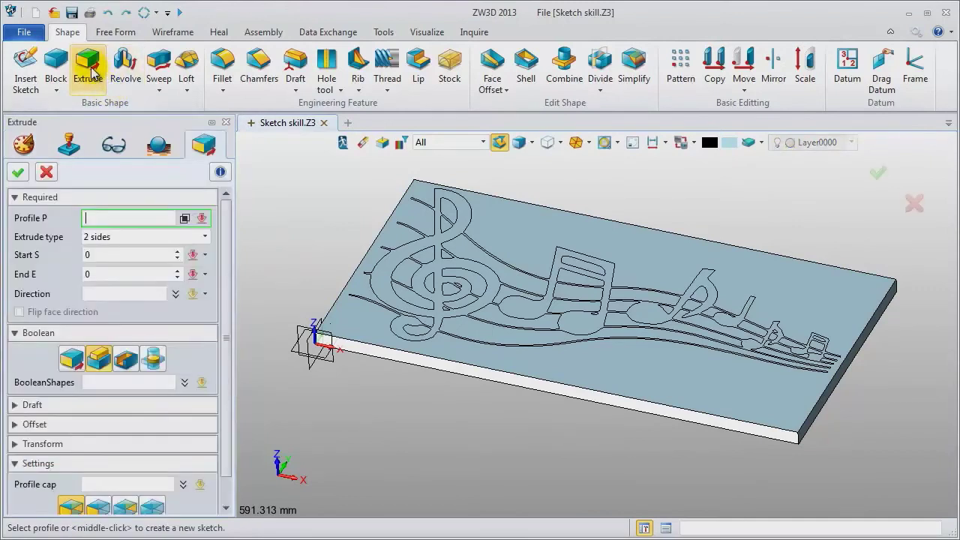
pyautogui.click(464, 237)
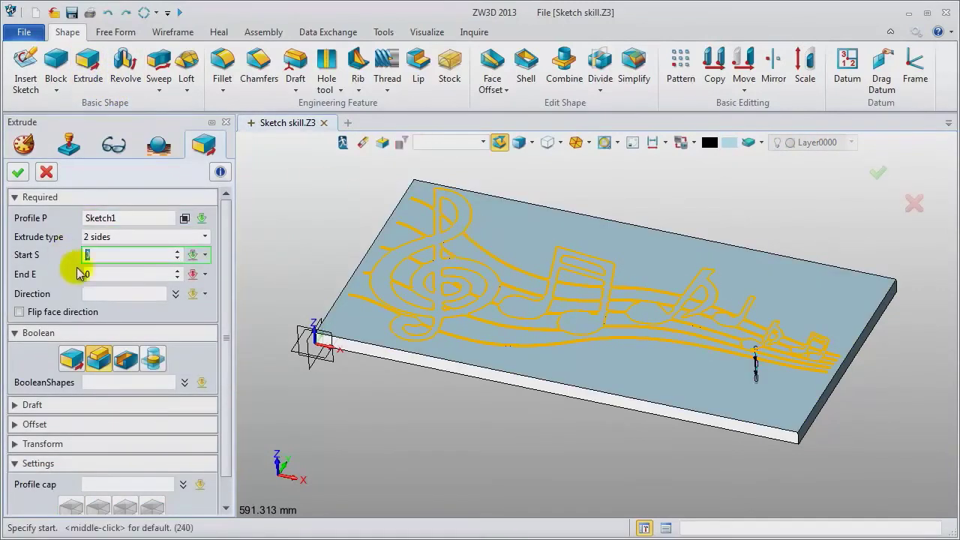
pyautogui.click(100, 274)
pyautogui.moveTo(103, 276); pyautogui.dragTo(87, 275)
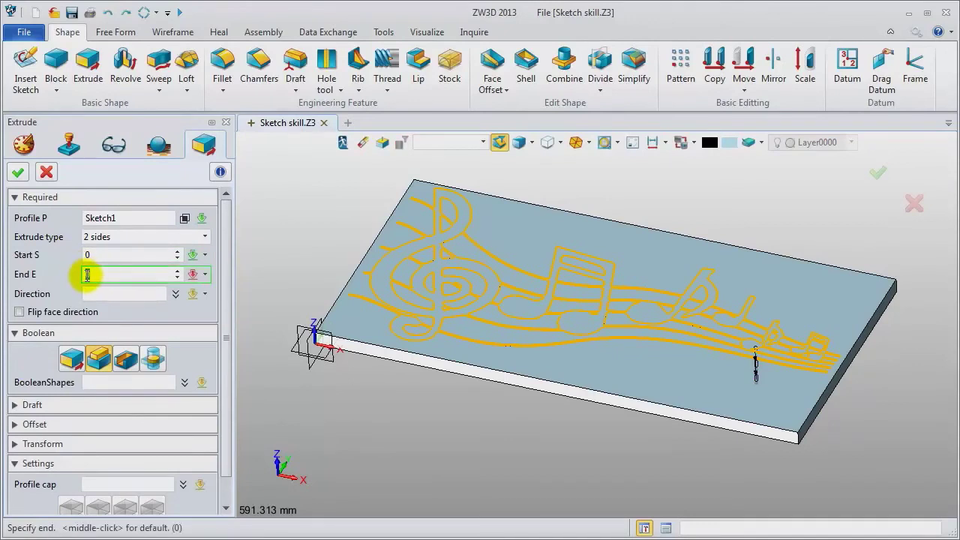
pyautogui.write('2')
pyautogui.press('Return')
pyautogui.click(30, 334)
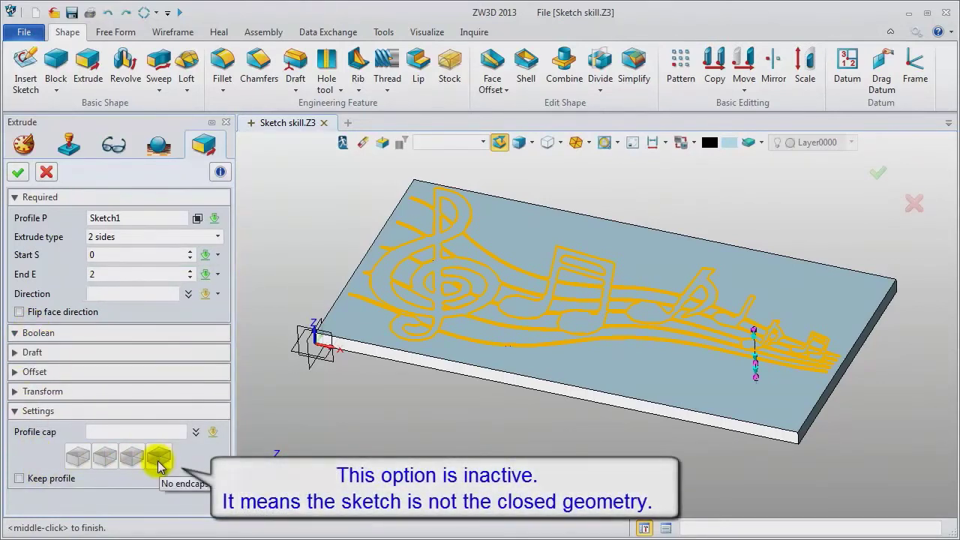
pyautogui.click(90, 333)
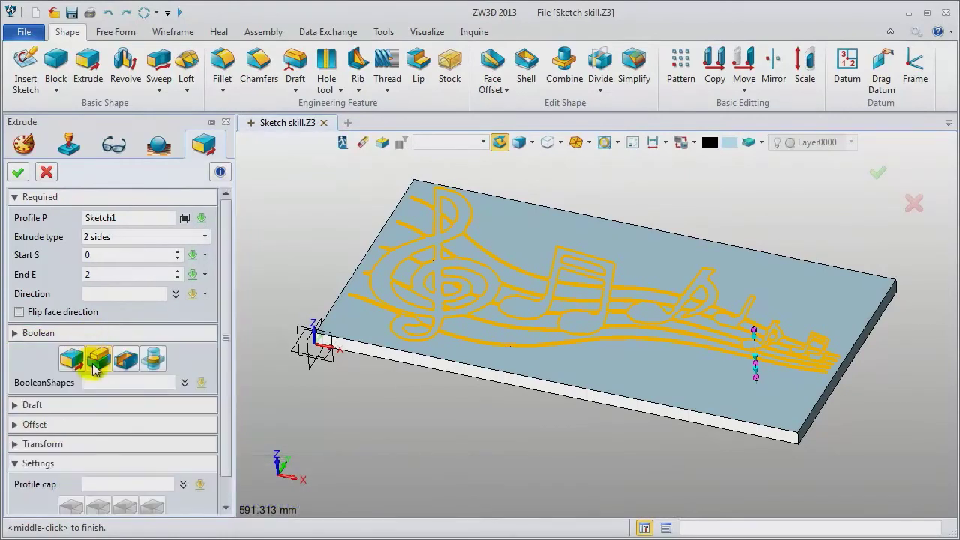
pyautogui.click(18, 173)
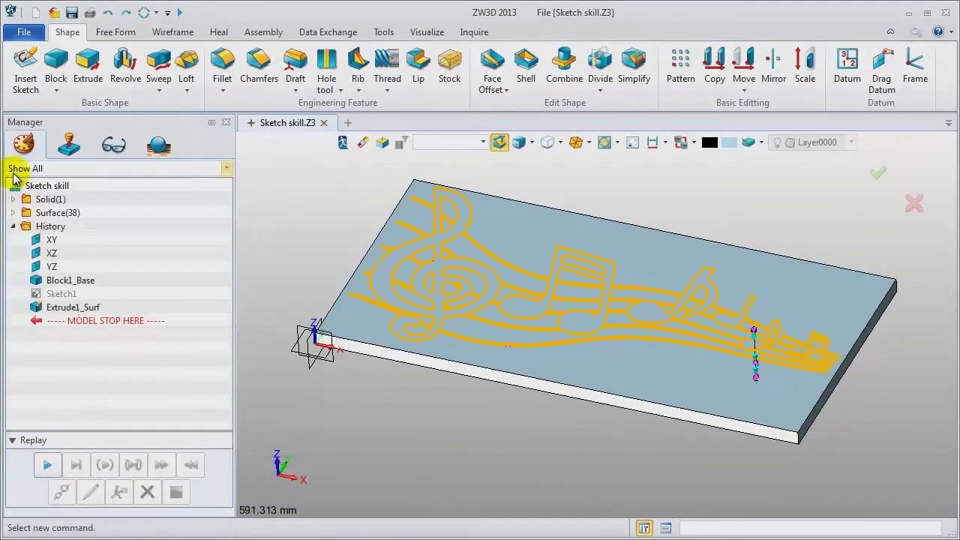
pyautogui.click(12, 199)
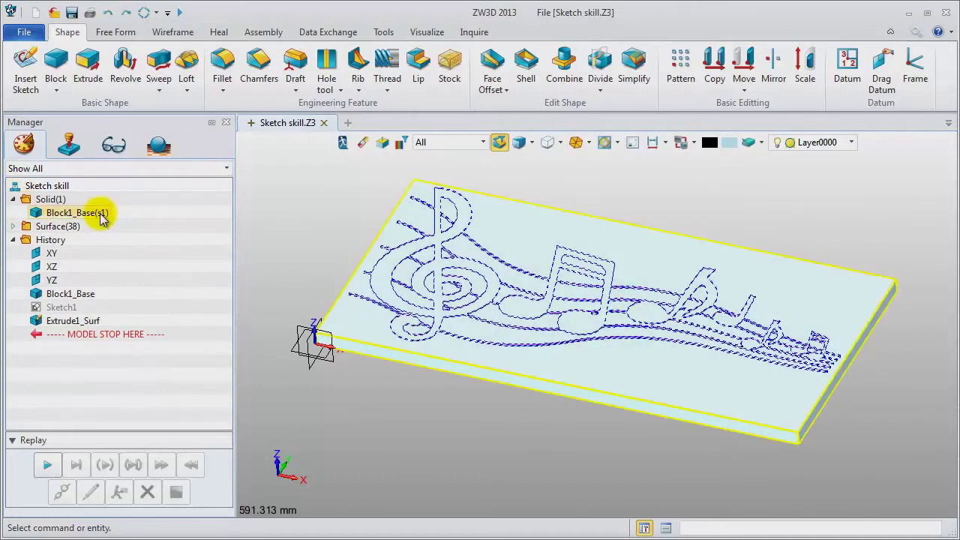
pyautogui.click(12, 226)
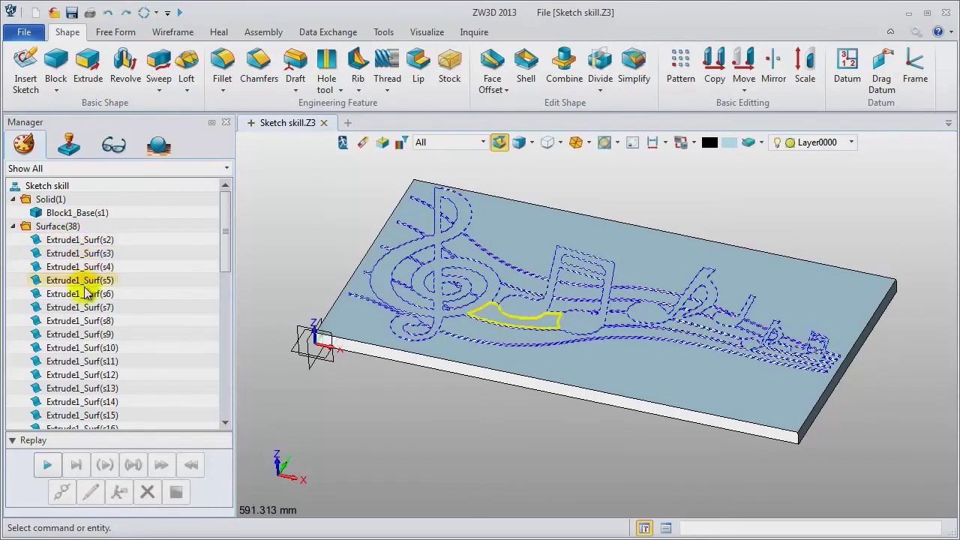
pyautogui.click(13, 226)
# - Reopen the music-note sketch for editing and hide the block geometry behind it
pyautogui.rightClick(78, 307)
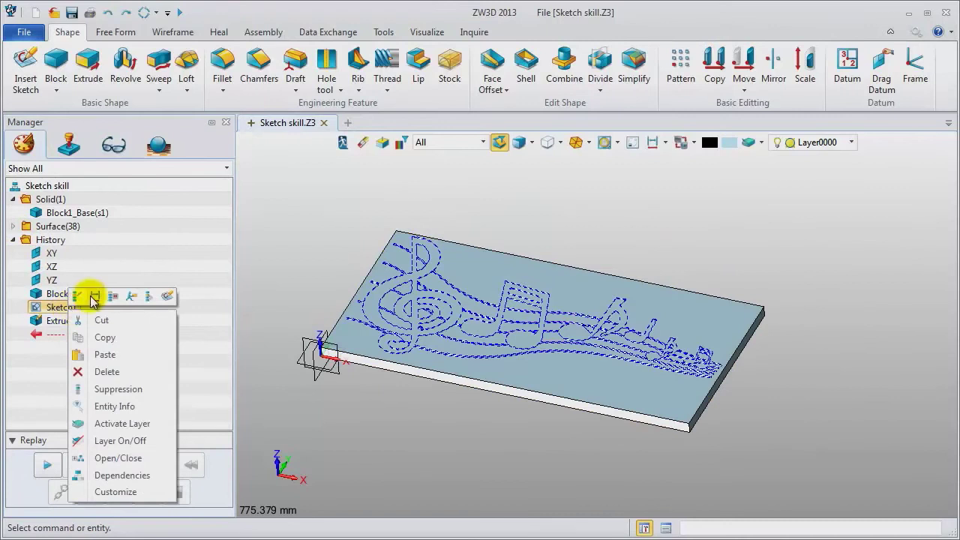
pyautogui.click(79, 297)
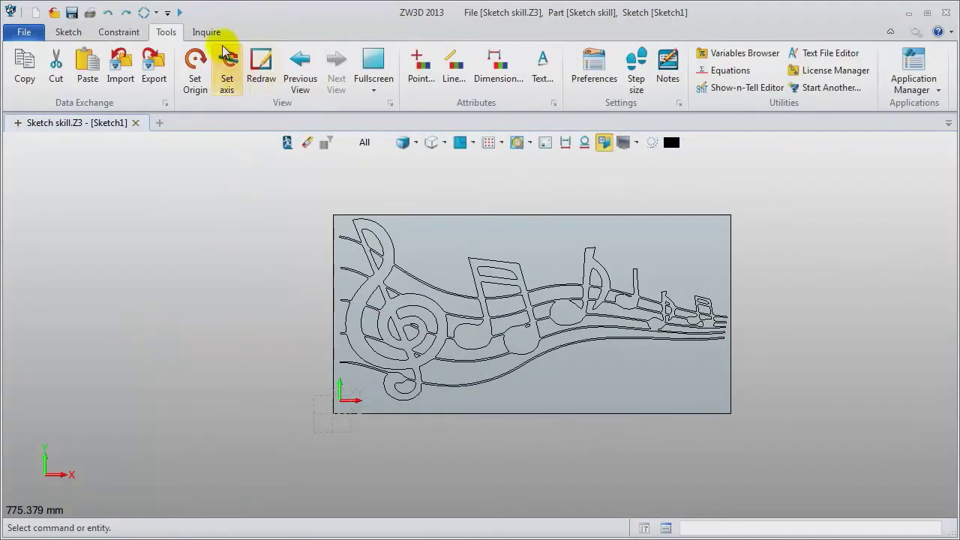
pyautogui.click(545, 146)
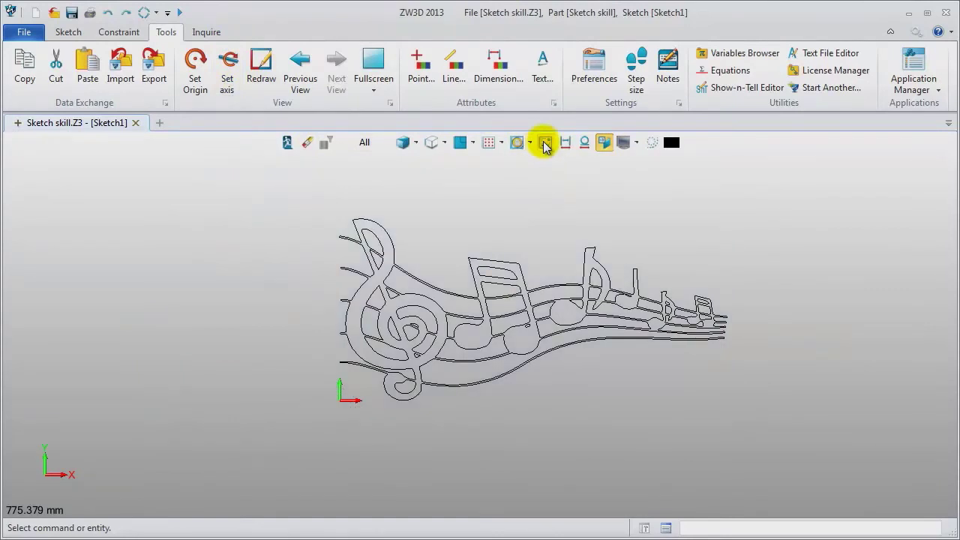
pyautogui.scroll(2, 621, 203)
pyautogui.moveTo(643, 232); pyautogui.dragTo(604, 235, button='right')
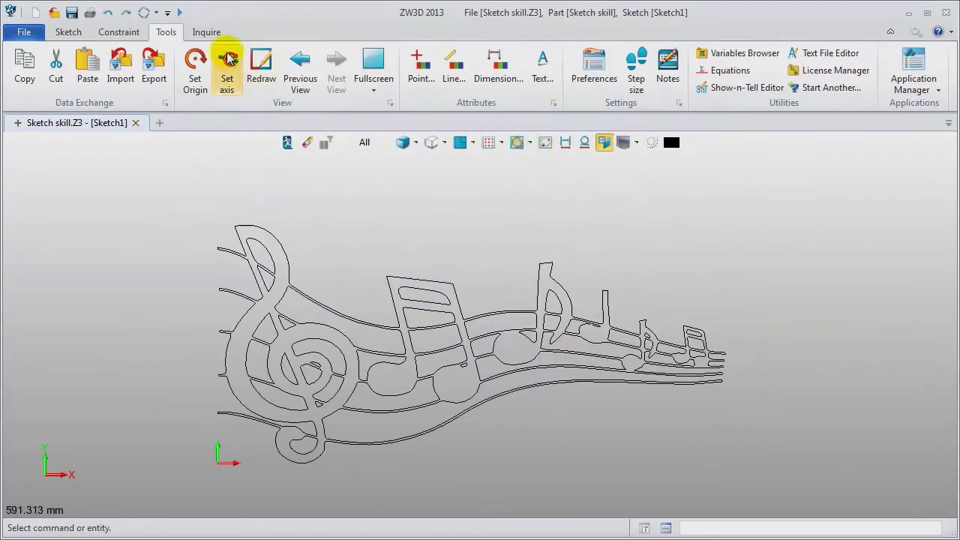
# - Check the connectivity of all sketch curves and examine the marked unmatched endpoints on the small note up close
pyautogui.click(212, 32)
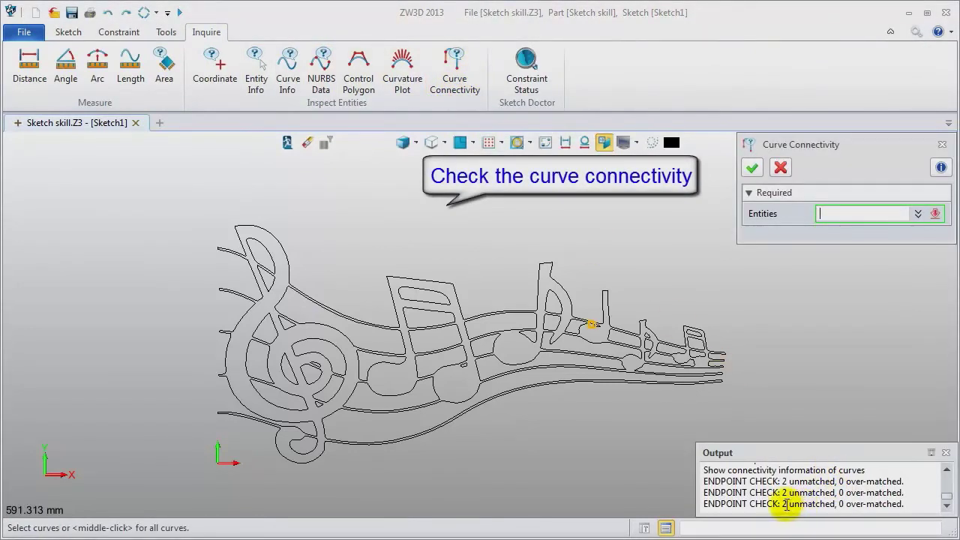
pyautogui.moveTo(784, 504); pyautogui.dragTo(905, 505)
pyautogui.click(915, 507)
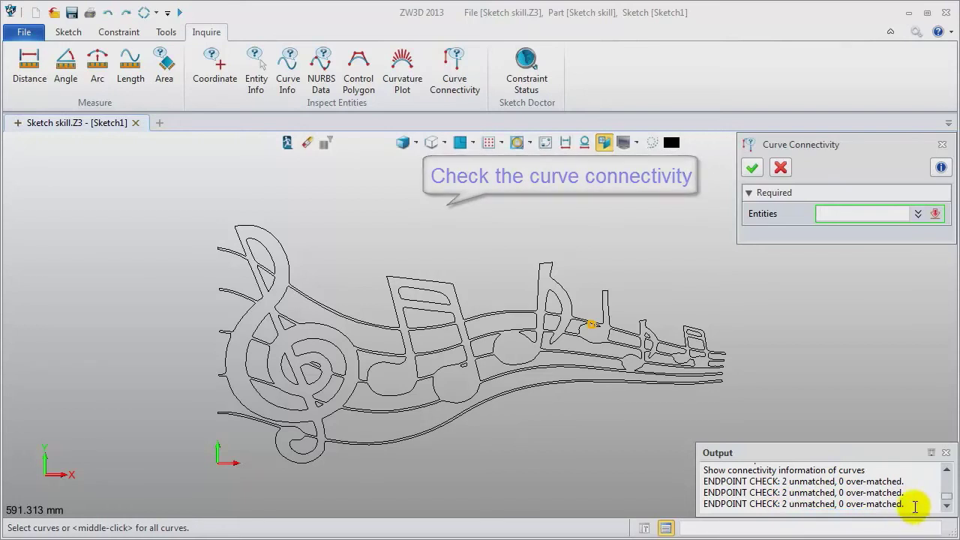
pyautogui.scroll(2, 629, 387)
pyautogui.scroll(3, 535, 274)
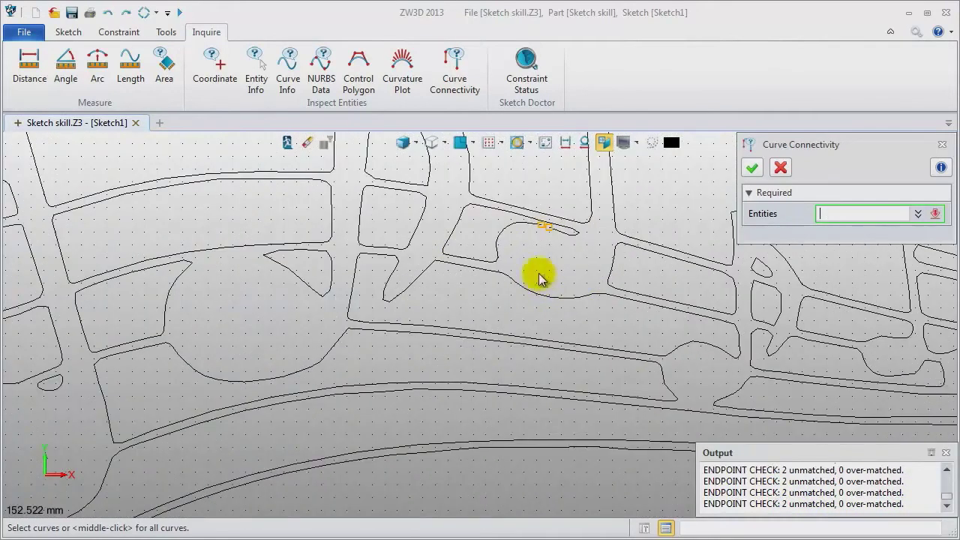
pyautogui.scroll(2, 484, 311)
pyautogui.click(501, 291)
pyautogui.scroll(2, 480, 281)
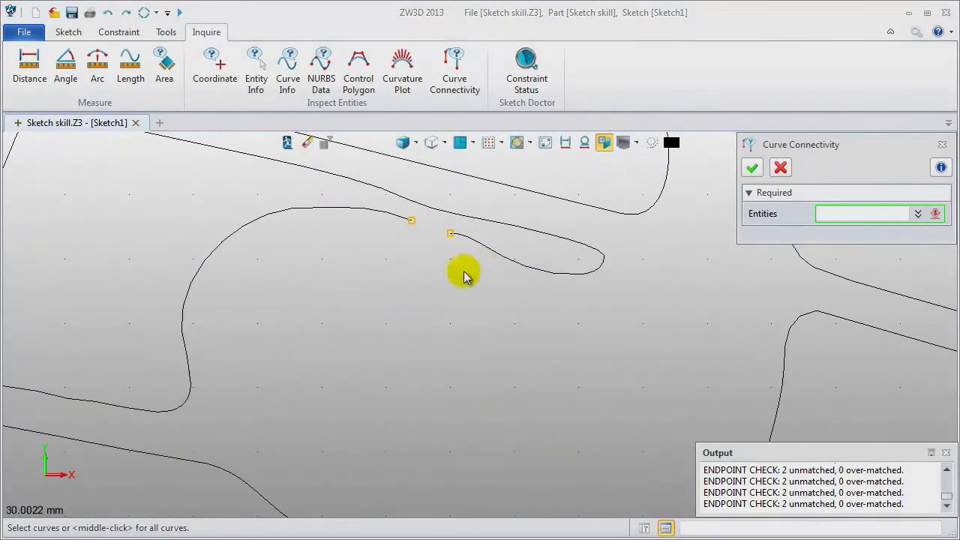
pyautogui.scroll(2, 420, 248)
pyautogui.moveTo(400, 342); pyautogui.dragTo(400, 368, button='middle')
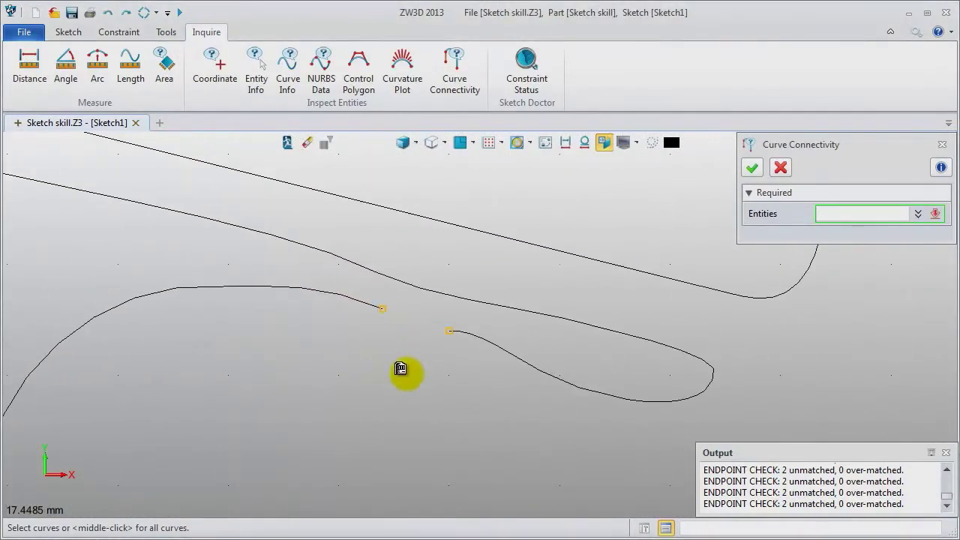
# - Blend the two open curve ends on the small note using curvature continuity, weight -0.45 and both curves trimmed
pyautogui.click(107, 30)
pyautogui.click(73, 32)
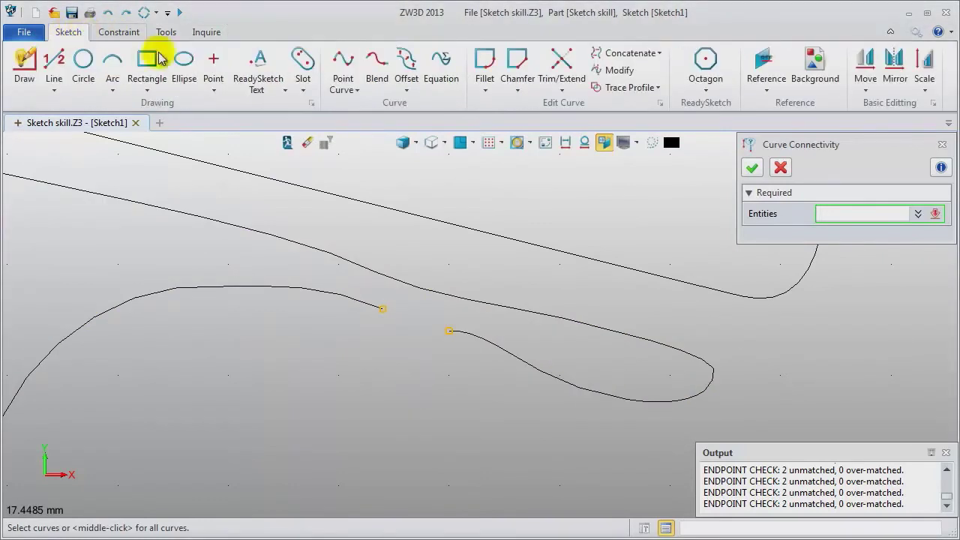
pyautogui.click(378, 69)
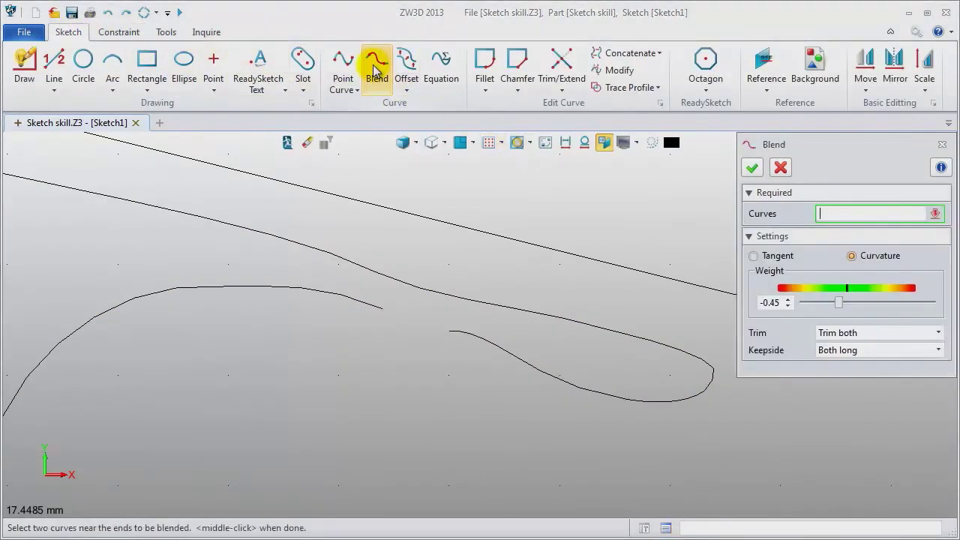
pyautogui.scroll(2, 383, 255)
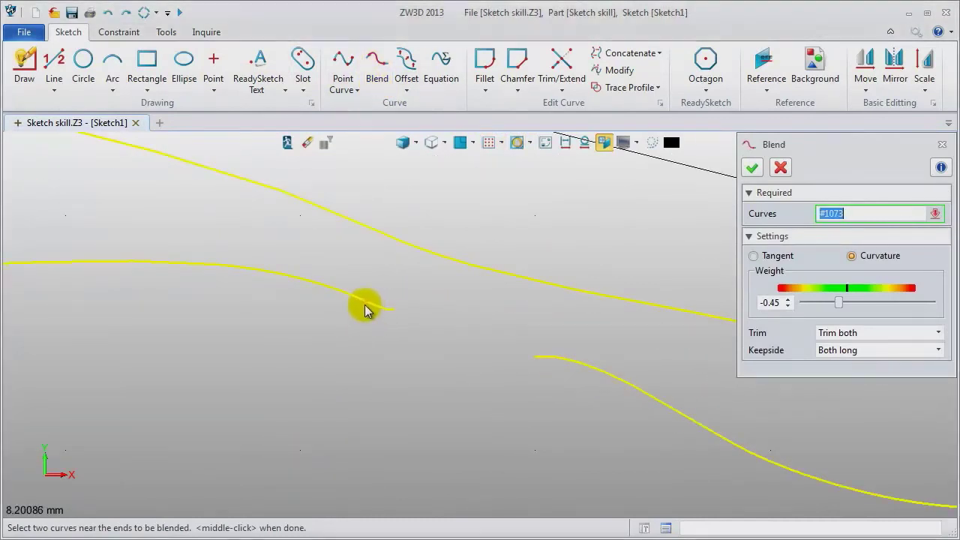
pyautogui.click(373, 311)
pyautogui.scroll(1, 374, 311)
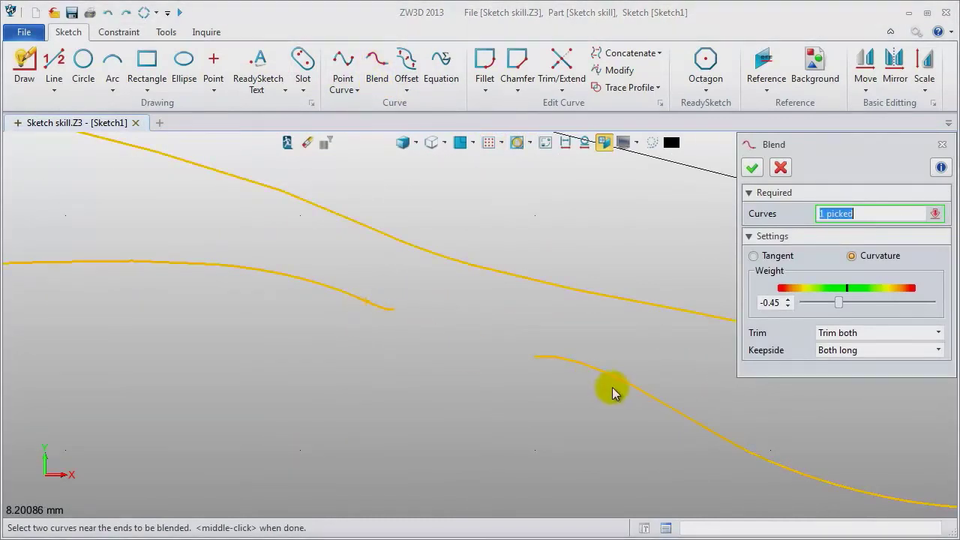
pyautogui.click(569, 362)
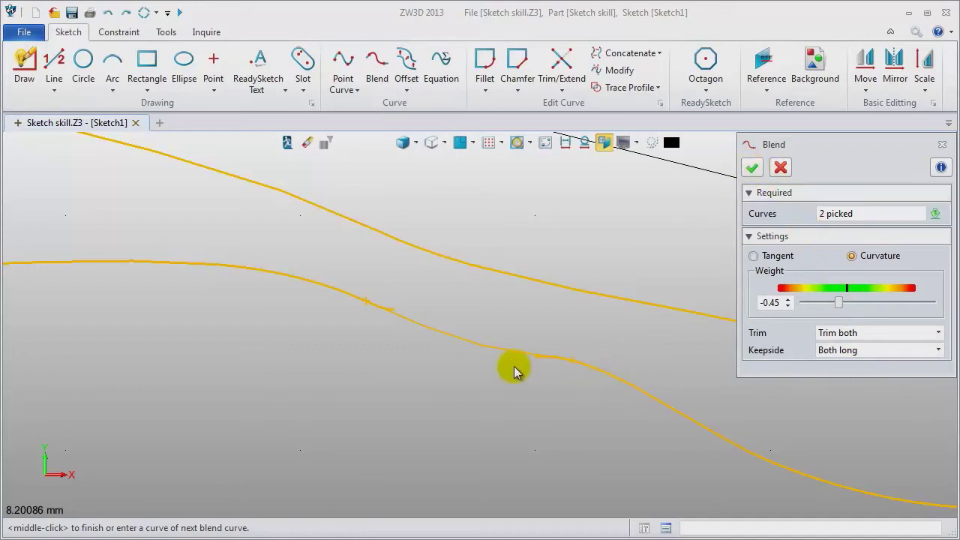
pyautogui.click(752, 168)
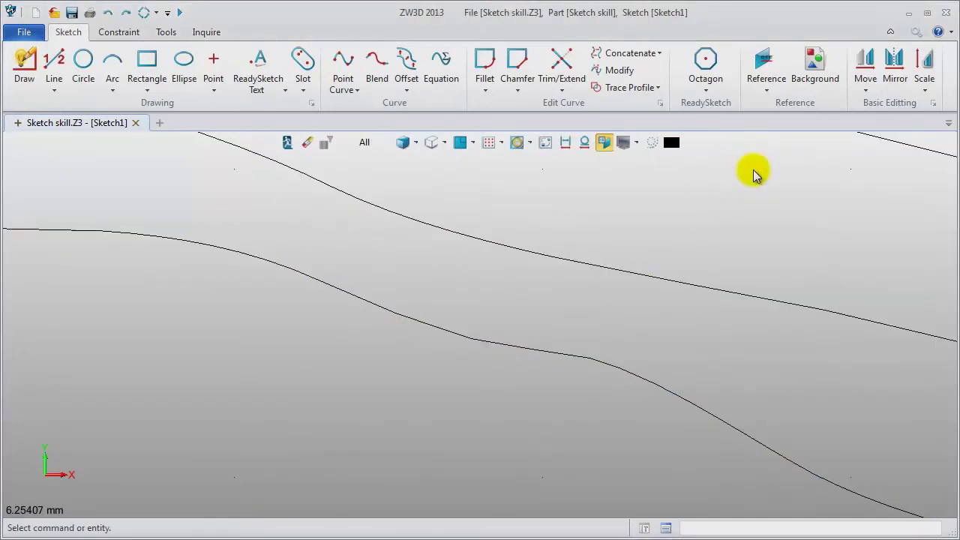
# - Inspect the blended segment and recheck the connectivity of all curves in the sketch
pyautogui.click(507, 350)
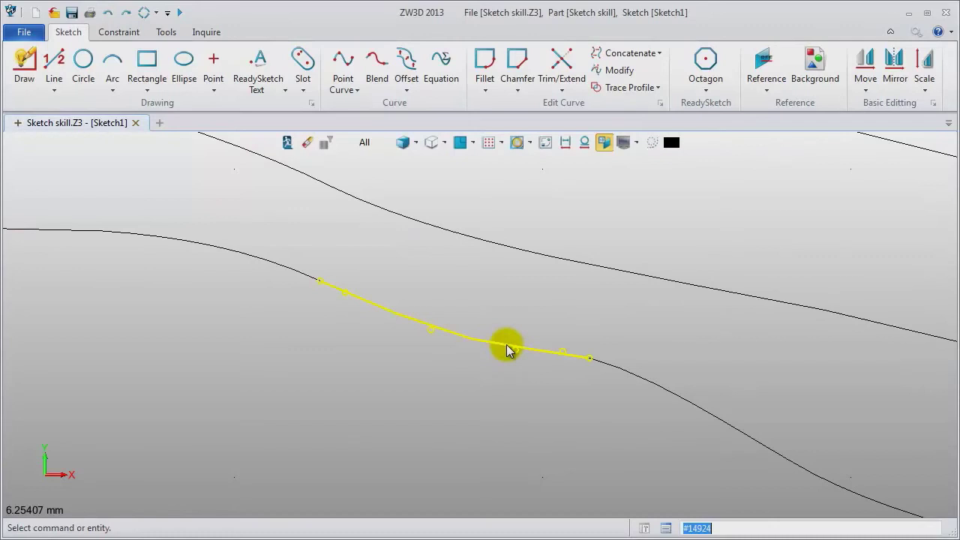
pyautogui.click(507, 350)
pyautogui.scroll(-2, 487, 404)
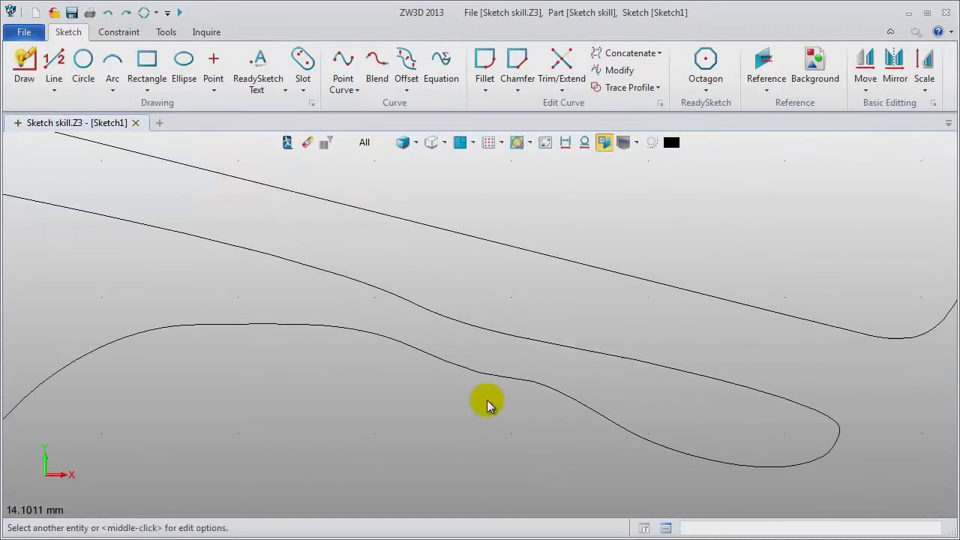
pyautogui.scroll(-5, 465, 435)
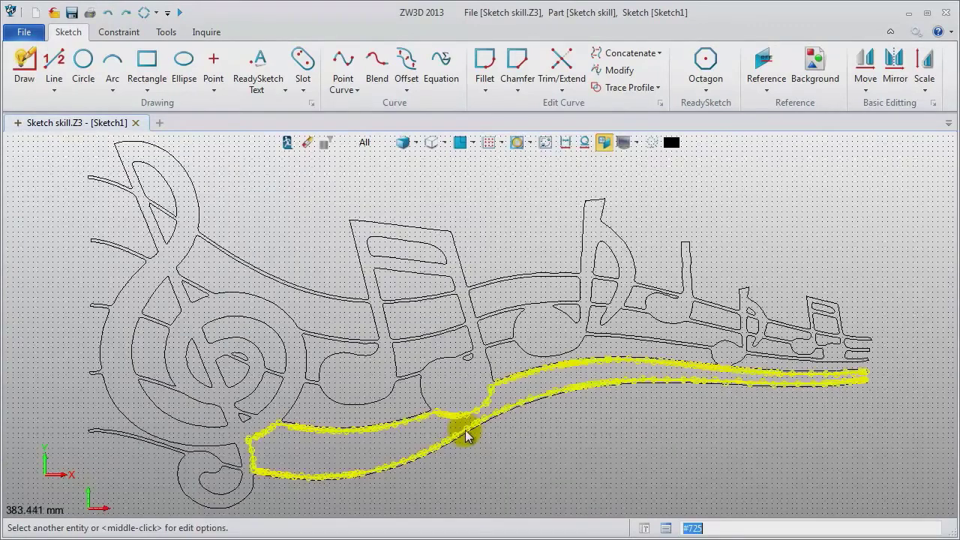
pyautogui.click(208, 33)
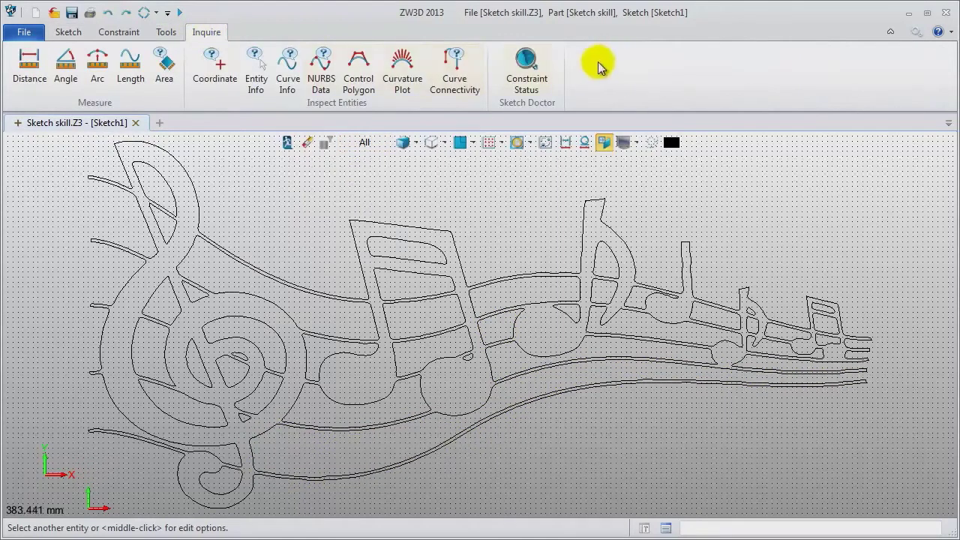
pyautogui.click(450, 69)
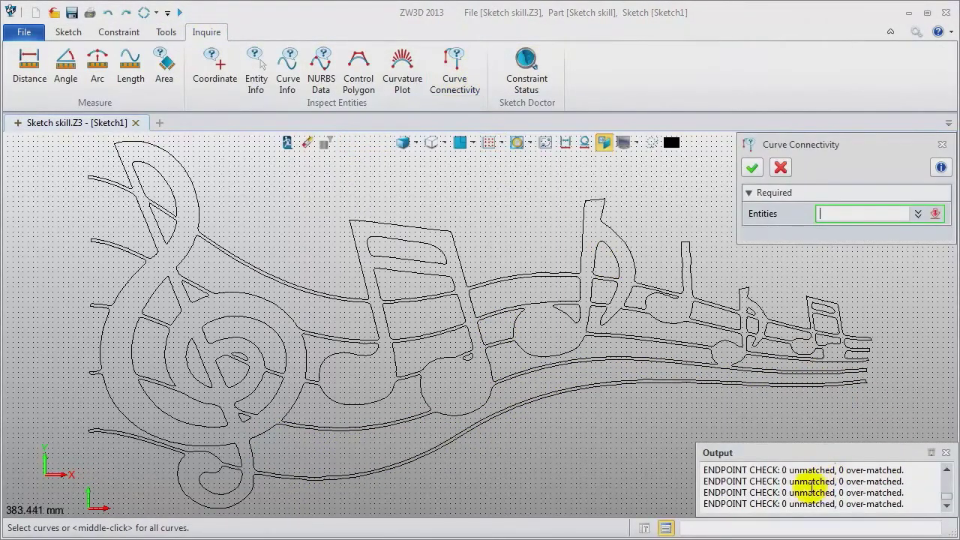
pyautogui.moveTo(784, 505); pyautogui.dragTo(922, 505)
pyautogui.click(923, 506)
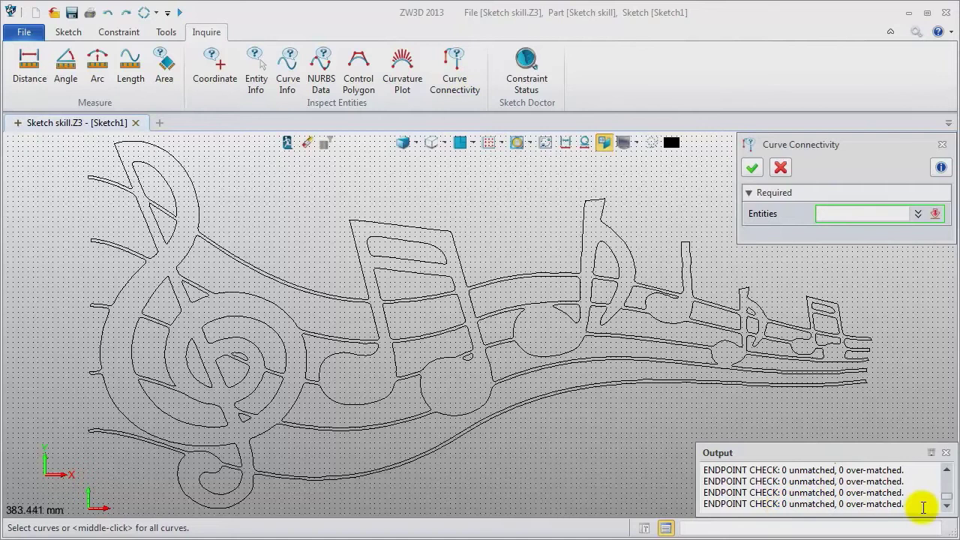
# - Close the connectivity check and its output, exit the sketch, and inspect the extruded notes and the part's solid entry
pyautogui.click(945, 453)
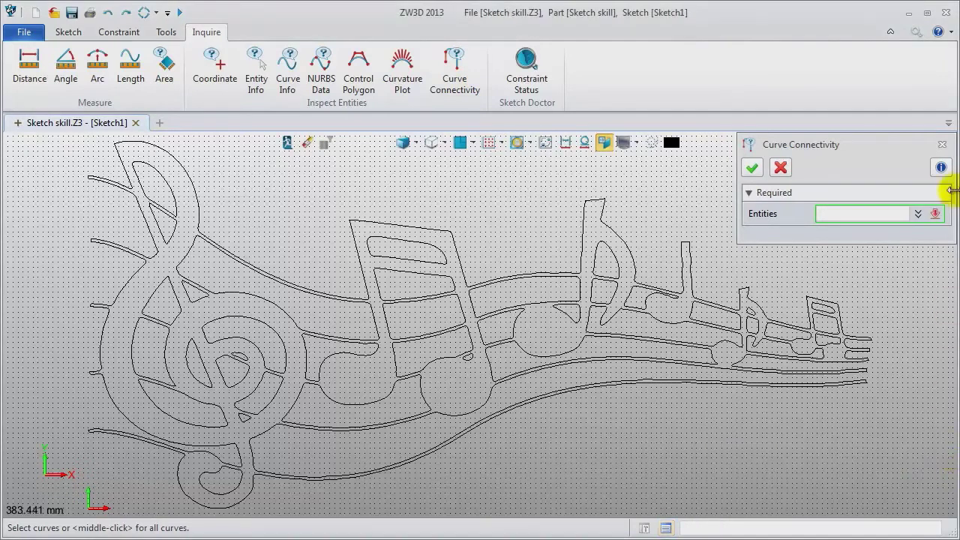
pyautogui.click(942, 144)
pyautogui.click(285, 144)
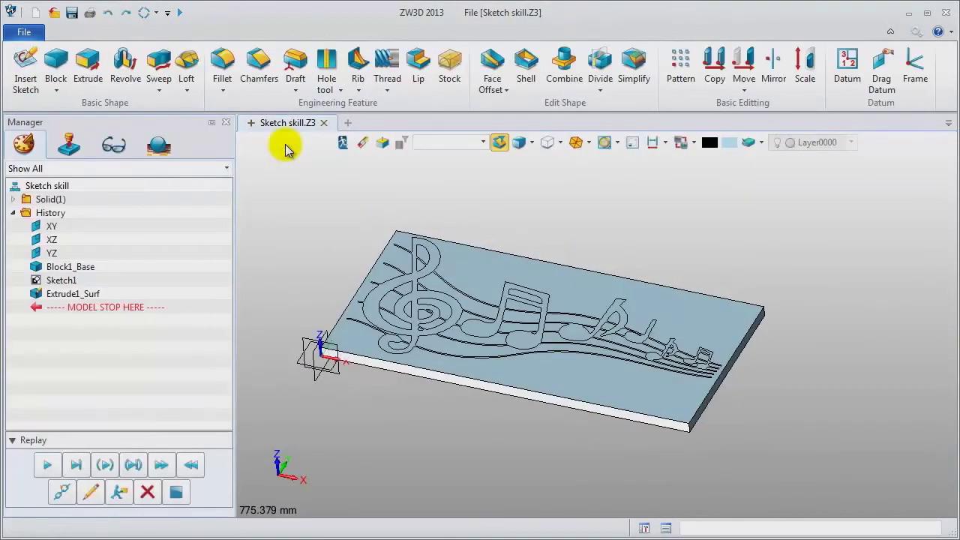
pyautogui.click(14, 199)
pyautogui.scroll(2, 289, 258)
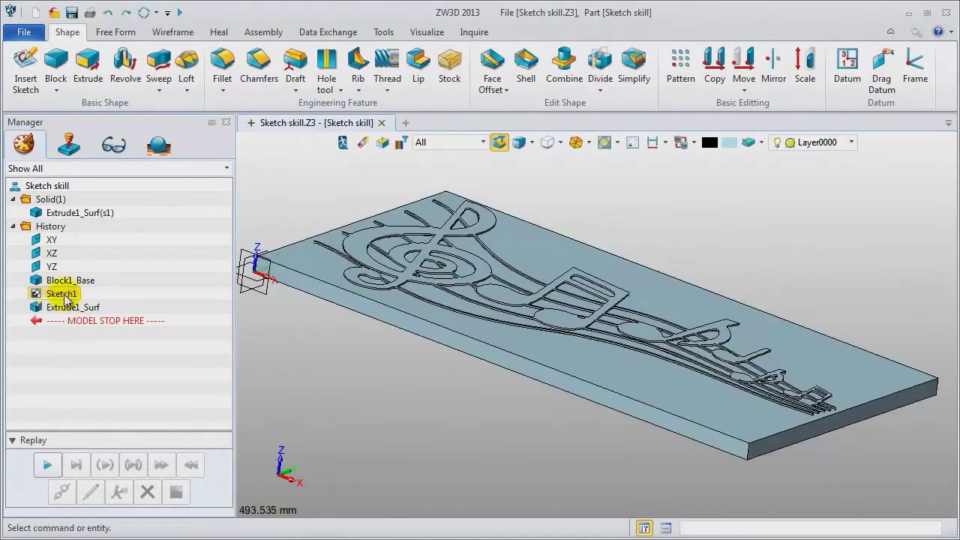
# - Reopen Sketch1 and copy all of its music-note curves to the clipboard with the origin (0,0) as base point
pyautogui.rightClick(60, 294)
pyautogui.click(73, 282)
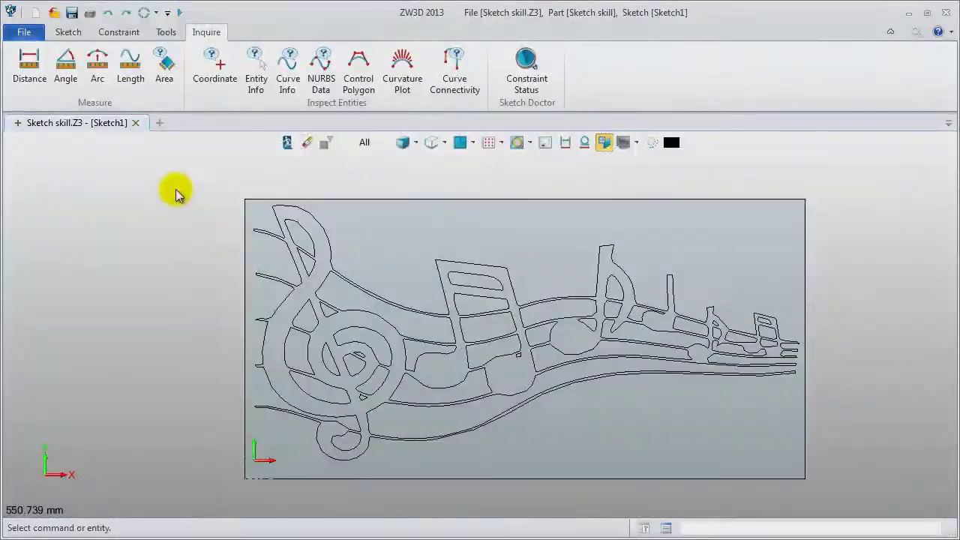
pyautogui.moveTo(174, 180)
pyautogui.mouseDown()
pyautogui.moveTo(513, 355)
pyautogui.moveTo(840, 499)
pyautogui.mouseUp()
pyautogui.hotkey('ctrl', 'c')
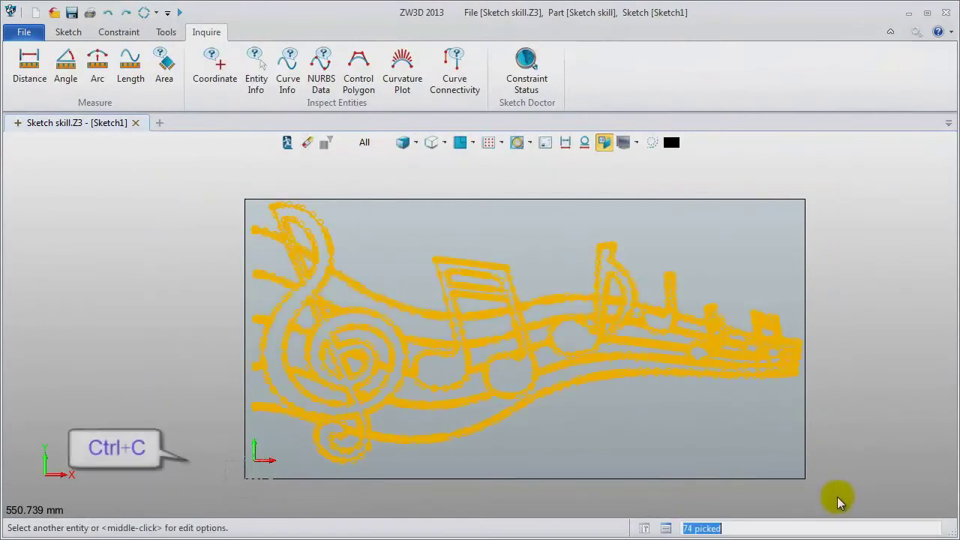
pyautogui.click(255, 462)
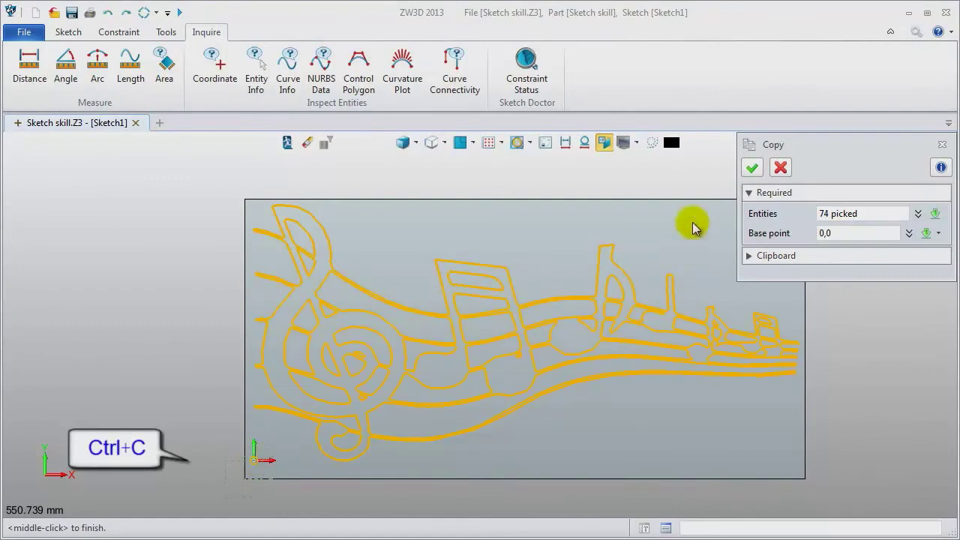
pyautogui.click(753, 168)
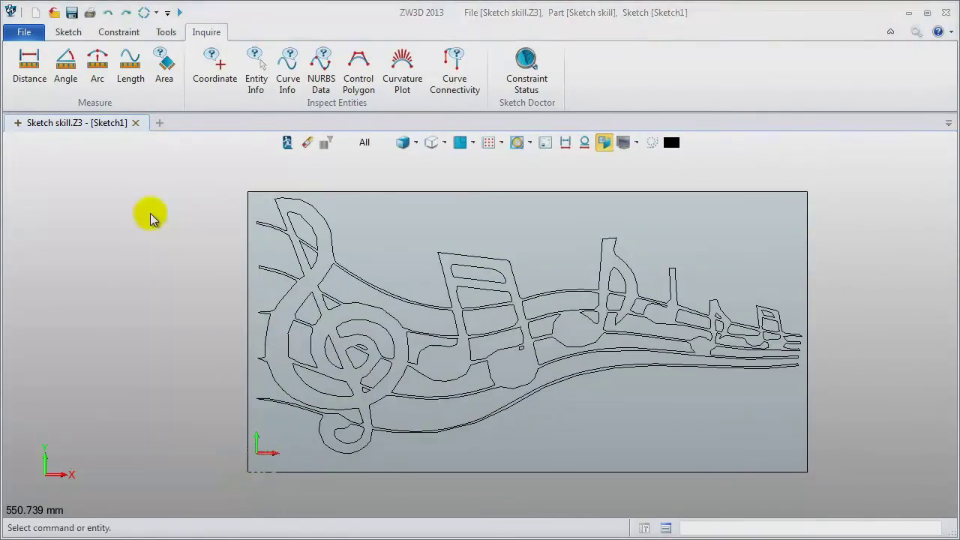
# - Create a new Part/Assembly file named Reuse Sketch and insert a sketch on the default plane
pyautogui.click(159, 122)
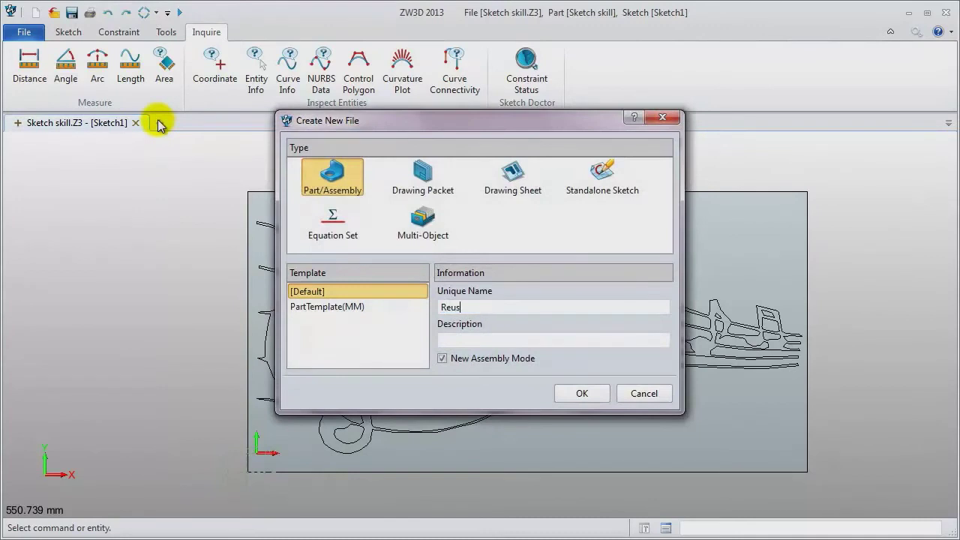
pyautogui.press('Return')
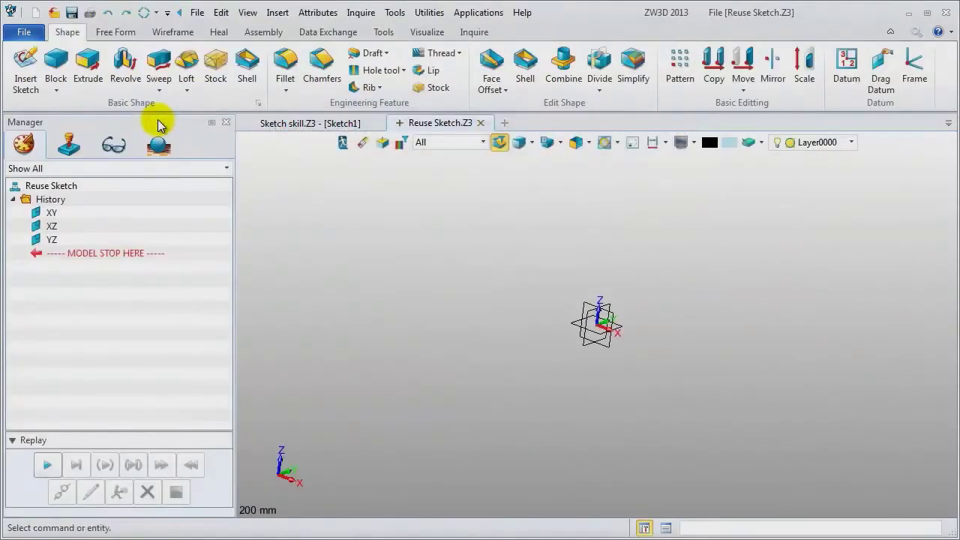
pyautogui.rightClick(308, 198)
pyautogui.click(341, 300)
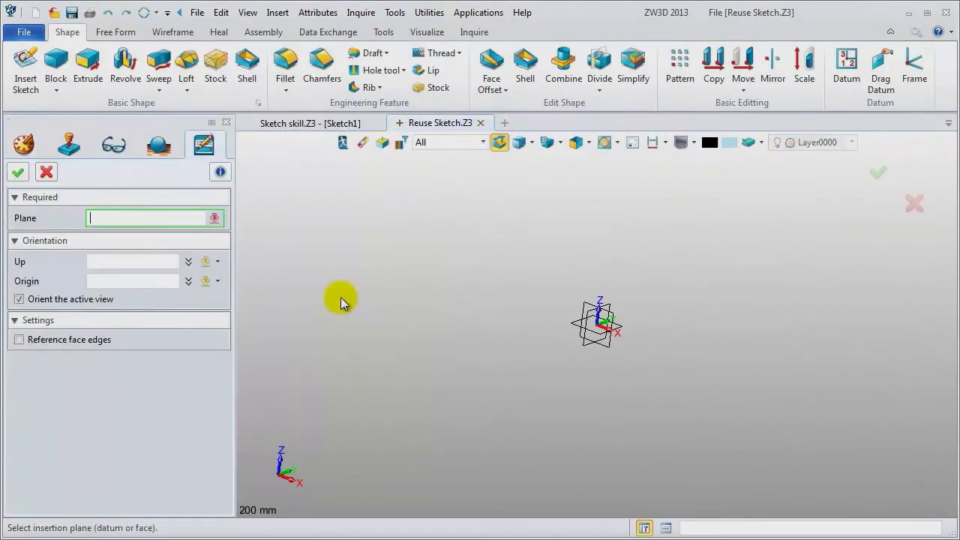
pyautogui.middleClick(341, 300)
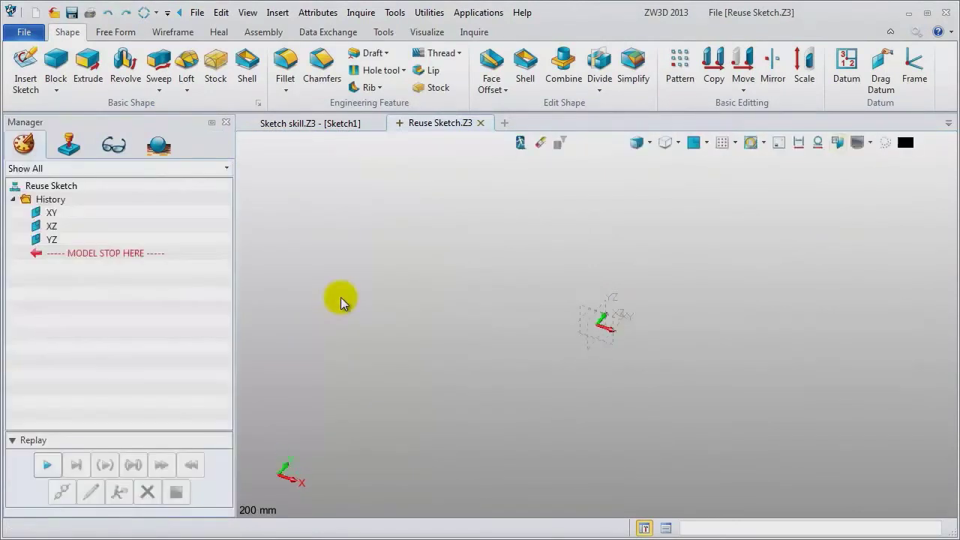
# - Paste the copied music-note curves with the base point at the origin and compare them with the source sketch
pyautogui.hotkey('ctrl', 'v')
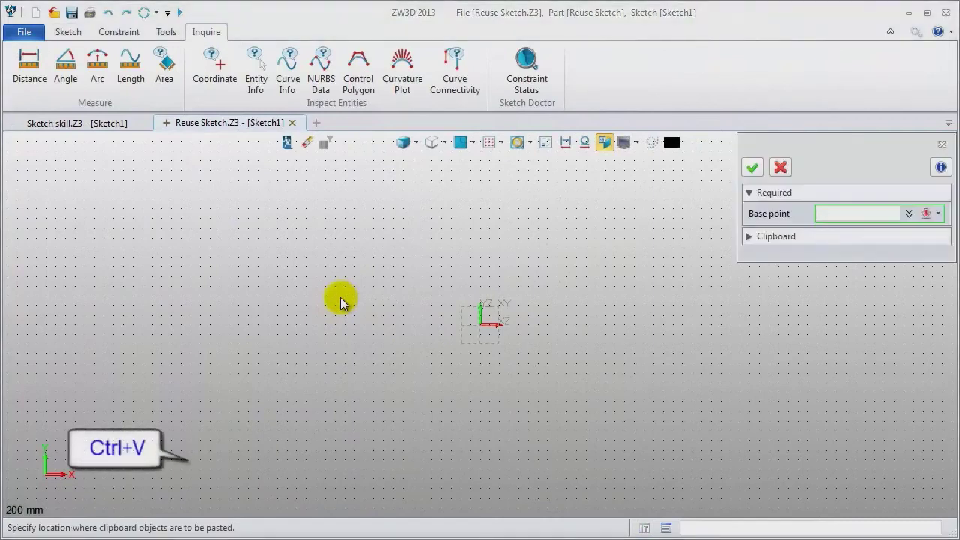
pyautogui.click(479, 325)
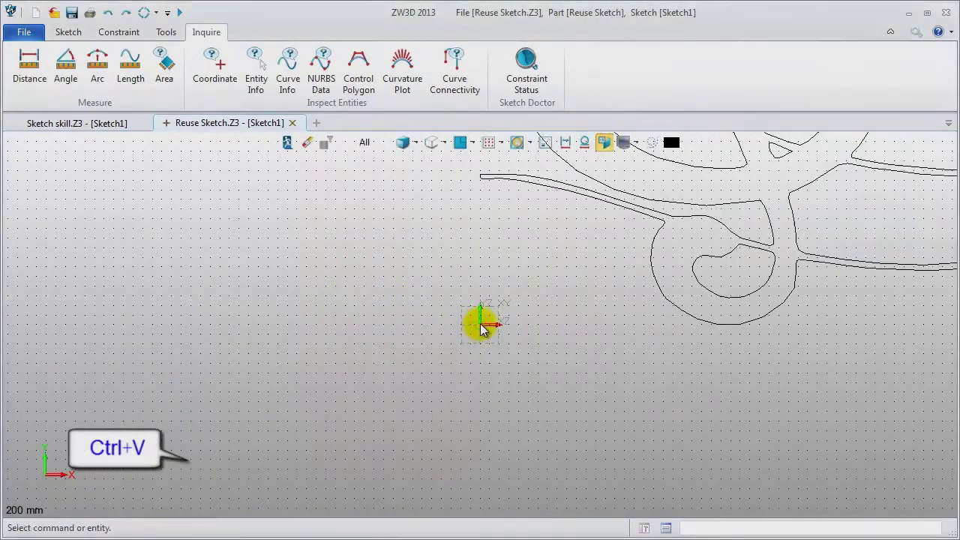
pyautogui.hotkey('ctrl', 'a')
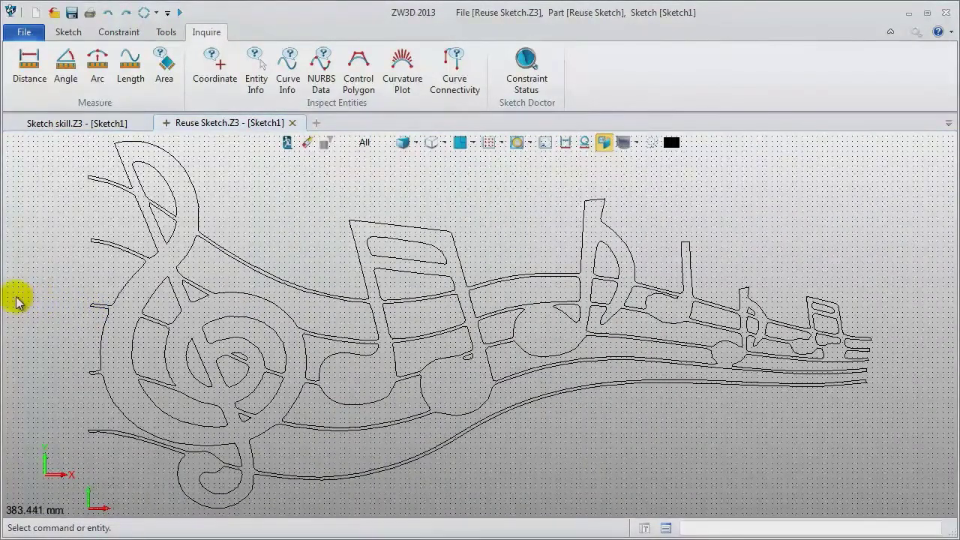
pyautogui.click(78, 126)
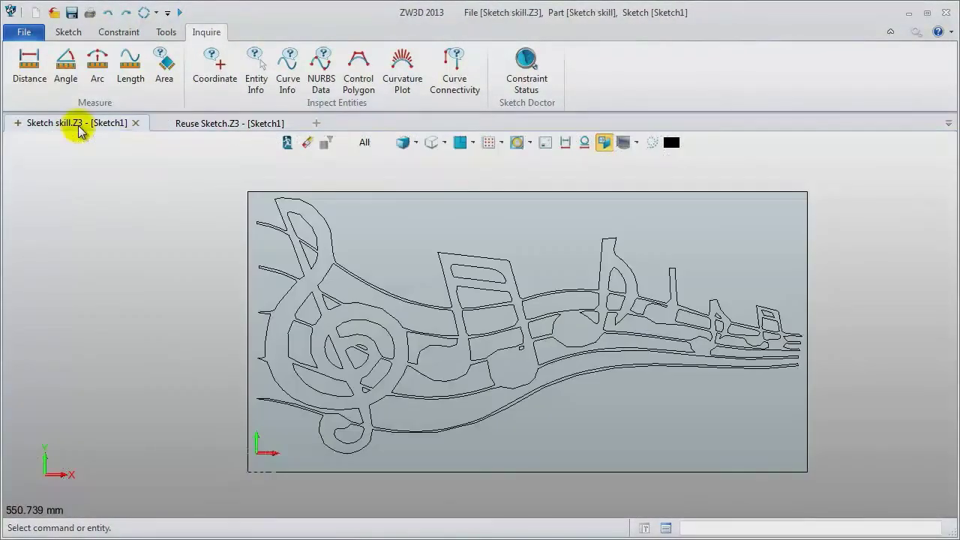
pyautogui.click(193, 126)
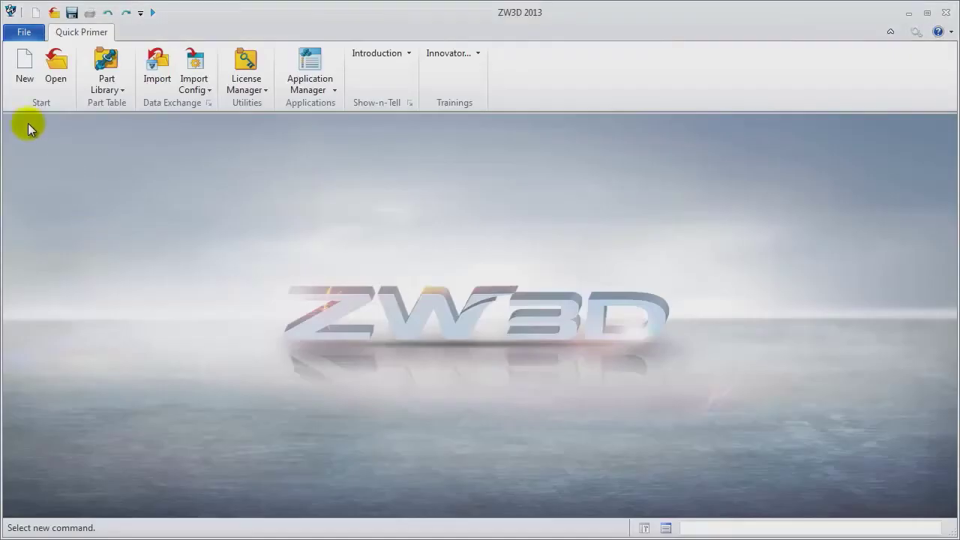
# - Create a new standalone sketch file named sketch case
pyautogui.click(24, 61)
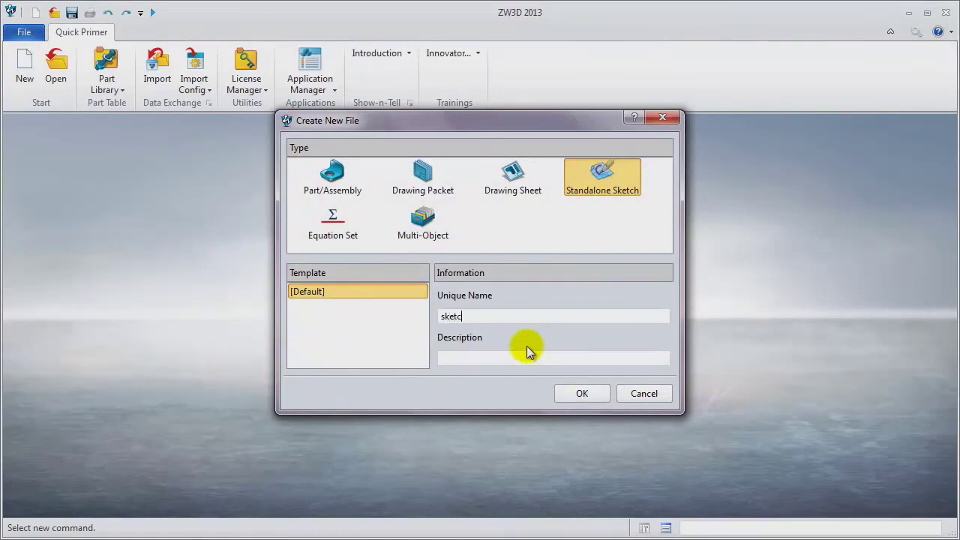
pyautogui.write('sketch case')
pyautogui.press('Return')
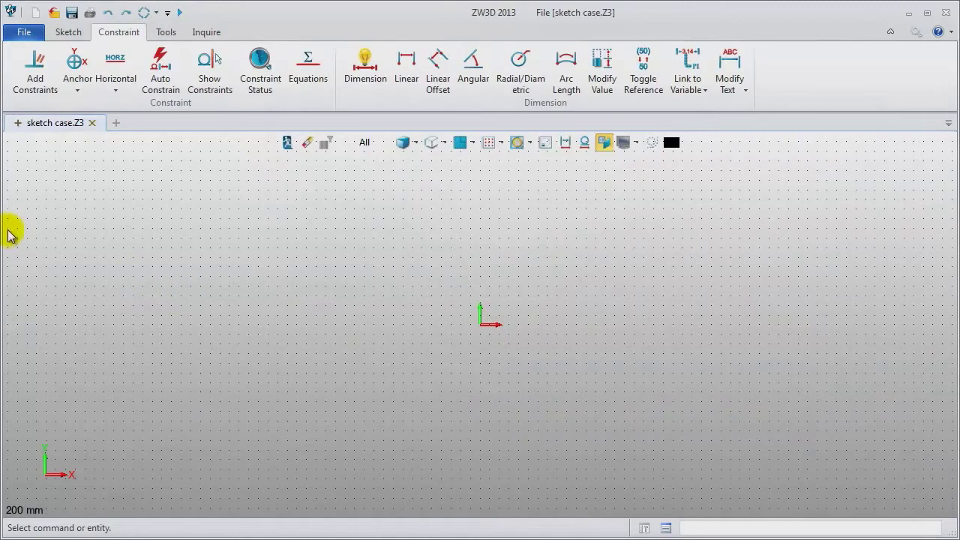
# - Draw a horizontal reference line about 310 mm long through the origin, starting at (-30,0)
pyautogui.moveTo(653, 300); pyautogui.dragTo(489, 300, button='middle')
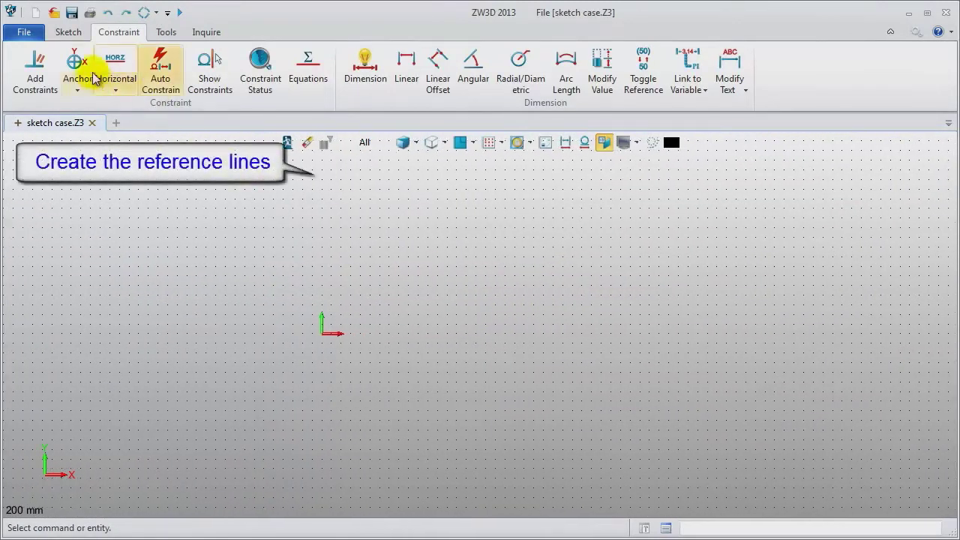
pyautogui.click(67, 32)
pyautogui.click(60, 75)
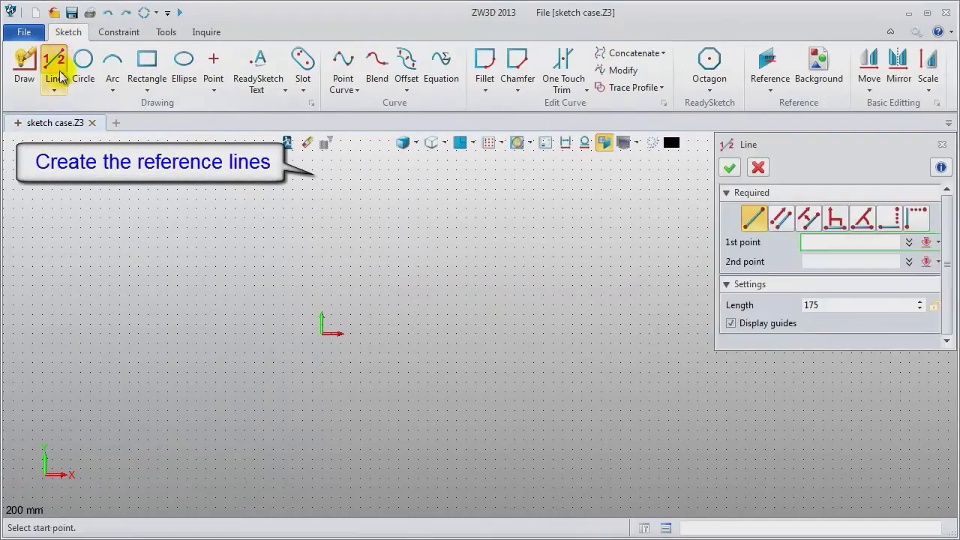
pyautogui.click(263, 335)
pyautogui.moveTo(681, 327); pyautogui.dragTo(537, 323, button='middle')
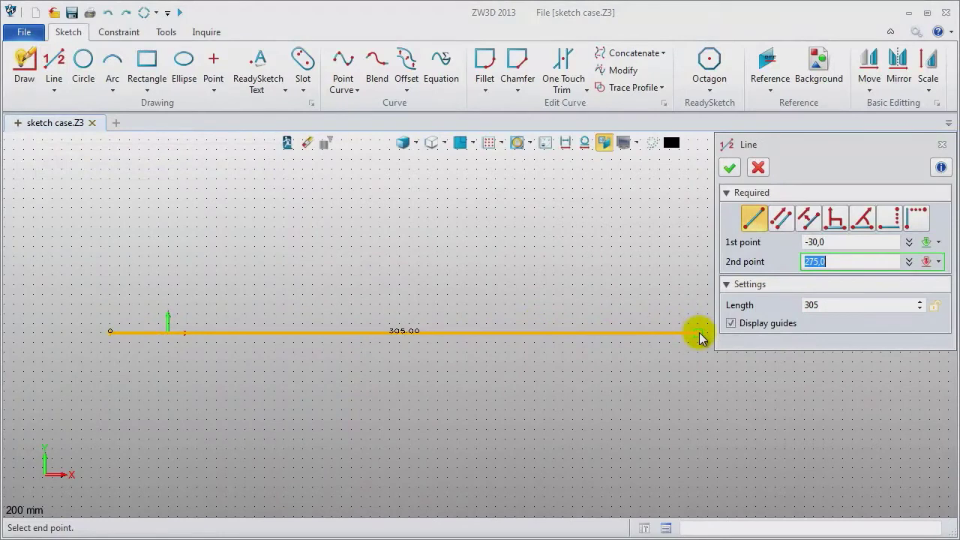
pyautogui.click(709, 336)
pyautogui.middleClick(383, 279)
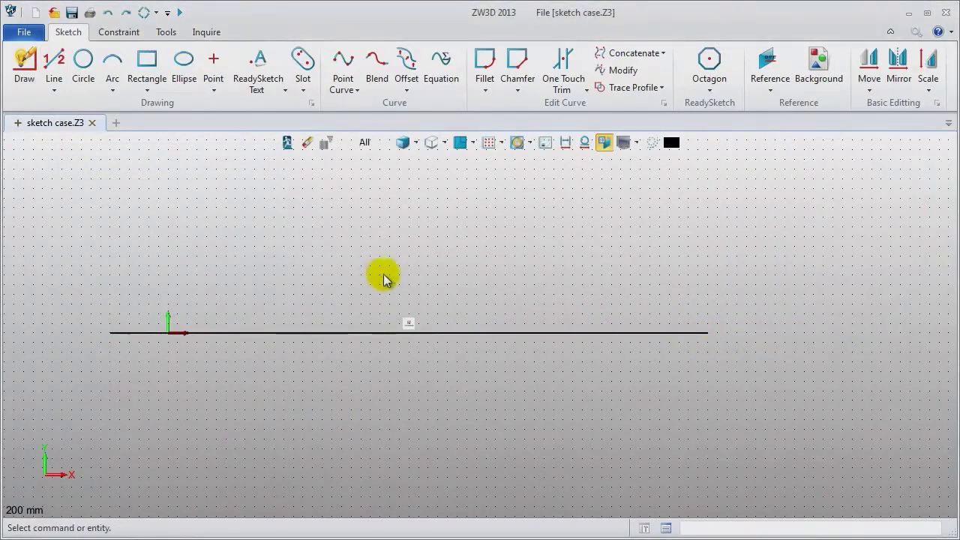
# - Draw two more horizontal reference lines about 310 mm long, starting at (-30,50) and (-30,-50), above and below the first
pyautogui.middleClick(384, 278)
pyautogui.click(110, 236)
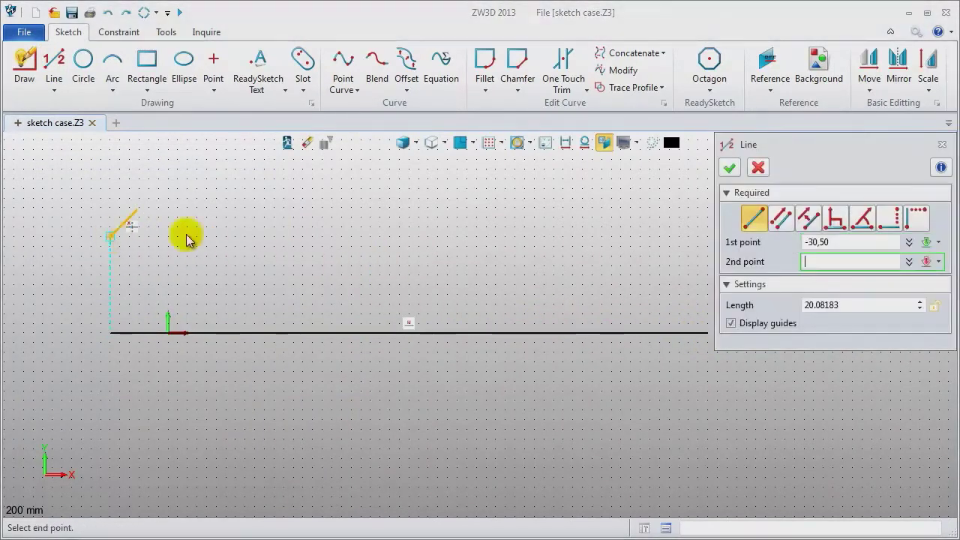
pyautogui.click(705, 239)
pyautogui.middleClick(664, 264)
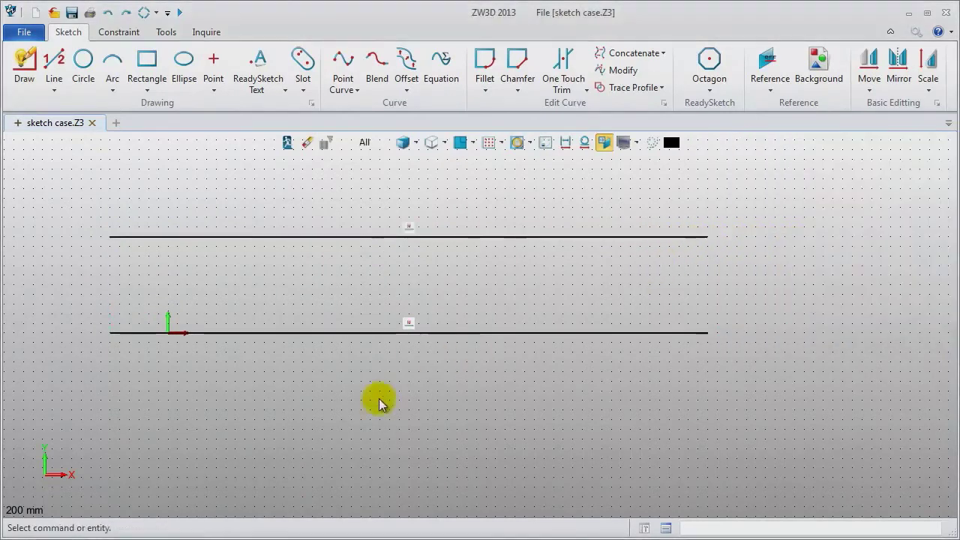
pyautogui.middleClick(225, 449)
pyautogui.click(112, 431)
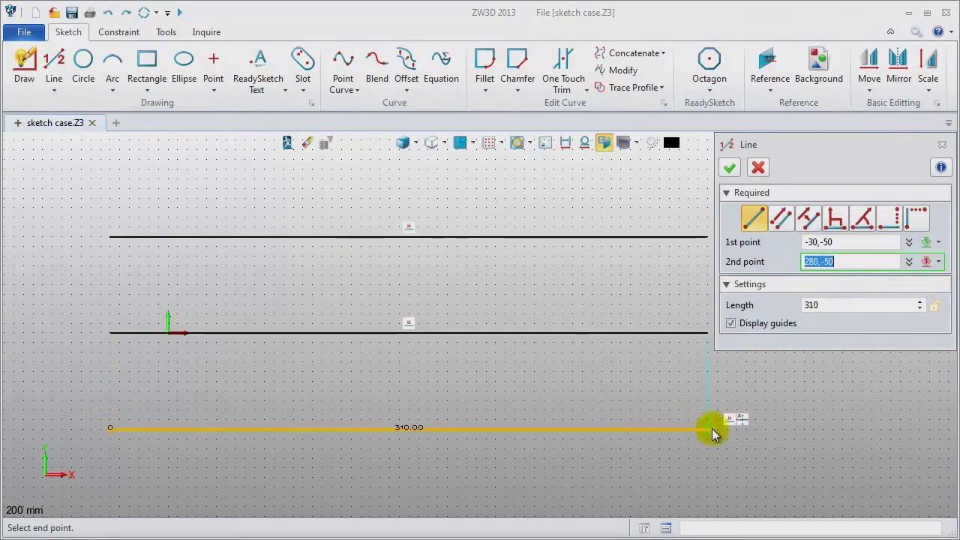
pyautogui.click(713, 433)
pyautogui.middleClick(782, 428)
# - Draw two vertical reference lines from (0,90) and (80,90) down across all three horizontal lines
pyautogui.middleClick(782, 428)
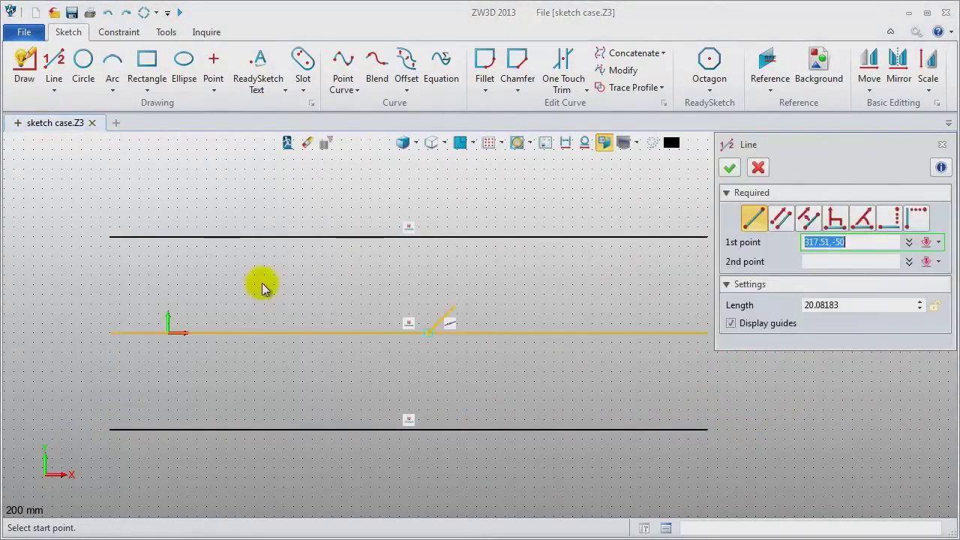
pyautogui.click(167, 157)
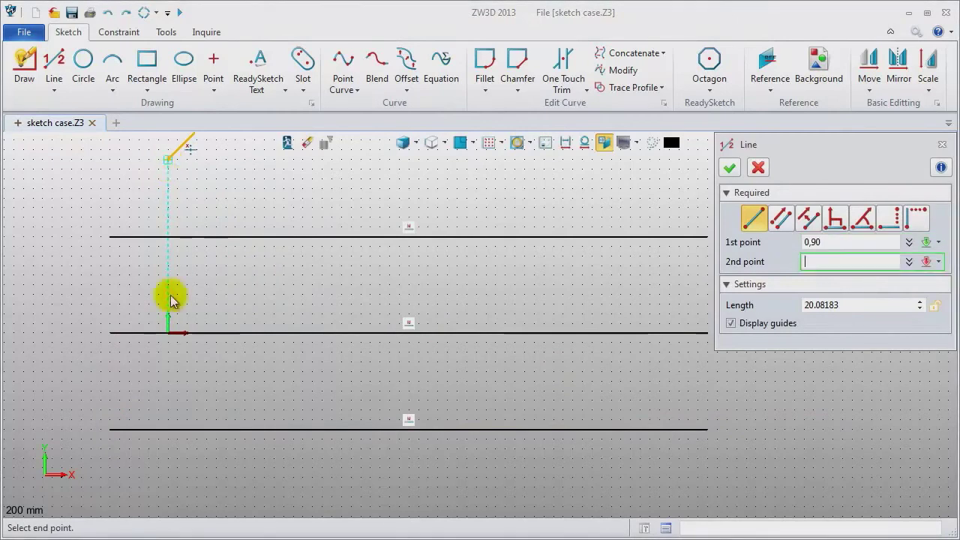
pyautogui.click(169, 482)
pyautogui.middleClick(171, 482)
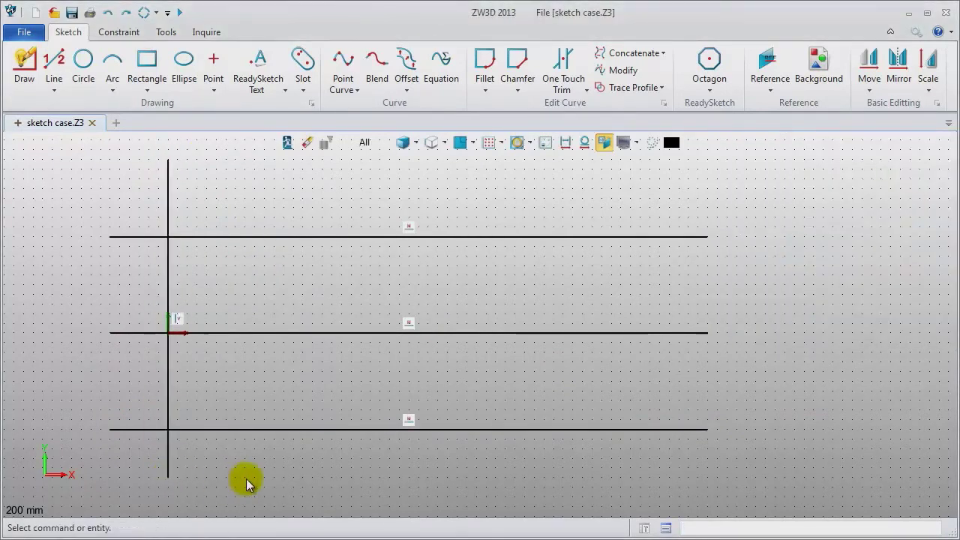
pyautogui.middleClick(248, 473)
pyautogui.click(322, 158)
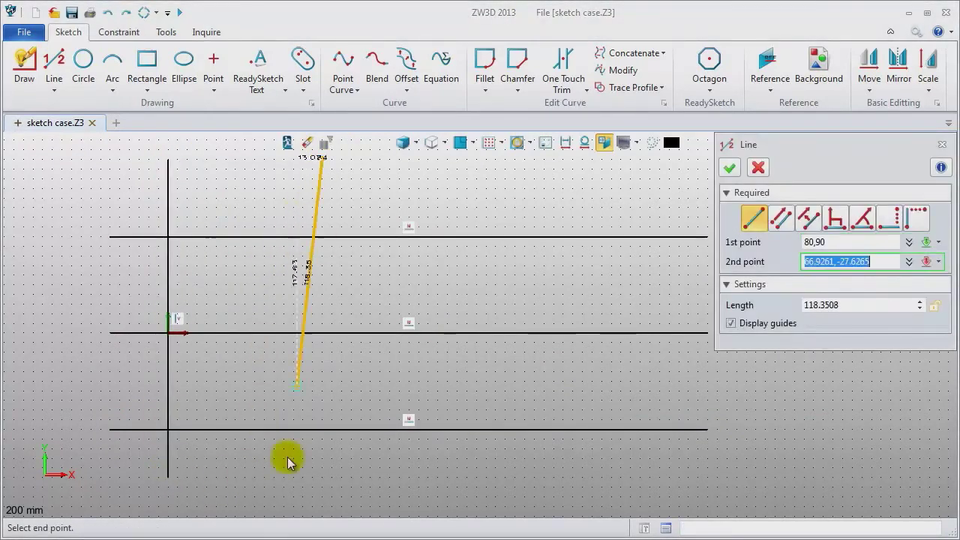
pyautogui.click(322, 486)
pyautogui.middleClick(341, 482)
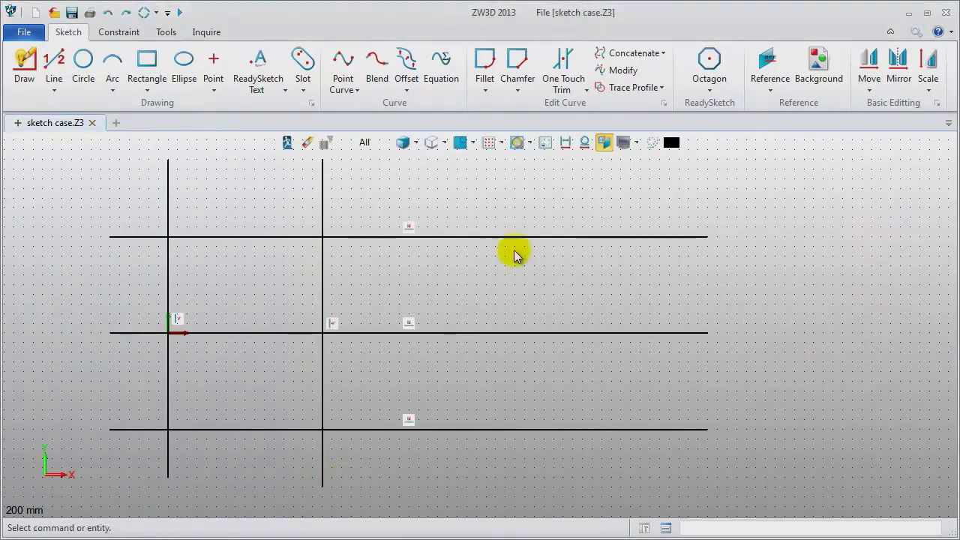
# - Draw two further vertical reference lines from (175,90) and (255,90) down past the lowest horizontal line
pyautogui.middleClick(514, 217)
pyautogui.click(505, 160)
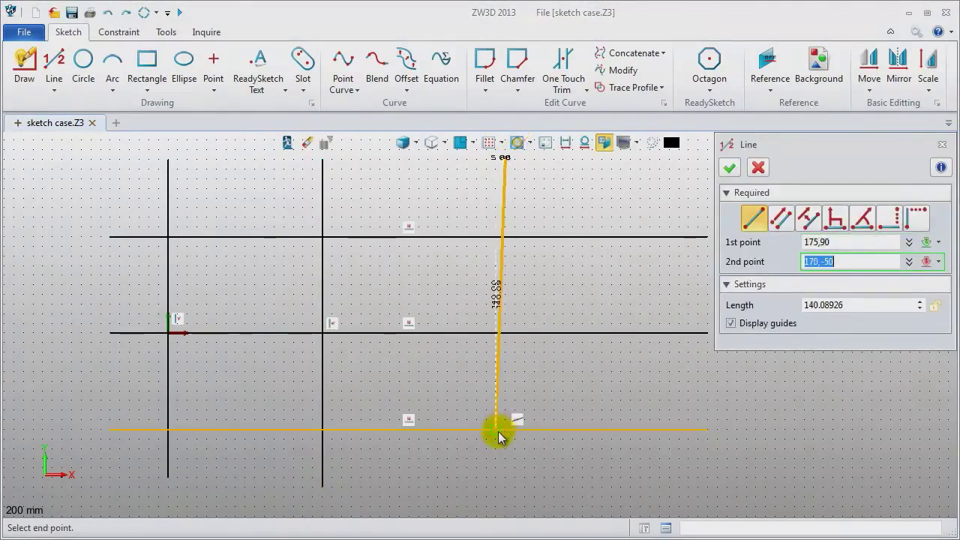
pyautogui.click(505, 483)
pyautogui.middleClick(618, 488)
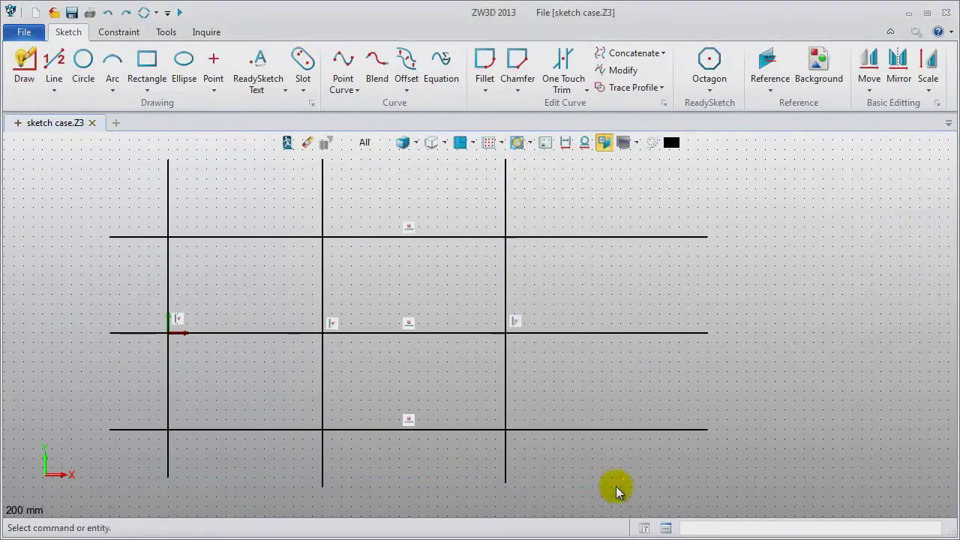
pyautogui.middleClick(660, 186)
pyautogui.click(662, 164)
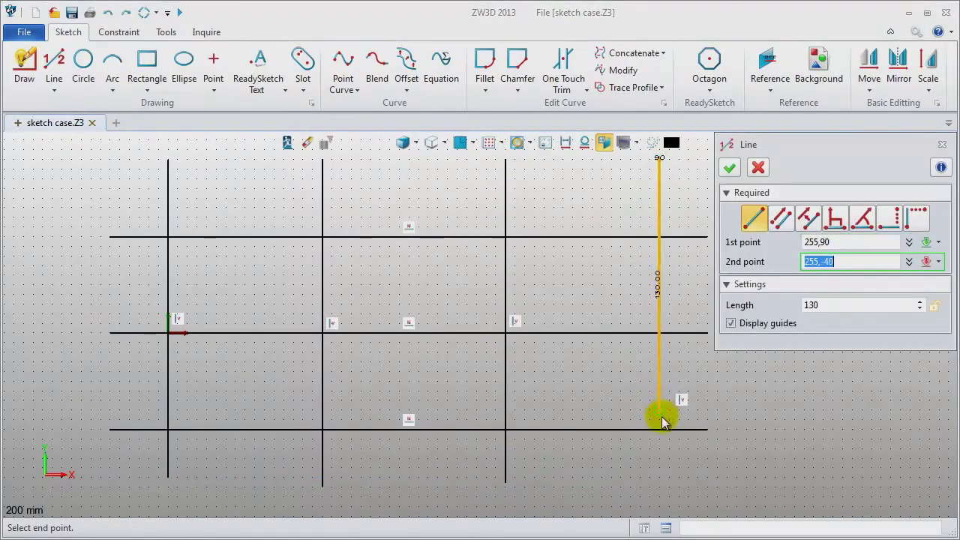
pyautogui.click(662, 484)
pyautogui.middleClick(800, 497)
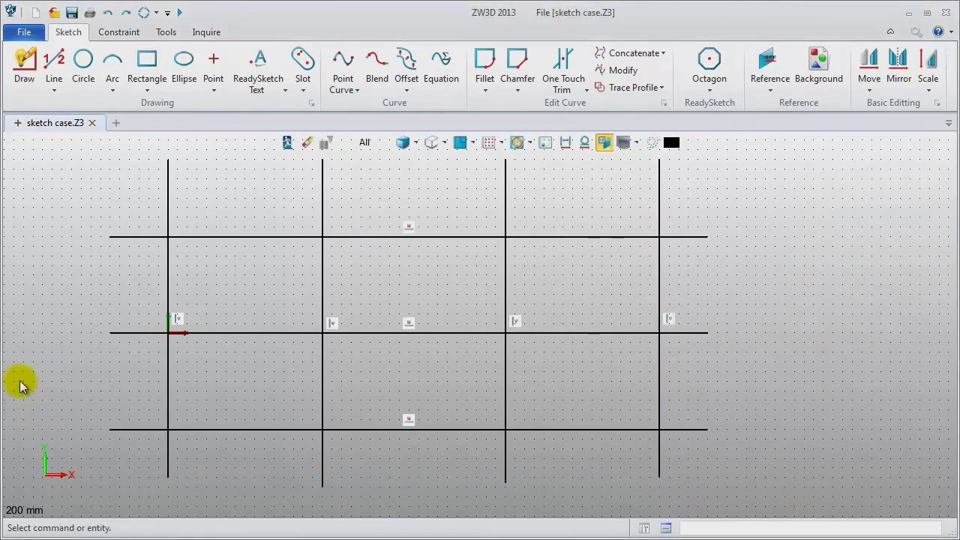
# - Constrain the first vertical line and the middle horizontal line to pass through the origin with point-on-line constraints
pyautogui.click(120, 32)
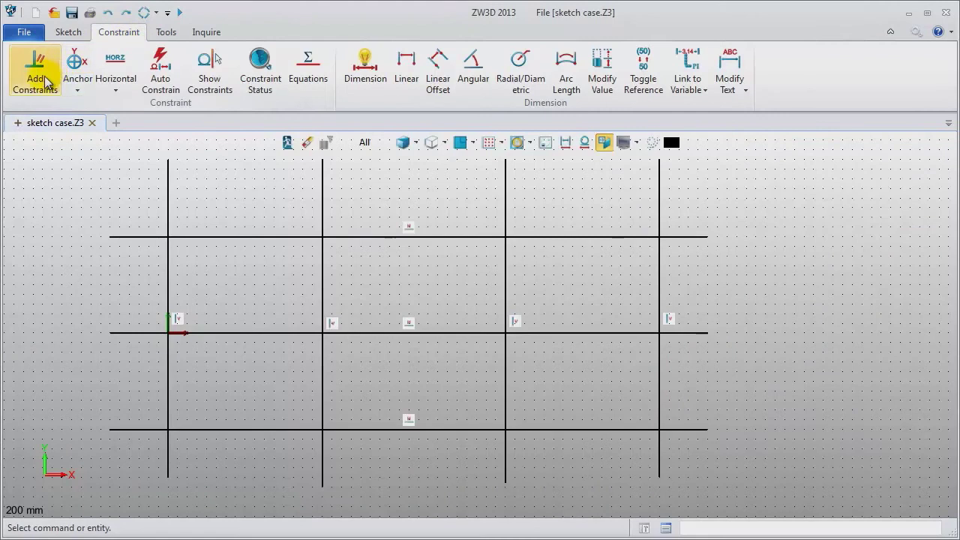
pyautogui.click(47, 83)
pyautogui.click(166, 288)
pyautogui.click(167, 335)
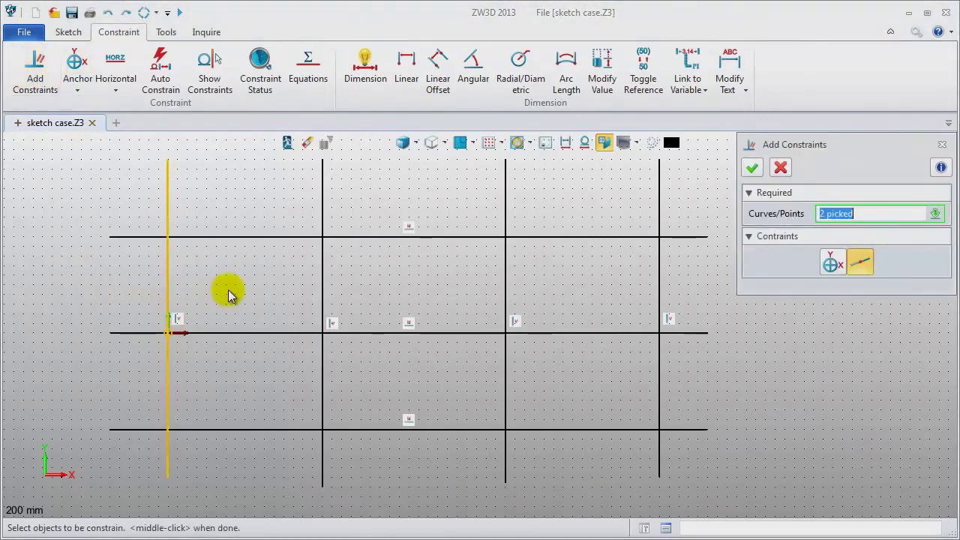
pyautogui.middleClick(225, 289)
pyautogui.click(176, 335)
pyautogui.click(168, 335)
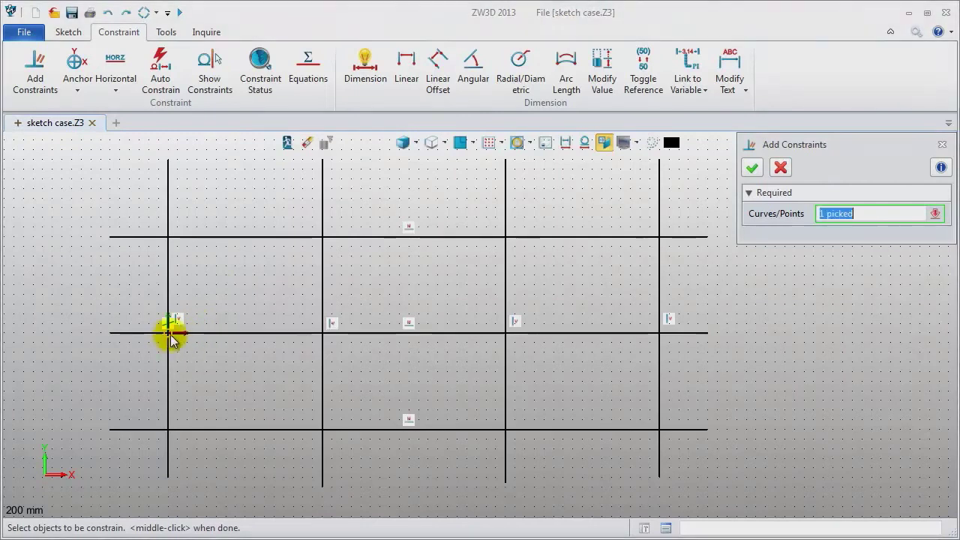
pyautogui.middleClick(229, 365)
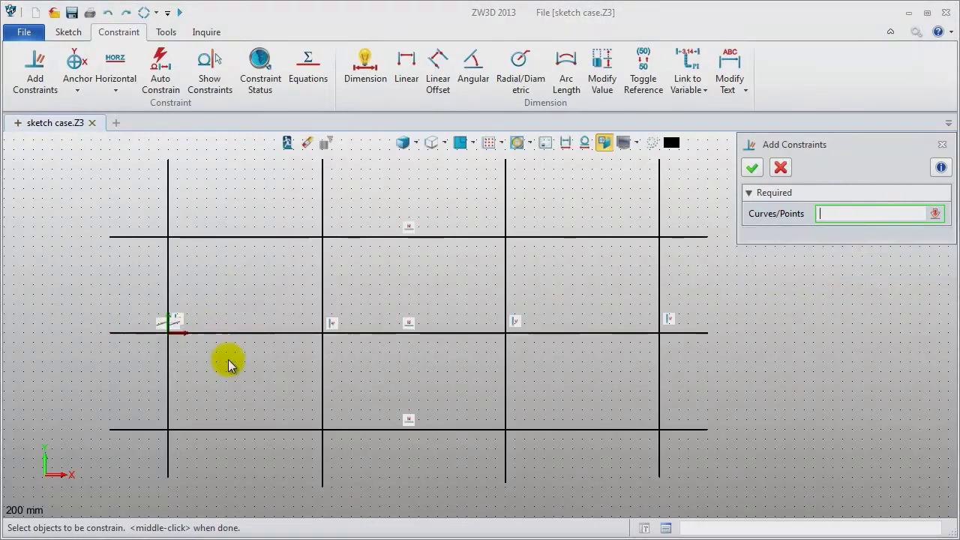
# - Dimension the distance between the upper and middle horizontal lines at 70 mm
pyautogui.click(365, 84)
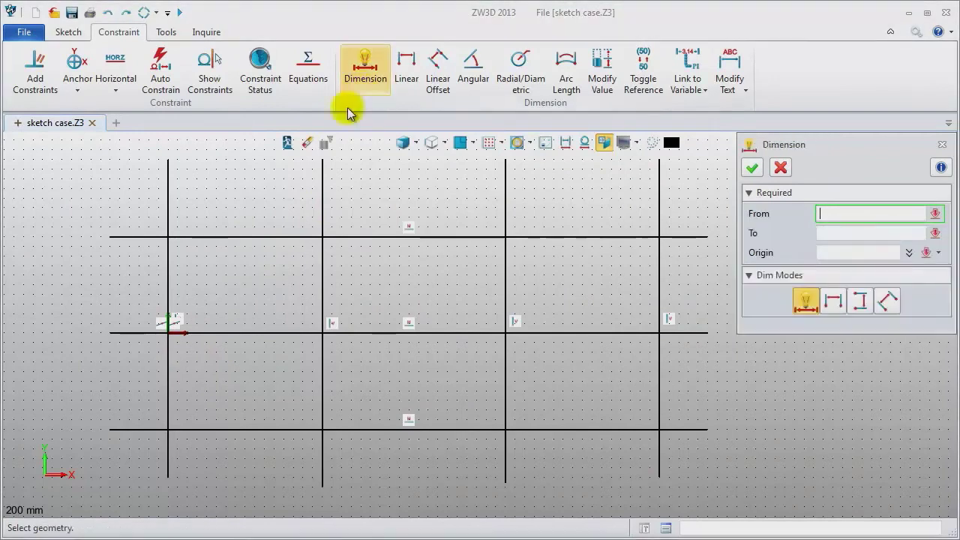
pyautogui.click(124, 238)
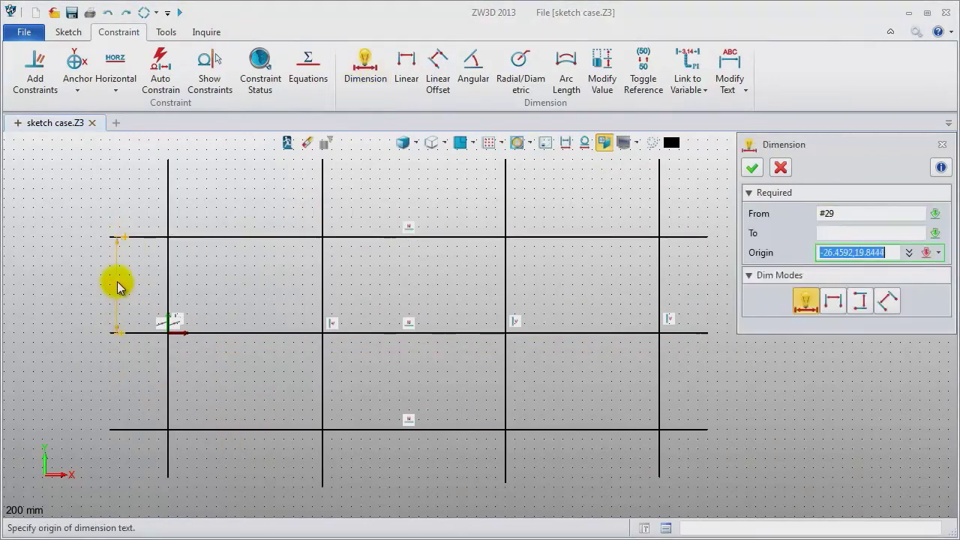
pyautogui.click(114, 291)
pyautogui.write('70')
pyautogui.press('Return')
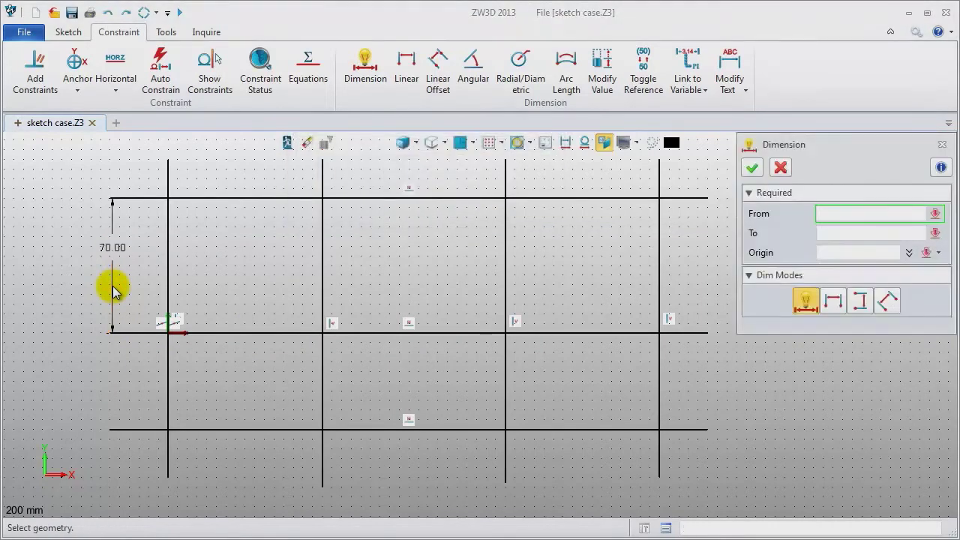
# - Dimension the distance between the middle and lower horizontal lines at 40 mm
pyautogui.click(128, 333)
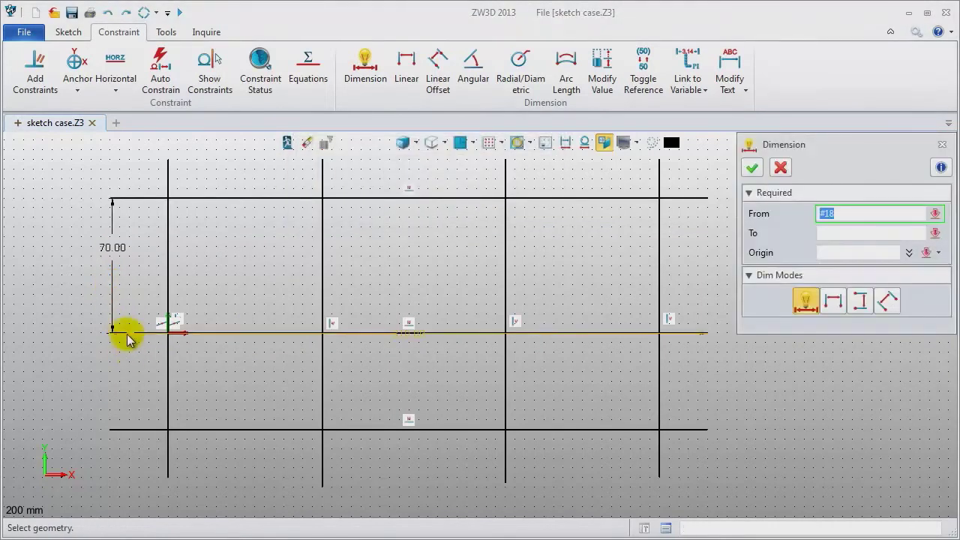
pyautogui.click(118, 428)
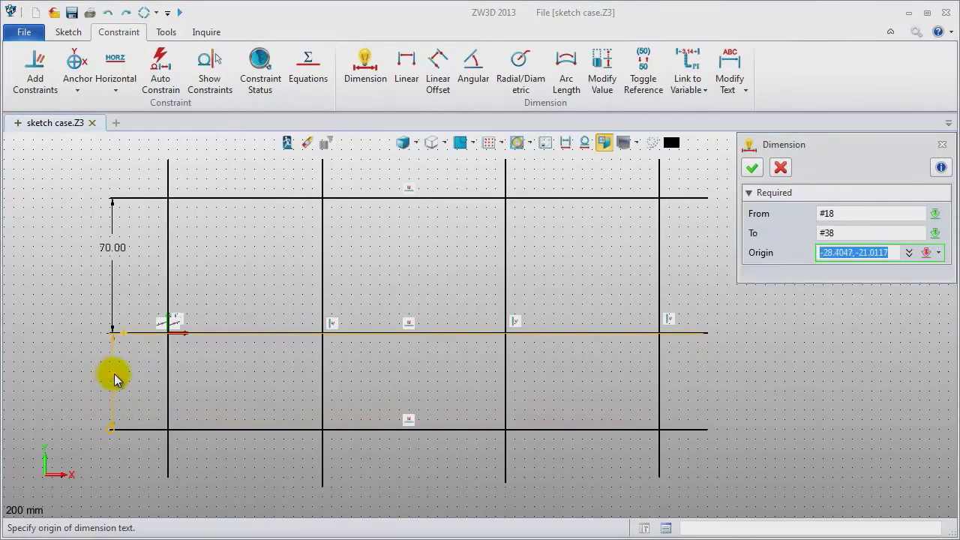
pyautogui.click(112, 380)
pyautogui.write('40')
pyautogui.press('Return')
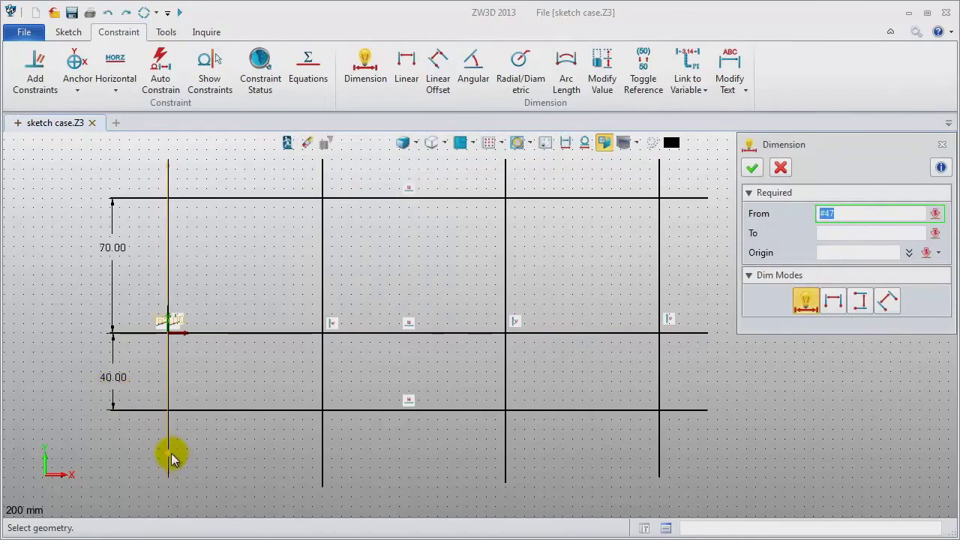
# - Dimension the second and third vertical lines at 60 mm and 180 mm from the vertical line through the origin
pyautogui.click(322, 476)
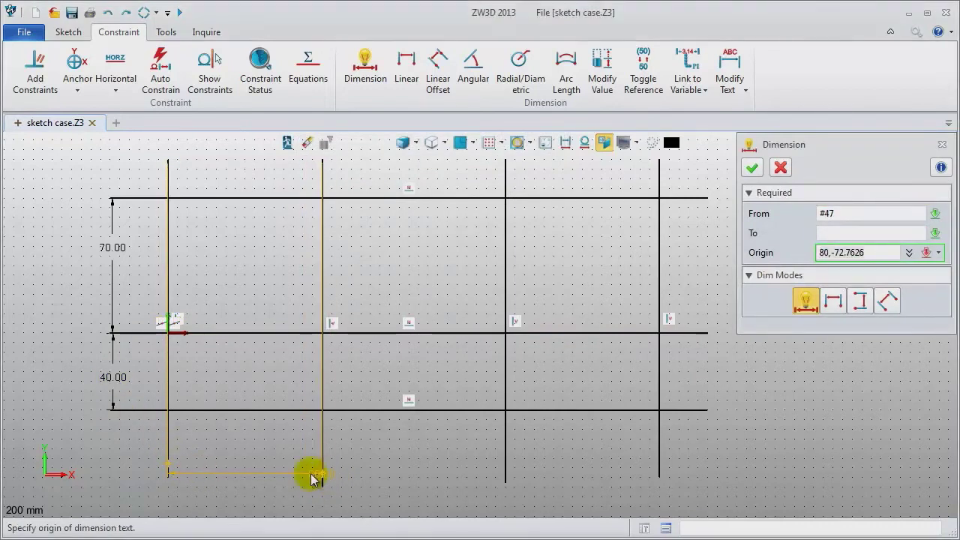
pyautogui.click(246, 478)
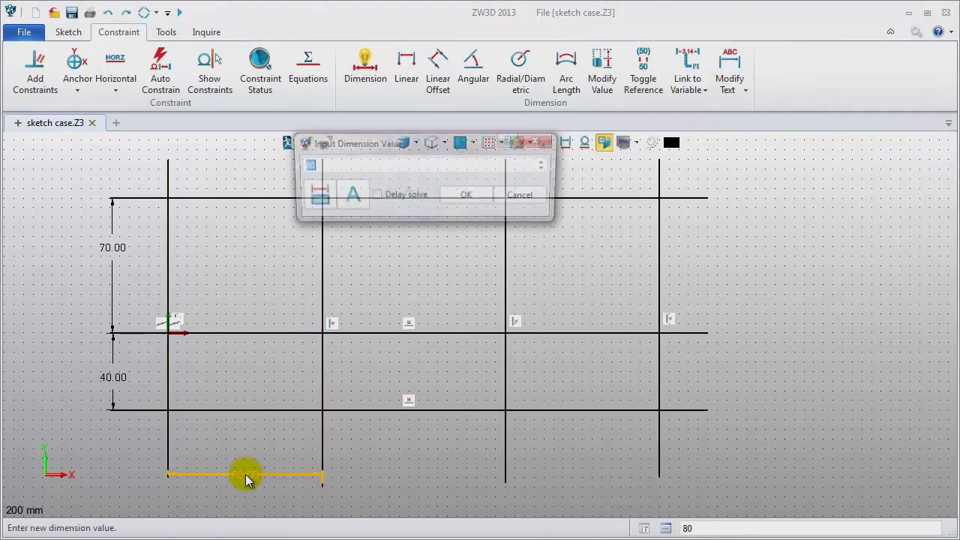
pyautogui.press('Return')
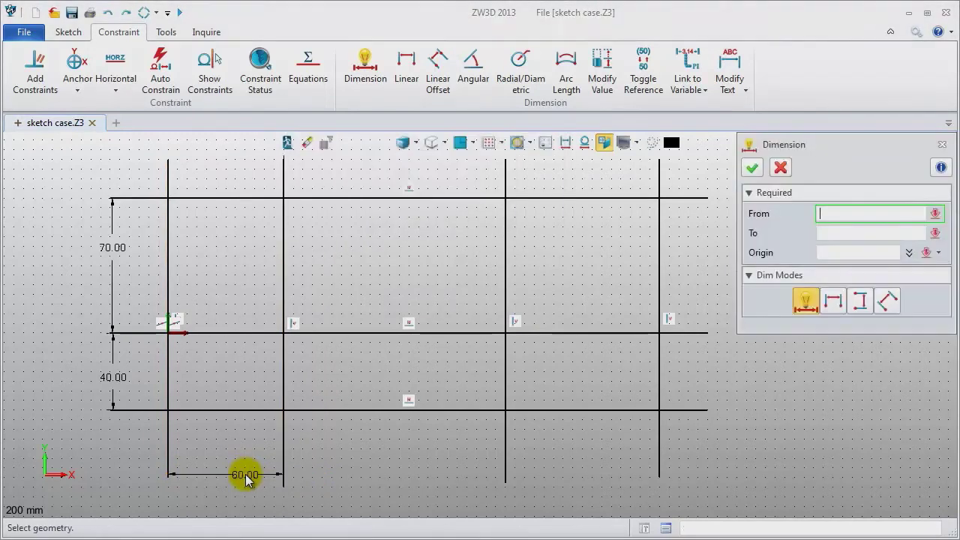
pyautogui.click(168, 472)
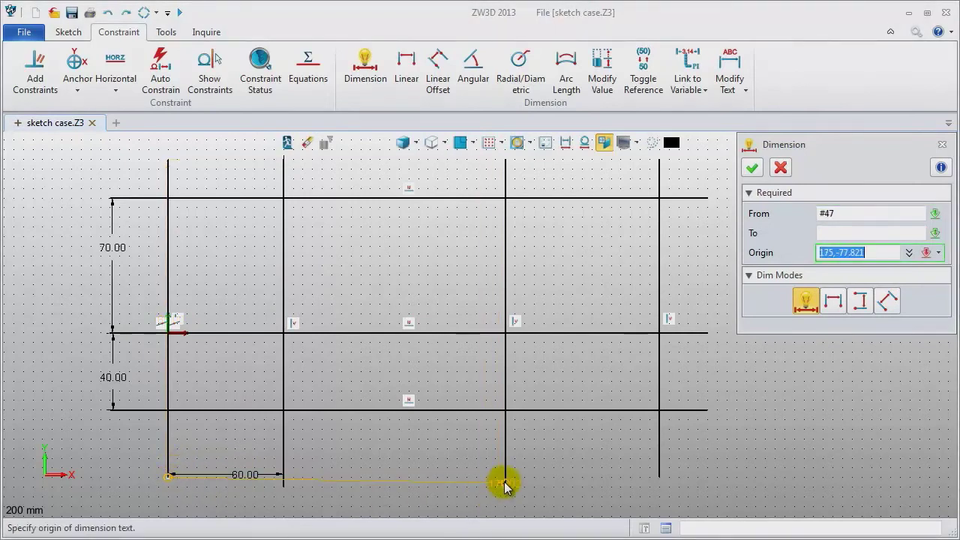
pyautogui.click(338, 506)
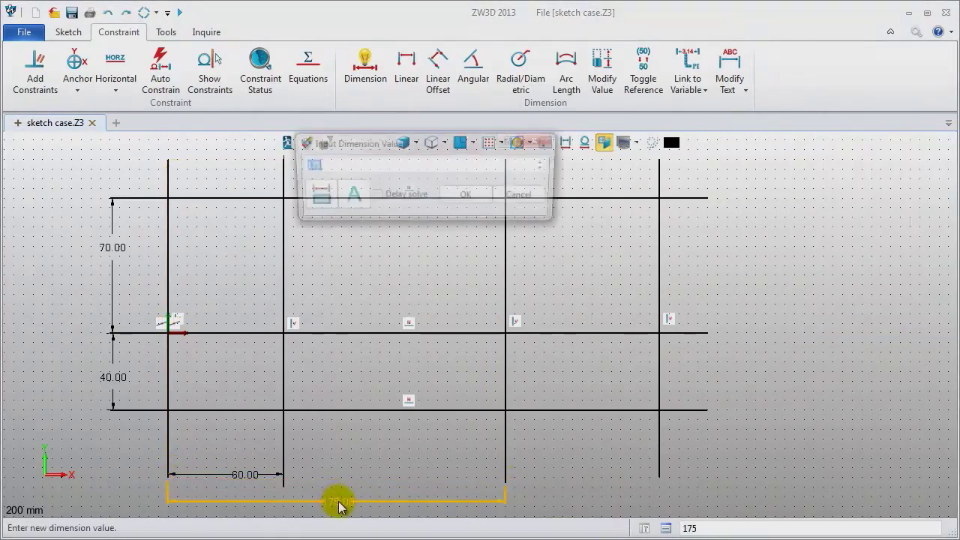
pyautogui.press('Return')
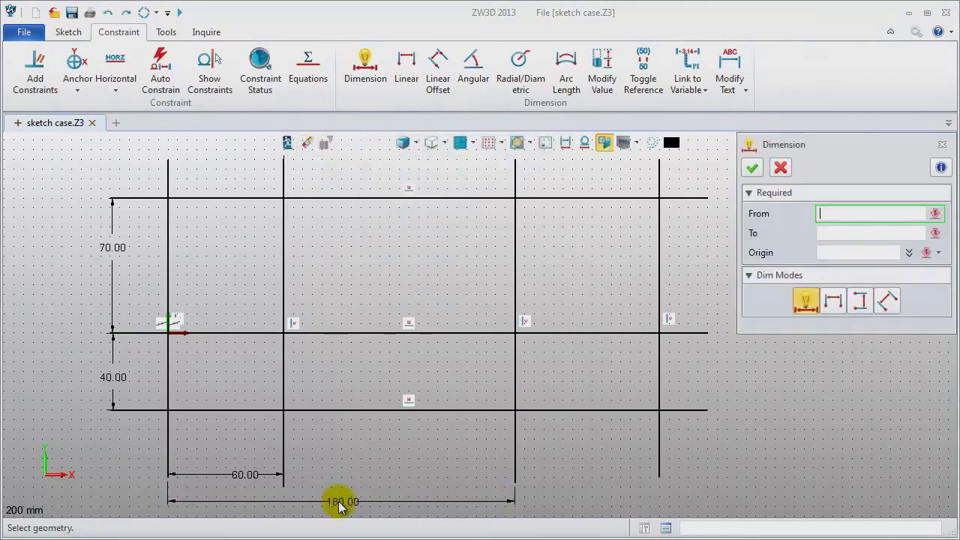
# - Dimension the fourth vertical line at 290 mm from the vertical line through the origin and finish dimensioning
pyautogui.click(168, 476)
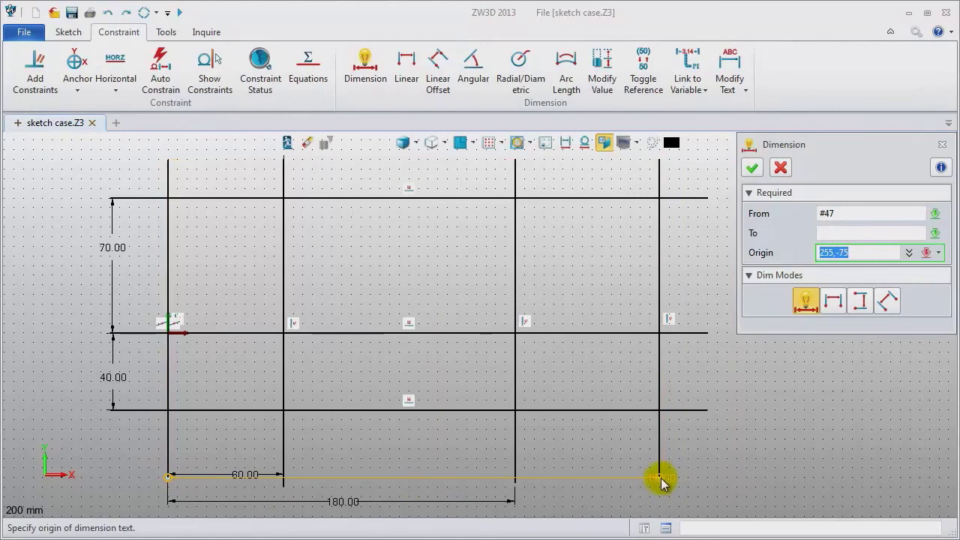
pyautogui.moveTo(525, 510); pyautogui.dragTo(525, 487, button='middle')
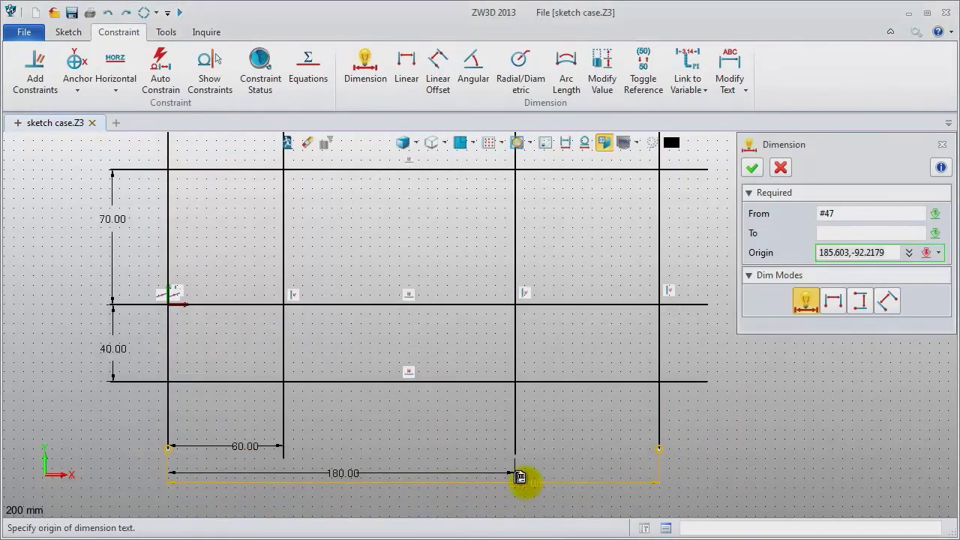
pyautogui.click(468, 501)
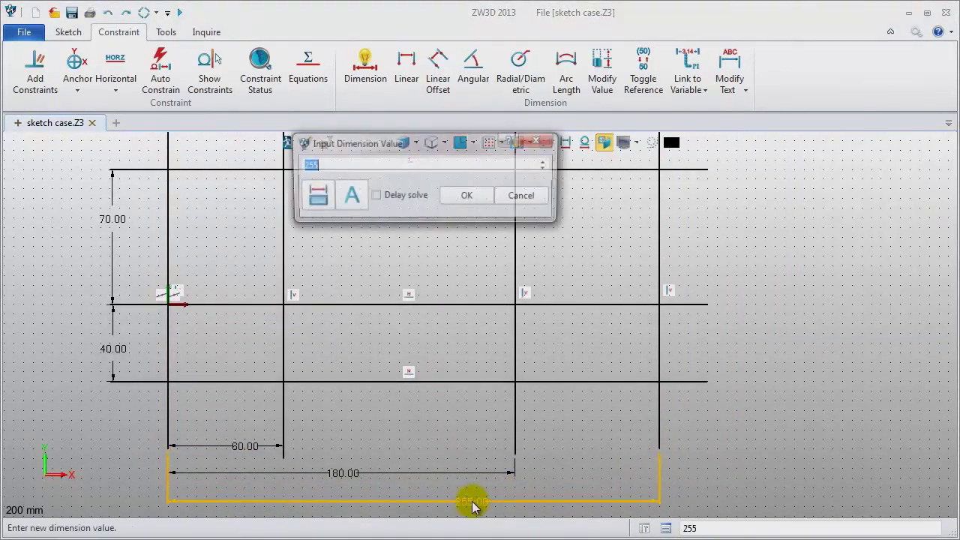
pyautogui.write('290')
pyautogui.press('Return')
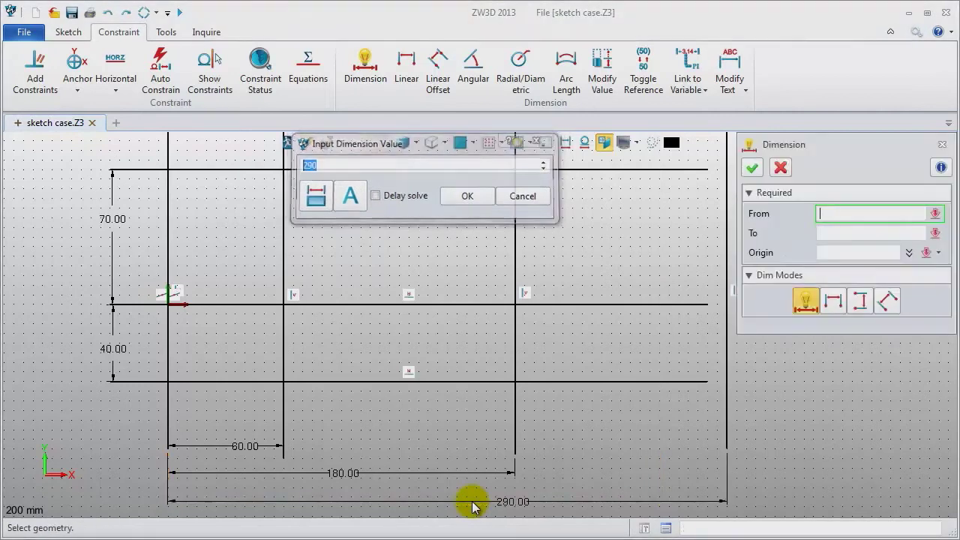
pyautogui.click(941, 145)
# - Extend the ends of all three horizontal lines past the vertical line at 290 mm
pyautogui.moveTo(857, 300); pyautogui.dragTo(854, 300, button='middle')
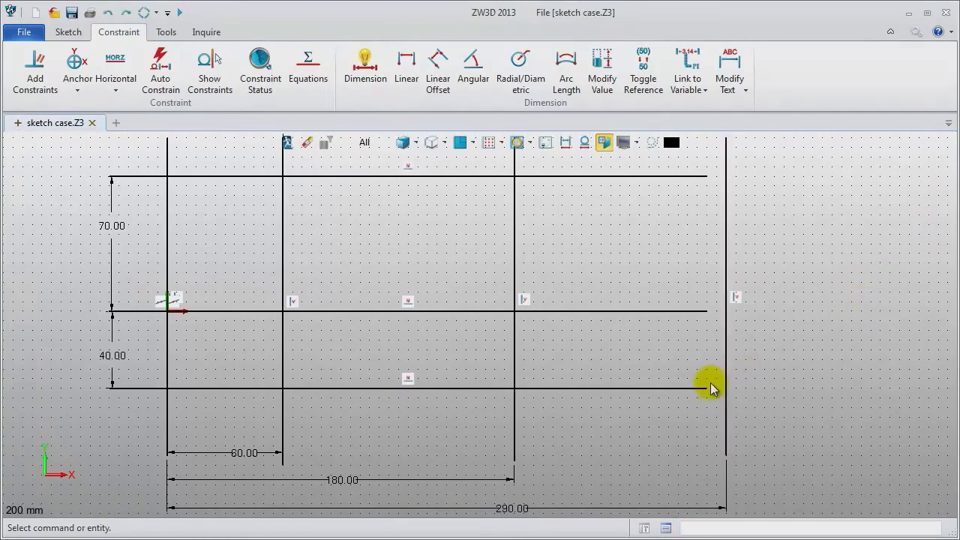
pyautogui.moveTo(718, 387); pyautogui.dragTo(749, 388)
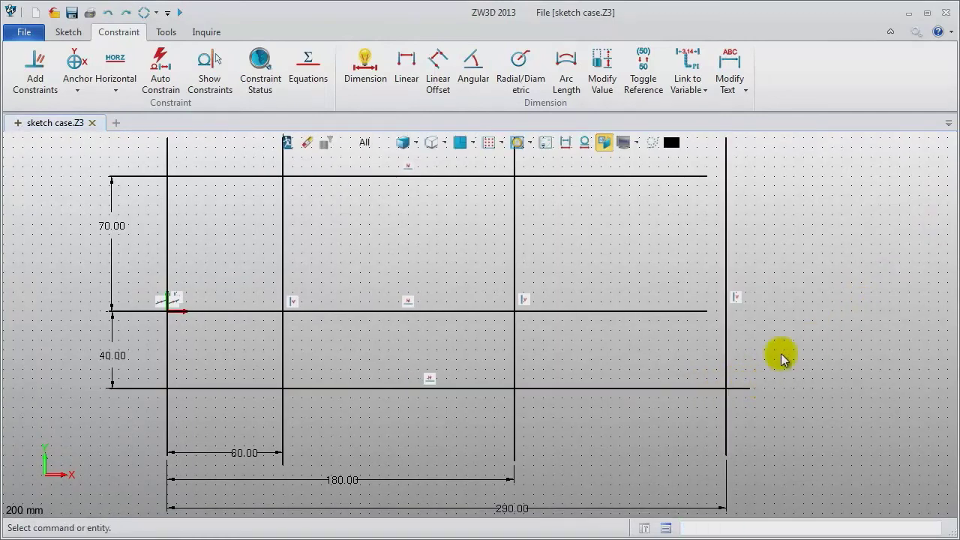
pyautogui.moveTo(705, 315); pyautogui.dragTo(762, 312)
pyautogui.moveTo(705, 178); pyautogui.dragTo(765, 182)
# - Toggle all three horizontal and four vertical grid lines to construction geometry
pyautogui.click(181, 176)
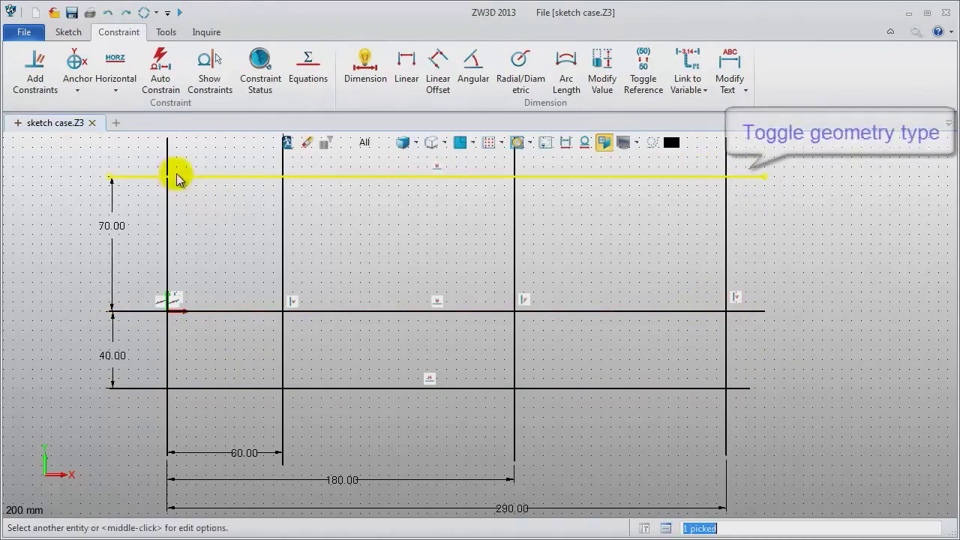
pyautogui.click(201, 311)
pyautogui.click(191, 389)
pyautogui.click(168, 375)
pyautogui.click(284, 360)
pyautogui.click(516, 360)
pyautogui.click(728, 365)
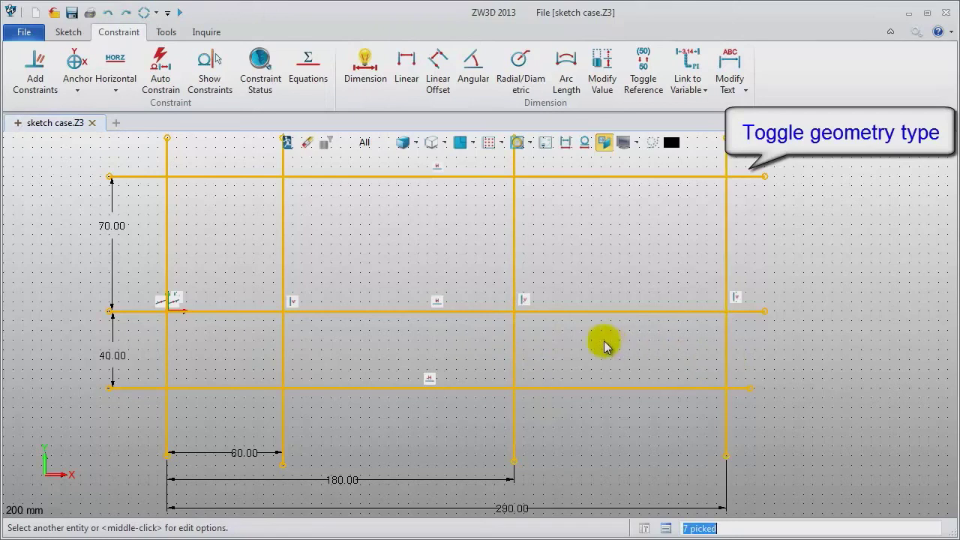
pyautogui.rightClick(587, 330)
pyautogui.click(597, 326)
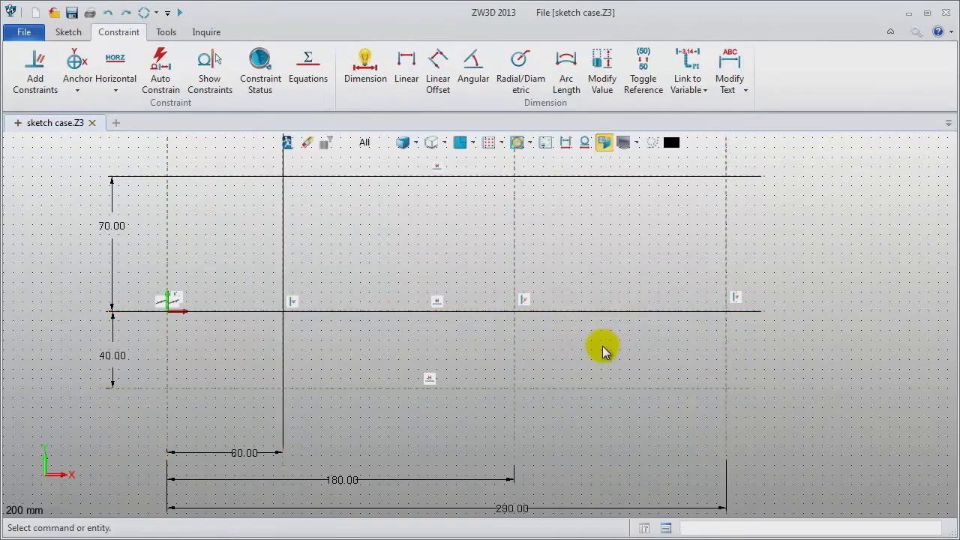
# - Draw a circle of radius 20 mm centred on the origin
pyautogui.moveTo(604, 353); pyautogui.dragTo(609, 356, button='middle')
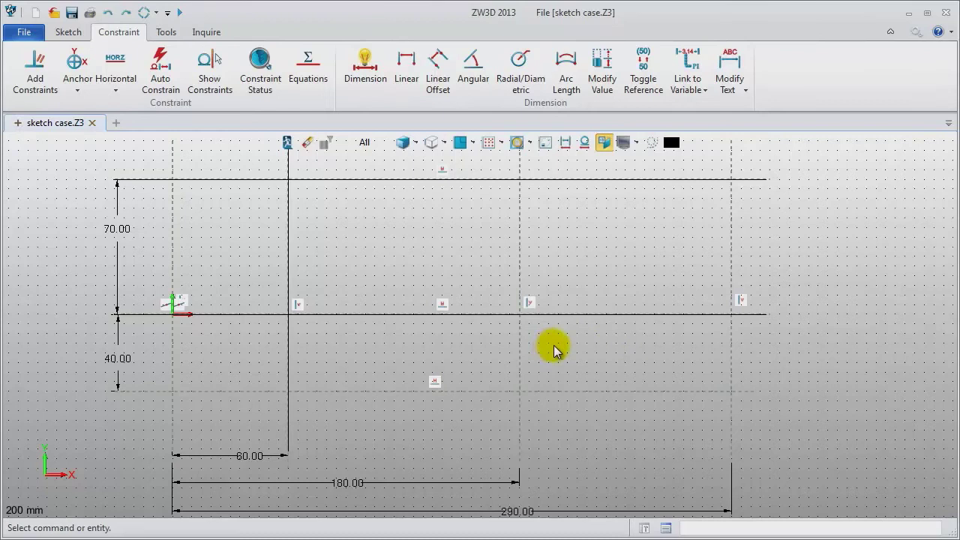
pyautogui.click(67, 32)
pyautogui.click(84, 67)
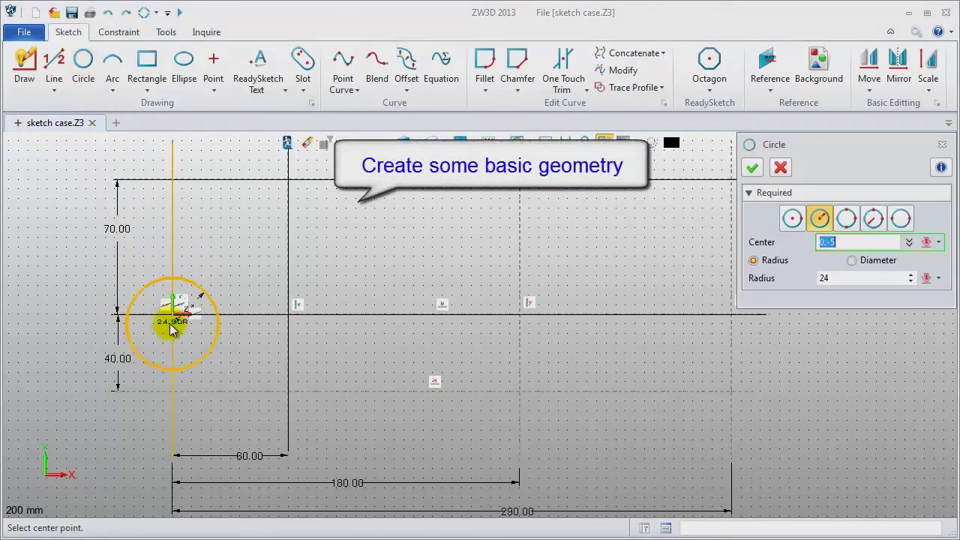
pyautogui.click(793, 218)
pyautogui.click(822, 220)
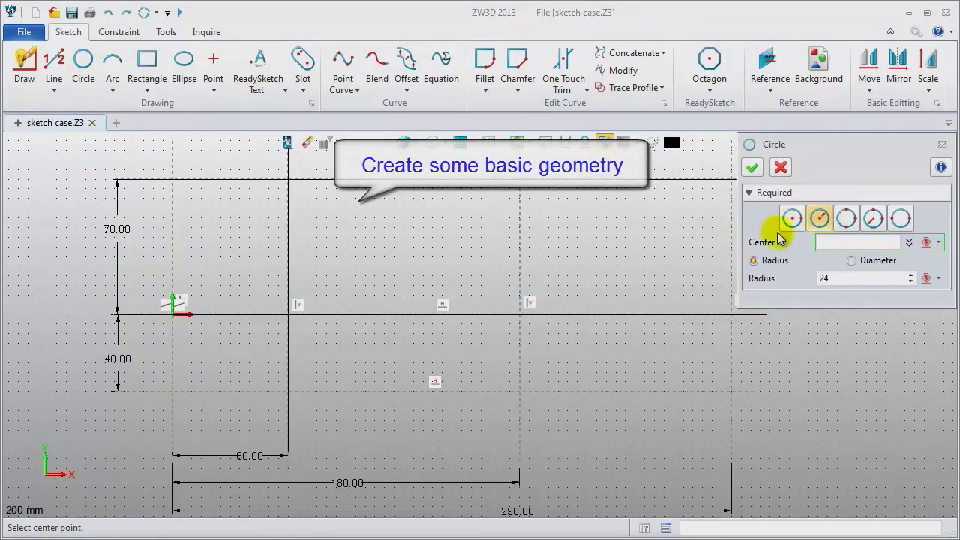
pyautogui.click(173, 315)
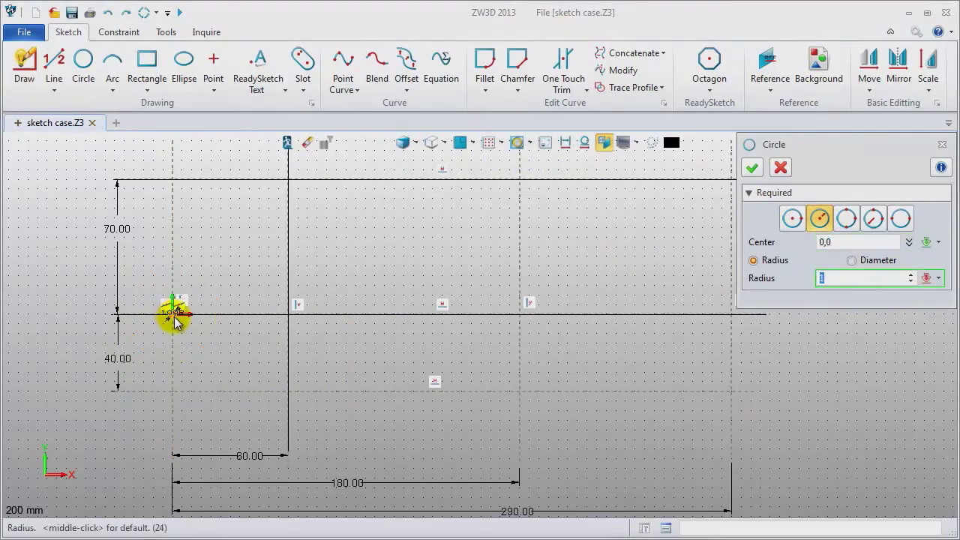
pyautogui.press('Return')
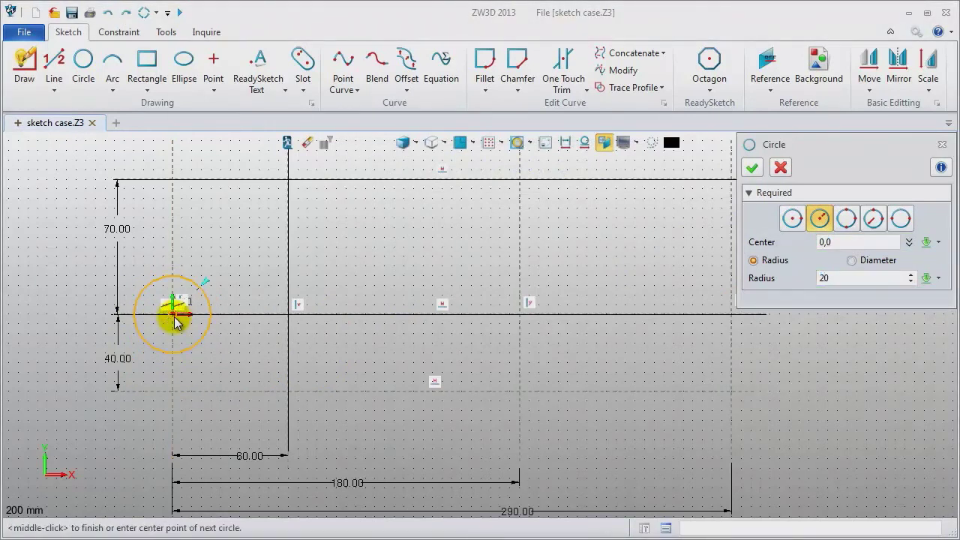
pyautogui.middleClick(215, 335)
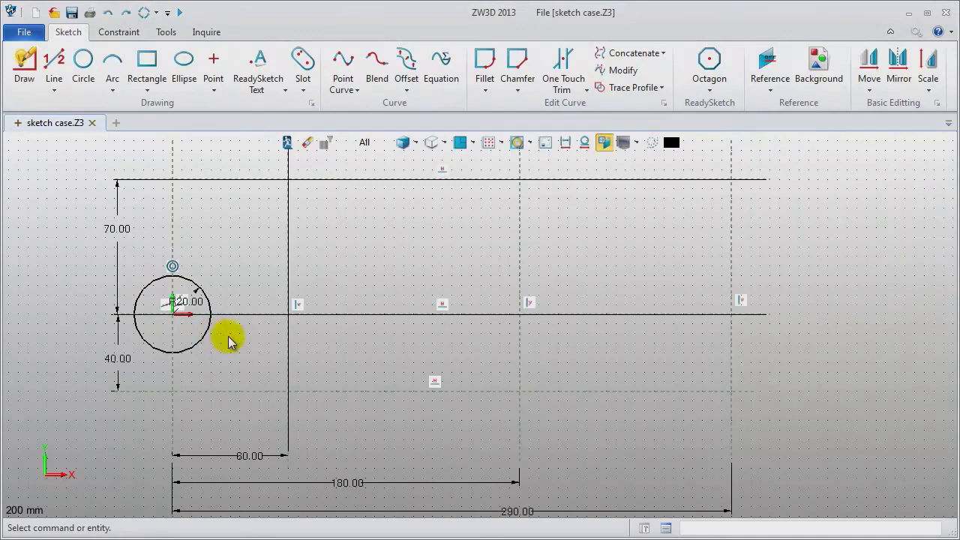
# - Draw a circle of radius 12 mm centred at (60,-40), where the second vertical and lower horizontal lines cross
pyautogui.middleClick(228, 341)
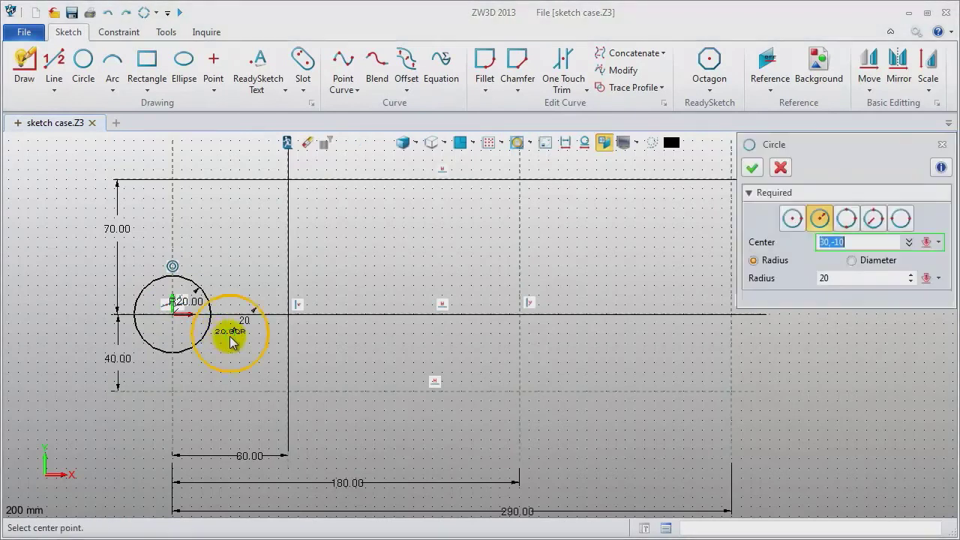
pyautogui.click(288, 398)
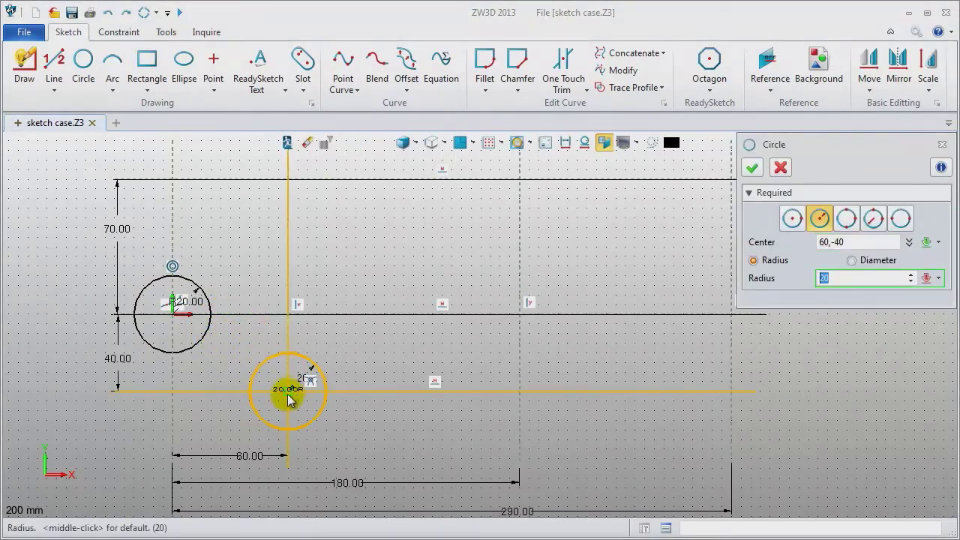
pyautogui.write('12')
pyautogui.press('Return')
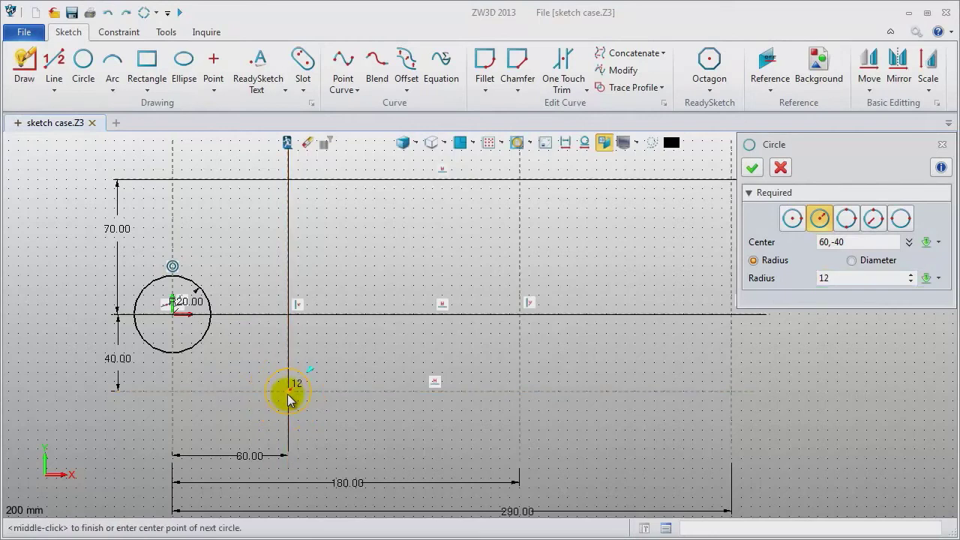
pyautogui.middleClick(289, 399)
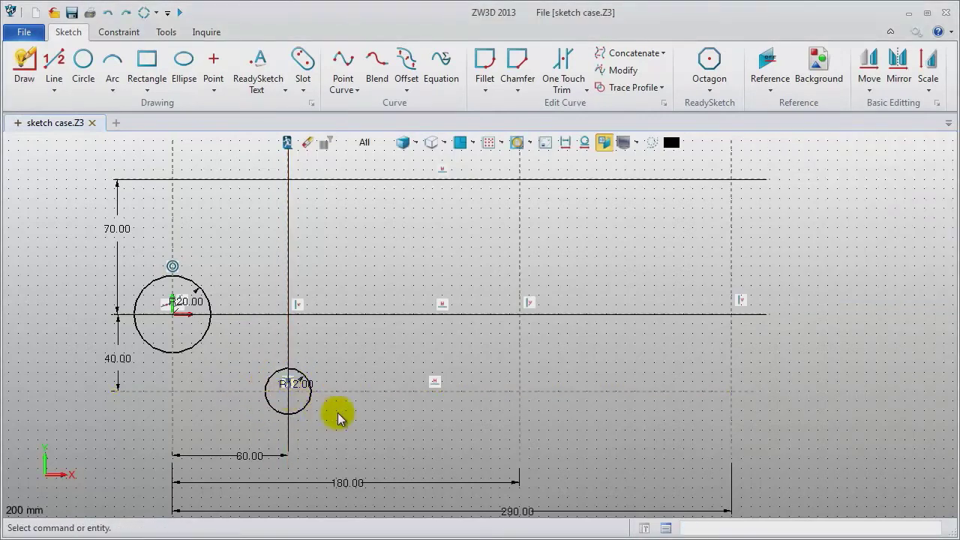
# - Draw a circle of radius 20 mm centred at (60,-40), concentric with the 12 mm radius circle
pyautogui.middleClick(293, 395)
pyautogui.click(288, 398)
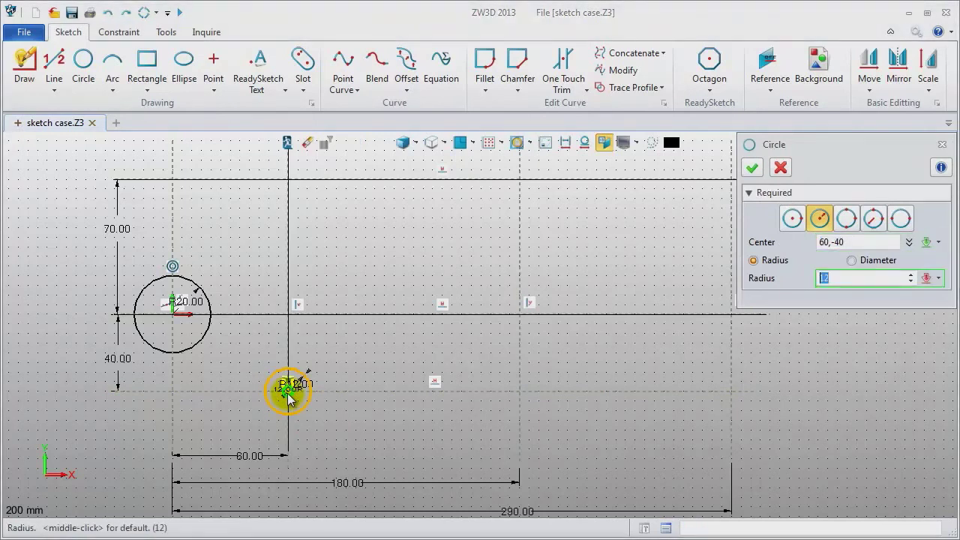
pyautogui.press('Return')
pyautogui.middleClick(373, 384)
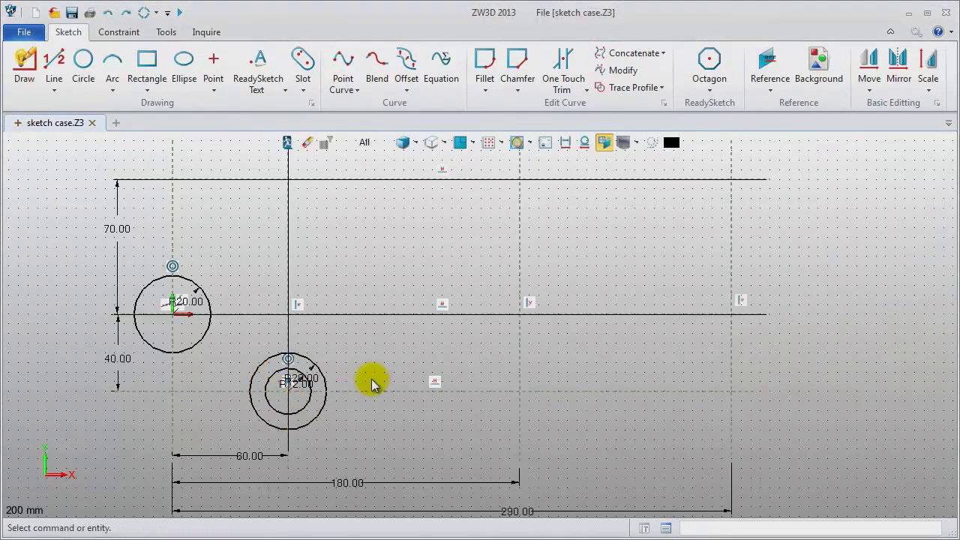
# - Draw a circle of radius 12 mm centred at (290,-40), where the last vertical and lower horizontal lines cross
pyautogui.middleClick(373, 384)
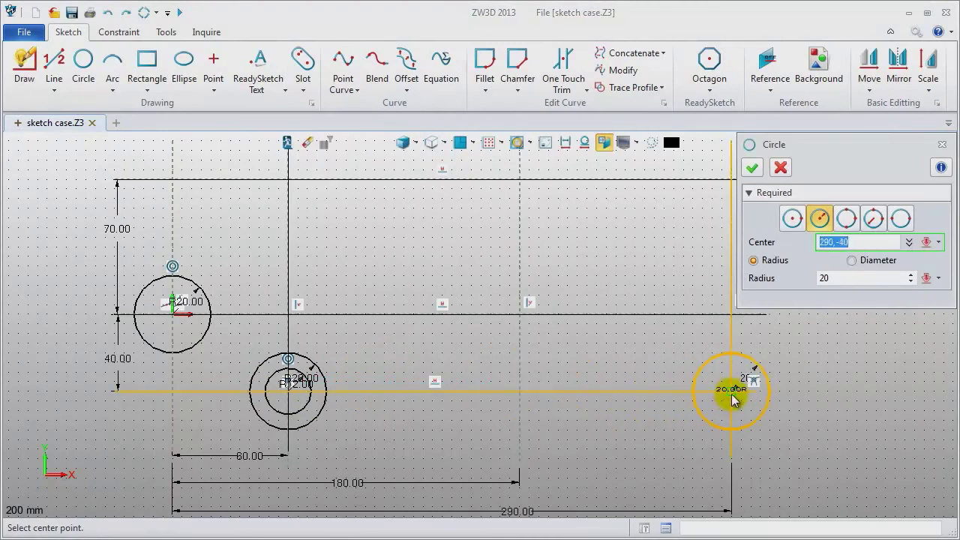
pyautogui.click(733, 400)
pyautogui.write('12')
pyautogui.press('Return')
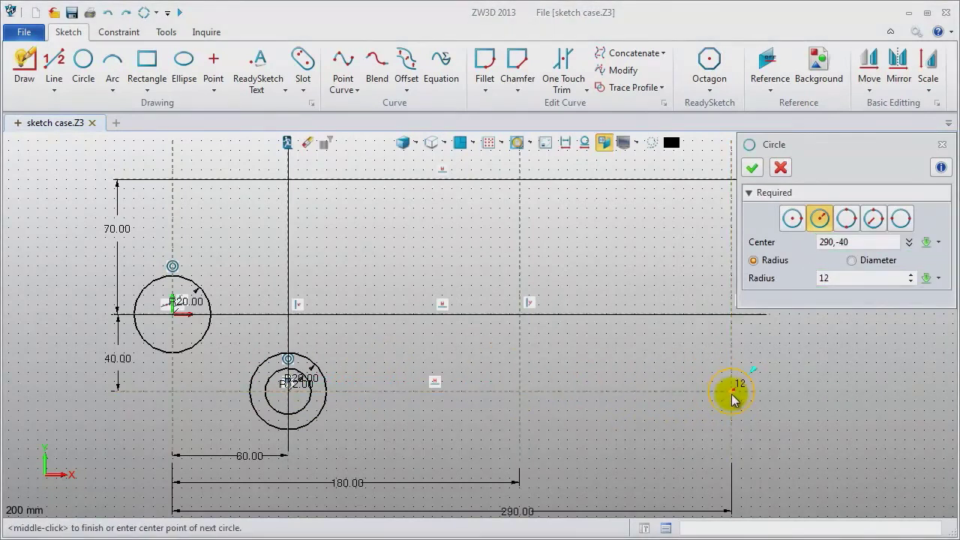
pyautogui.middleClick(733, 399)
# - Draw a concentric circle of radius 24 mm centred at (290,-40)
pyautogui.middleClick(732, 400)
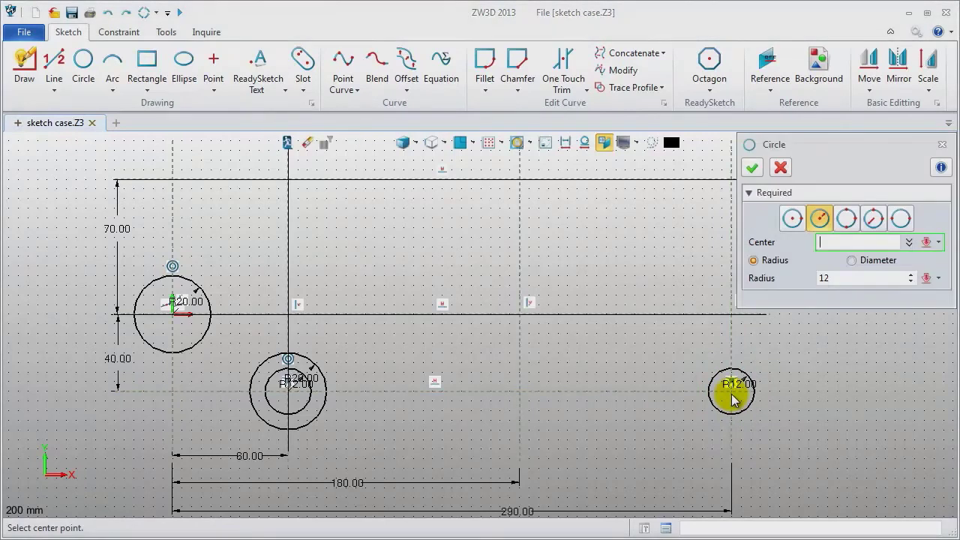
pyautogui.middleClick(732, 400)
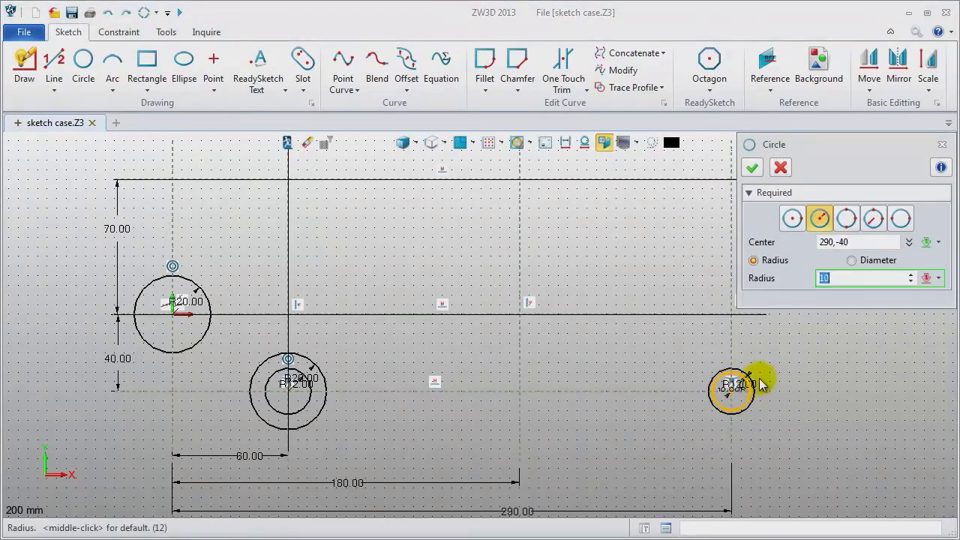
pyautogui.write('2')
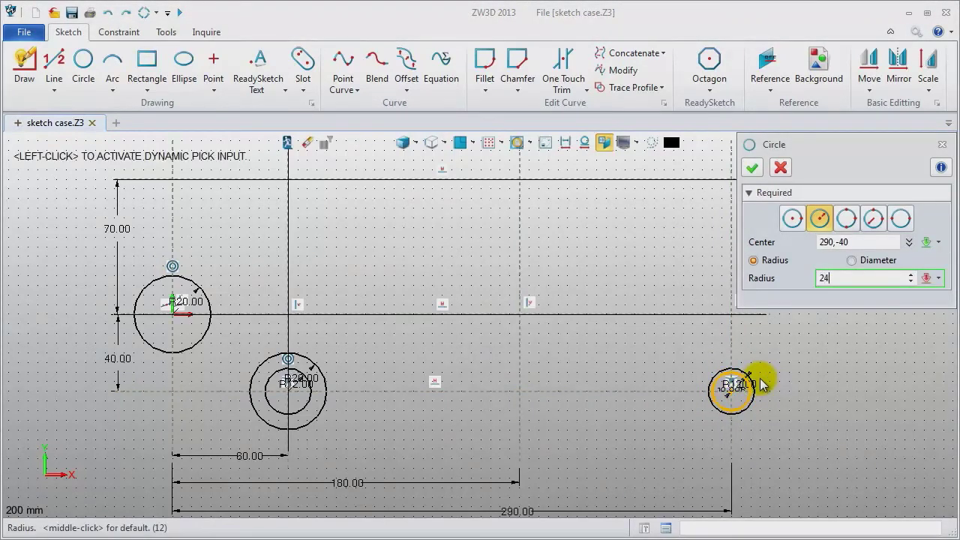
pyautogui.write('4')
pyautogui.press('Return')
pyautogui.middleClick(810, 396)
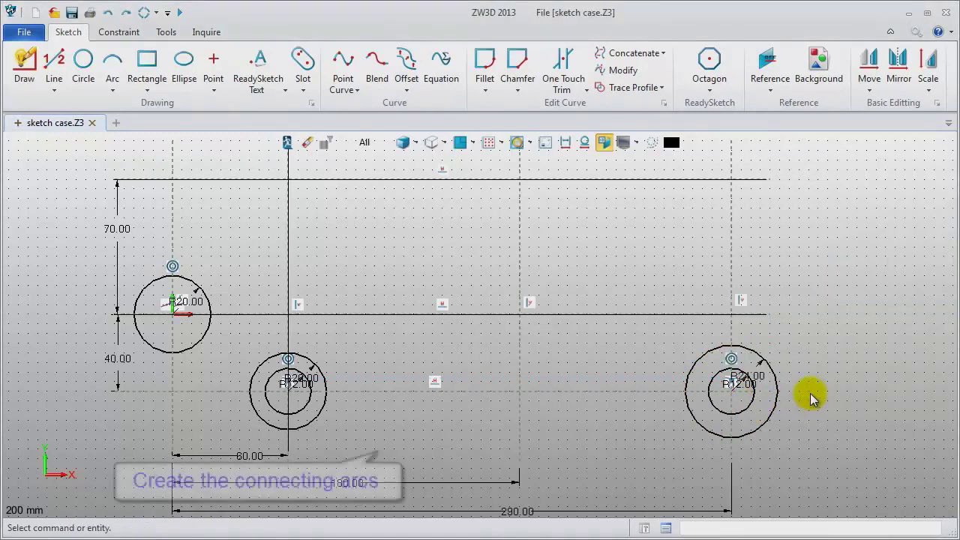
# - Draw a counter-clockwise arc centred on the origin with radius 40 mm, start angle about 103° and arc angle about 168°
pyautogui.click(110, 65)
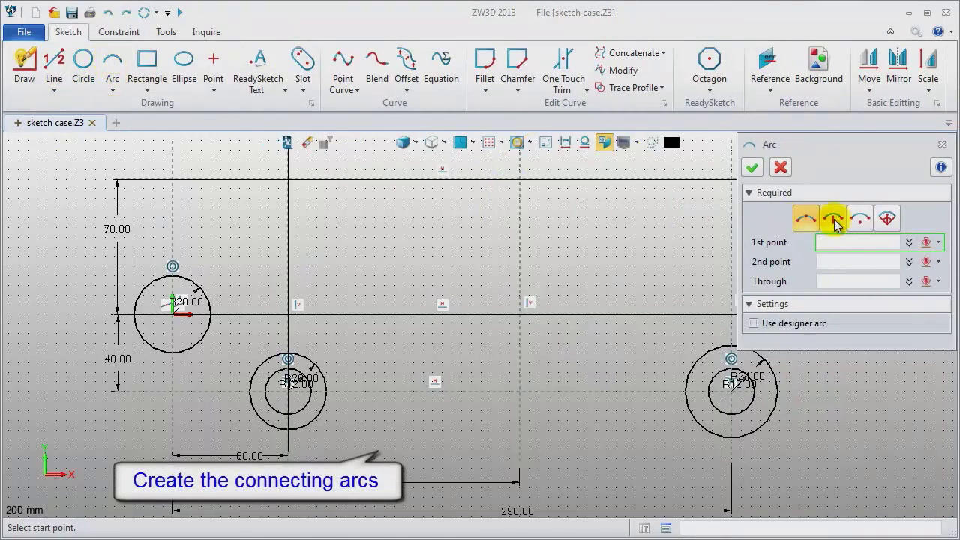
pyautogui.click(888, 219)
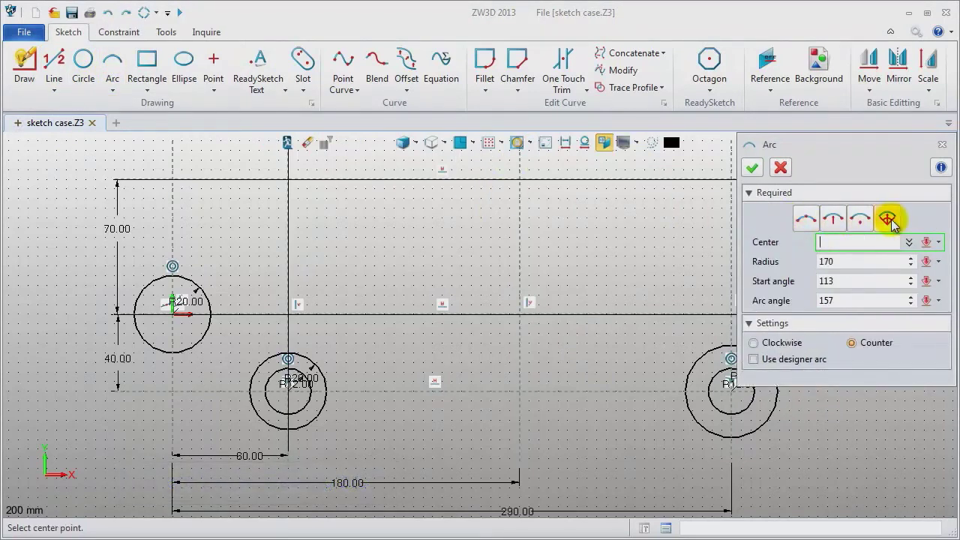
pyautogui.click(176, 318)
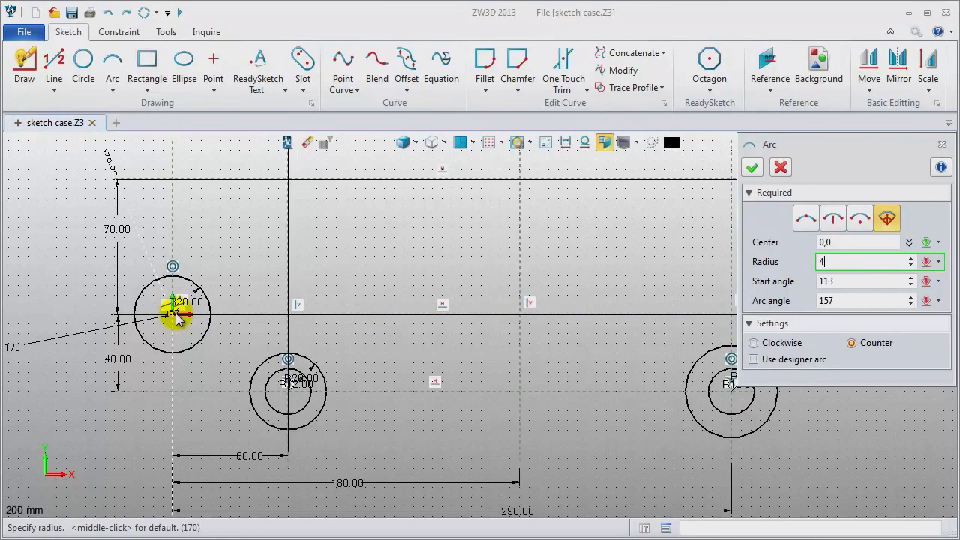
pyautogui.press('Return')
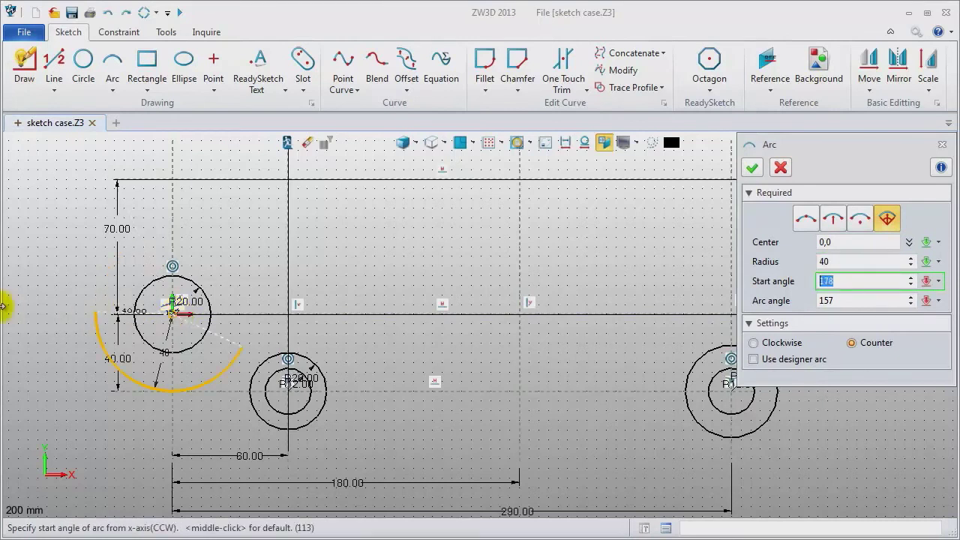
pyautogui.click(156, 247)
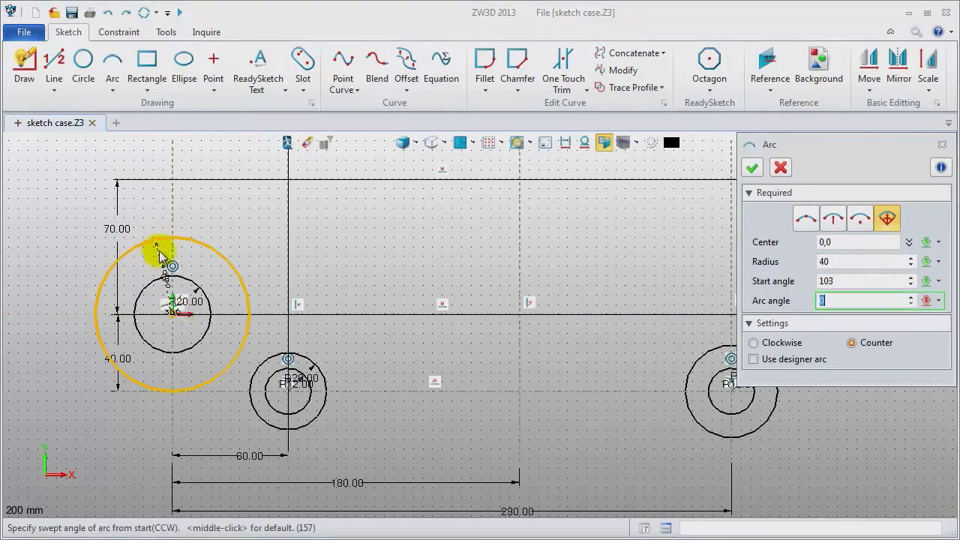
pyautogui.click(174, 397)
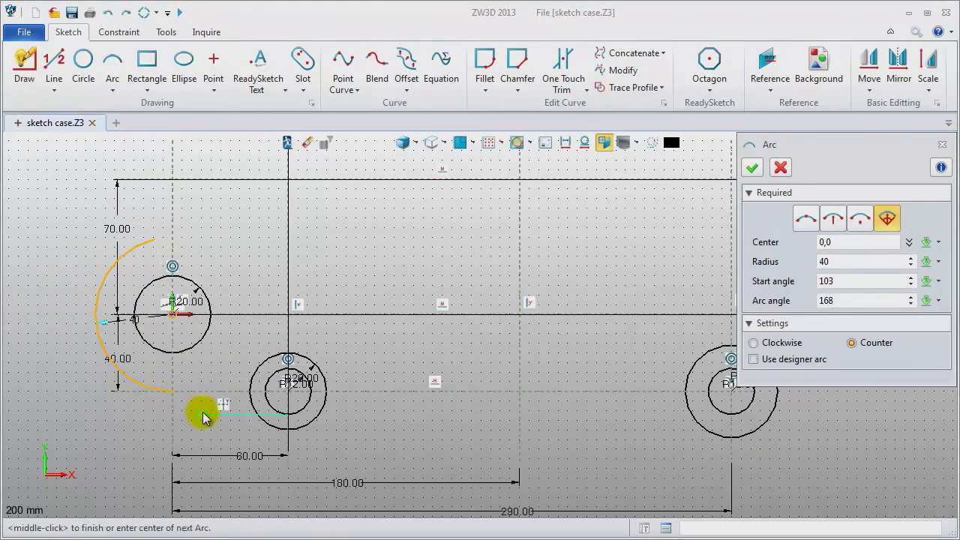
pyautogui.middleClick(202, 417)
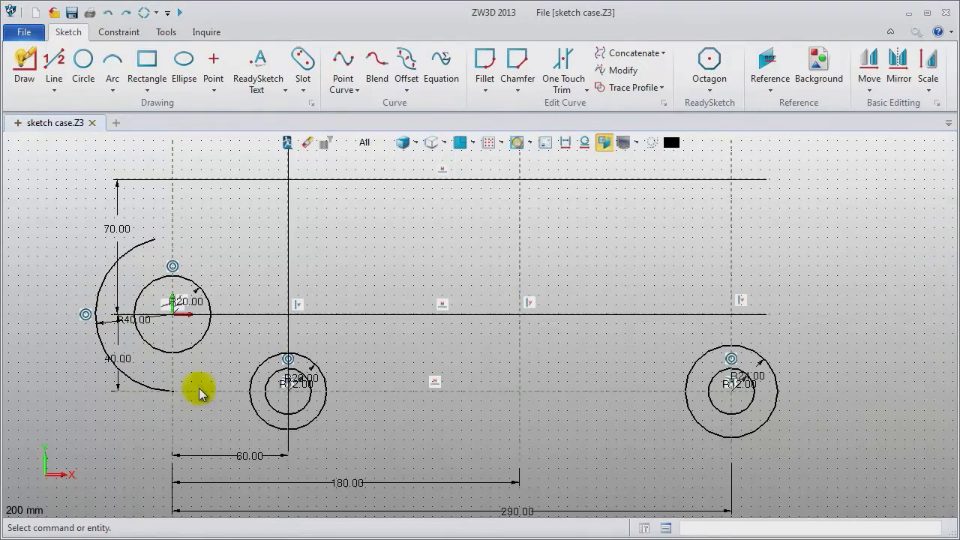
# - Draw a three-point arc from the 40 mm arc's upper end to the 24 mm radius circle, passing through about (168,63)
pyautogui.click(111, 66)
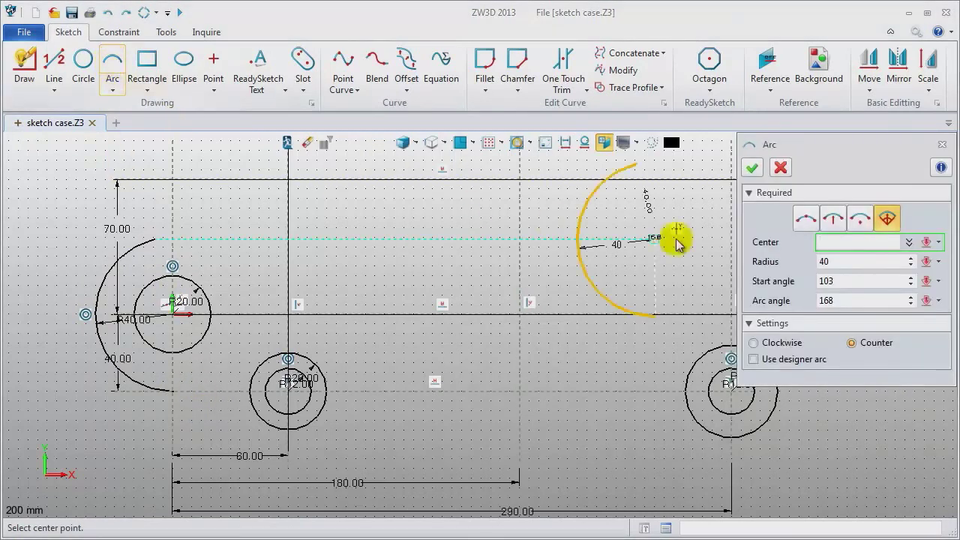
pyautogui.click(811, 228)
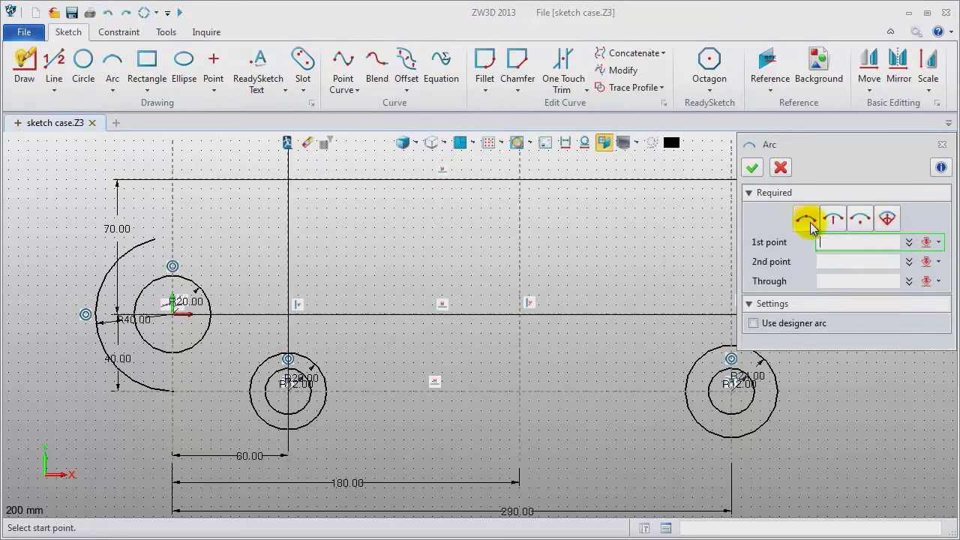
pyautogui.click(155, 240)
pyautogui.click(762, 360)
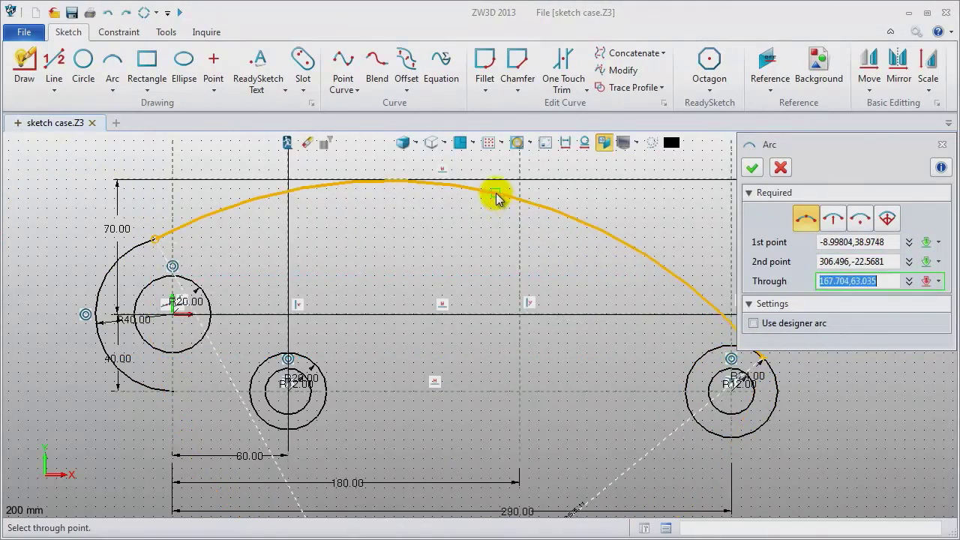
pyautogui.click(497, 197)
pyautogui.moveTo(456, 223); pyautogui.dragTo(396, 220, button='right')
pyautogui.middleClick(396, 220)
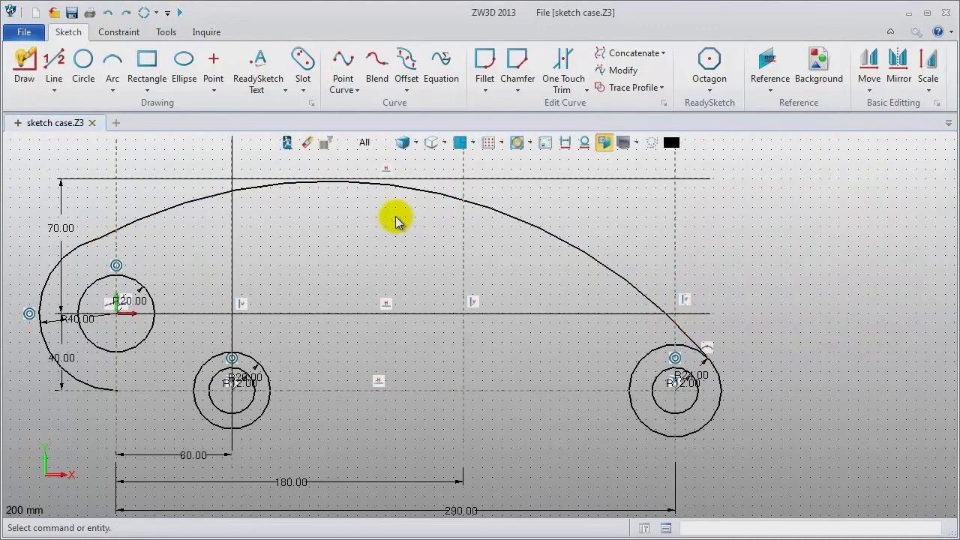
# - Draw a three-point arc from (0,-40) to the 20 mm radius circle at (48,-56), passing through (25,-45)
pyautogui.middleClick(396, 220)
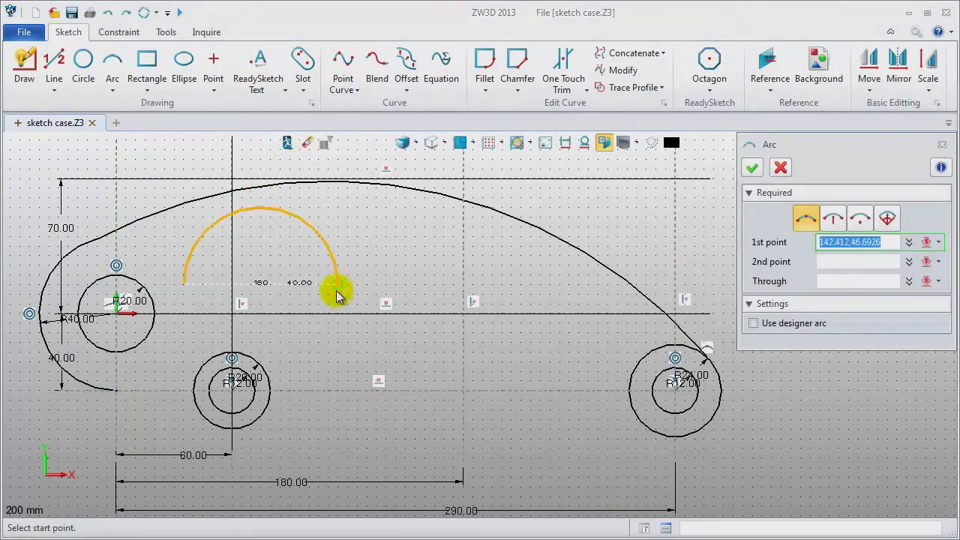
pyautogui.click(117, 391)
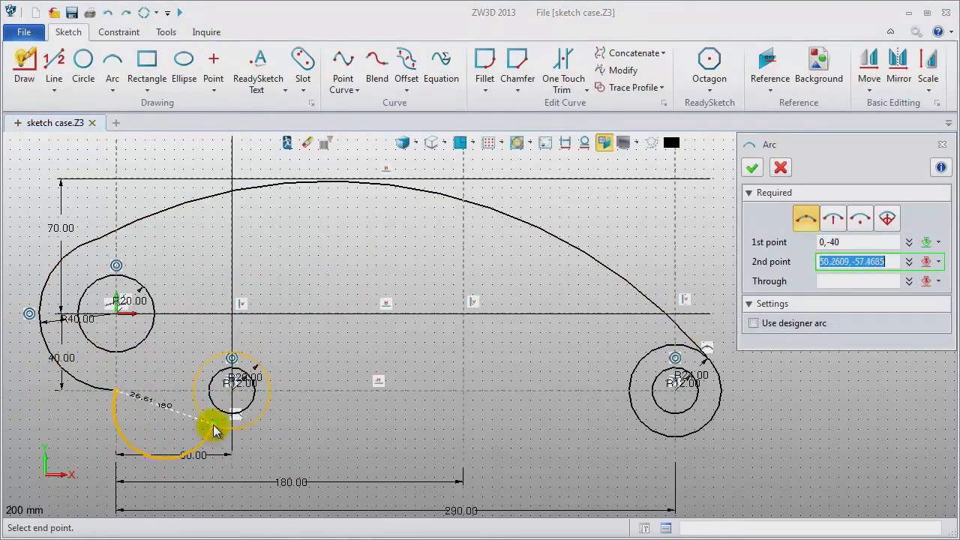
pyautogui.click(208, 422)
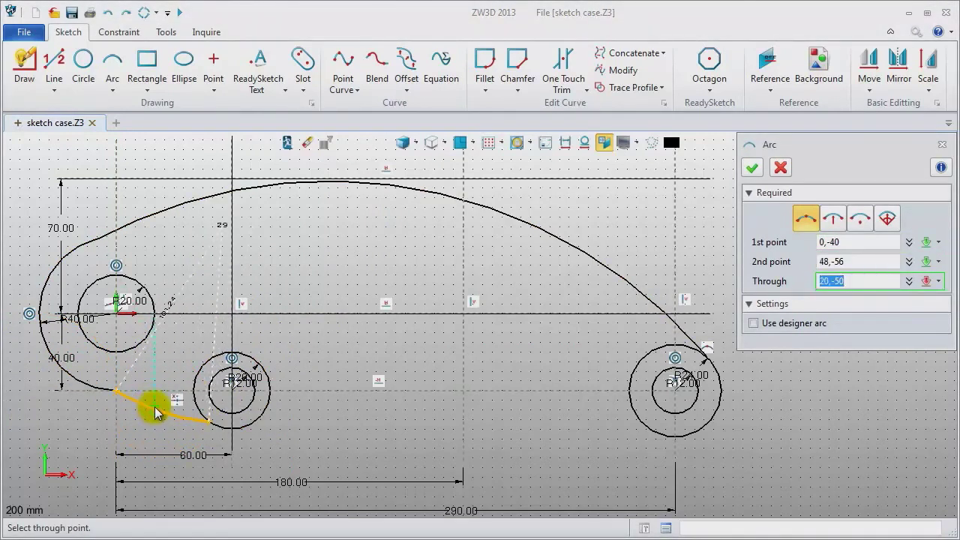
pyautogui.click(165, 410)
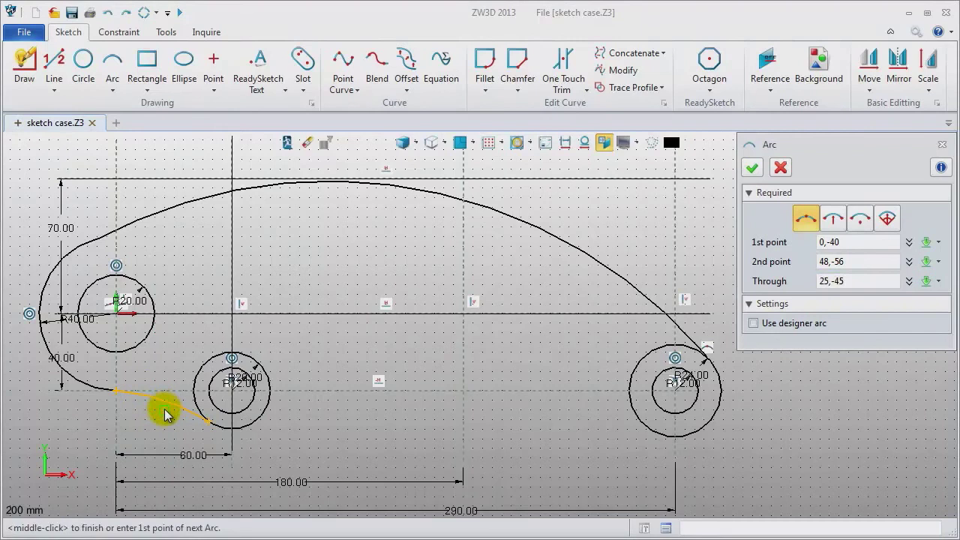
pyautogui.middleClick(167, 415)
# - Draw a two-point radius arc from about (111,-23) to (240,-23), bulging upward with radius 170 mm
pyautogui.middleClick(166, 414)
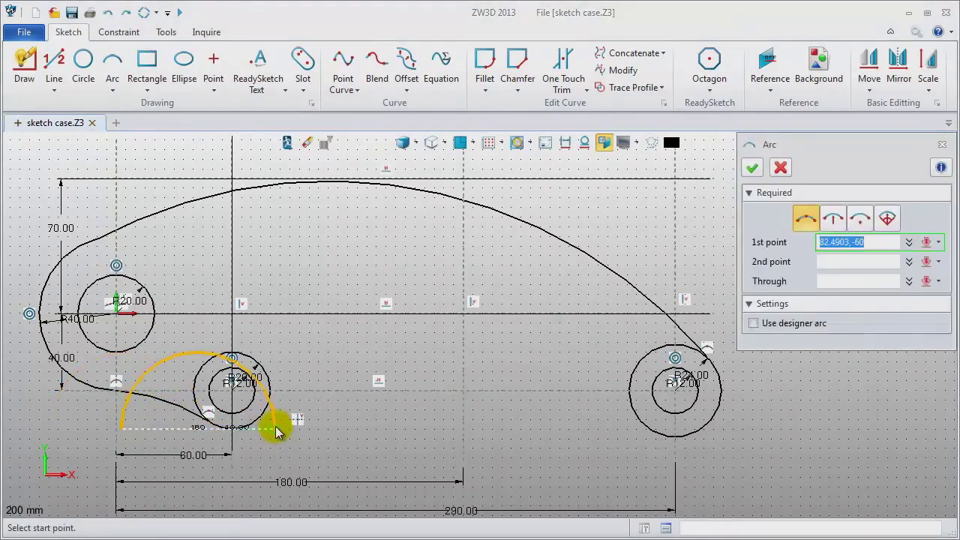
pyautogui.click(330, 357)
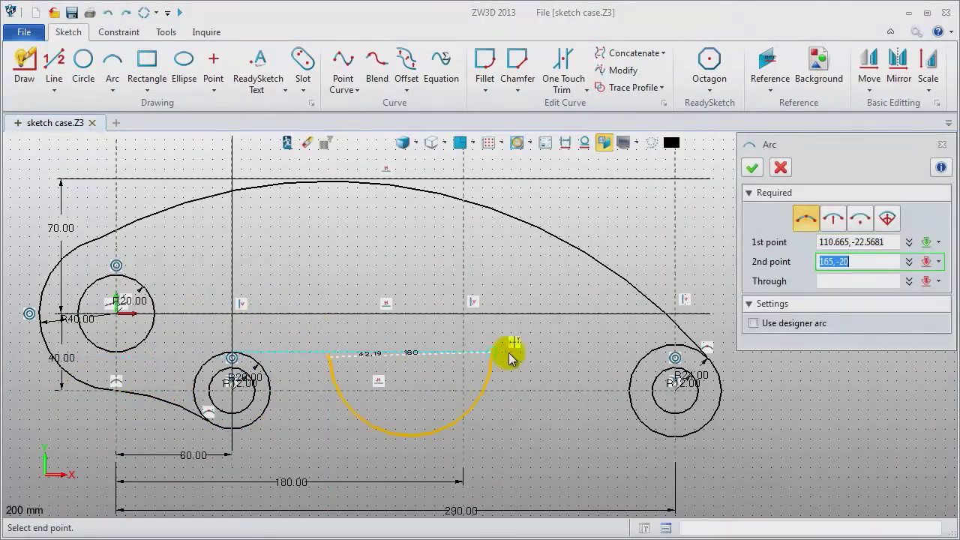
pyautogui.click(835, 219)
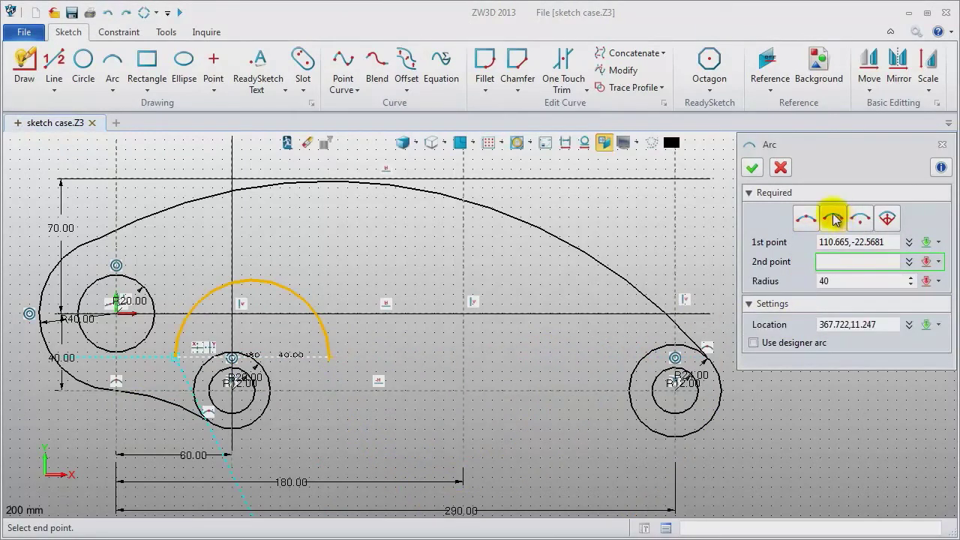
pyautogui.click(581, 361)
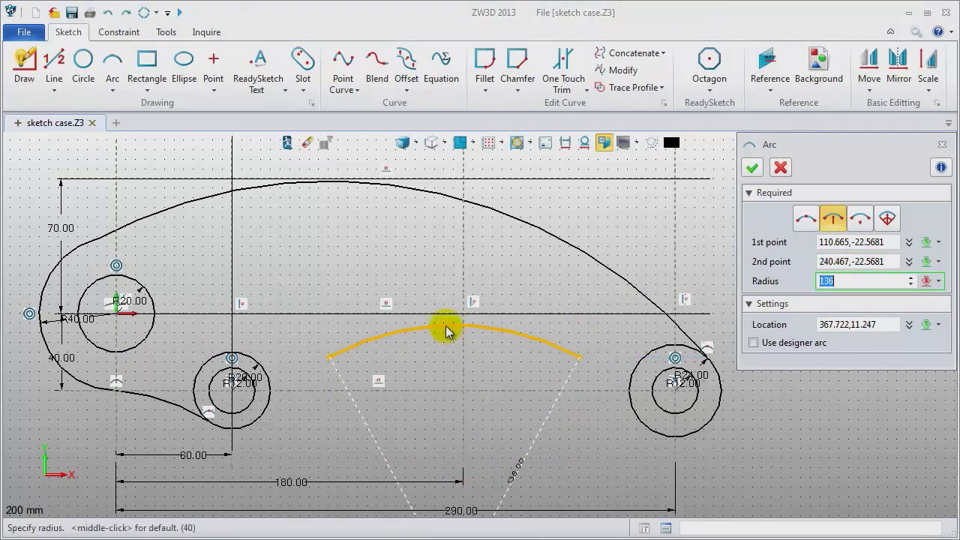
pyautogui.click(441, 334)
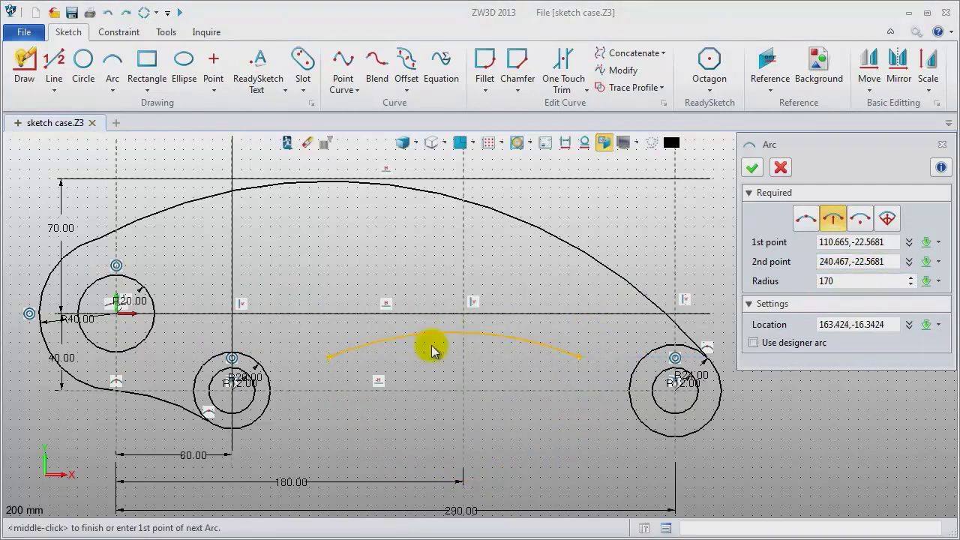
pyautogui.middleClick(432, 350)
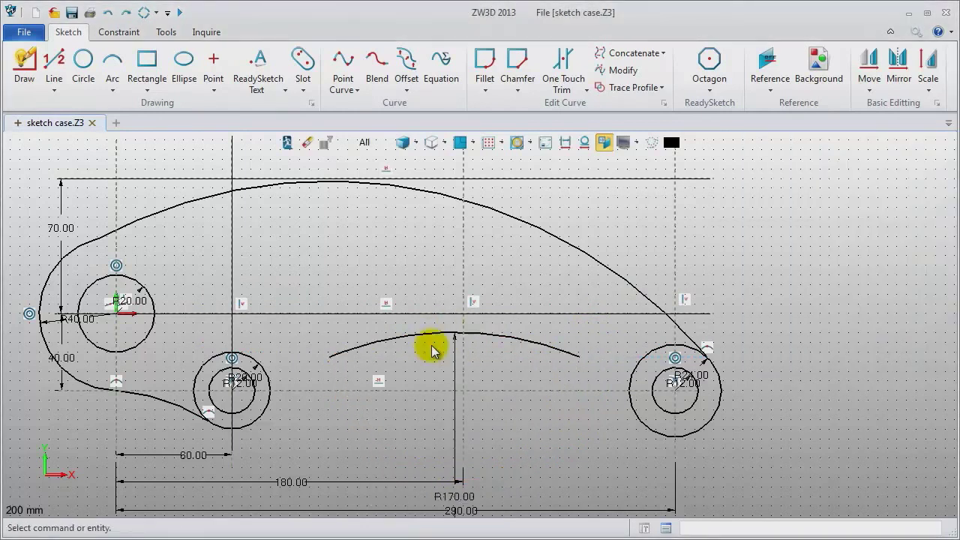
# - Draw a three-point arc joining the 170 mm arc's right end to the 24 mm radius circle at about (268,-49)
pyautogui.middleClick(509, 357)
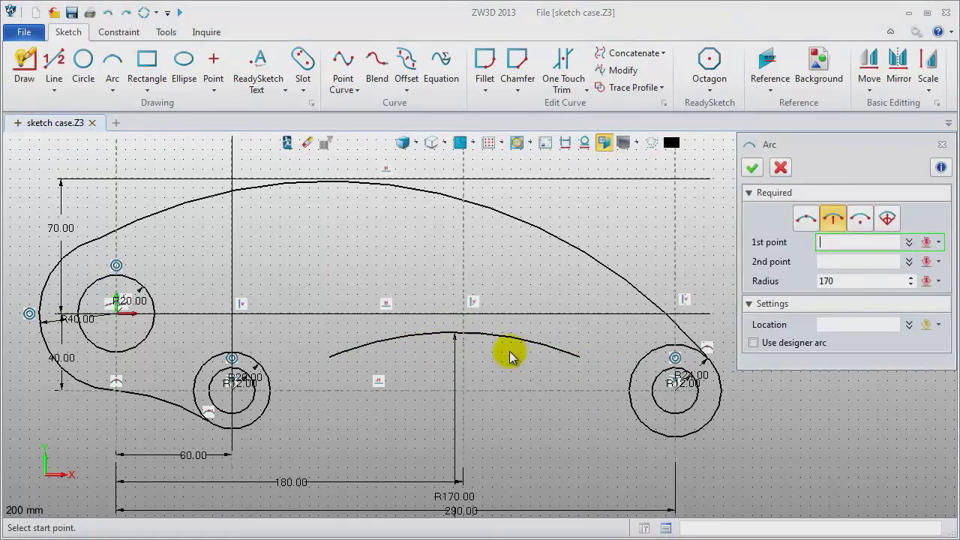
pyautogui.click(813, 217)
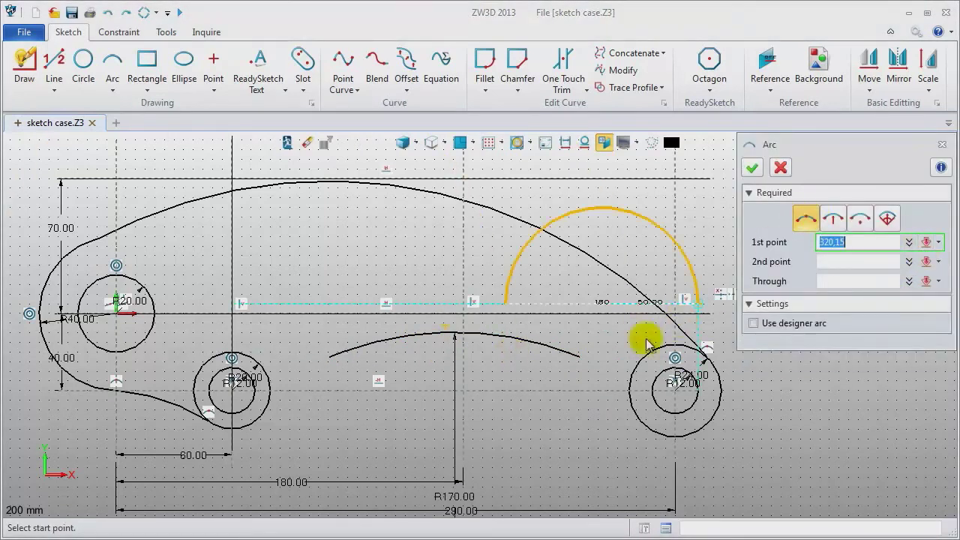
pyautogui.click(576, 358)
pyautogui.click(631, 409)
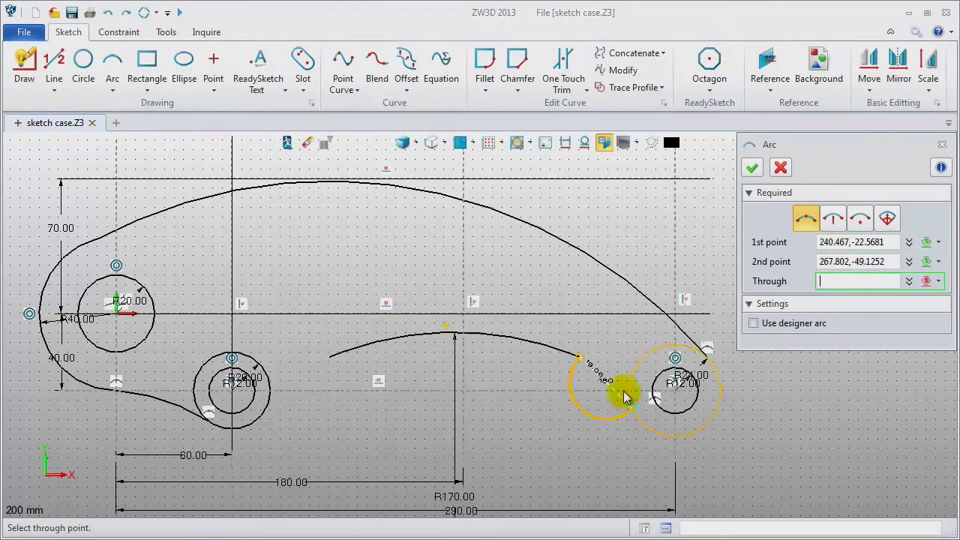
pyautogui.click(614, 386)
pyautogui.click(613, 386)
pyautogui.middleClick(553, 382)
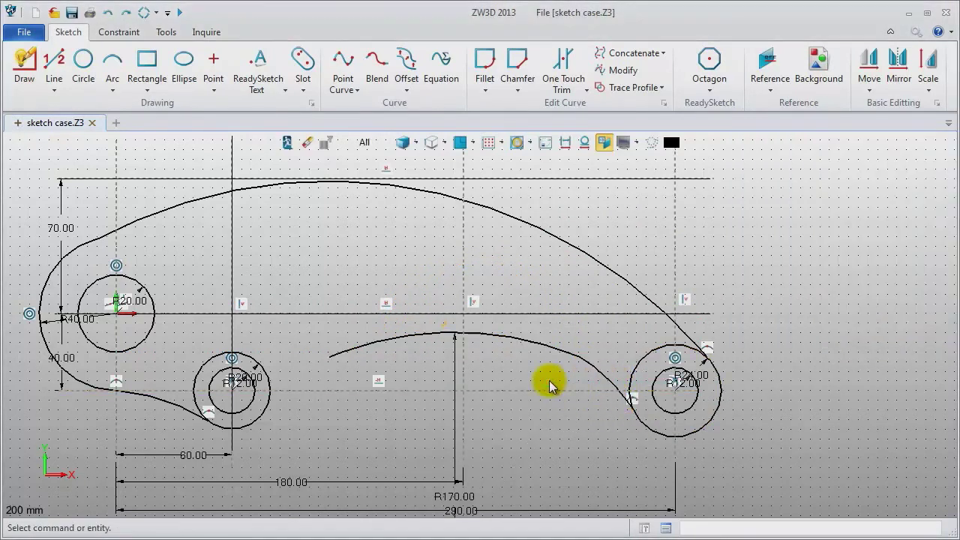
# - Draw a three-point arc joining the 170 mm arc's left end to the 20 mm radius circle near (76,-52)
pyautogui.middleClick(522, 376)
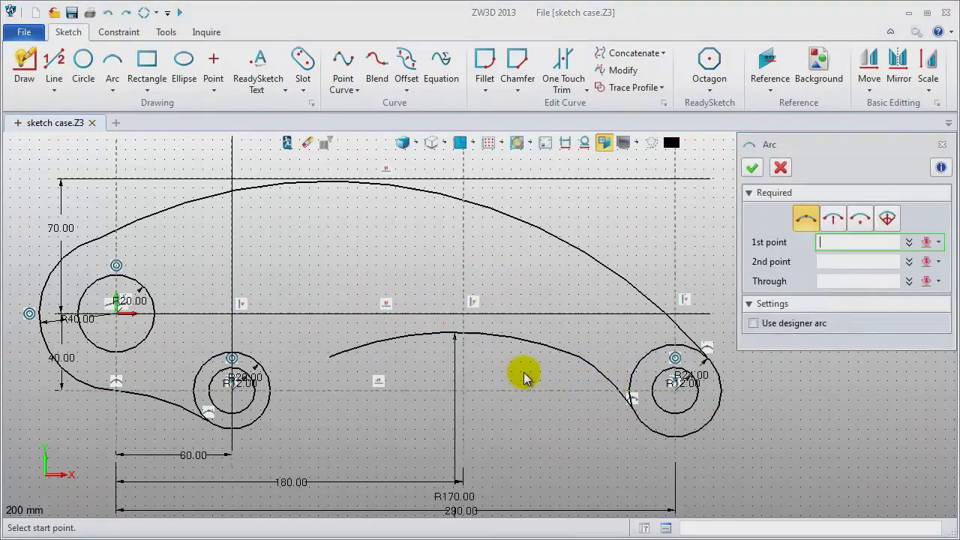
pyautogui.click(330, 361)
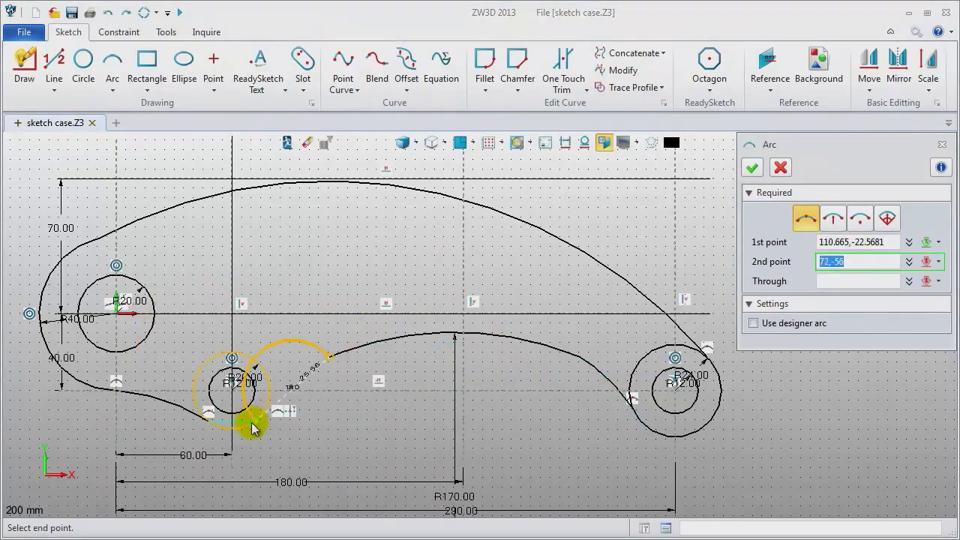
pyautogui.click(260, 418)
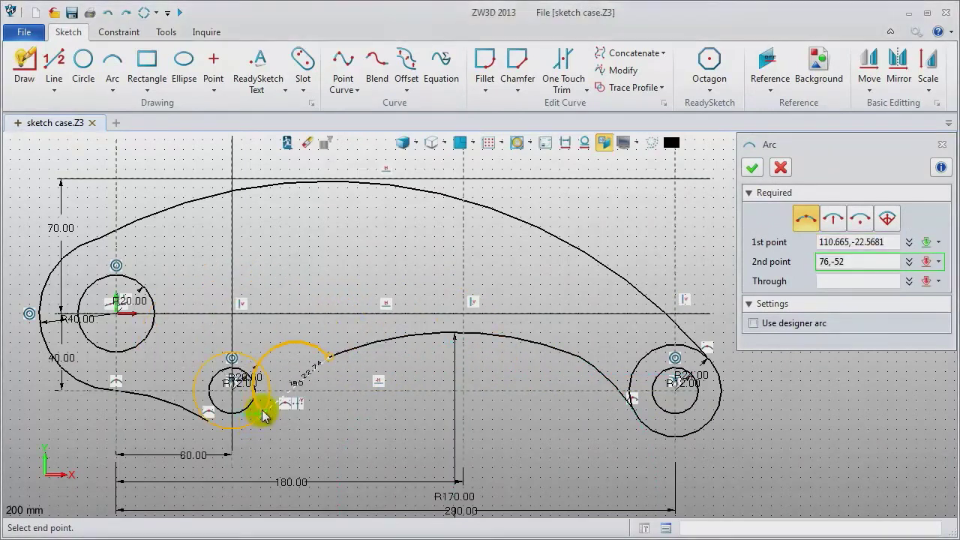
pyautogui.click(299, 380)
pyautogui.middleClick(291, 356)
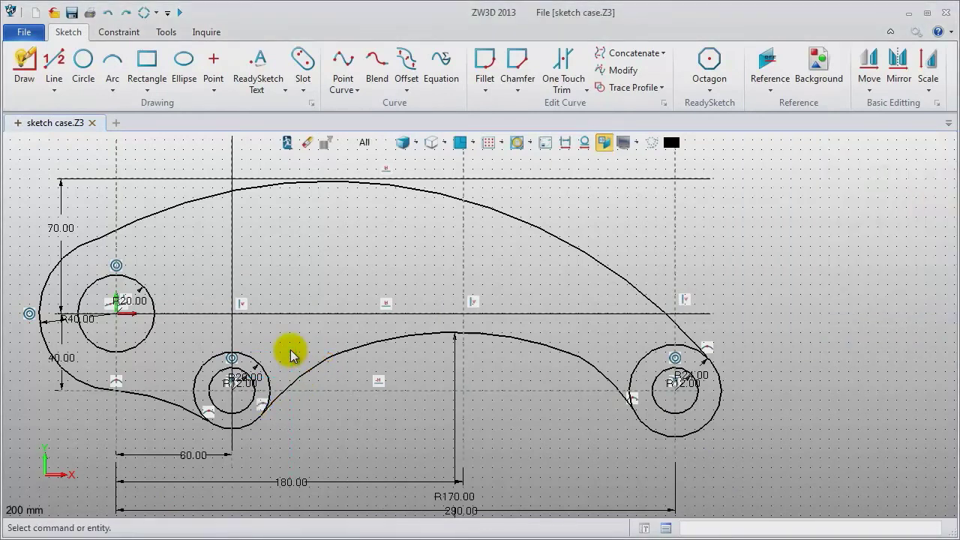
# - Trim away the upper-left portion of the 24 mm radius circle between its two connecting arcs with One Touch Trim
pyautogui.click(586, 91)
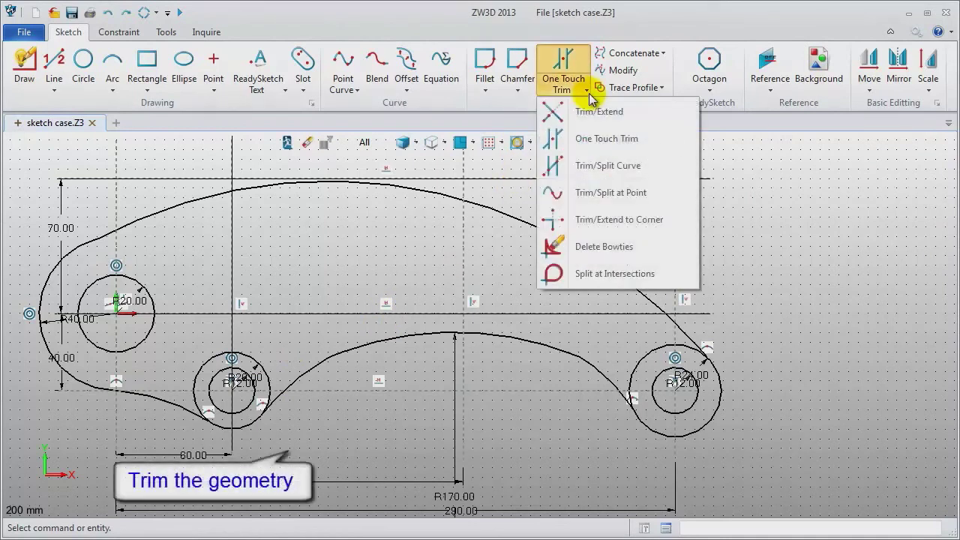
pyautogui.click(601, 139)
pyautogui.click(639, 361)
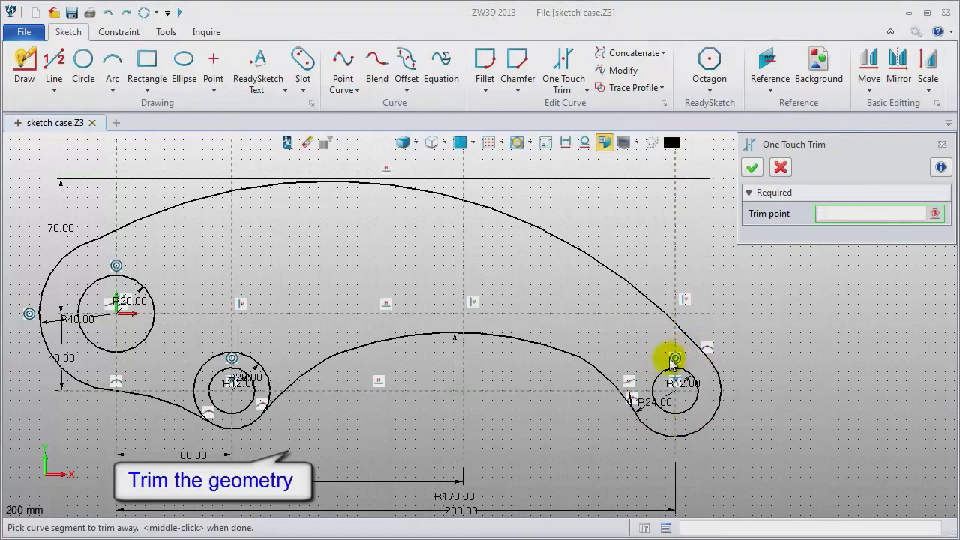
pyautogui.click(628, 389)
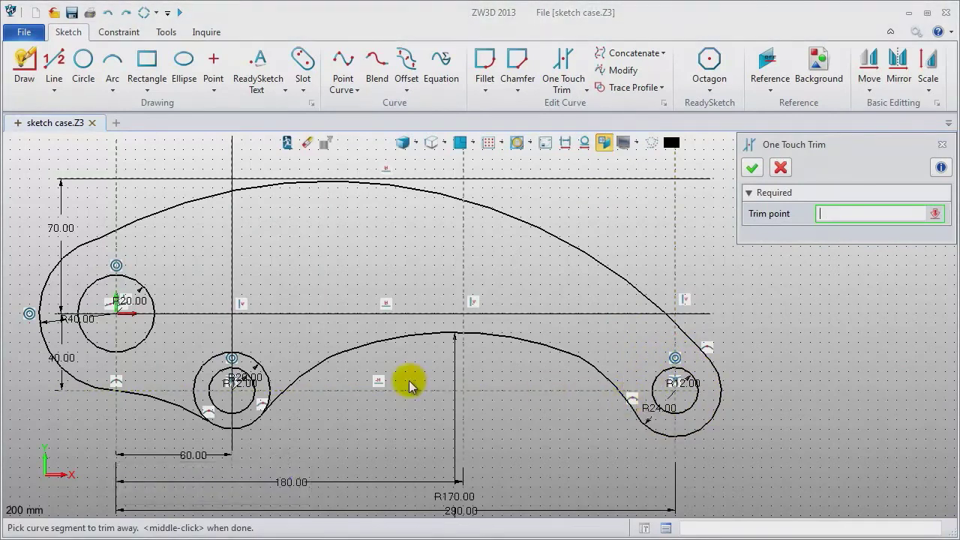